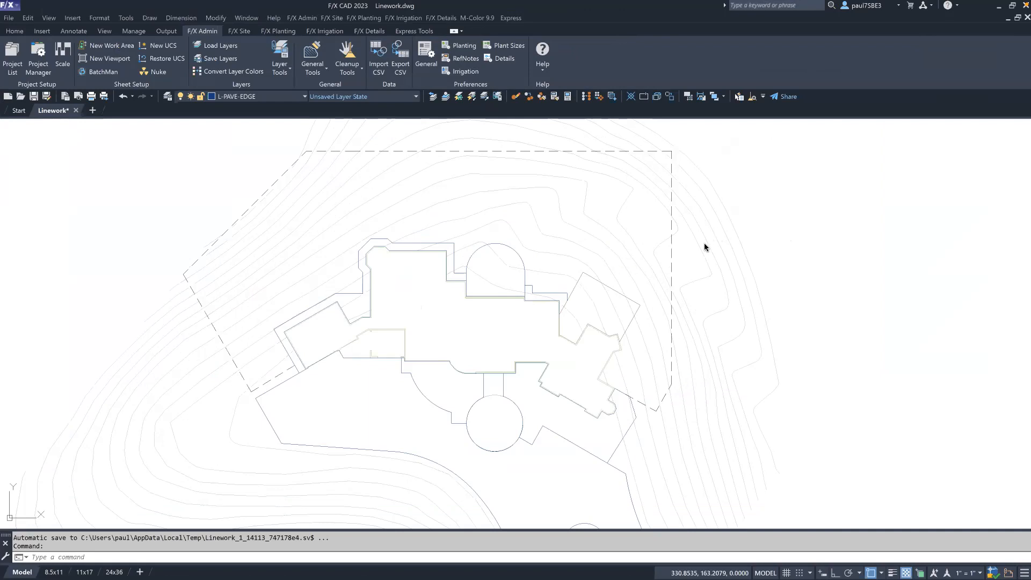
Step: Examine the referenced contours and building footprint and the separate paving outlines around the house by selecting them in turn
click(698, 249)
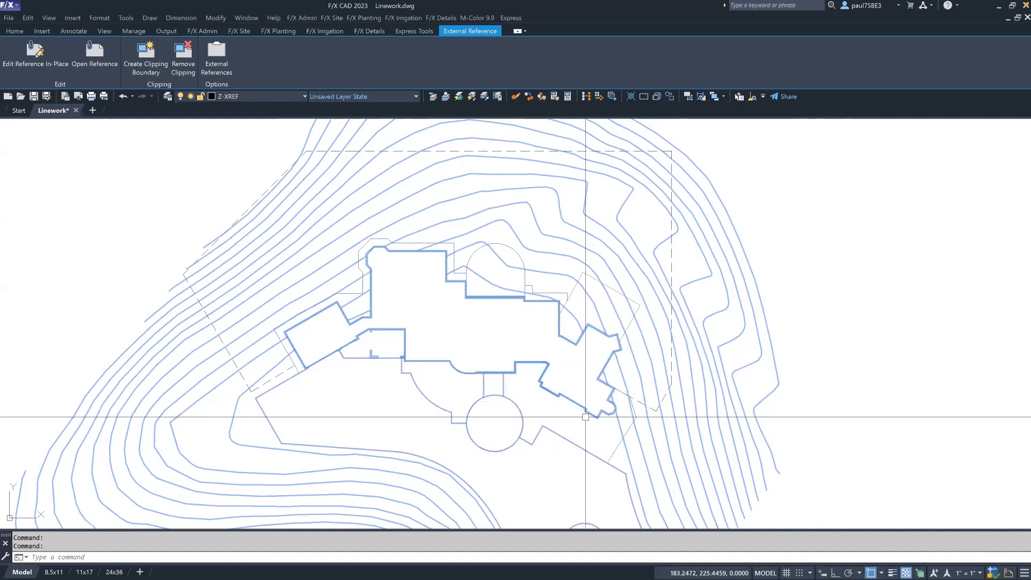
key(Escape)
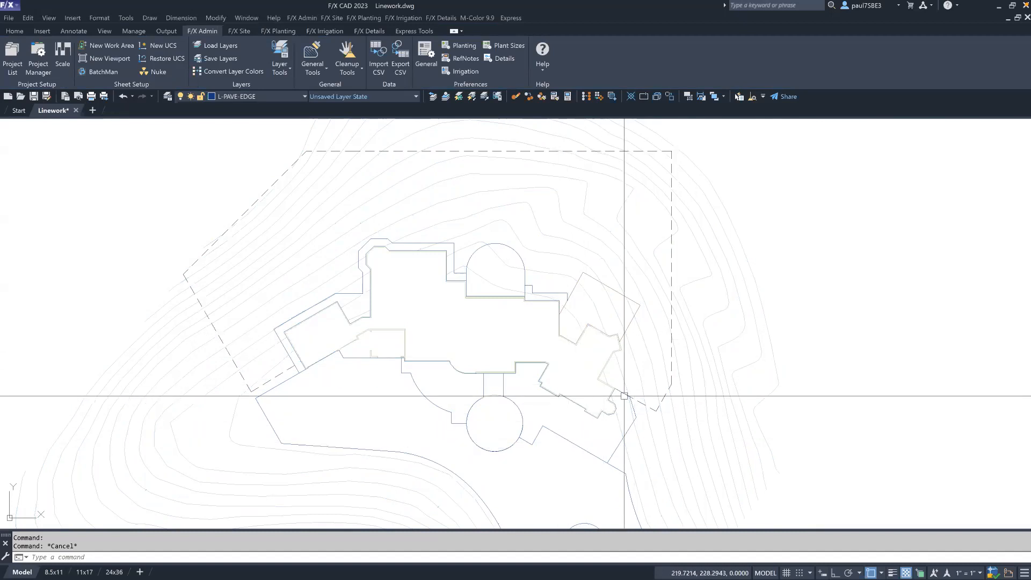
click(610, 456)
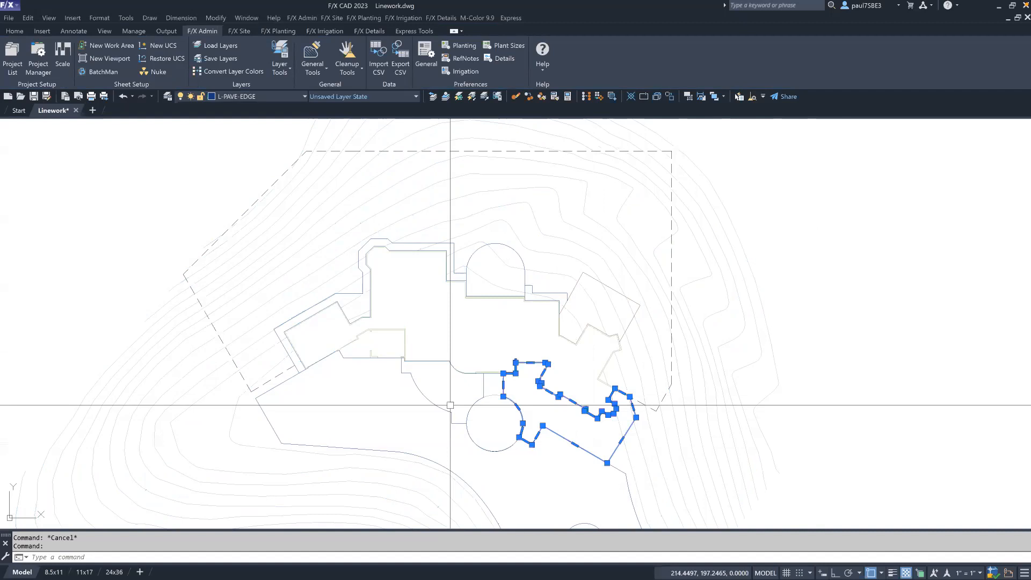
click(427, 362)
key(Escape)
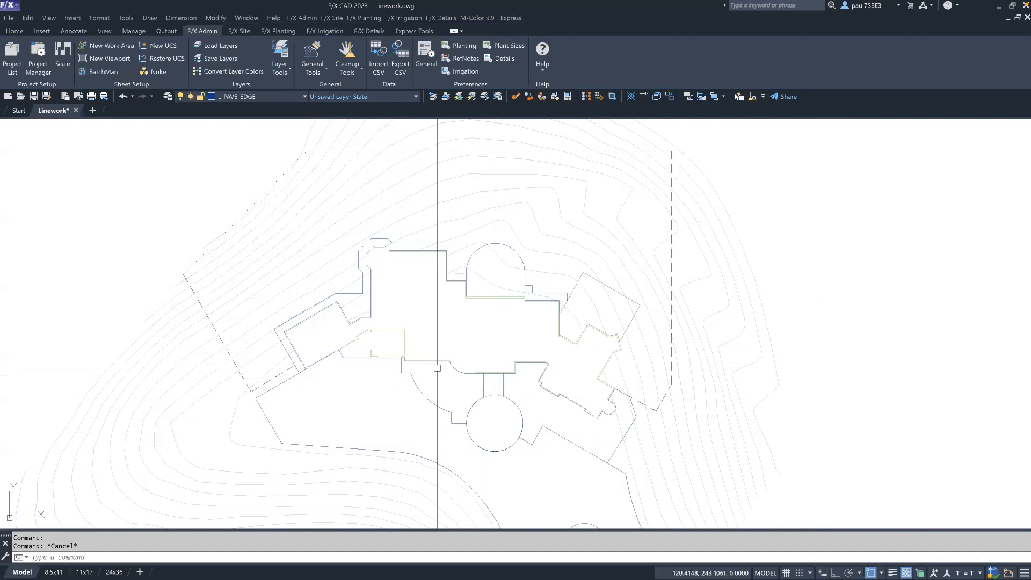
middle_drag(473, 340, 464, 287)
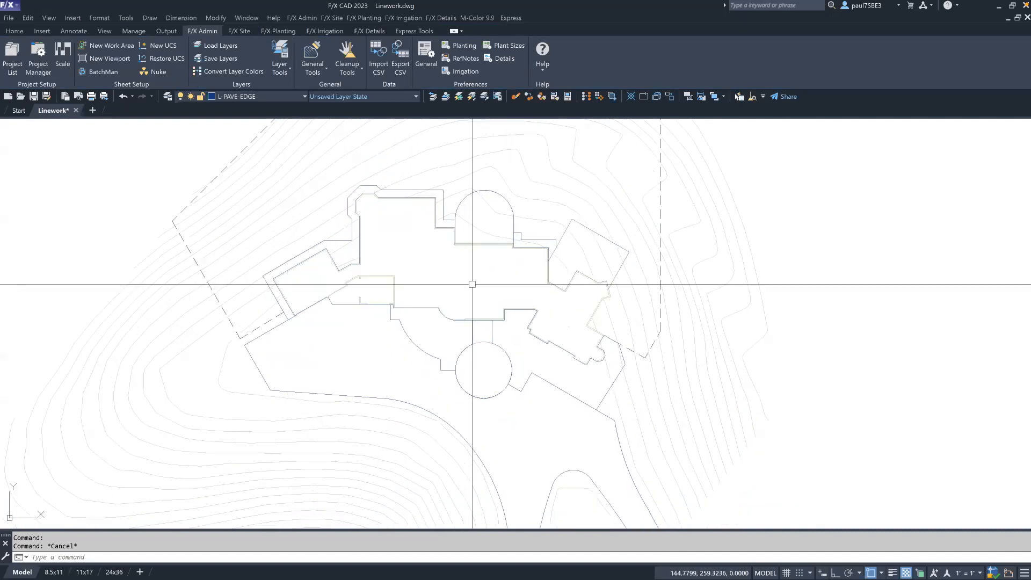
click(351, 191)
mouse_move(354, 192)
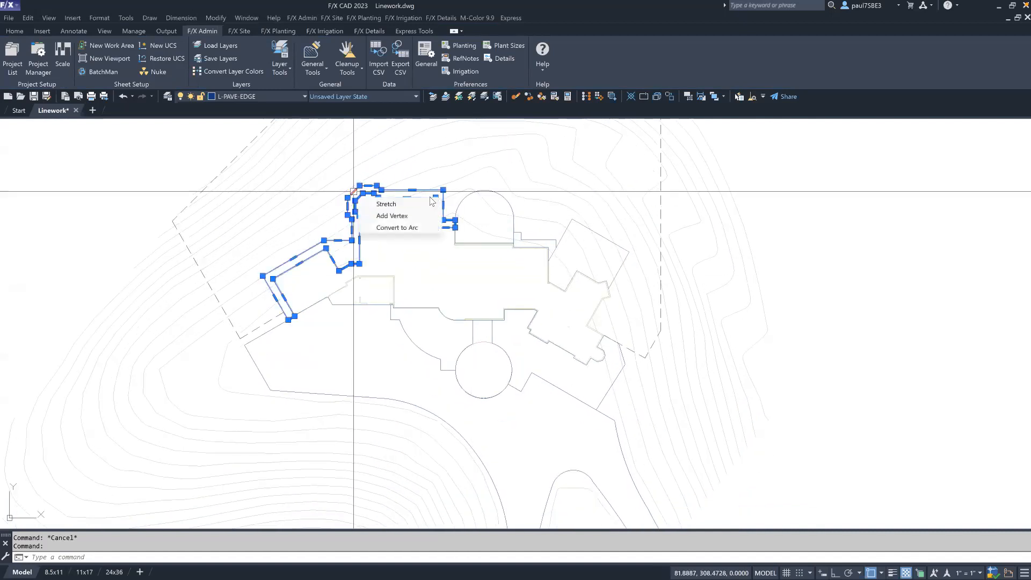
key(Escape)
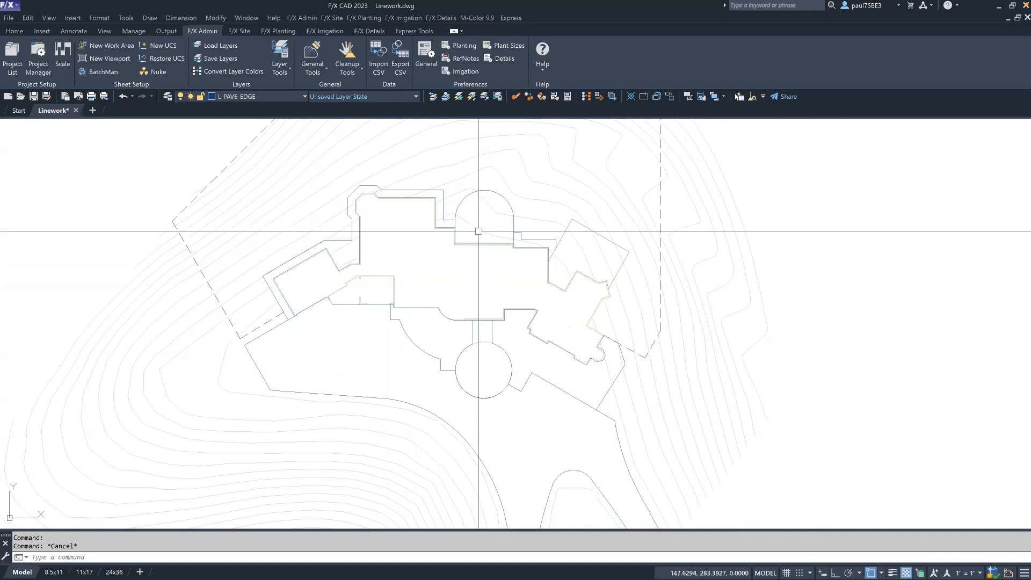
middle_drag(322, 260, 345, 350)
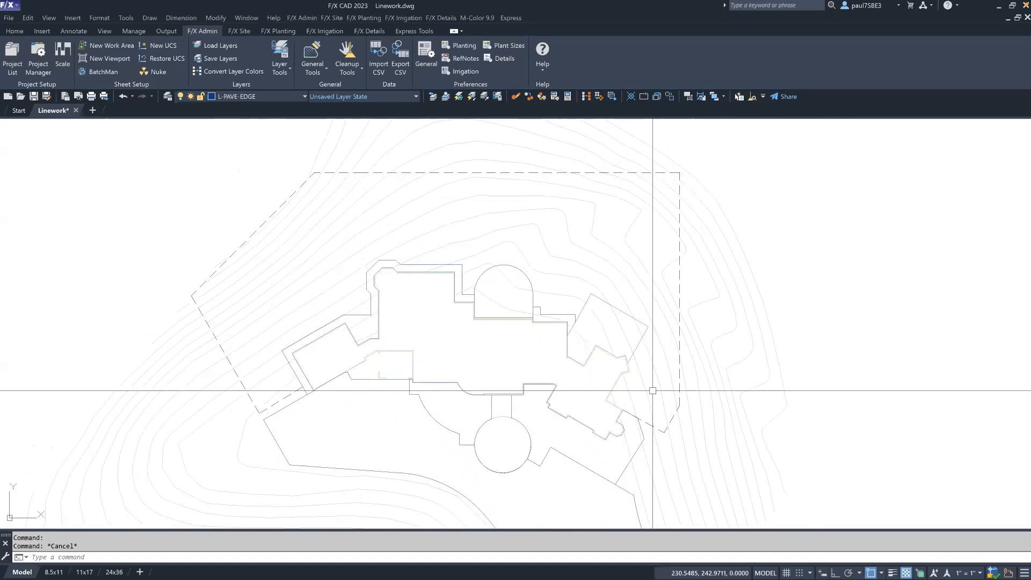
middle_drag(786, 376, 753, 324)
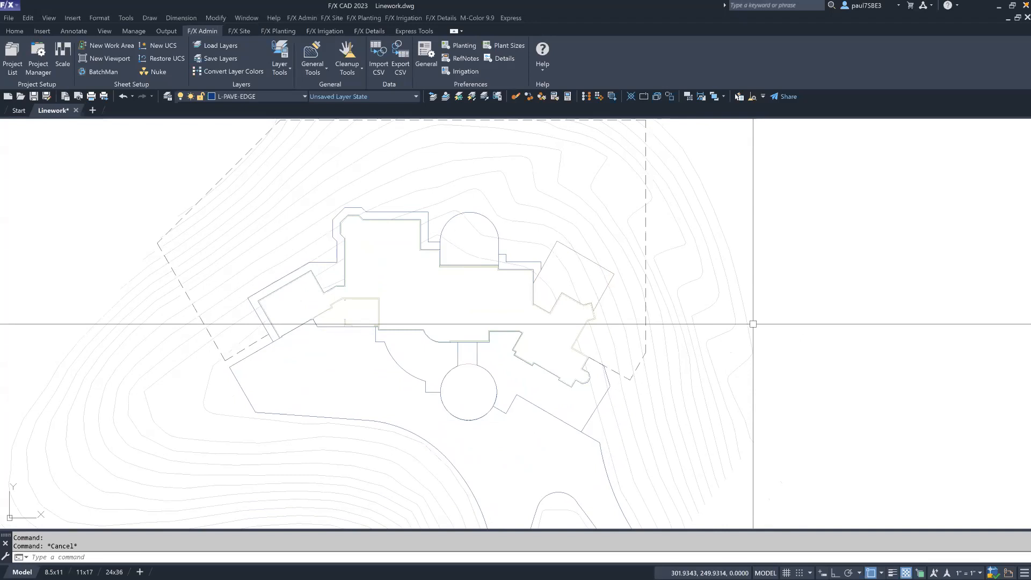
Step: Check the drawing's length, angle and insertion scale unit settings without changing them
text(UN)
key(Return)
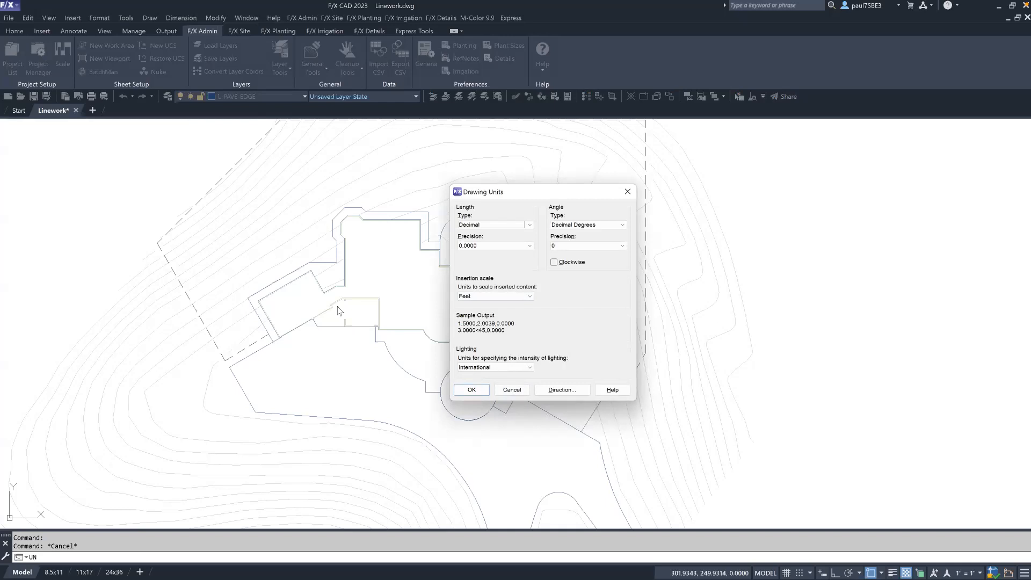
click(523, 390)
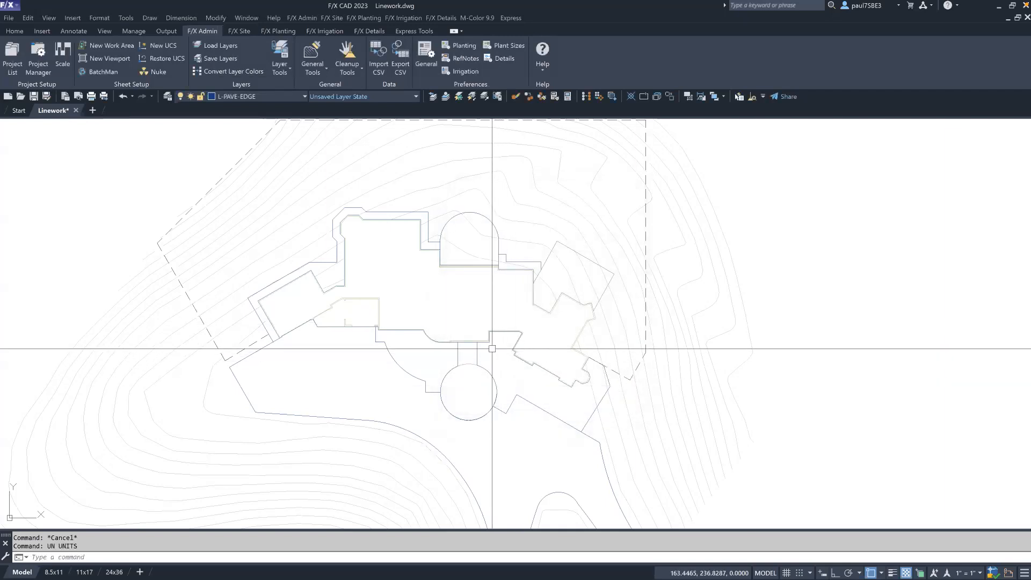
Step: Set the imperial plot scale to 1" = 10 ft with Decimal Feet as the drawing units
click(71, 54)
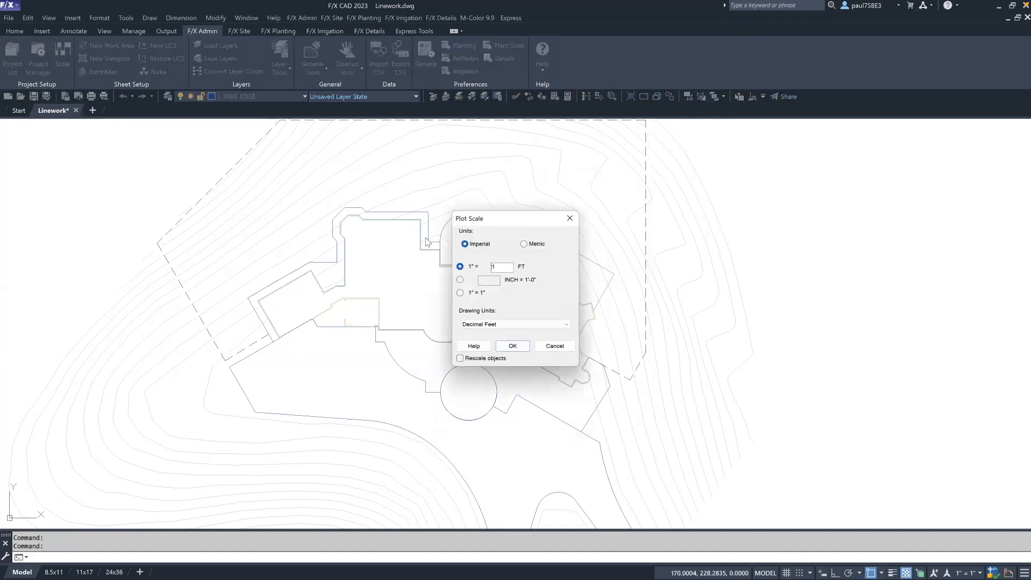
click(498, 266)
text(0)
click(513, 347)
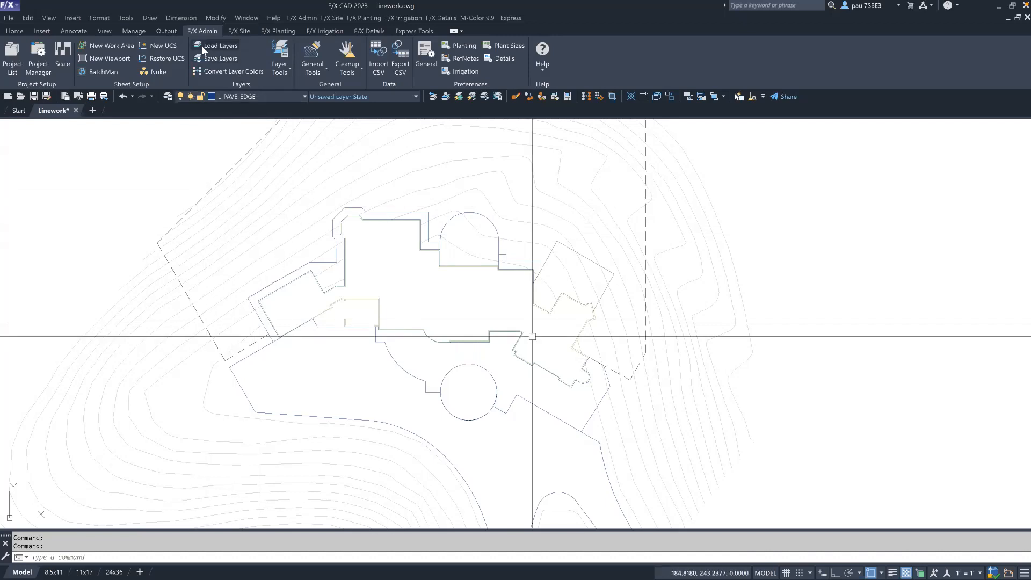
Step: Create a Land F/X project with number "New", name "Project" and the Imperial preference set, and accept its project information
click(12, 60)
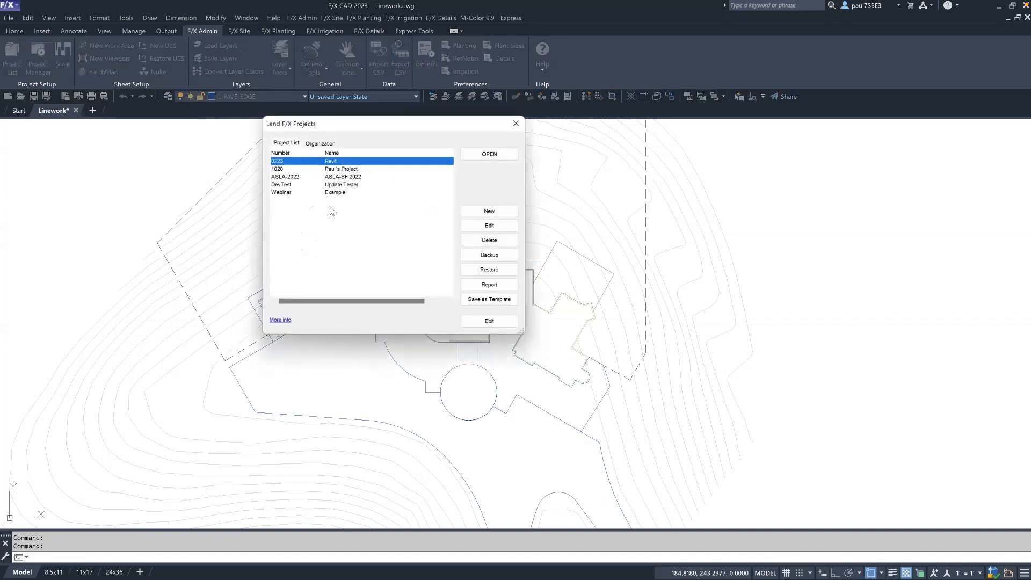
click(488, 211)
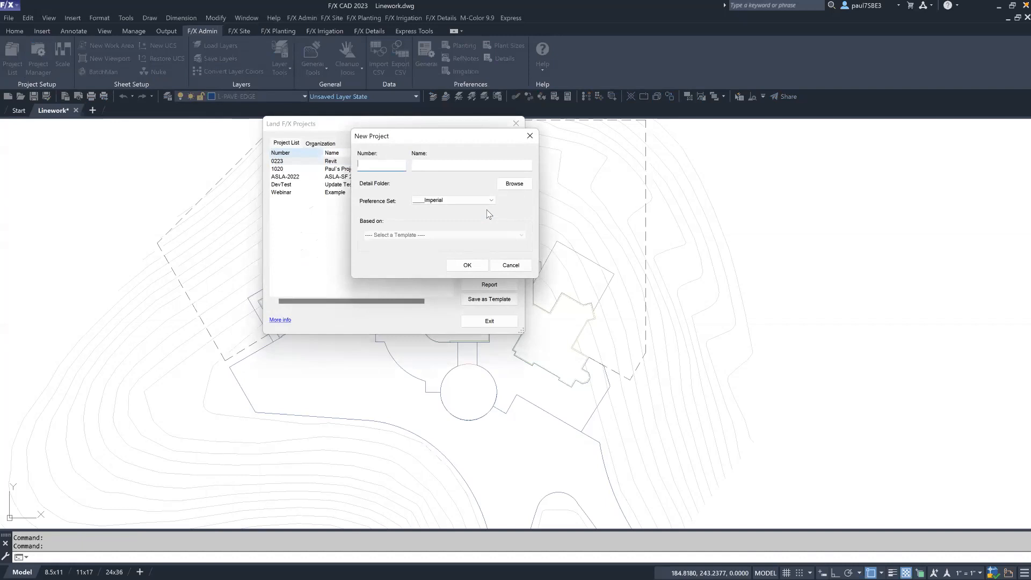
text(New)
key(Tab)
text(Proj)
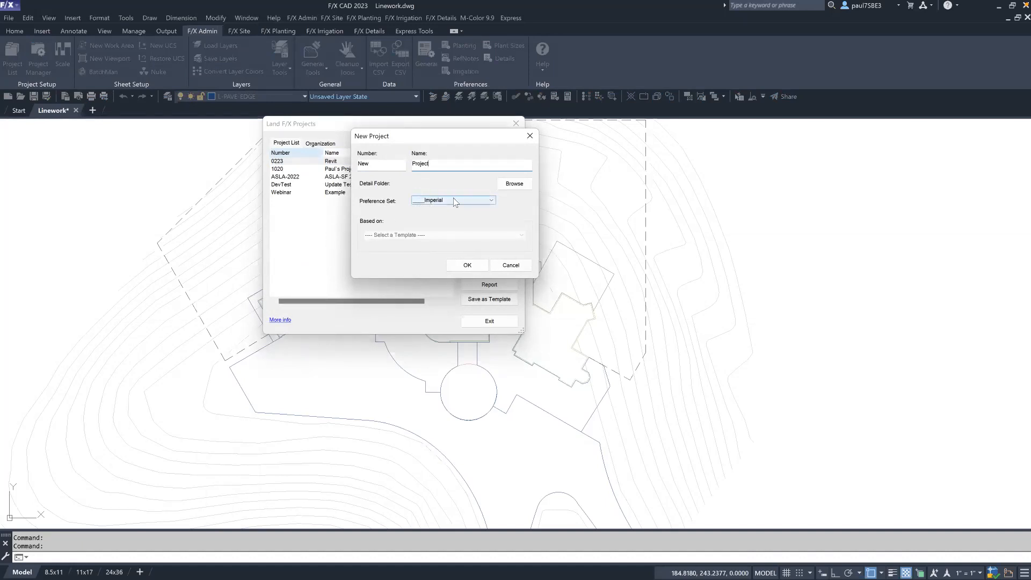
click(476, 264)
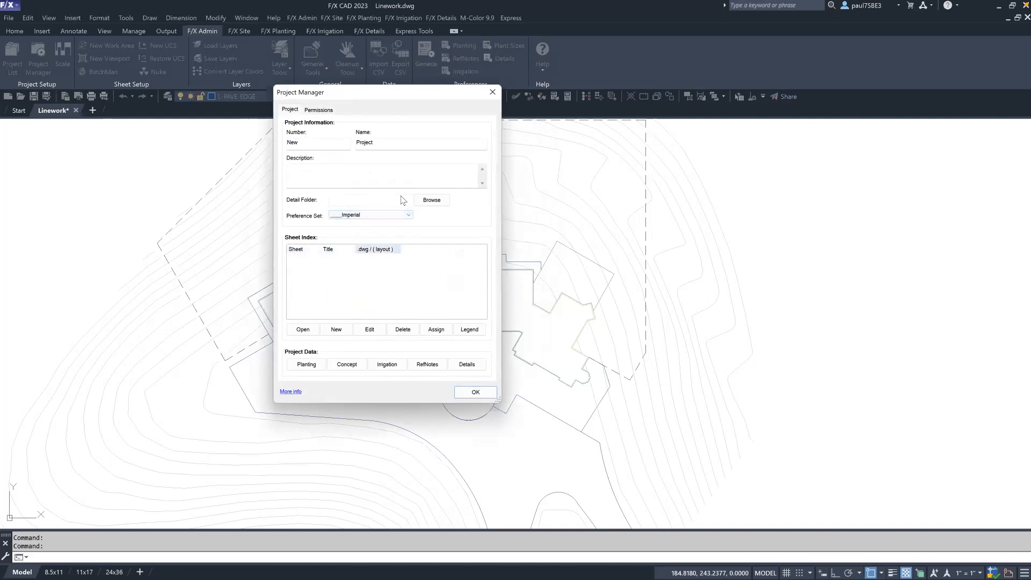
click(475, 392)
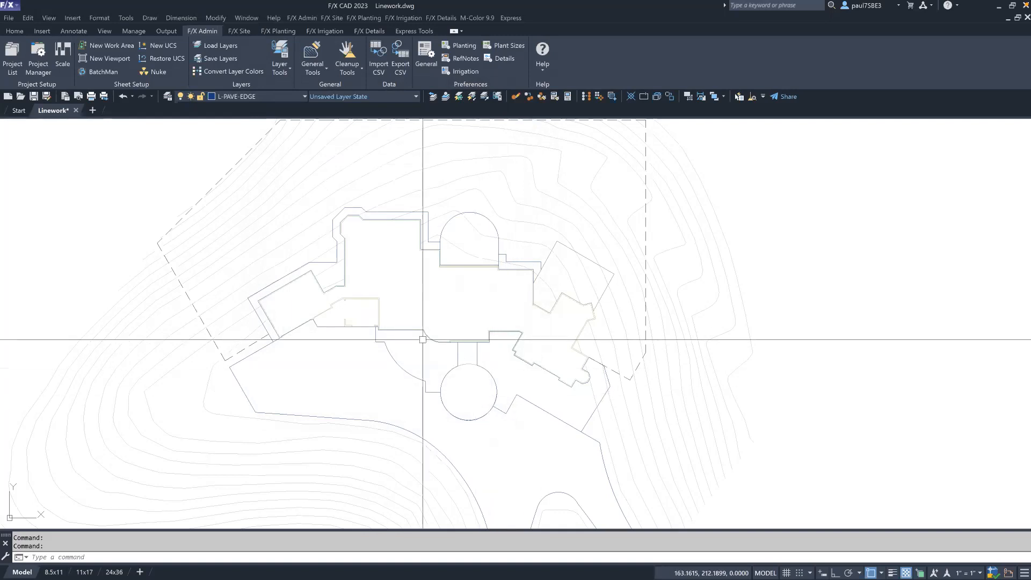
Step: Open the RefNote Manager for site reference notes
click(240, 30)
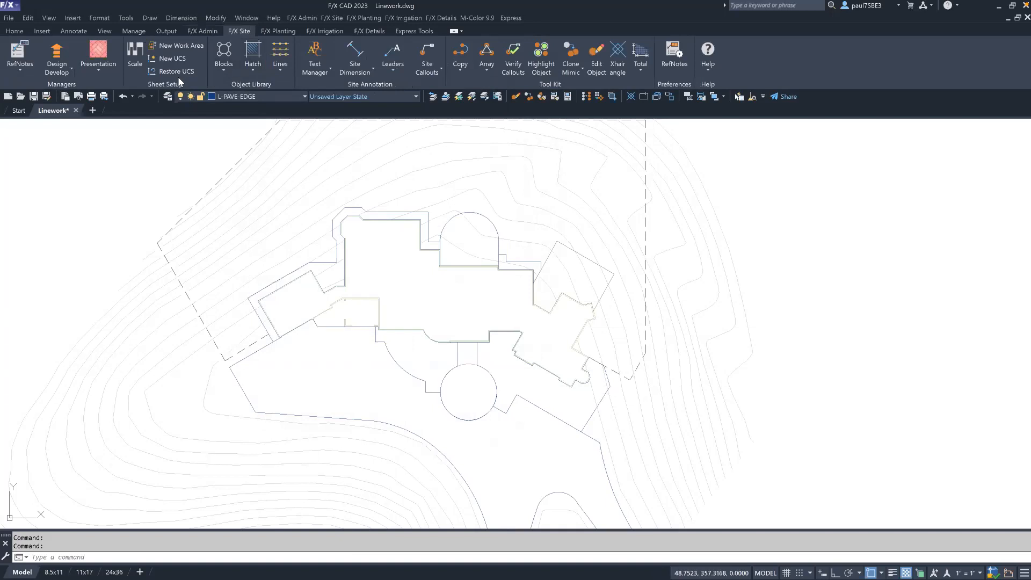
click(28, 71)
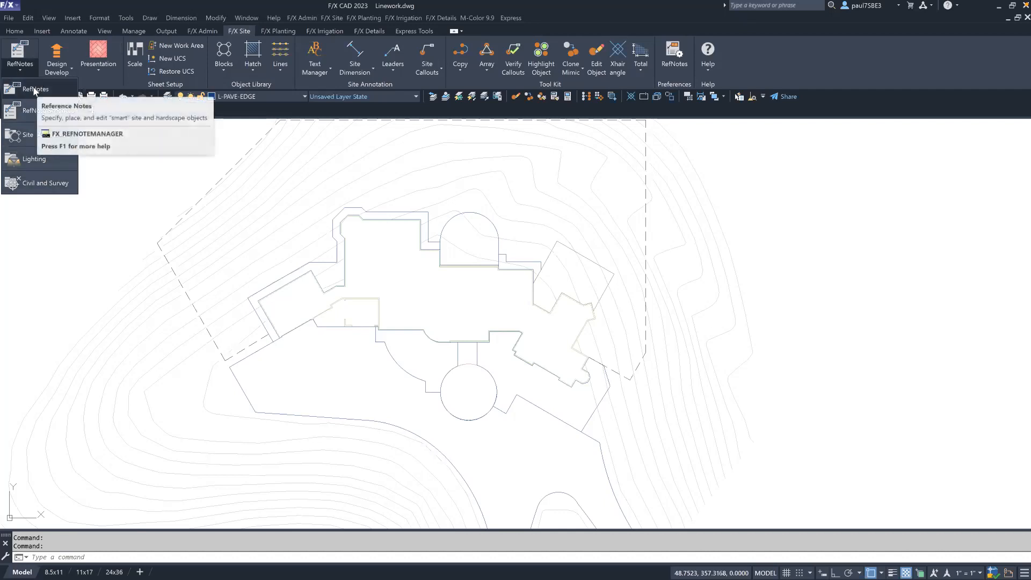
click(34, 89)
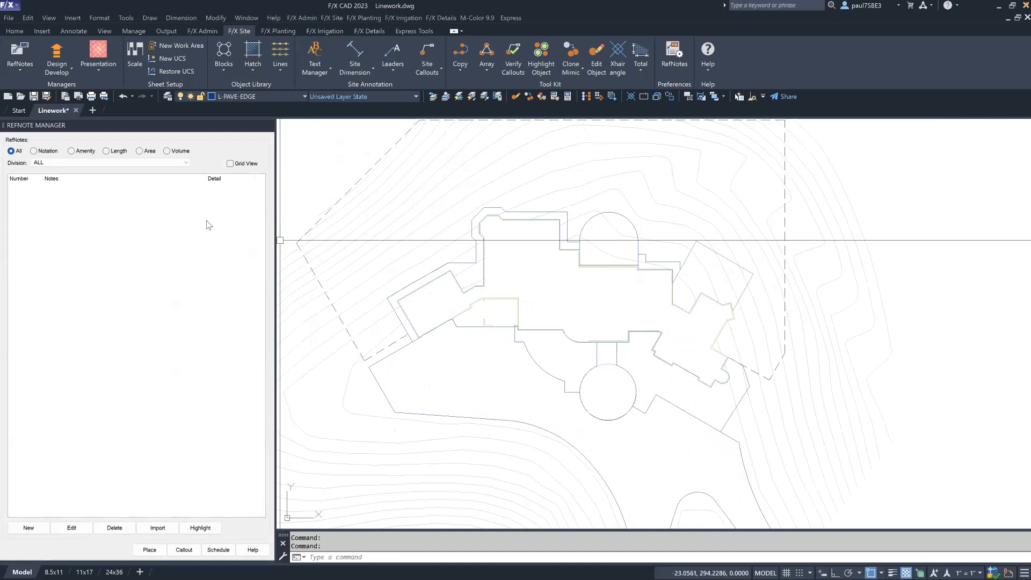
click(111, 179)
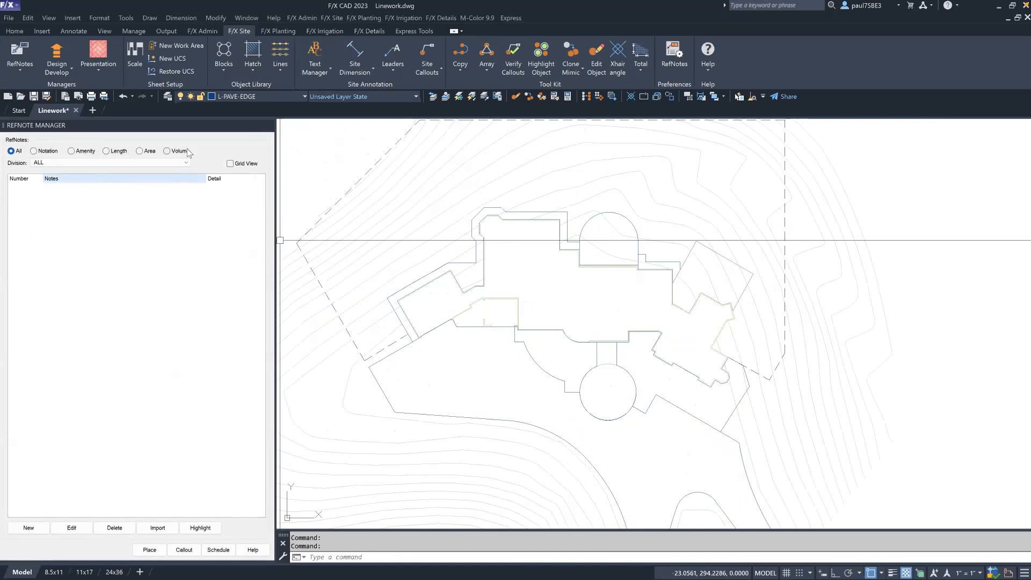
Step: Look through the RefNote divisions, filter the notes by P Paving, and reset the division to ALL
click(119, 164)
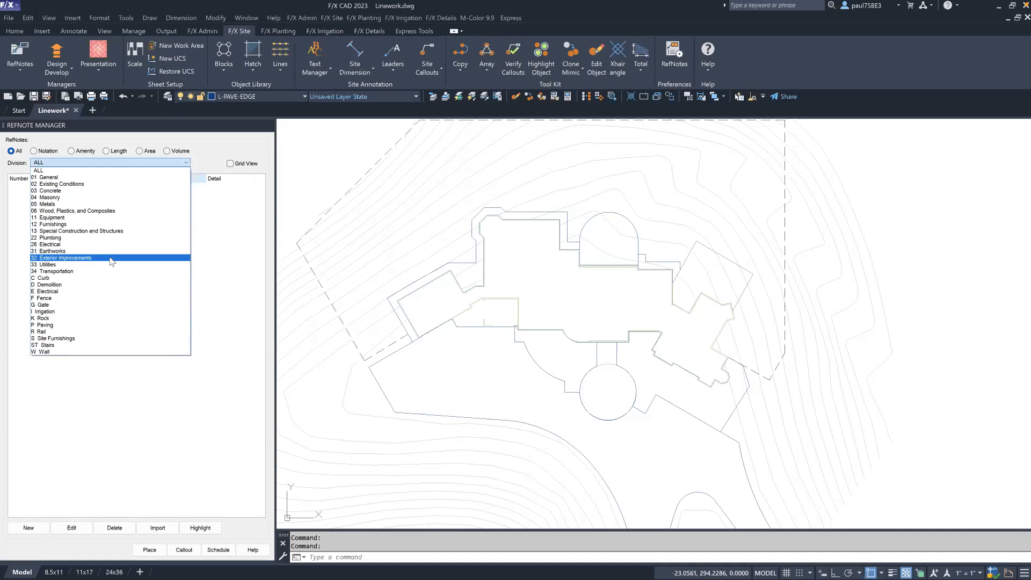
click(120, 325)
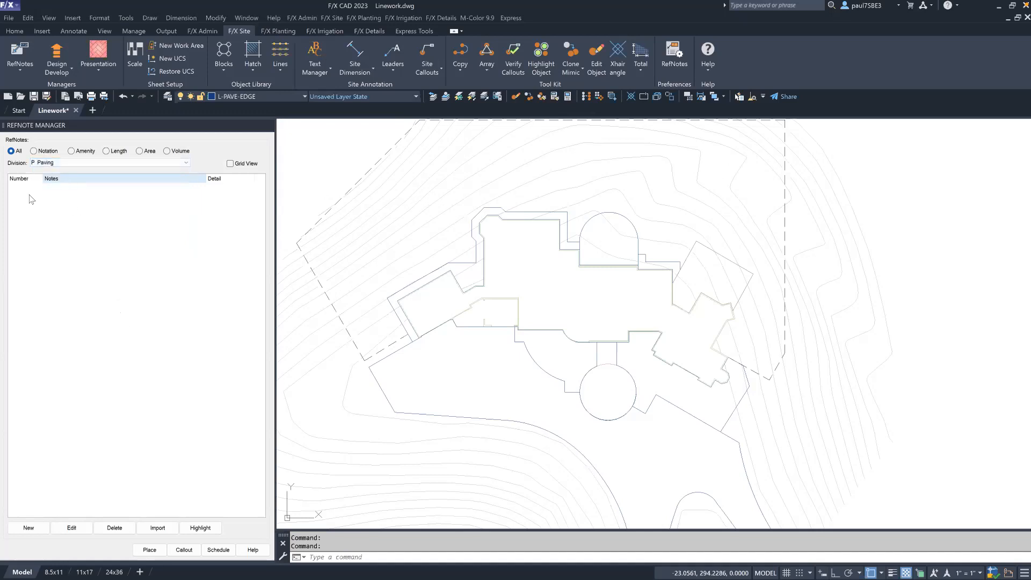
click(110, 163)
click(111, 170)
Step: Start a new Notation reference note numbered 1 with the text "Construction Entrance-"
click(25, 529)
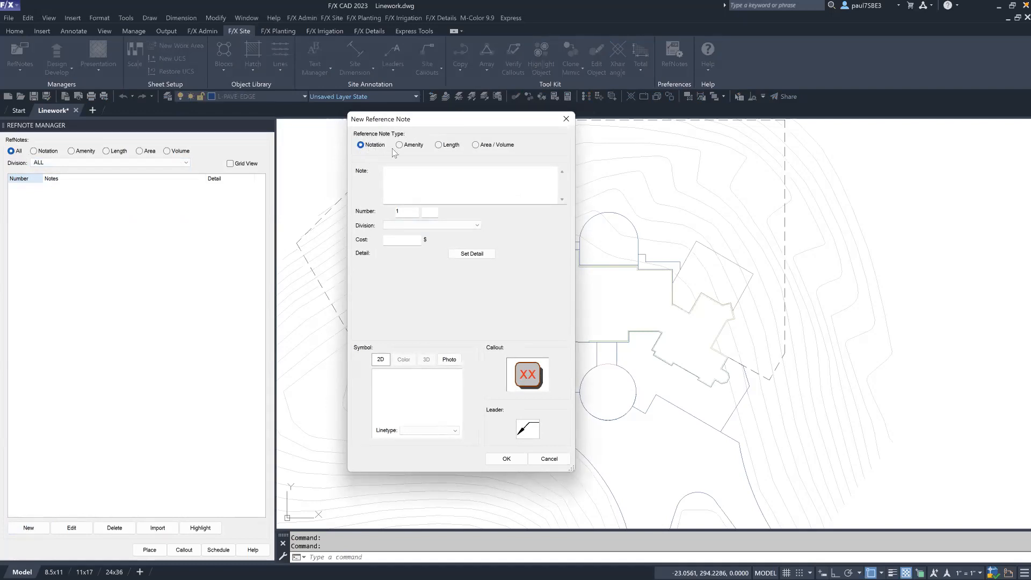
click(443, 186)
text(Cu)
text(fjdkfj)
drag(438, 171, 466, 171)
key(BackSpace)
click(417, 211)
Step: Set the note's callout to a circle without screen fill but with a drop shadow, and save the reference note
click(536, 376)
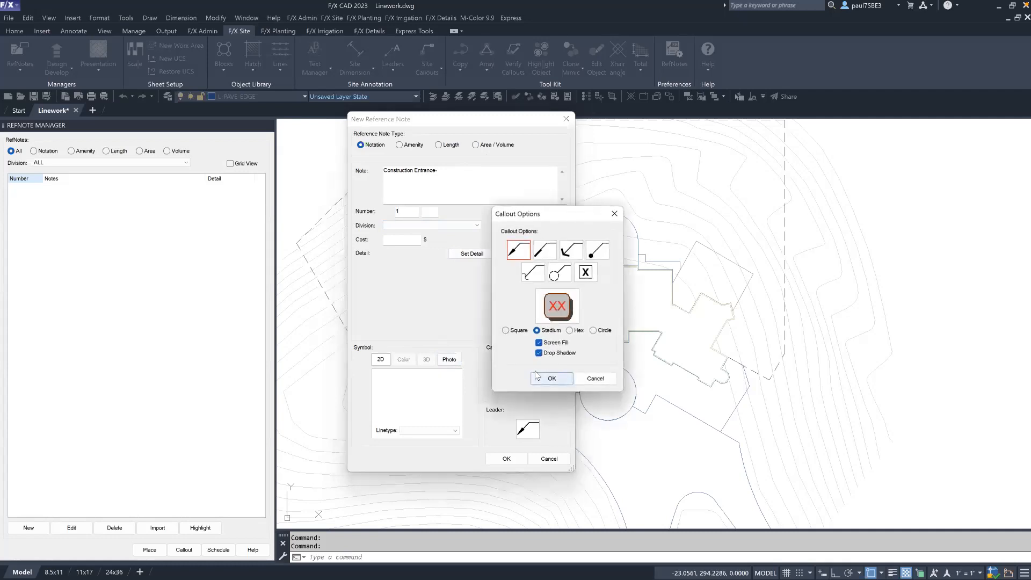
drag(539, 222, 641, 196)
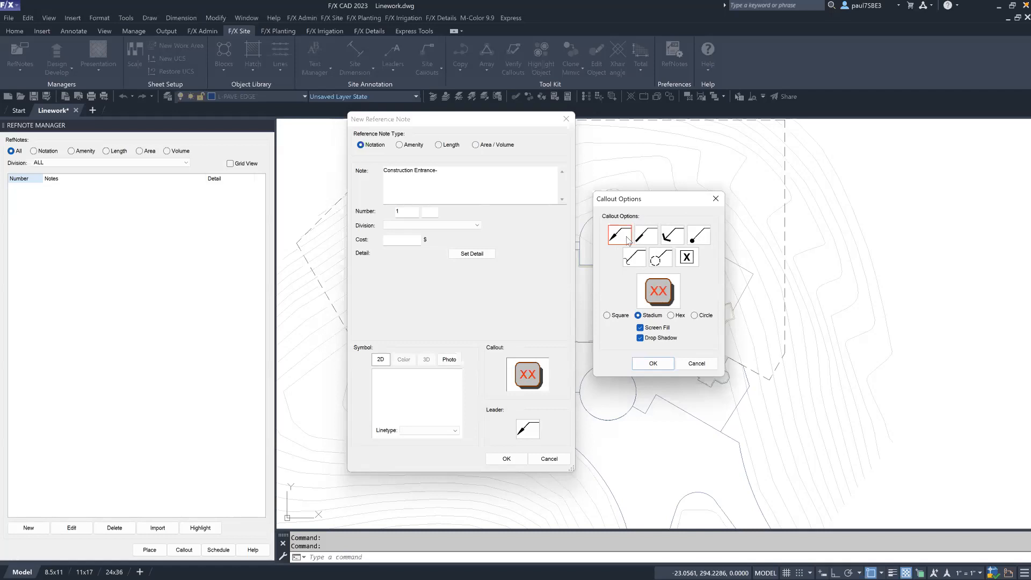
click(610, 316)
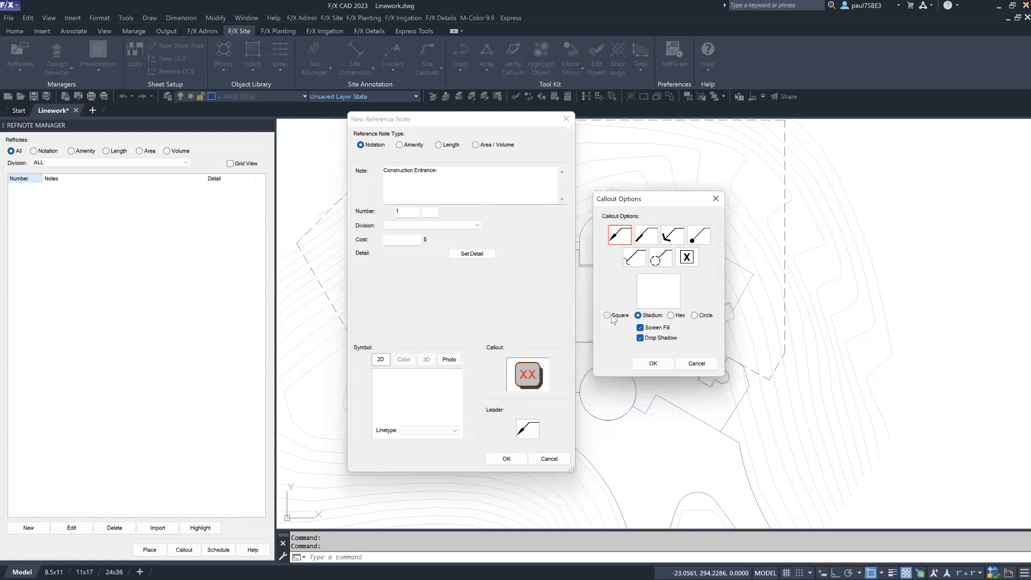
click(639, 316)
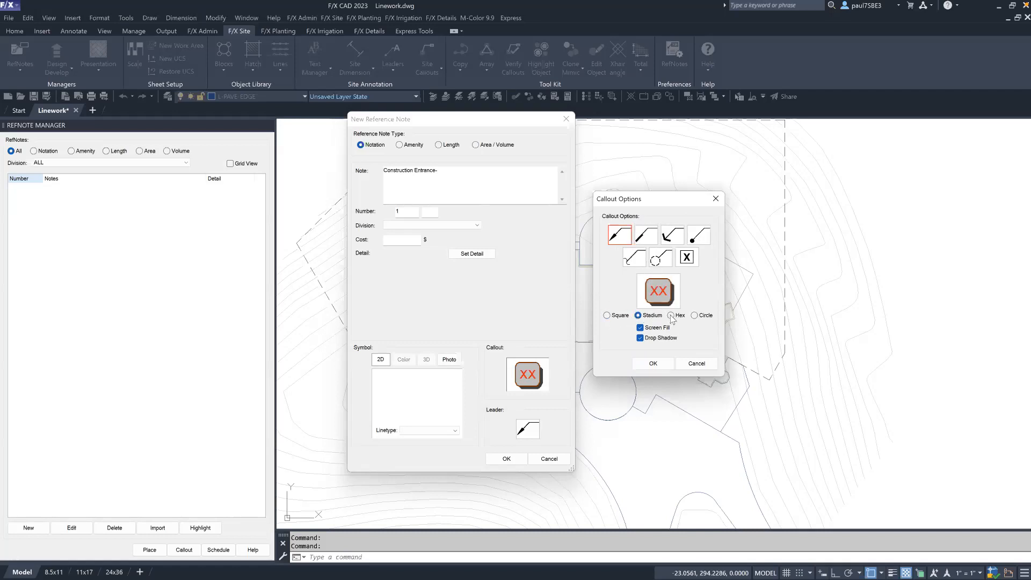
click(672, 316)
click(694, 316)
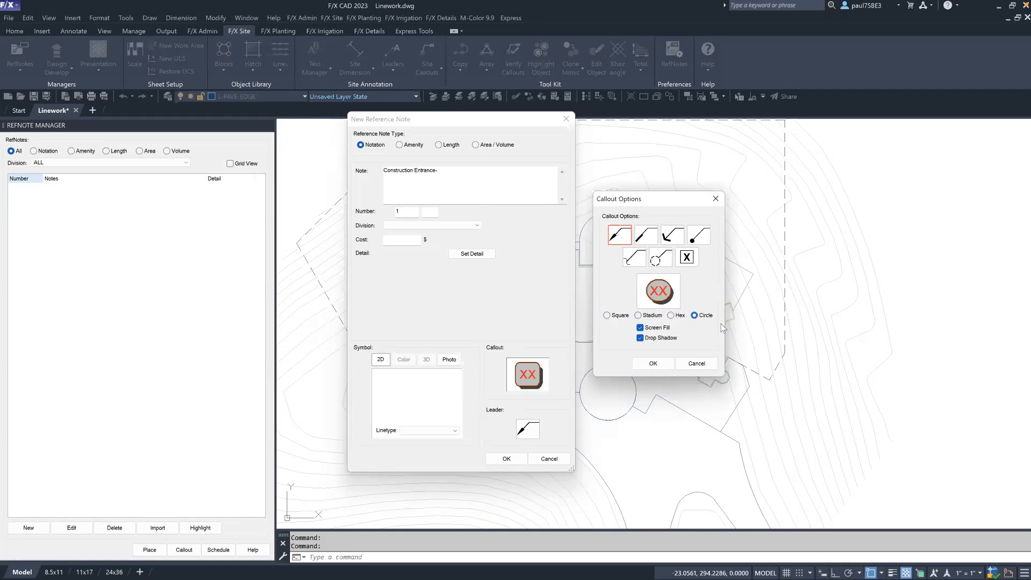
click(641, 328)
click(640, 339)
click(640, 338)
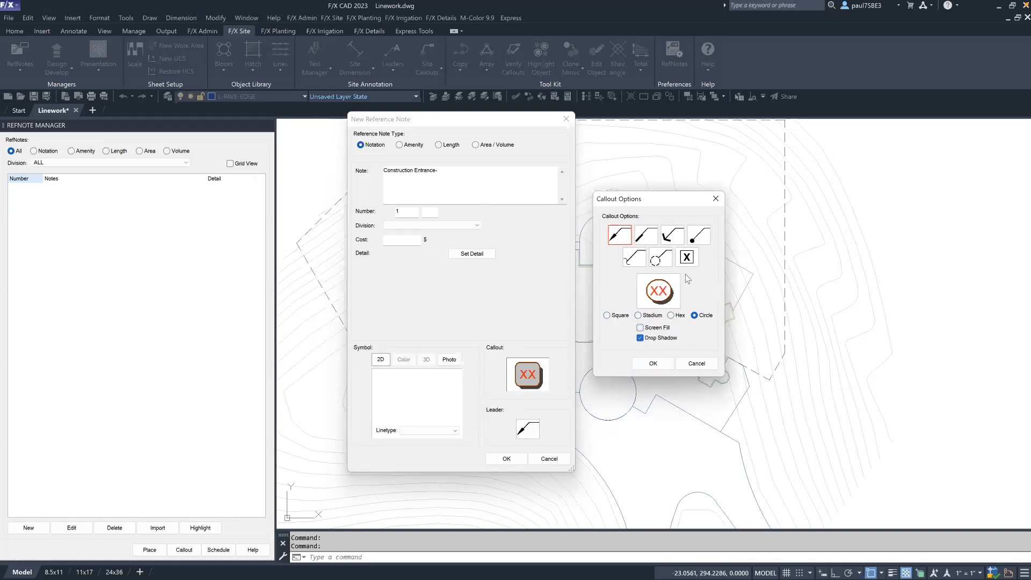
click(664, 364)
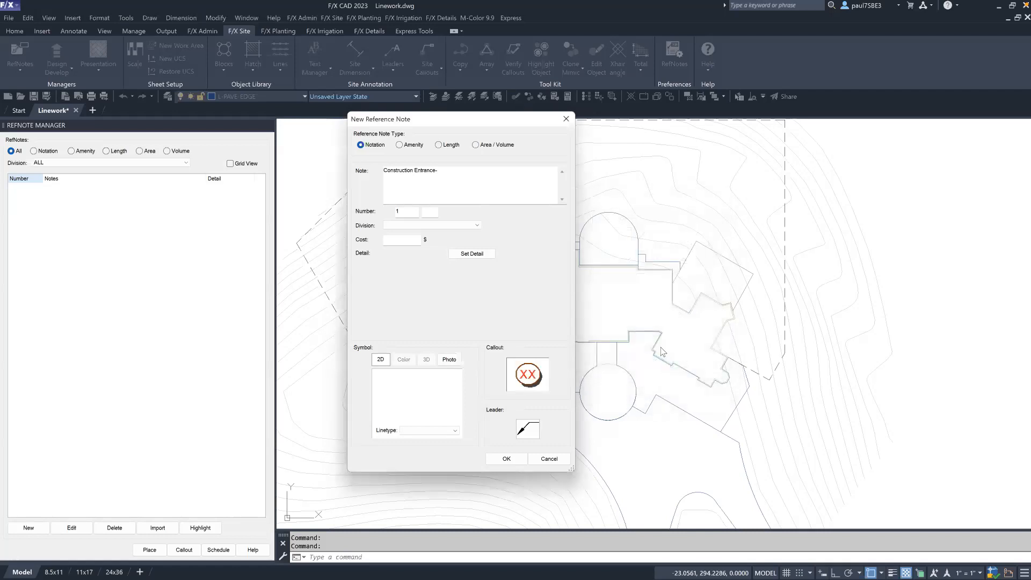
click(510, 458)
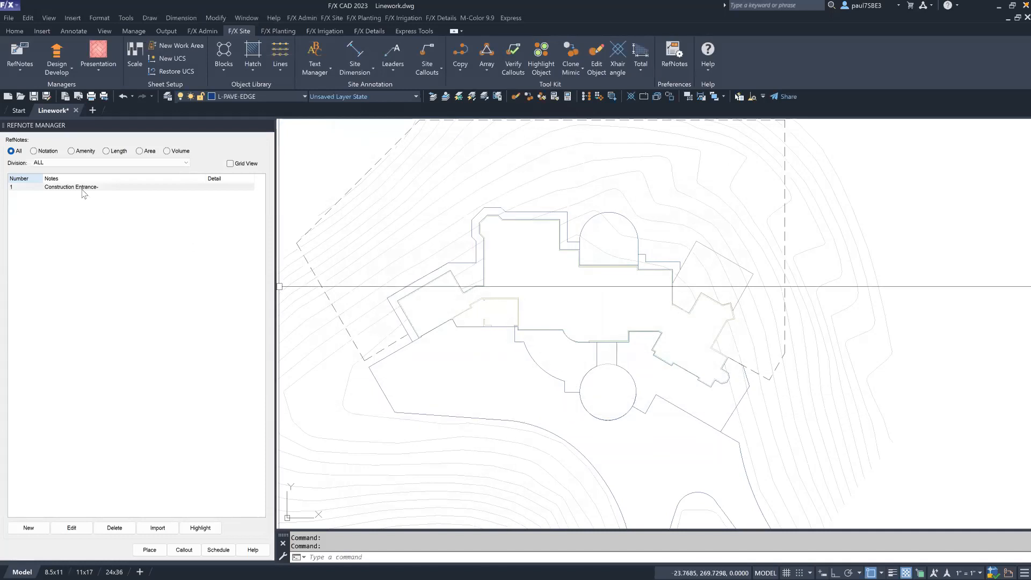
Step: Place the Construction Entrance notation callout with its leader pointing just outside the dashed boundary's east side
click(34, 150)
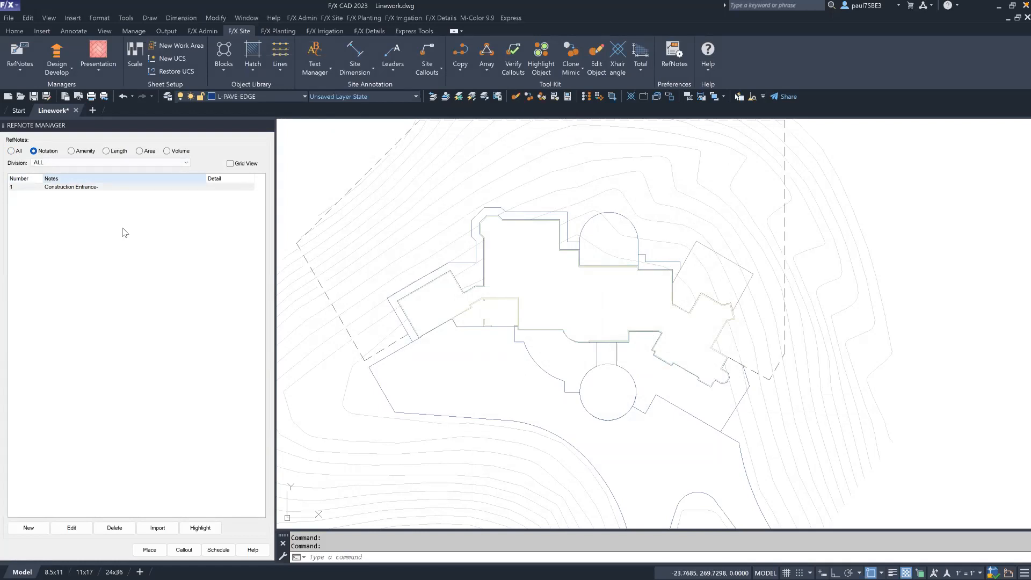
click(183, 549)
click(71, 188)
click(151, 548)
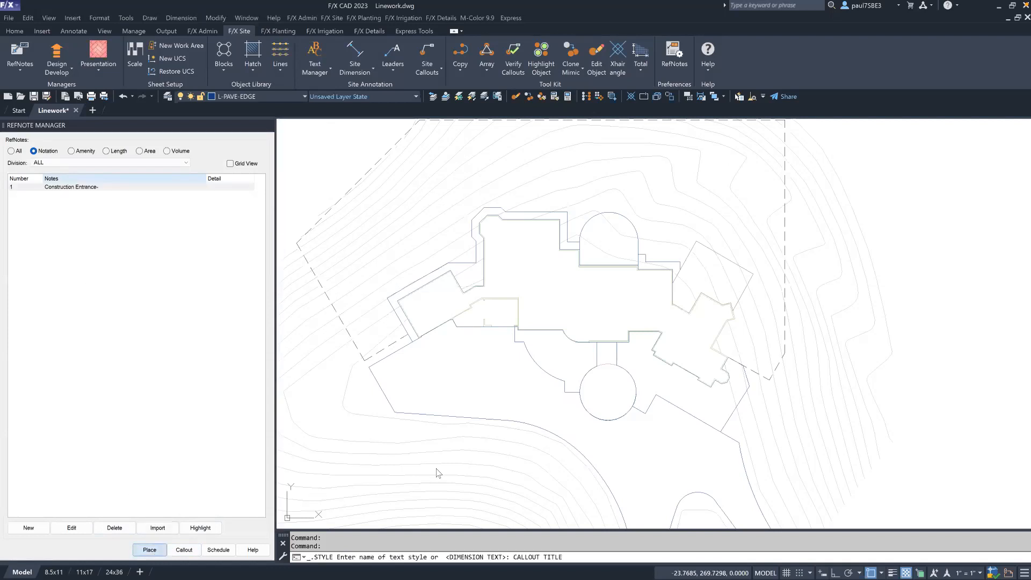
middle_drag(845, 345, 780, 461)
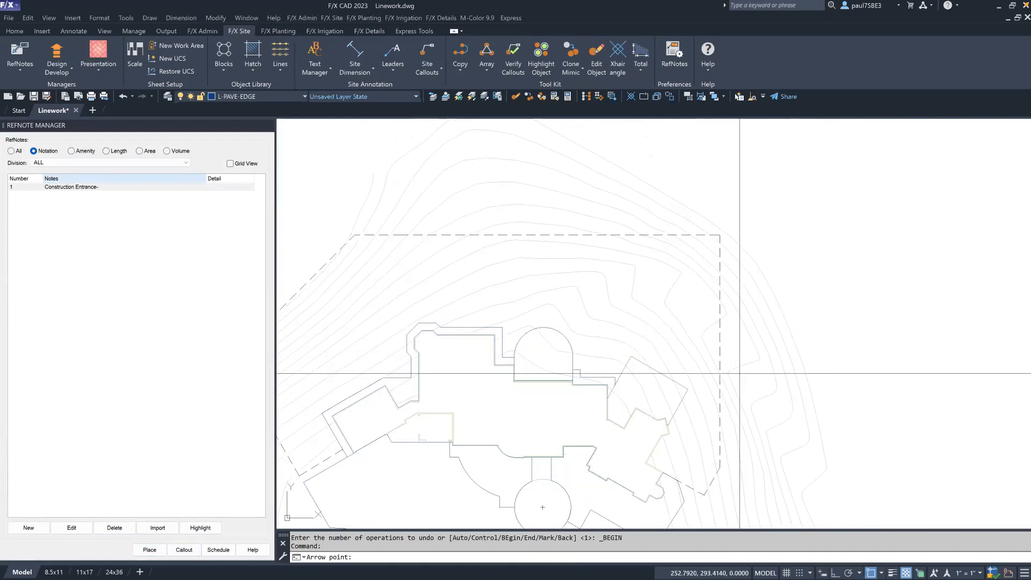
middle_drag(755, 401, 706, 279)
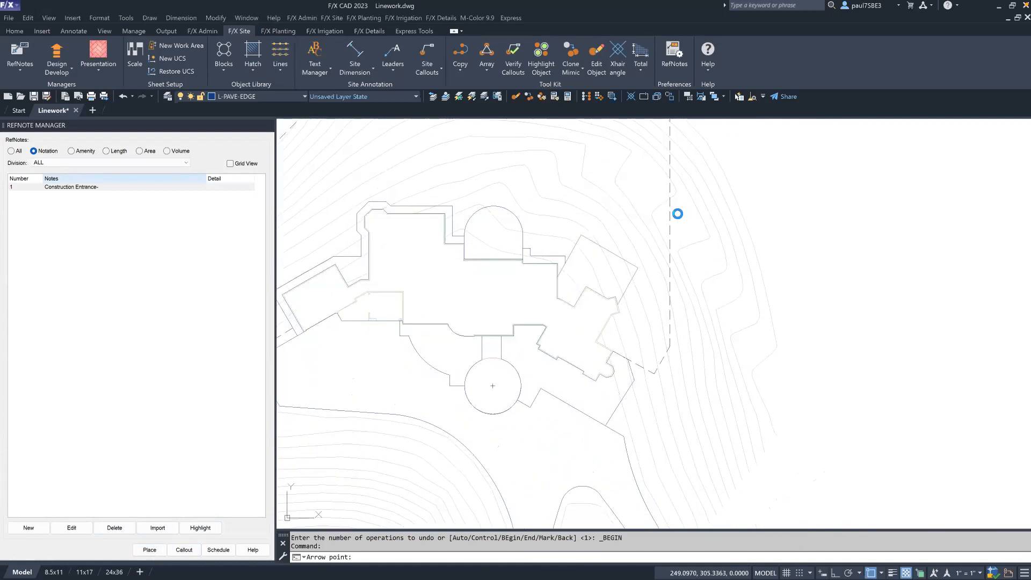
click(738, 170)
click(750, 178)
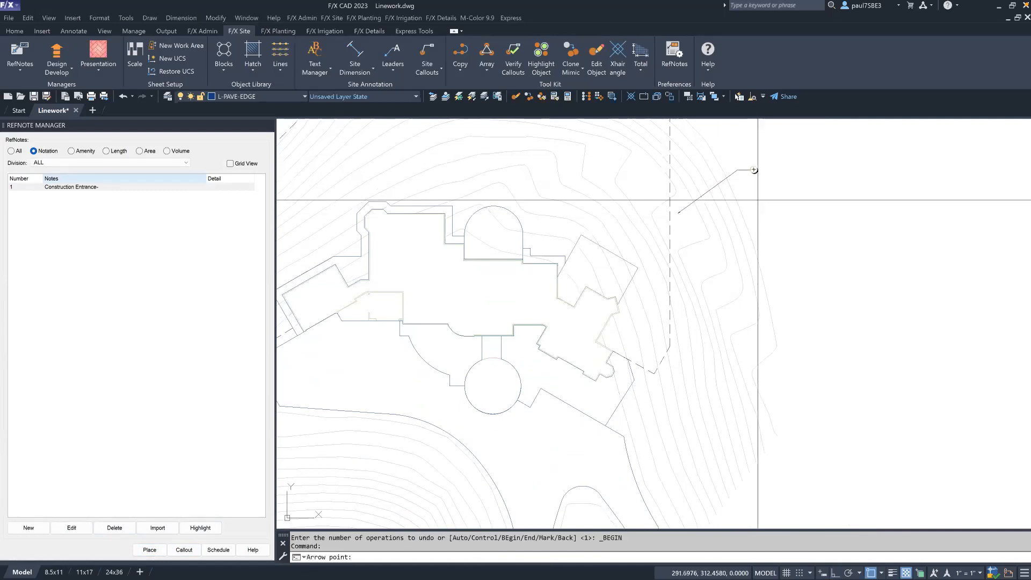
scroll(770, 173, up, 5)
key(Escape)
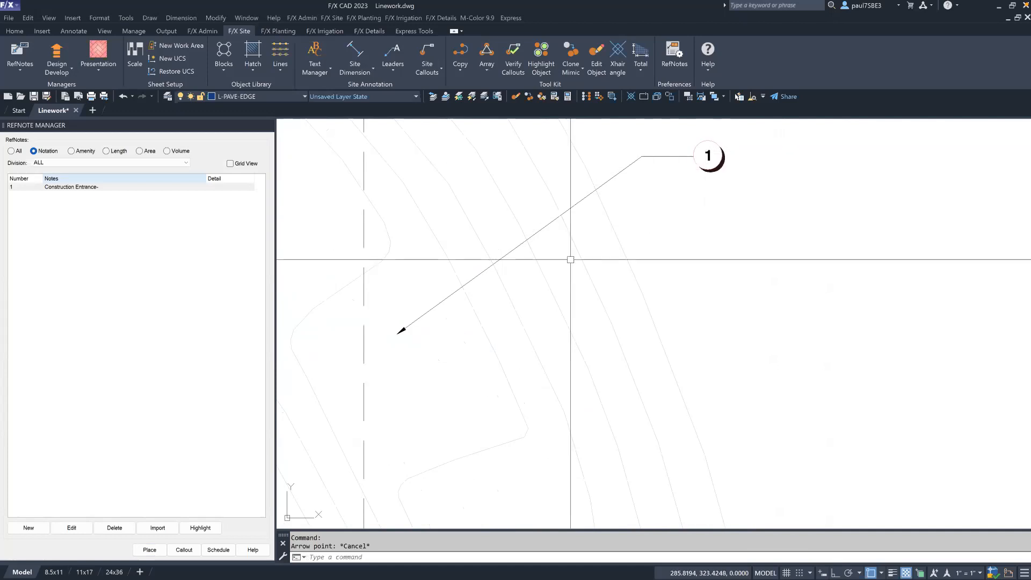
scroll(434, 290, down, 6)
mouse_move(434, 289)
middle_down()
mouse_move(554, 273)
mouse_move(559, 293)
mouse_move(670, 288)
middle_up()
scroll(557, 275, down, 2)
middle_drag(531, 331, 620, 307)
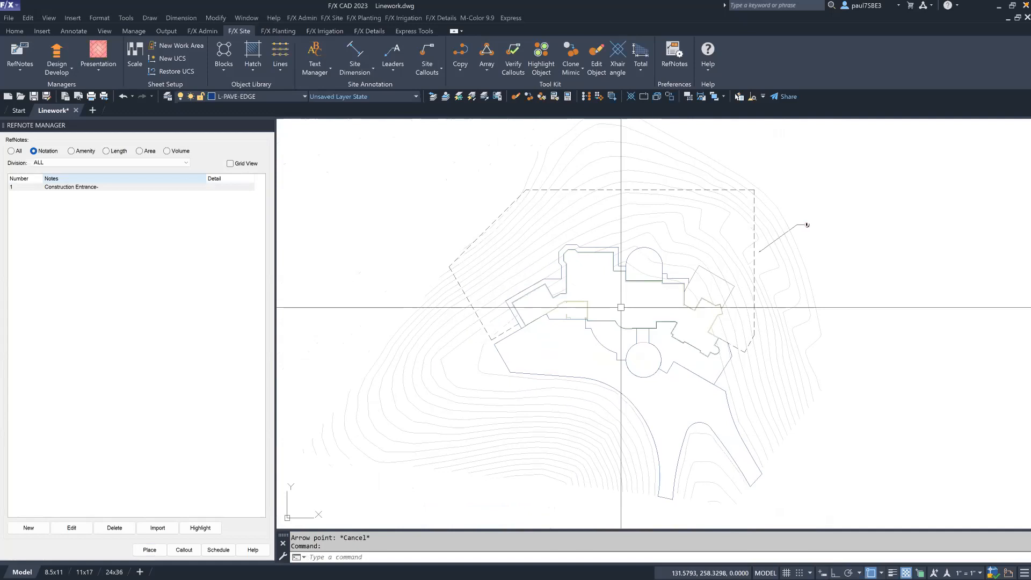
click(72, 153)
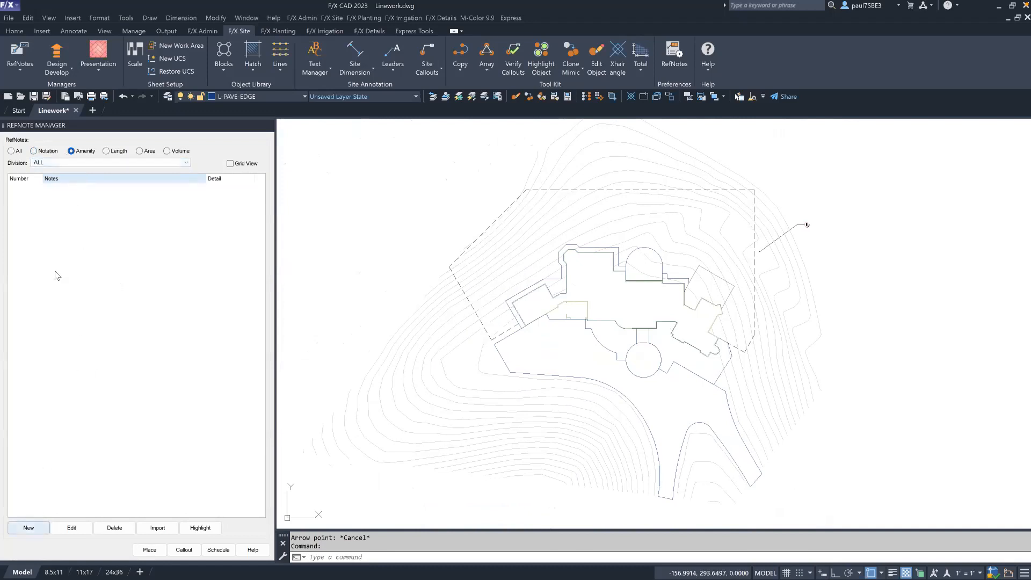
click(20, 152)
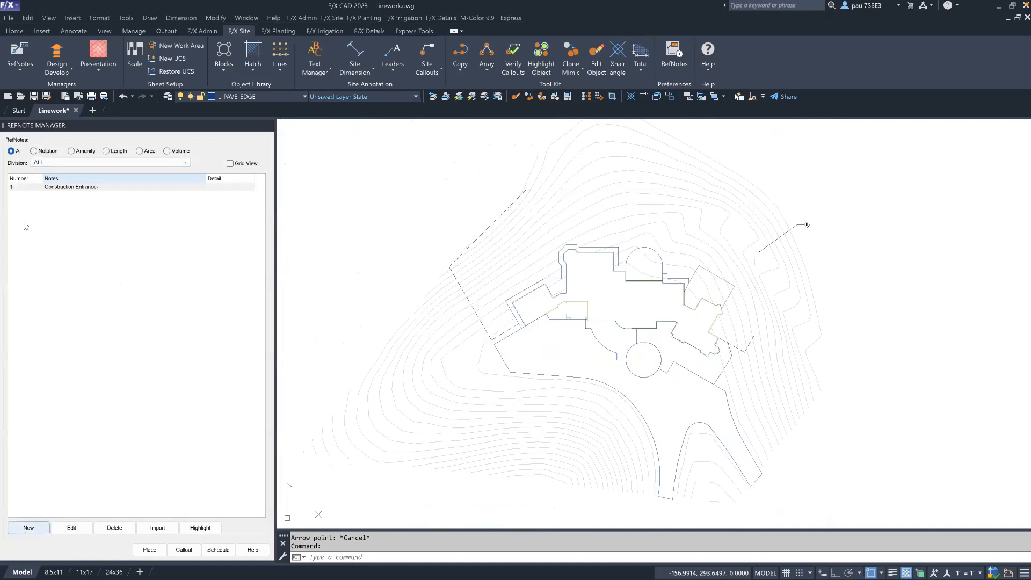
click(29, 526)
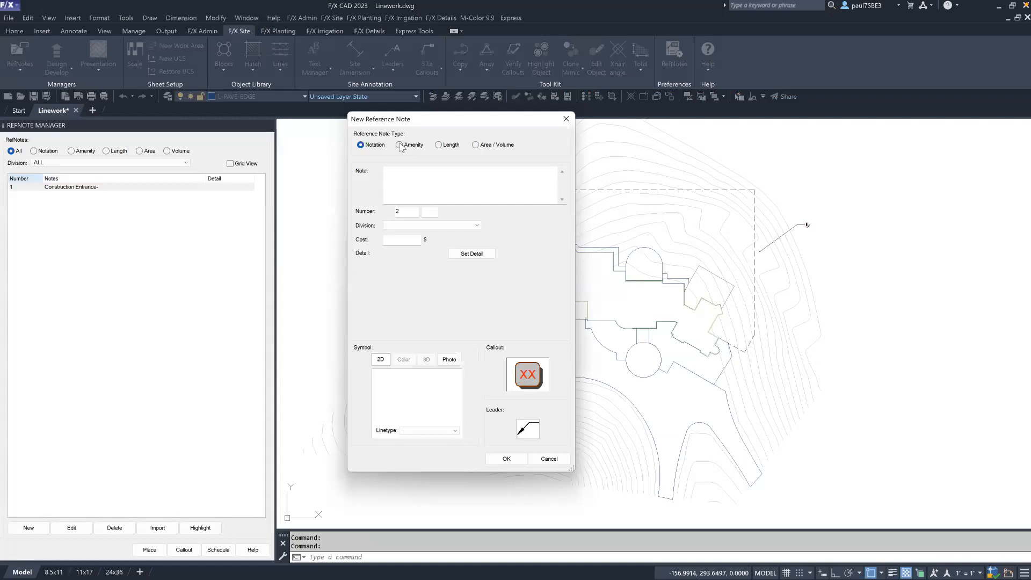
click(401, 146)
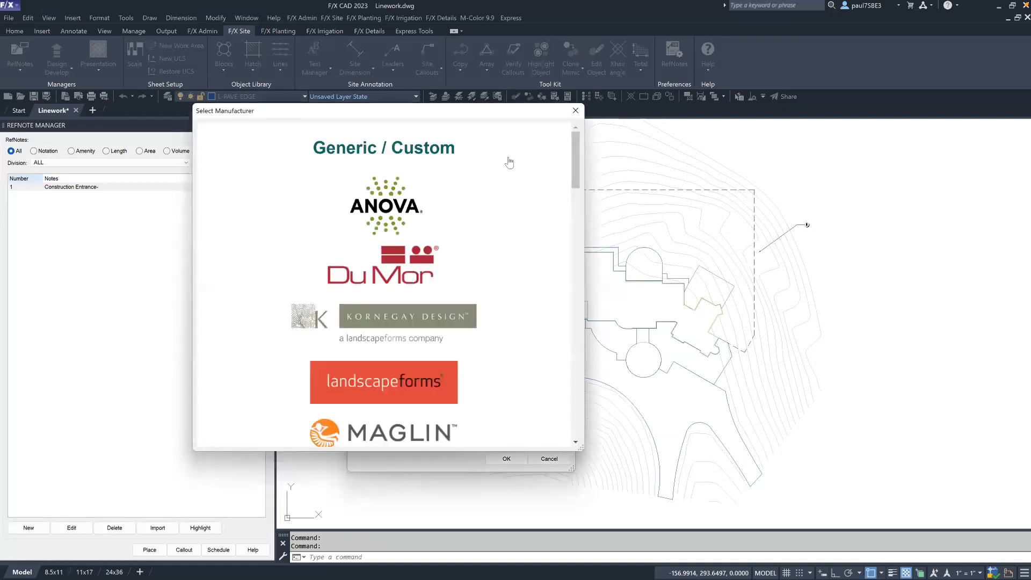
click(575, 110)
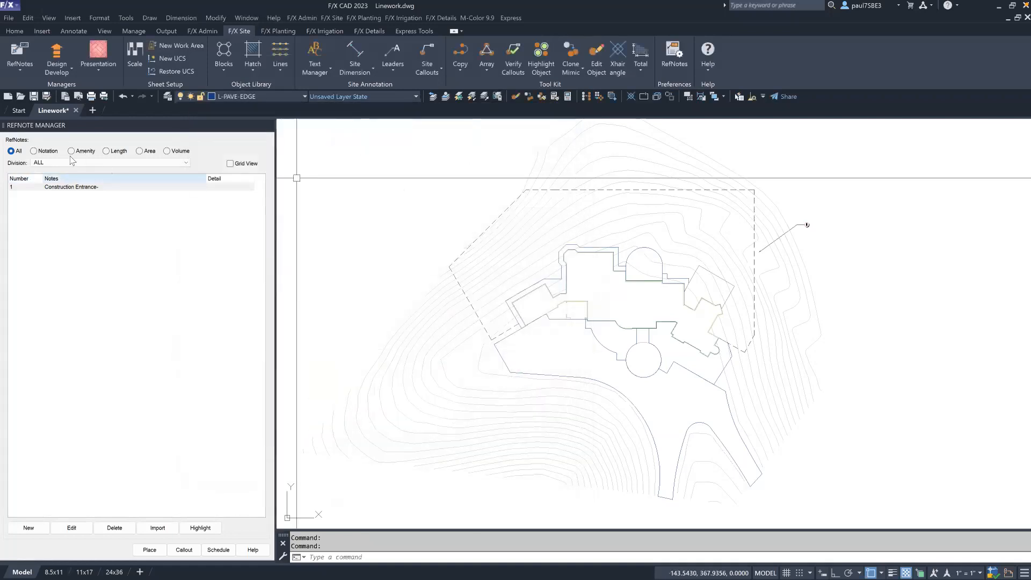
Step: Start a new Amenity reference note and choose landscapeforms as the manufacturer
click(72, 151)
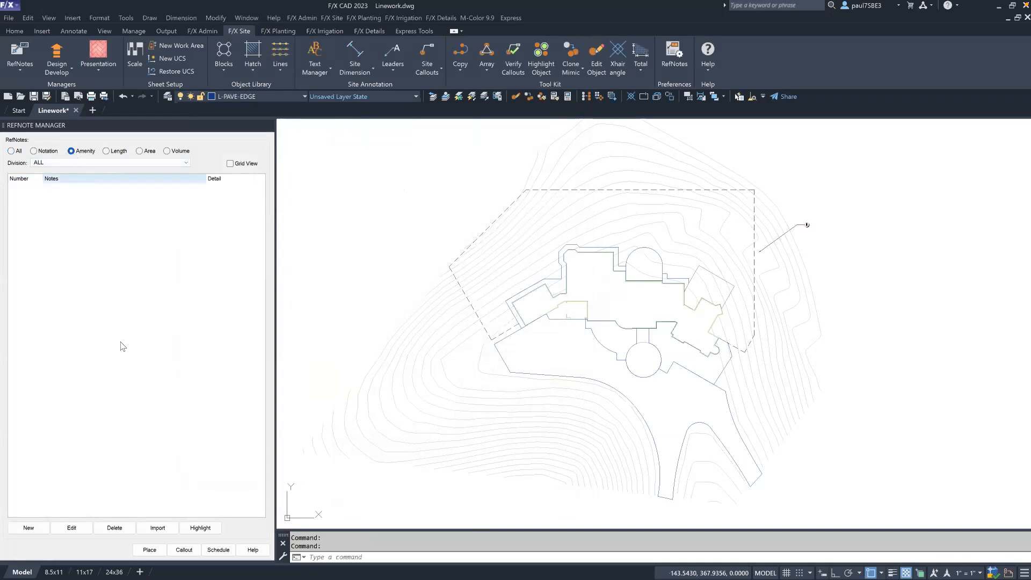
click(41, 529)
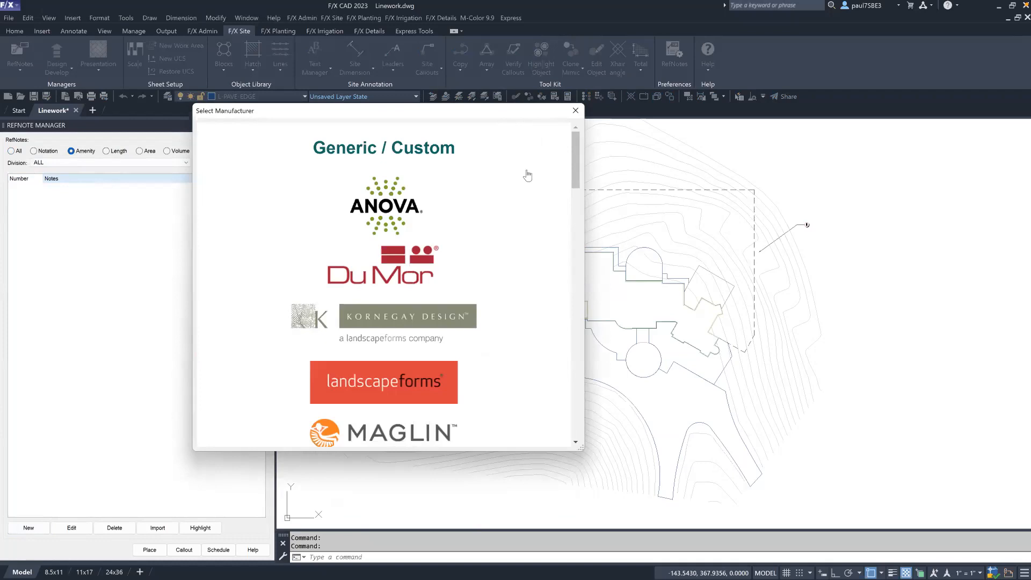
scroll(573, 146, down, 1)
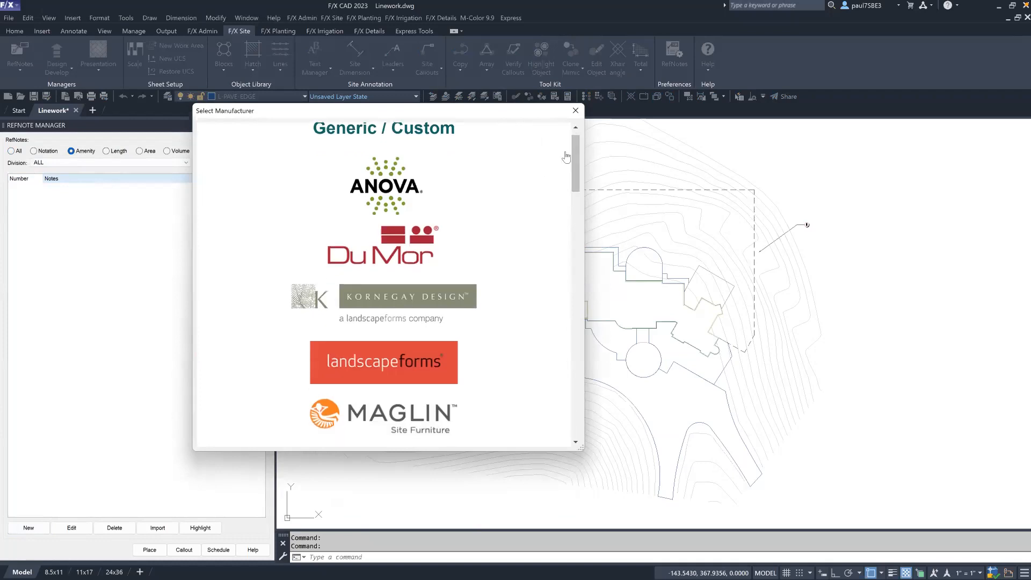
scroll(574, 141, up, 1)
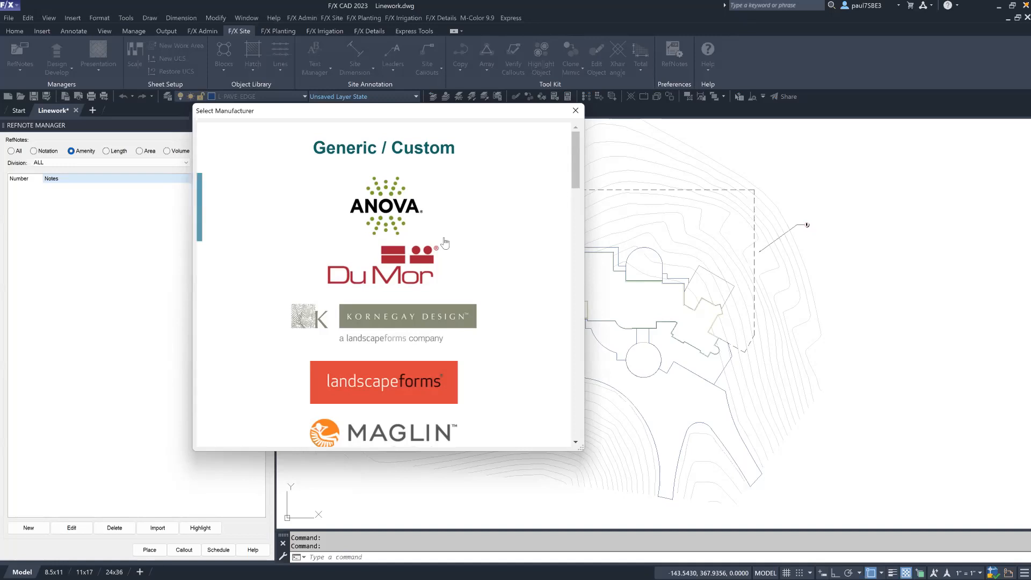
click(422, 380)
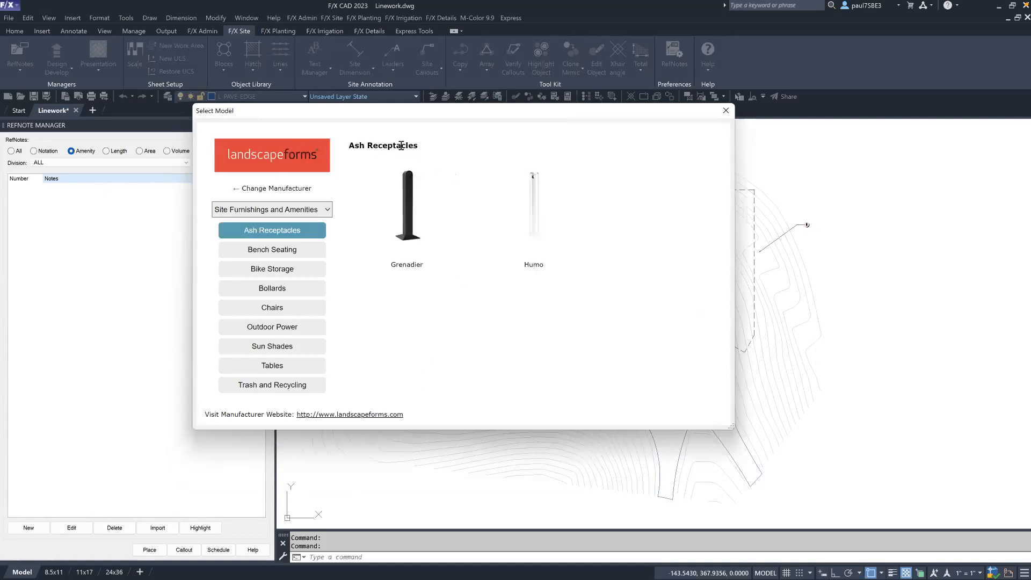
Step: Browse the site furnishing categories and choose the Gretchen model from Tables
click(295, 250)
click(294, 269)
click(286, 371)
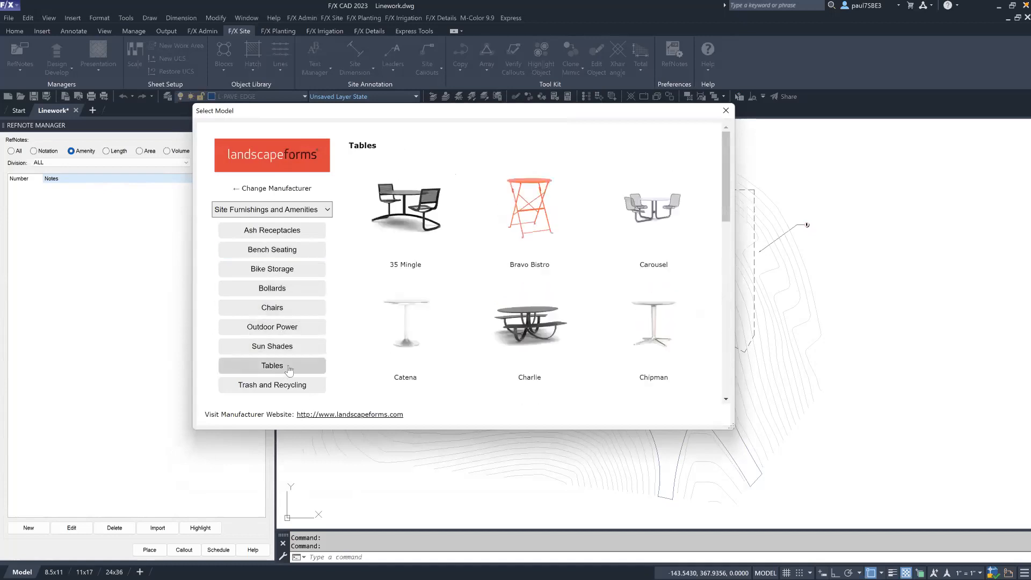
scroll(724, 147, down, 2)
drag(728, 184, 738, 273)
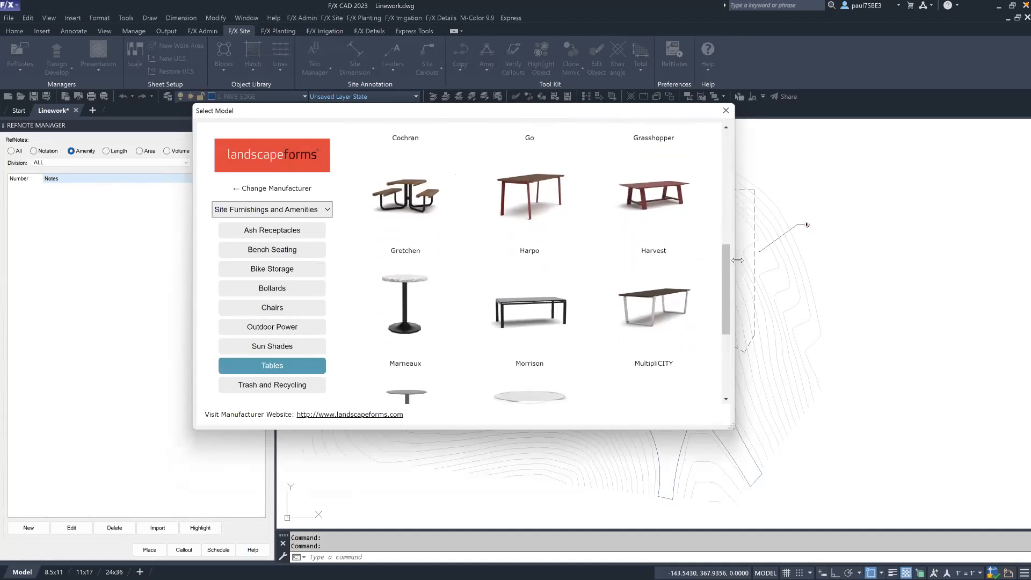
click(422, 208)
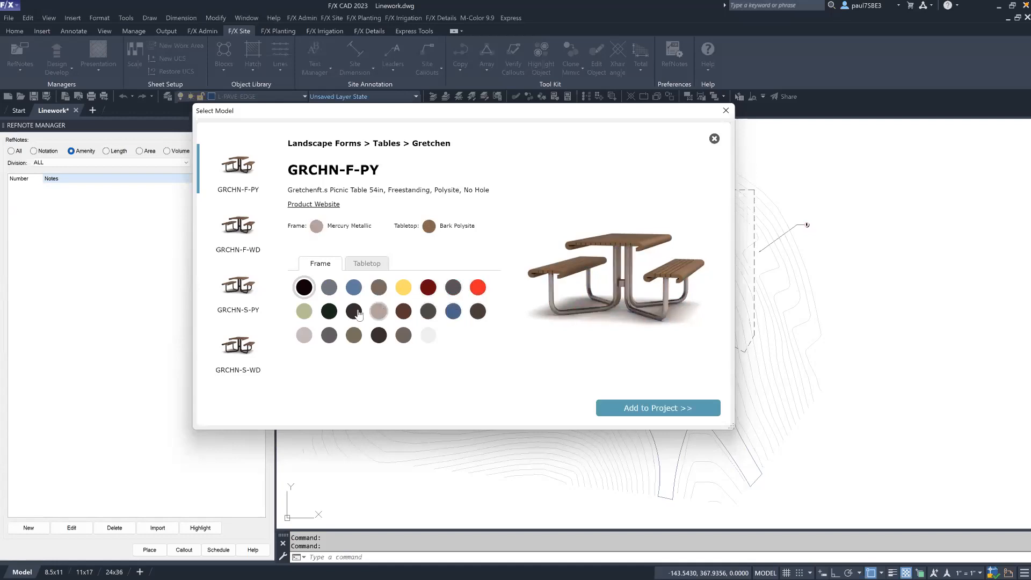
Step: Give the GRCHN-F-PY picnic table a Blue Bell Gloss frame and Driftwood Polysite tabletop, and add it to the project
click(354, 289)
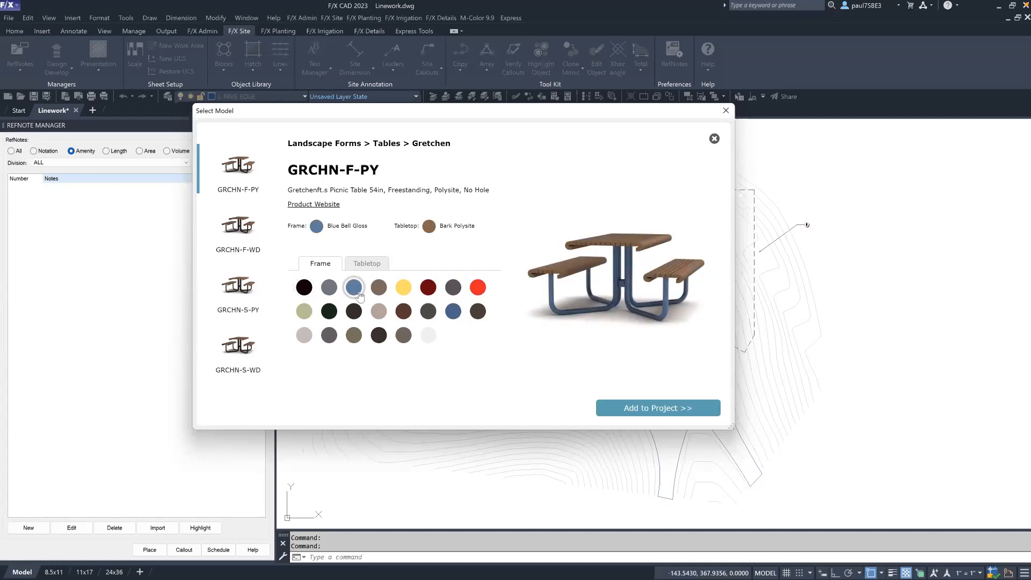
click(367, 263)
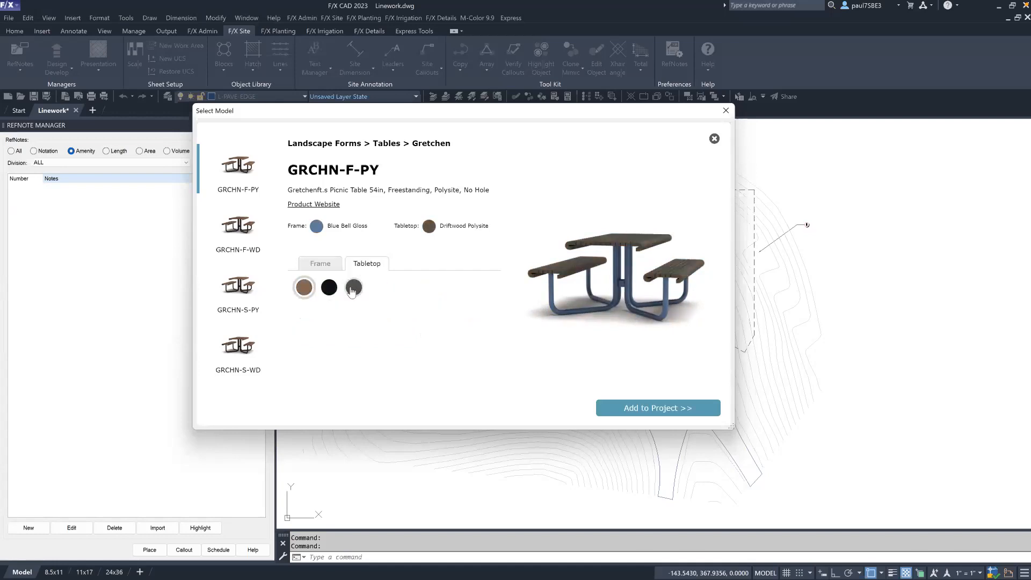
click(353, 289)
click(656, 410)
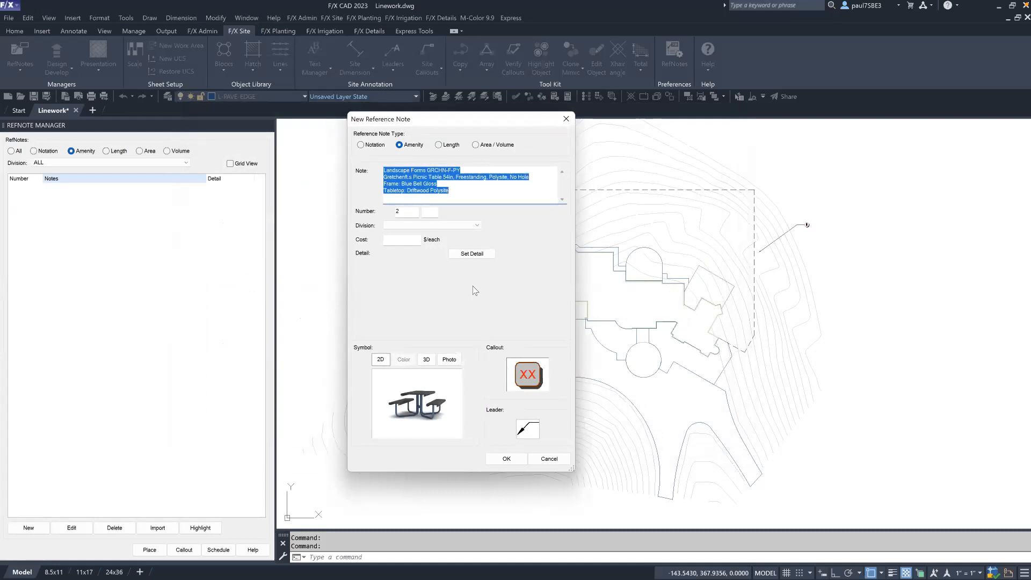
click(455, 187)
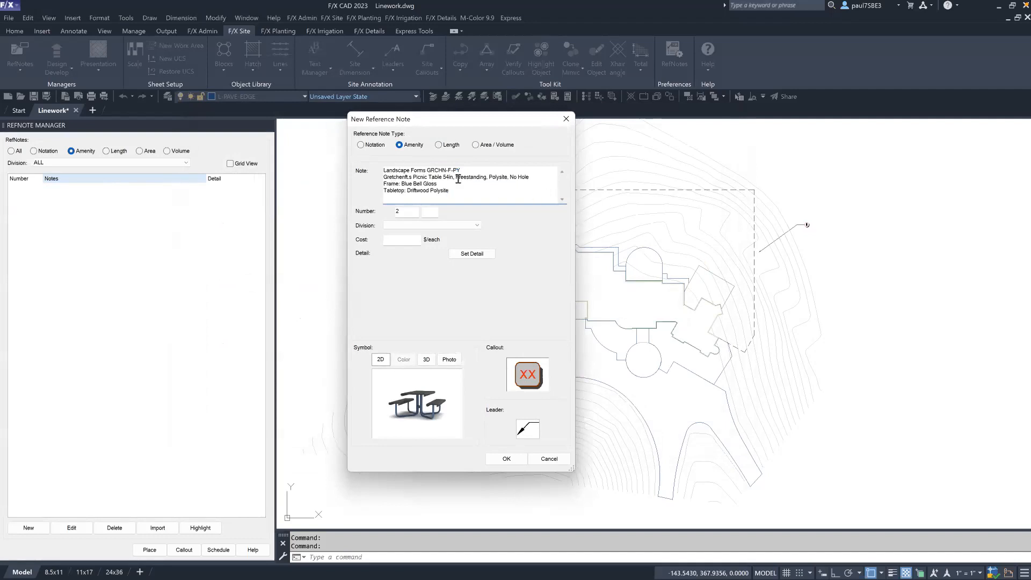
drag(460, 170, 432, 169)
click(384, 173)
drag(530, 177, 387, 177)
click(418, 184)
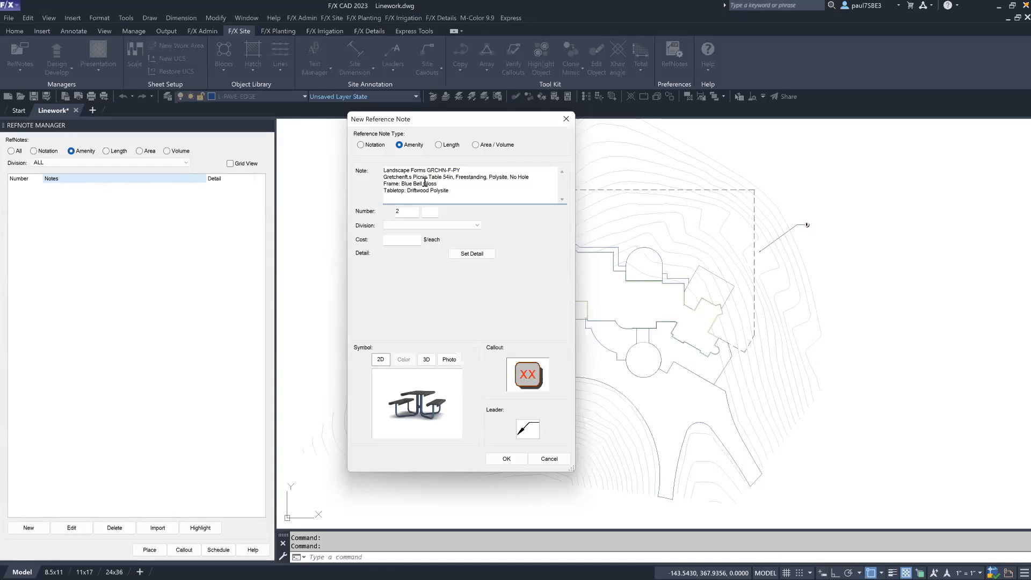
Step: Assign the picnic table note to division 32 Exterior Improvements, subdivision 33 Site Furnishings
click(429, 225)
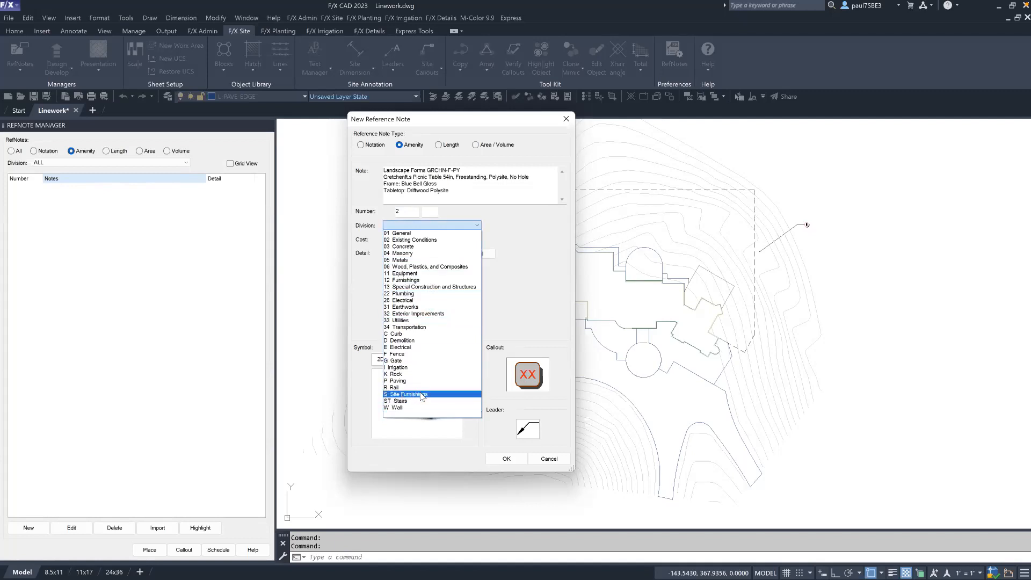
click(416, 315)
click(524, 225)
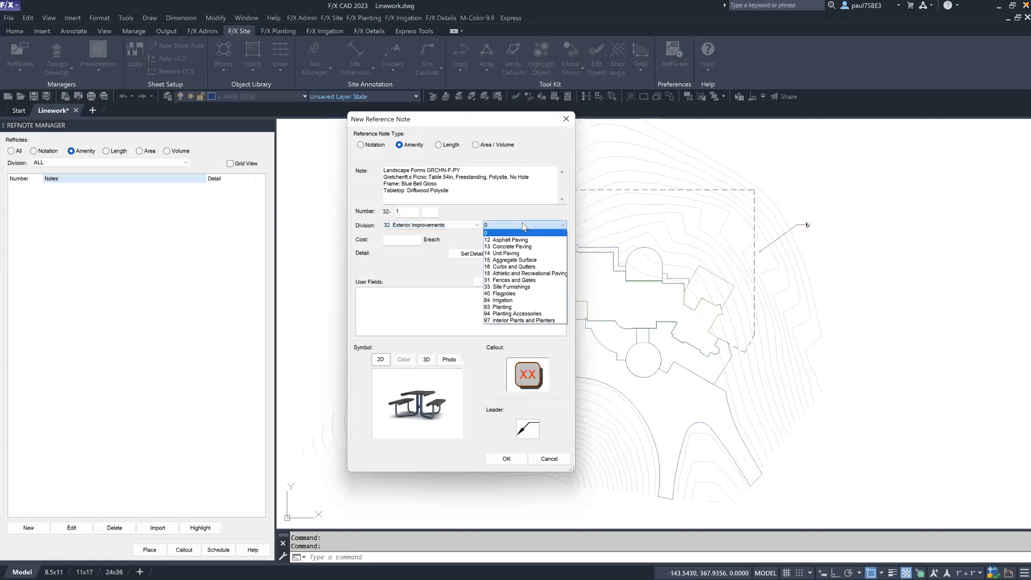
click(529, 287)
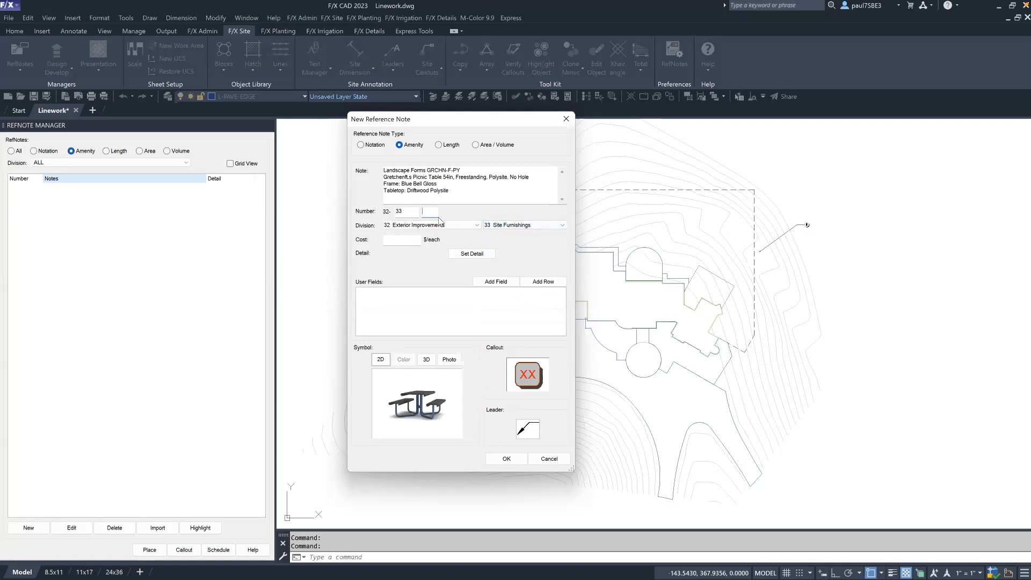
Step: Set the final part of the note's number to 1 and its cost to $500 each, and save the reference note
text(1)
click(401, 239)
text(500)
click(505, 458)
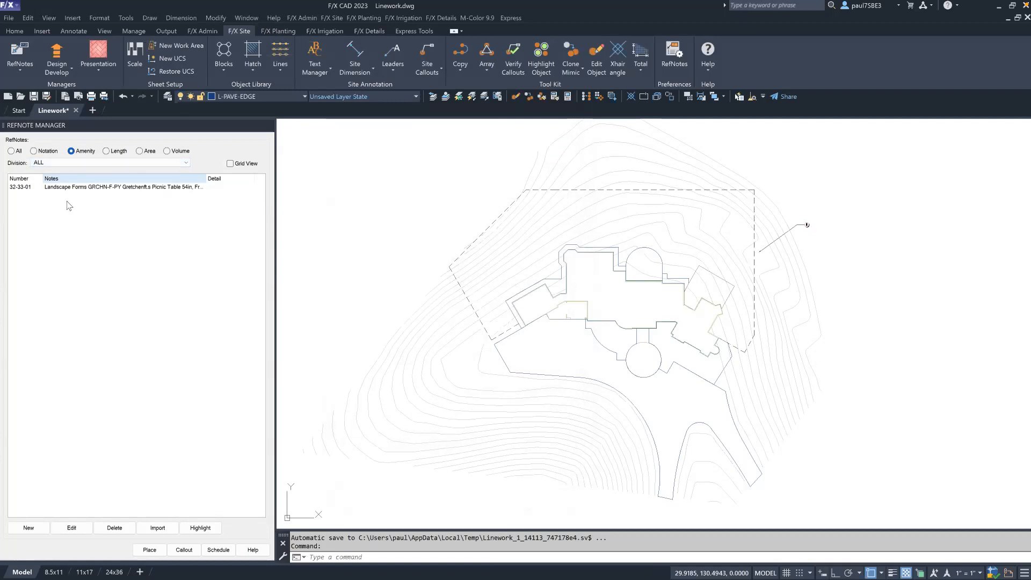
Step: Place one Gretchen picnic table at the default rotation inside the small room on the building's southwest side
click(74, 188)
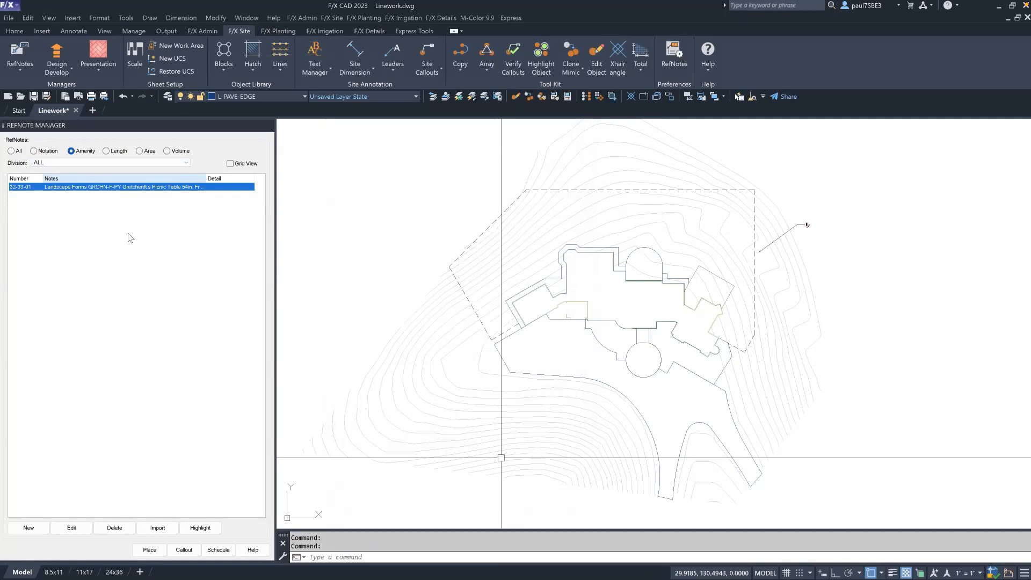
click(149, 550)
scroll(564, 327, up, 10)
scroll(580, 317, down, 2)
scroll(583, 329, up, 2)
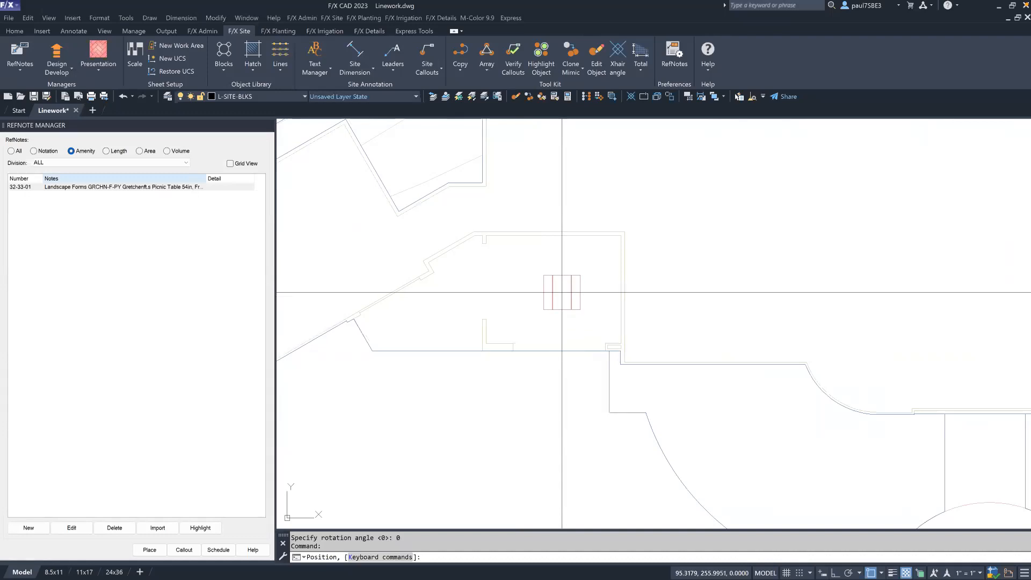
click(562, 292)
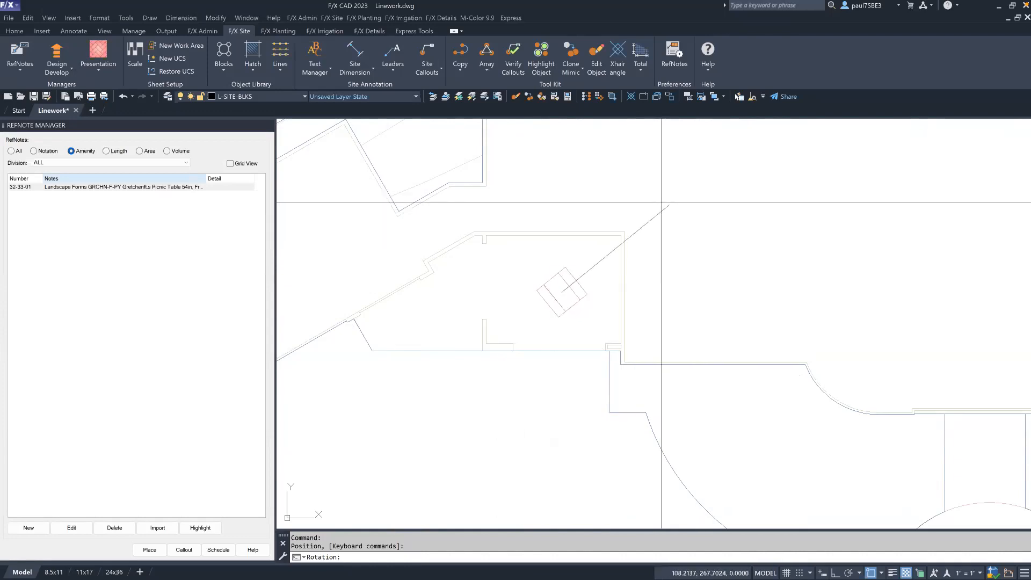
key(Return)
key(Return)
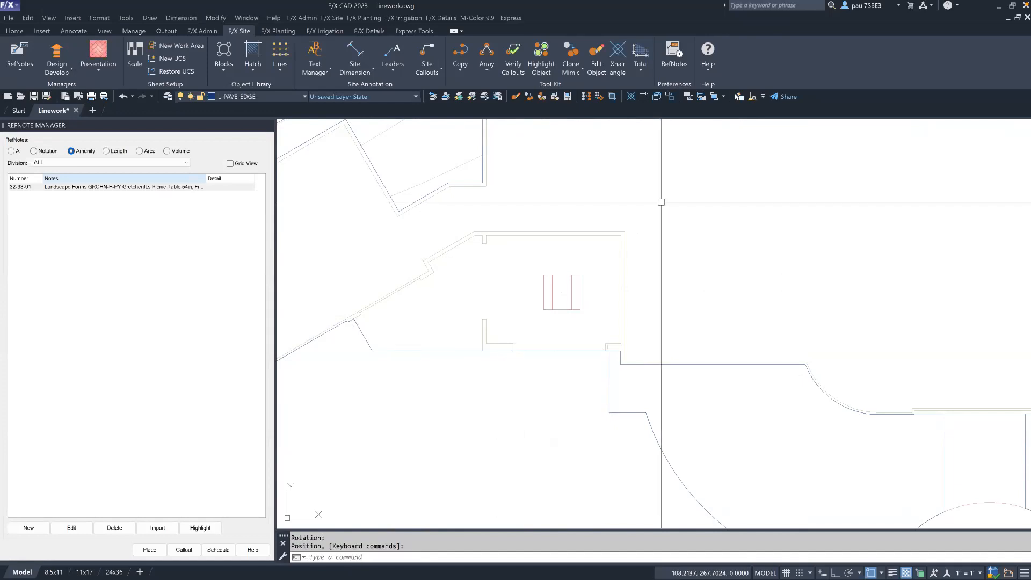
Step: Start a new Length reference note and enter "Wood Fence" as its note text
scroll(736, 283, down, 2)
mouse_move(736, 283)
middle_down()
mouse_move(647, 333)
mouse_move(656, 352)
middle_up()
scroll(675, 341, down, 3)
scroll(549, 337, up, 2)
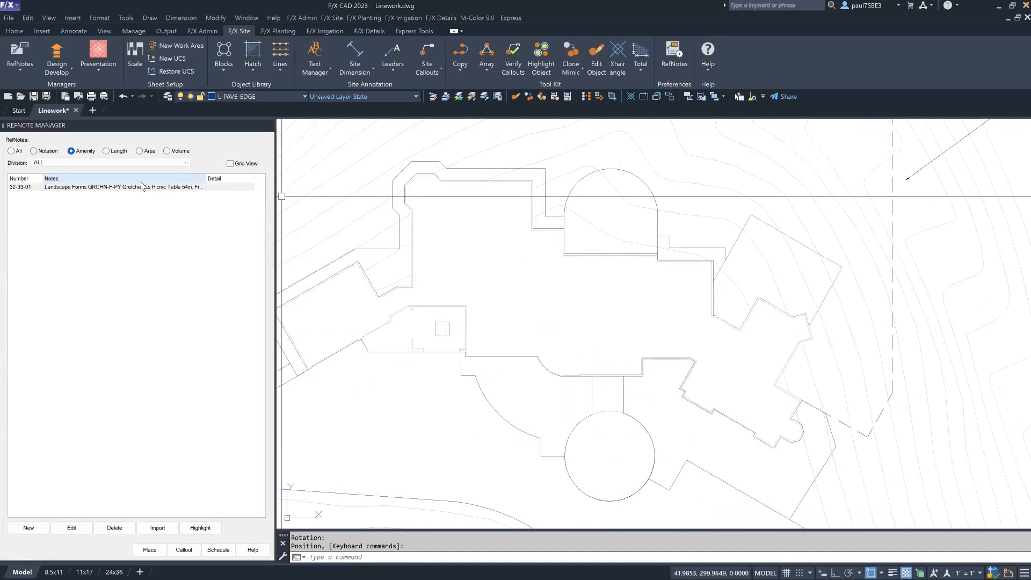
click(110, 153)
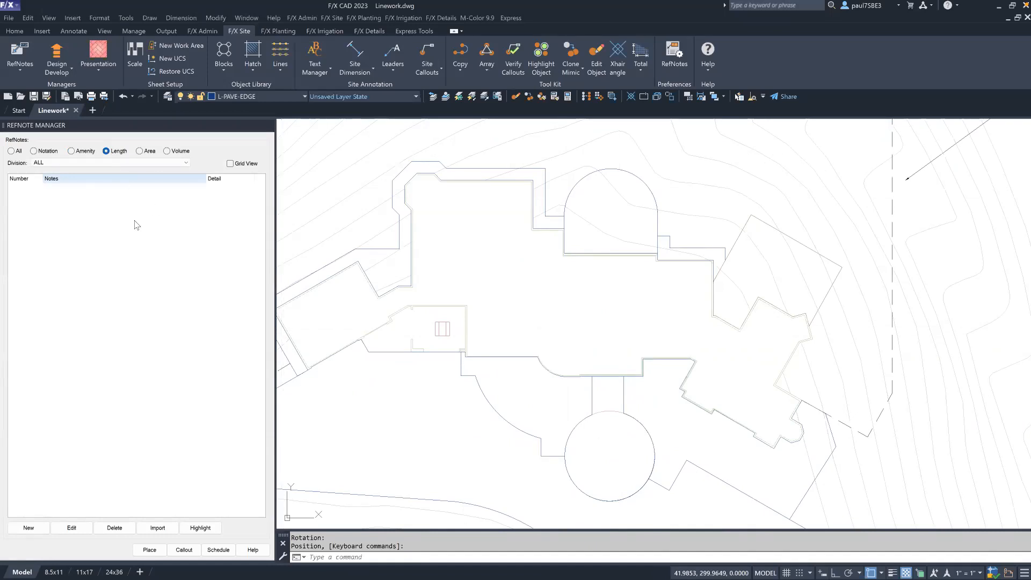
click(28, 528)
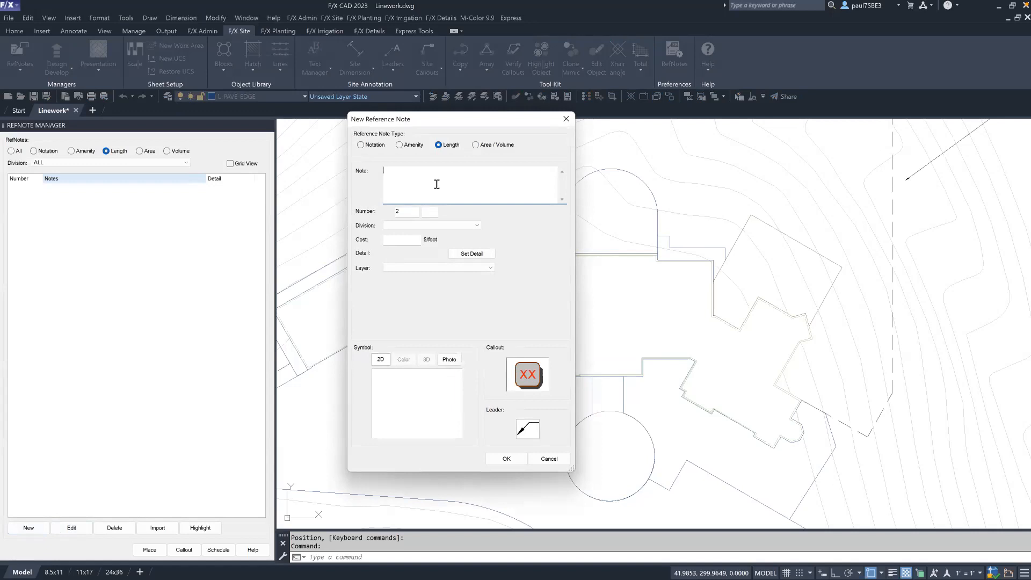
text(Wood Fence)
Step: Assign the Wood Fence note to division F Fence, subdivision 100 Wood
click(422, 225)
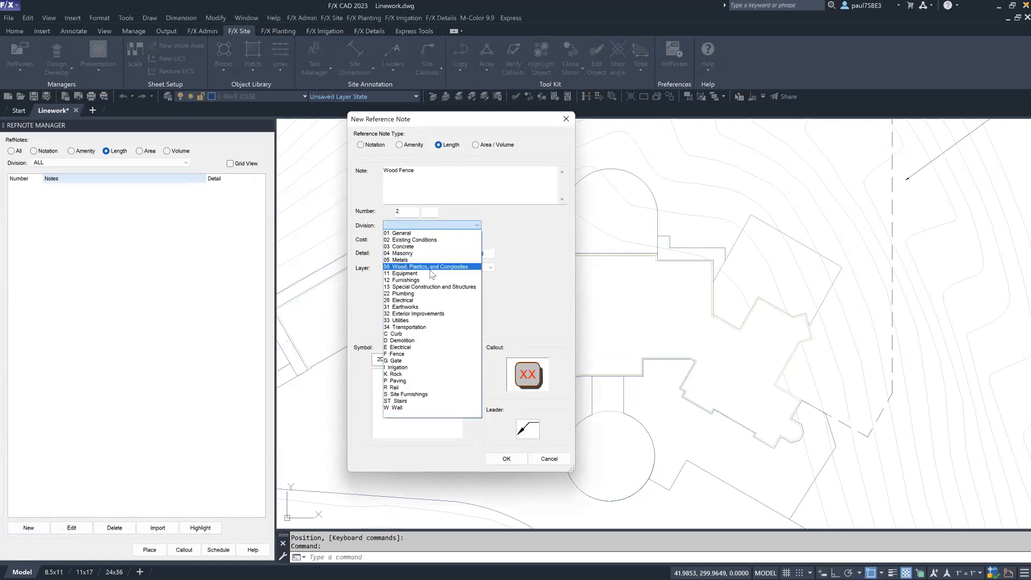
click(433, 355)
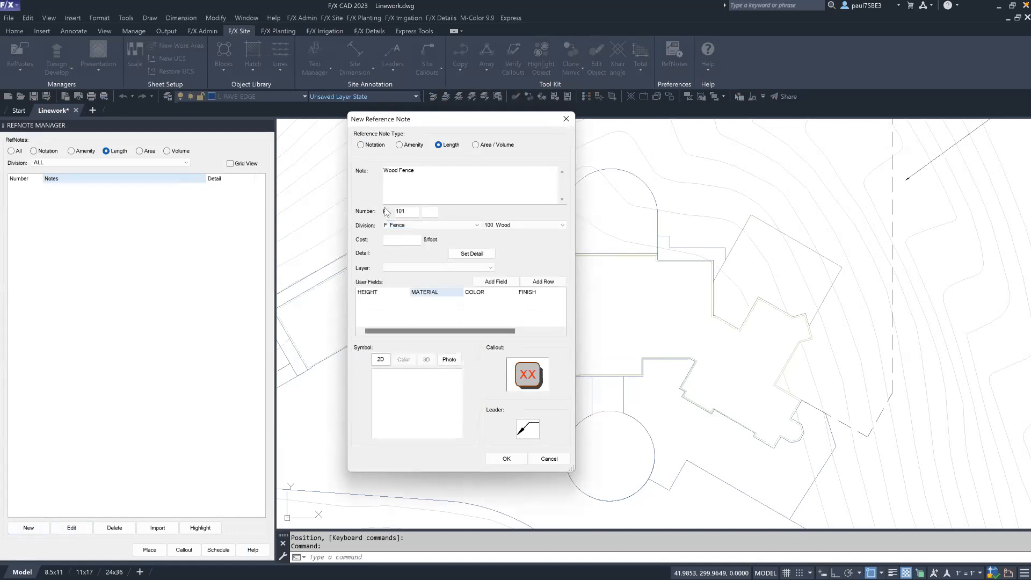
click(517, 225)
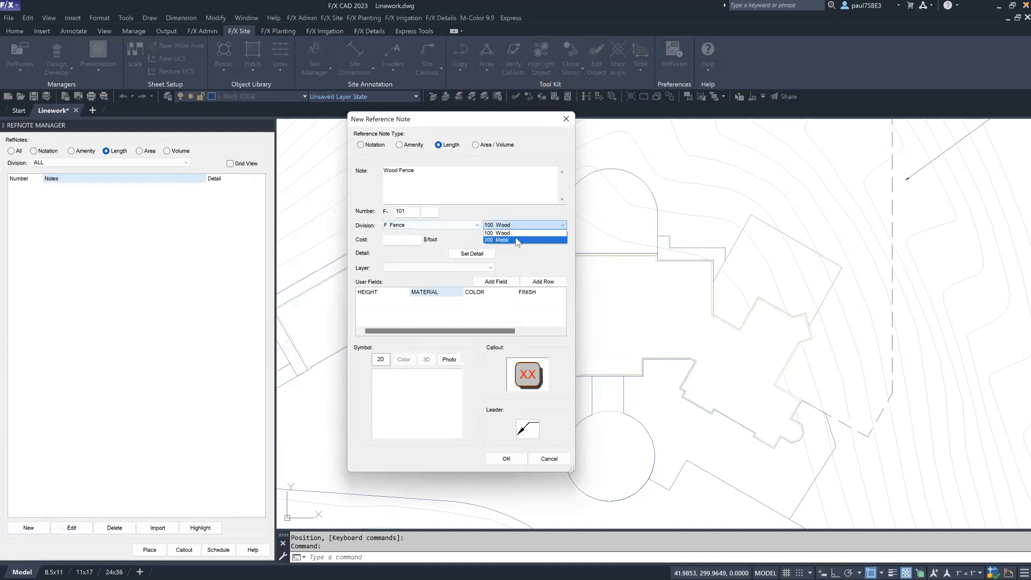
click(518, 234)
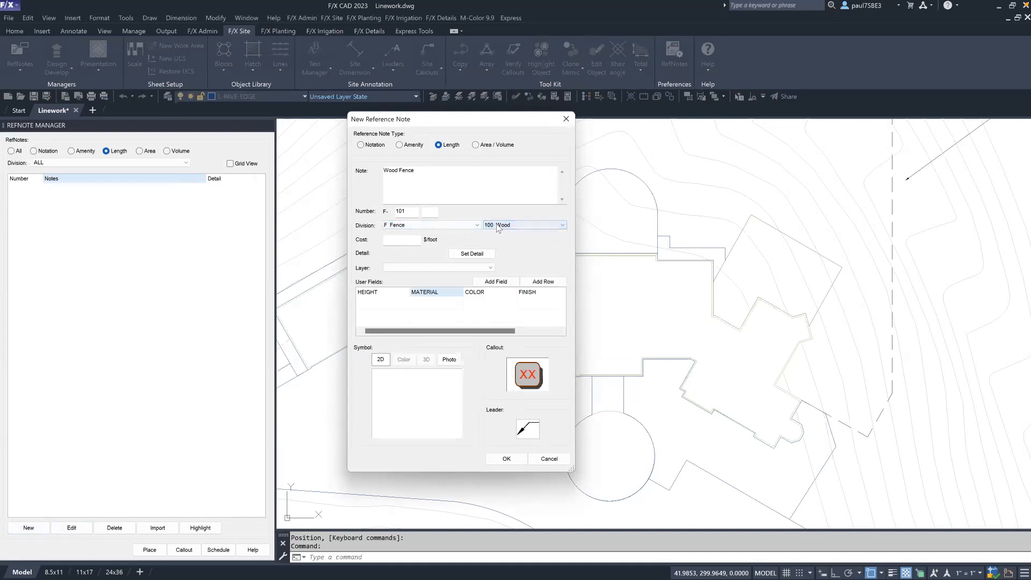
Step: Set the Wood Fence note's cost to $20 per foot and its layer to L-FENC-101
click(404, 239)
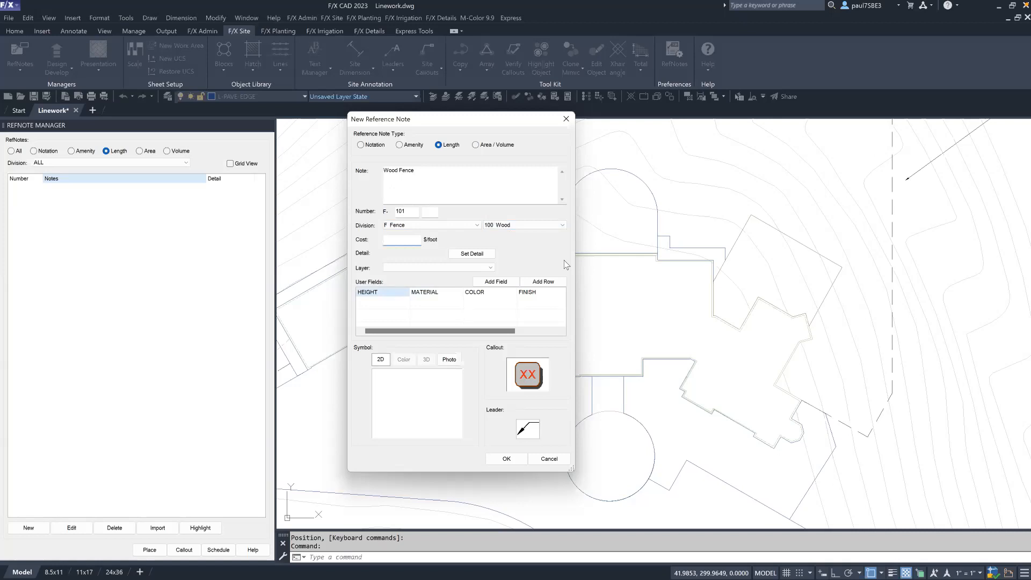
text(20)
click(489, 268)
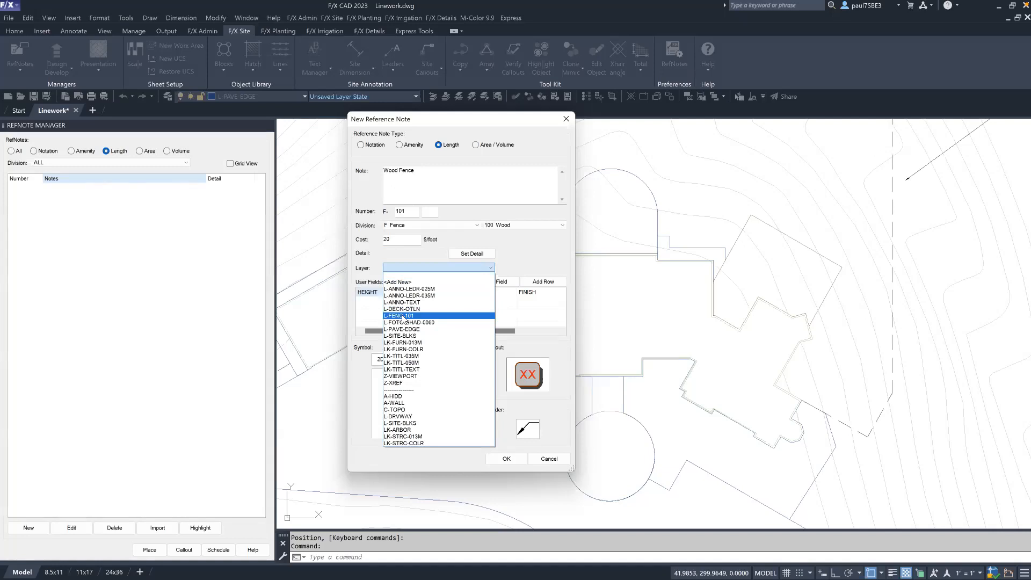
click(404, 316)
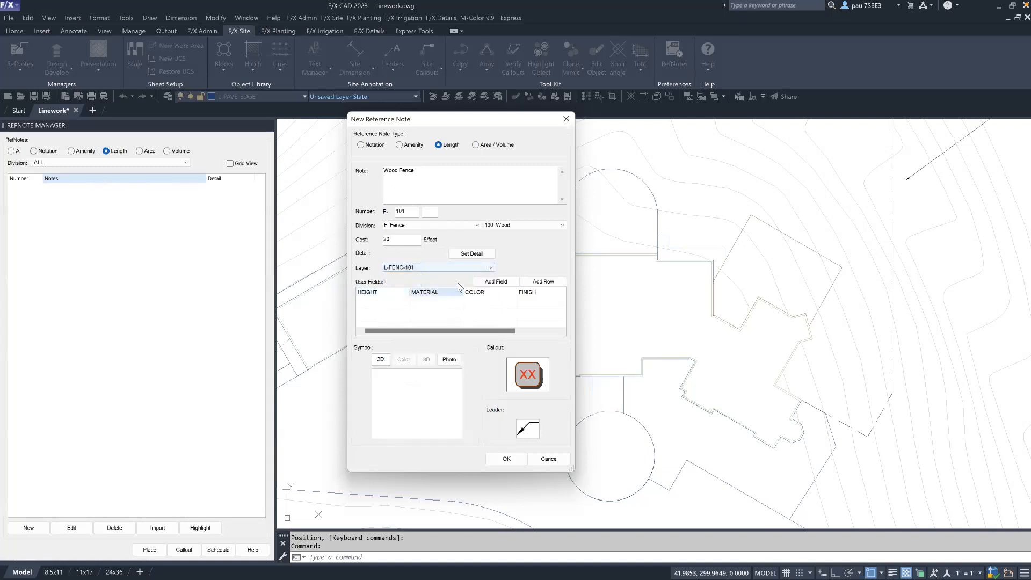
key(Tab)
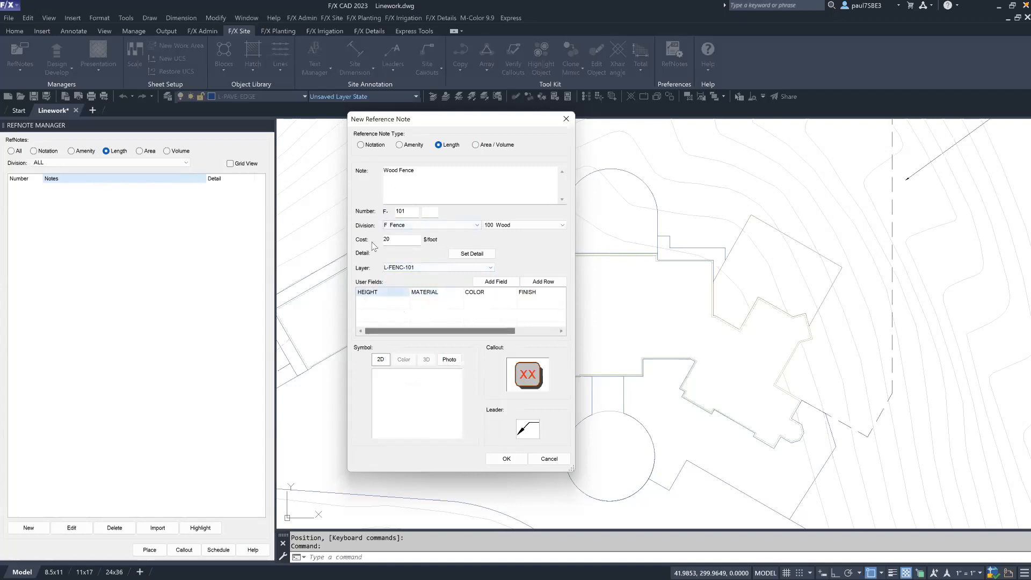
Step: Fill in the fence note's height as 8' and material as Redwood, and save the reference note
click(385, 304)
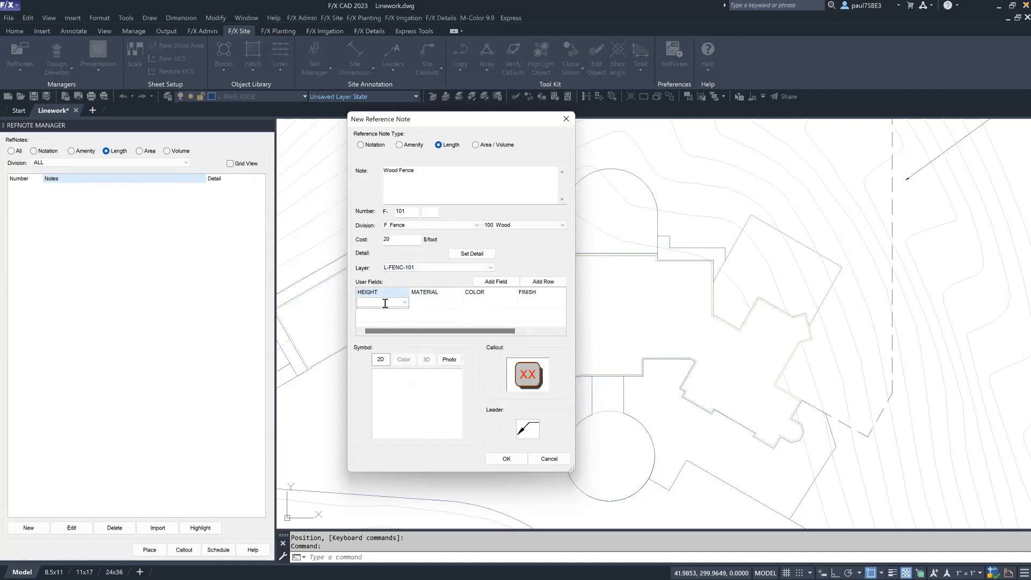
text(8')
click(444, 302)
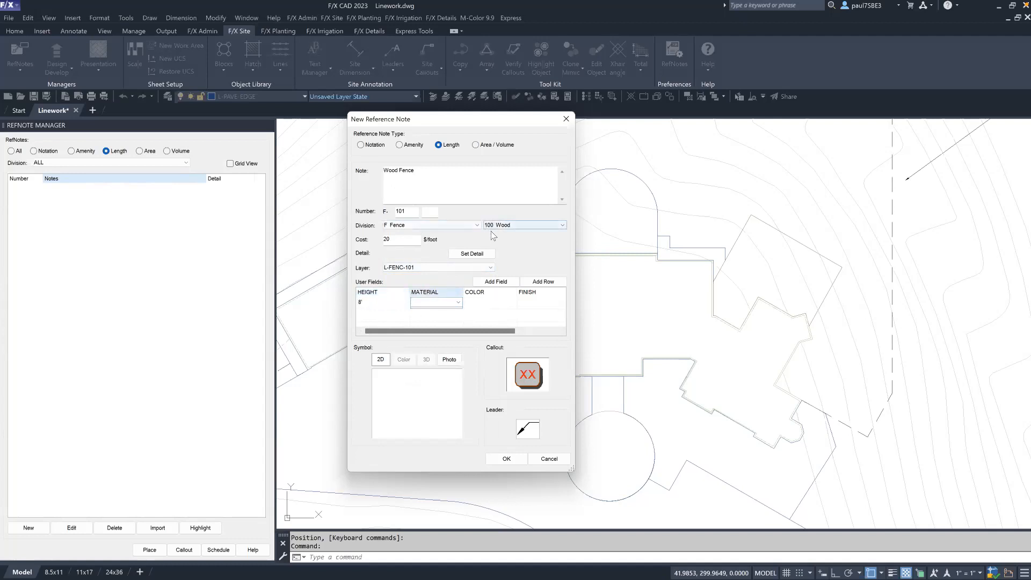
text(Redwood)
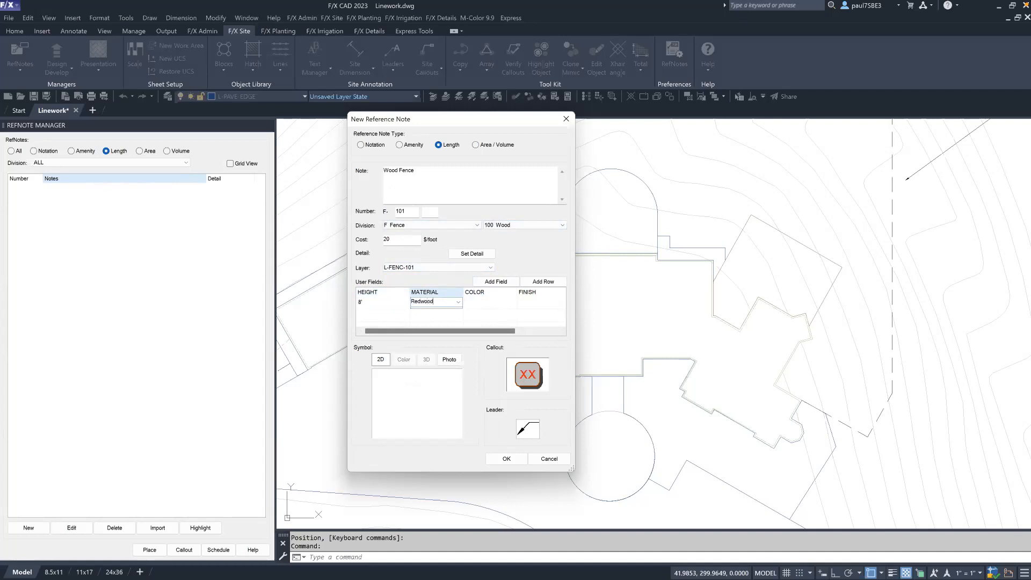
click(518, 322)
click(497, 303)
click(400, 394)
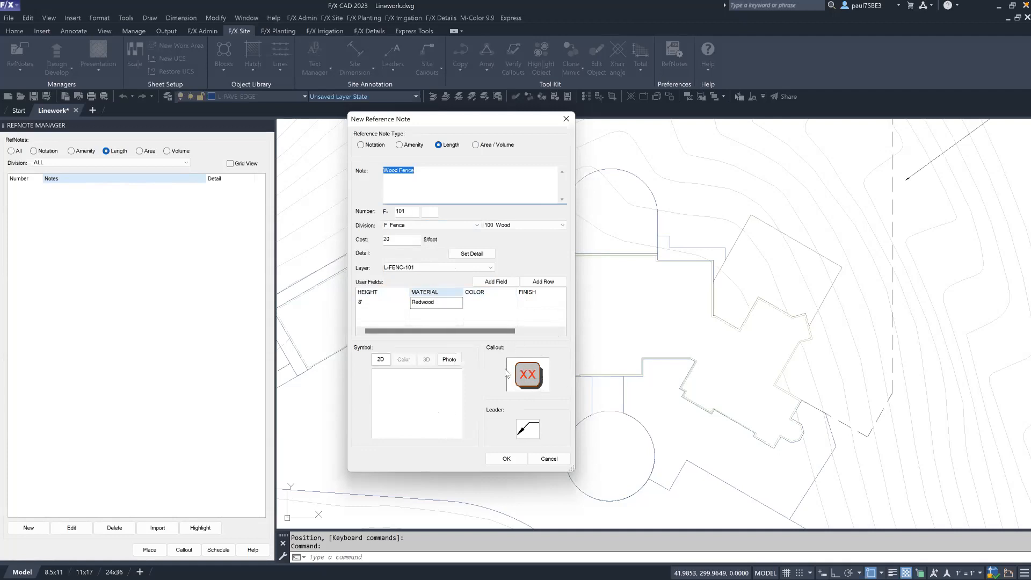
click(513, 462)
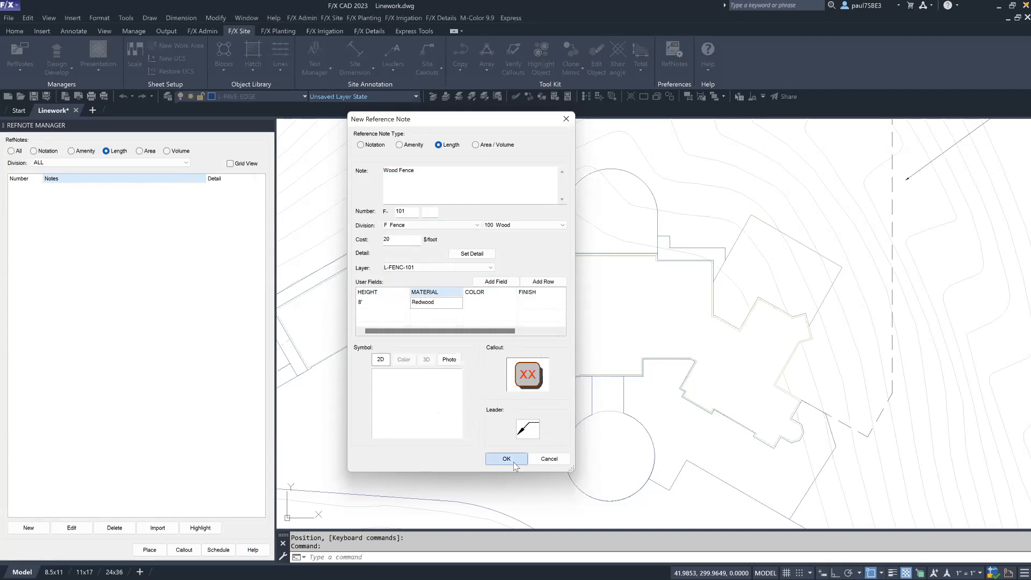
Step: Change the linetype of the fence polyline's layer, L-FENC-101, to Continuous in the layer properties
scroll(474, 407, down, 3)
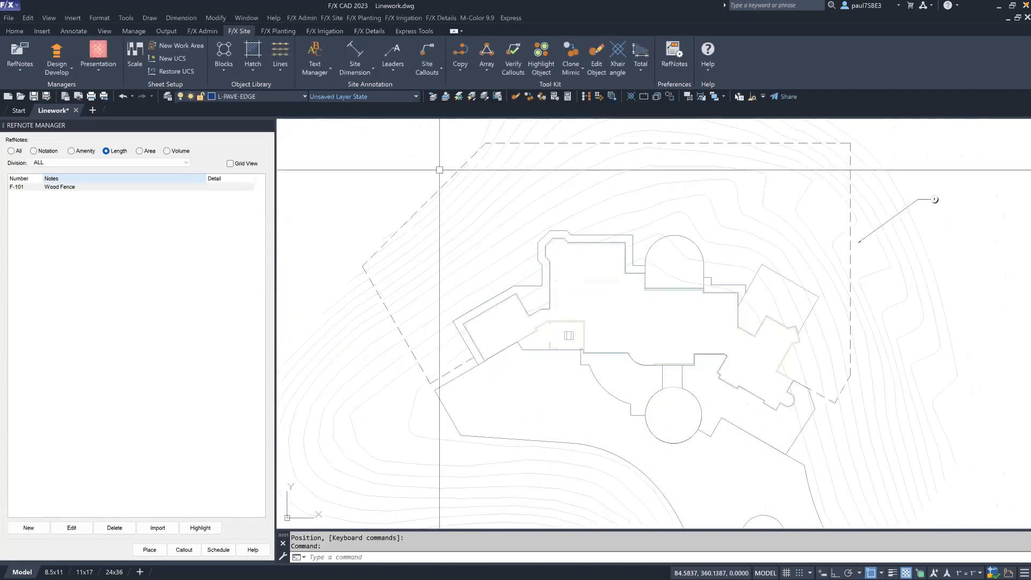
click(458, 170)
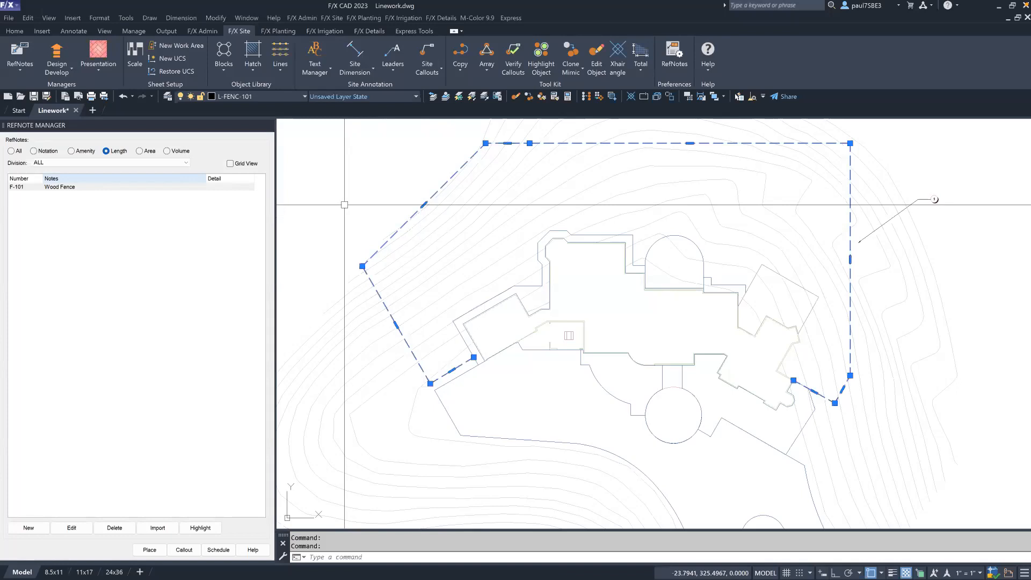
text(la)
key(Return)
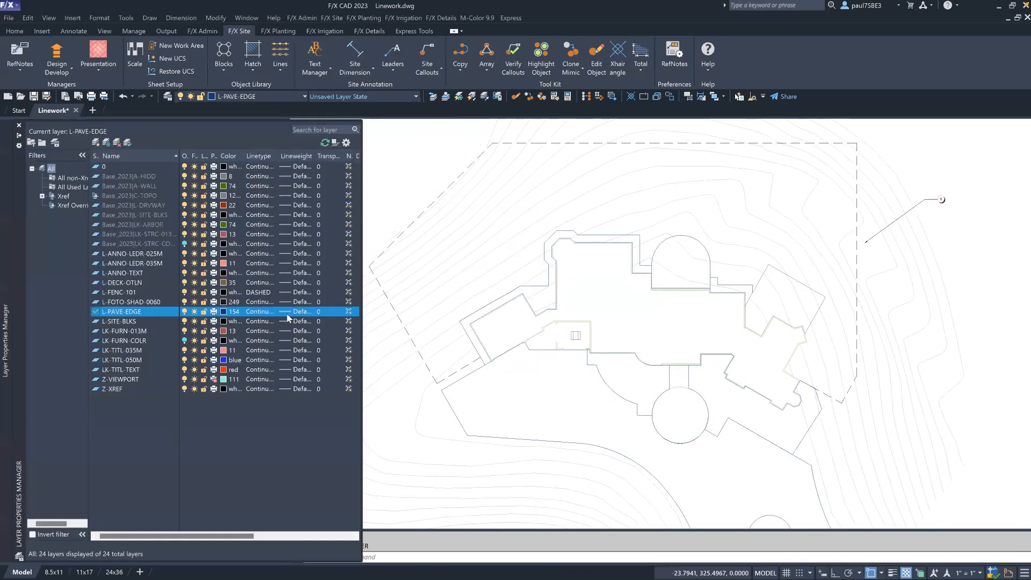
click(262, 292)
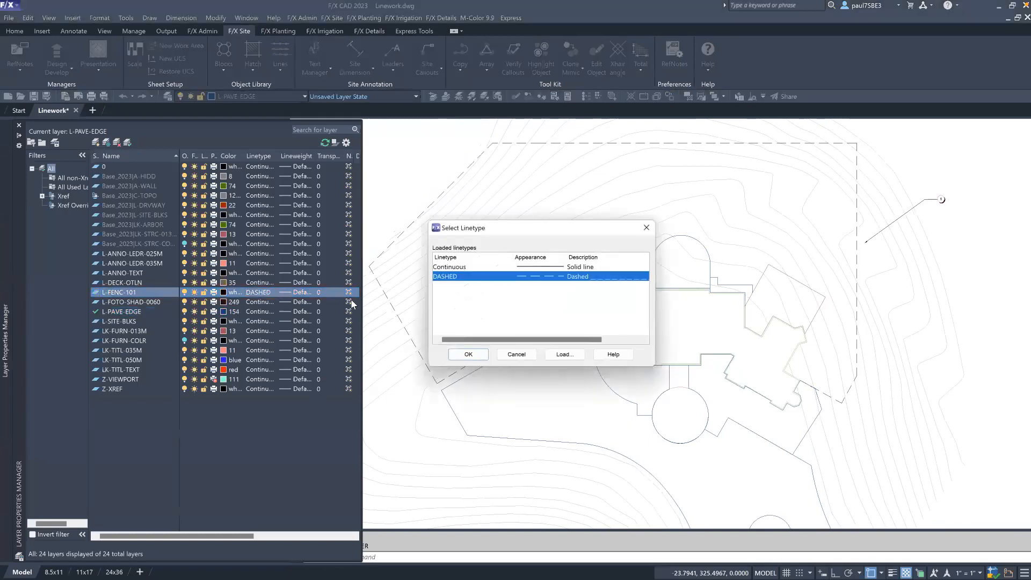
click(497, 266)
click(481, 351)
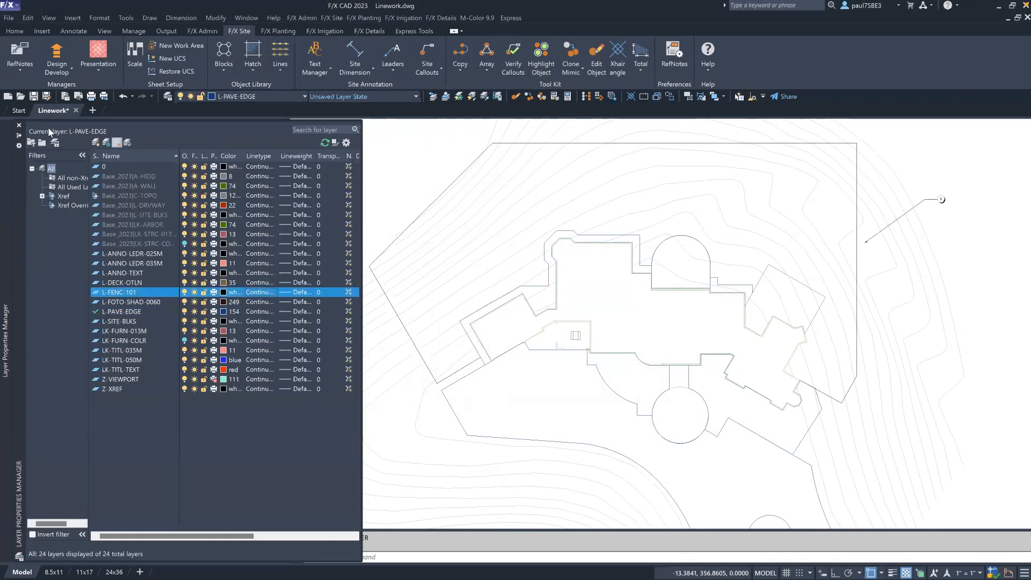
click(19, 125)
Step: Apply the Railing tool's Wood Screen Fence style with an 8 ft length to the fence polyline around the building
middle_drag(409, 184, 431, 218)
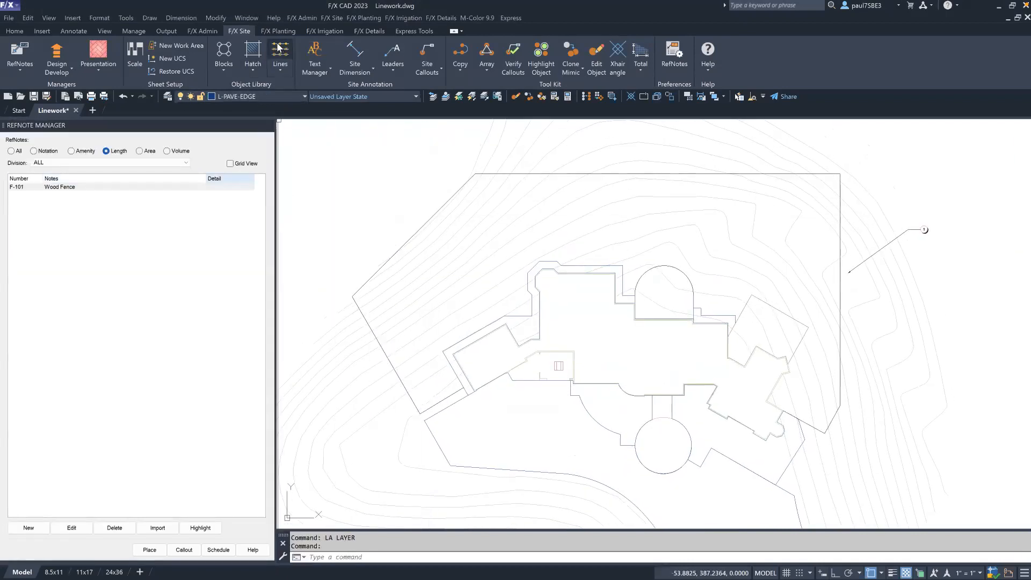
click(280, 67)
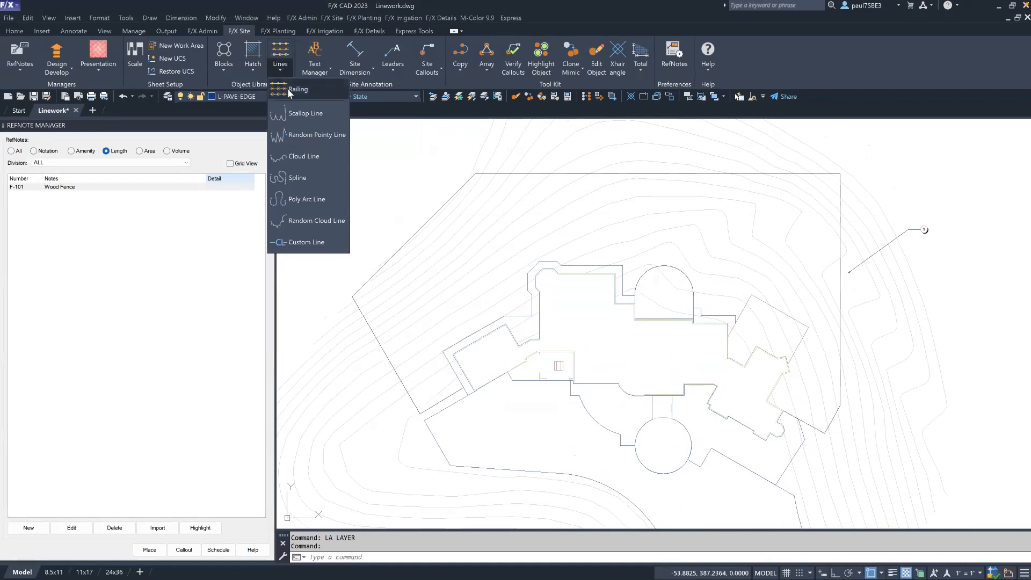
click(288, 89)
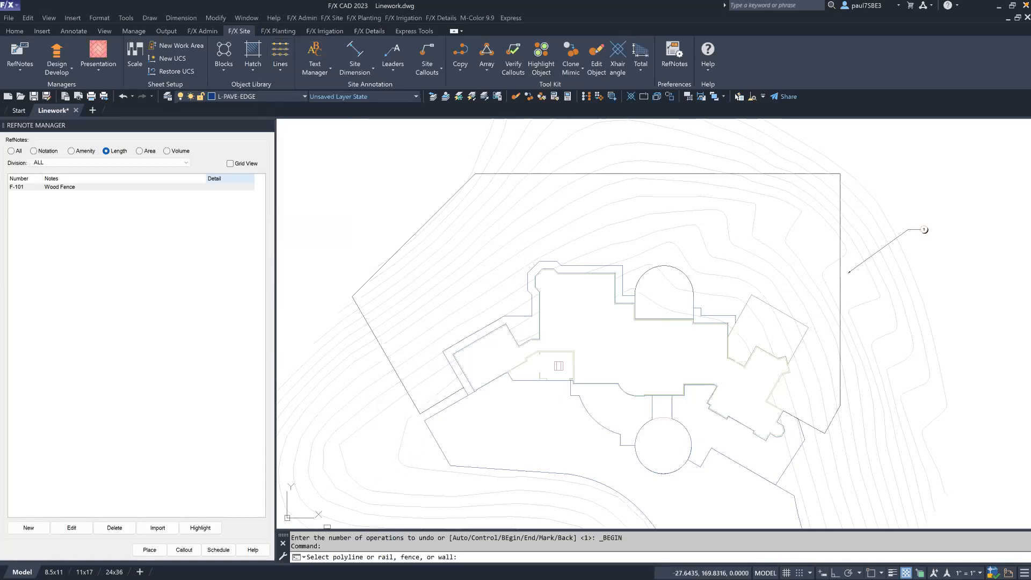
click(574, 174)
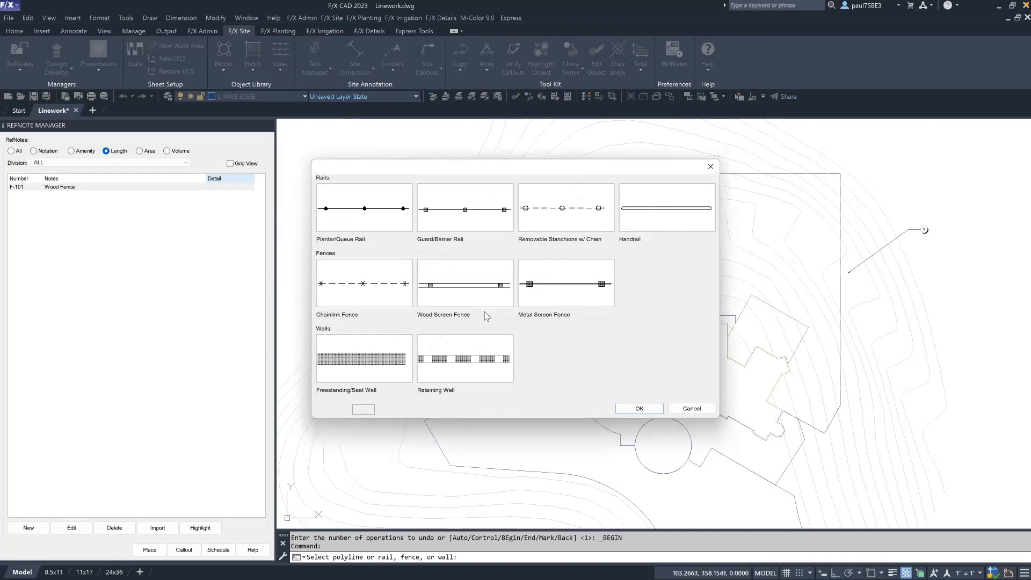
click(483, 295)
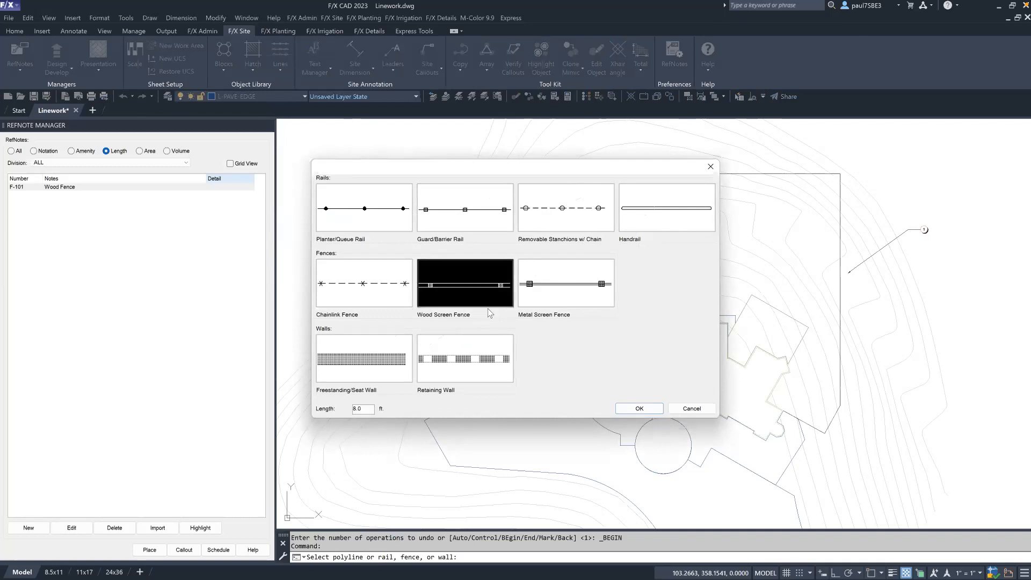
drag(372, 409, 337, 409)
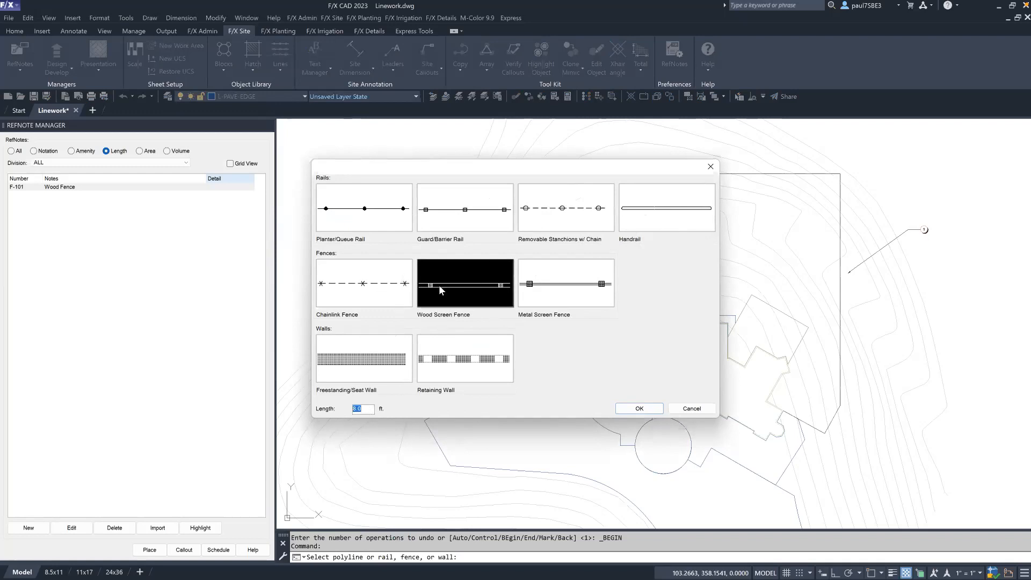
click(646, 405)
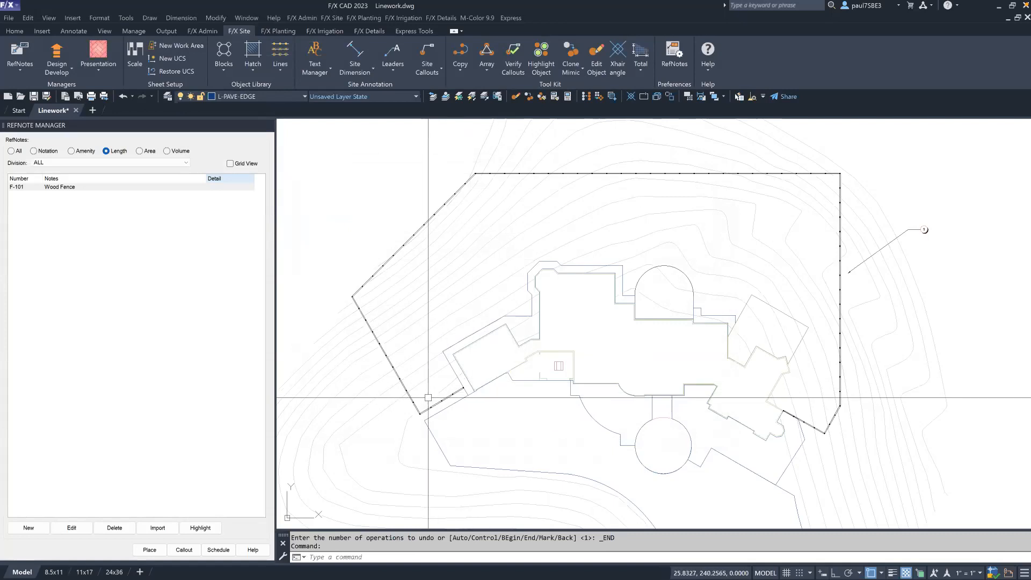
Step: Examine the wood screen fence up close and check its object type and layer in its properties
click(402, 242)
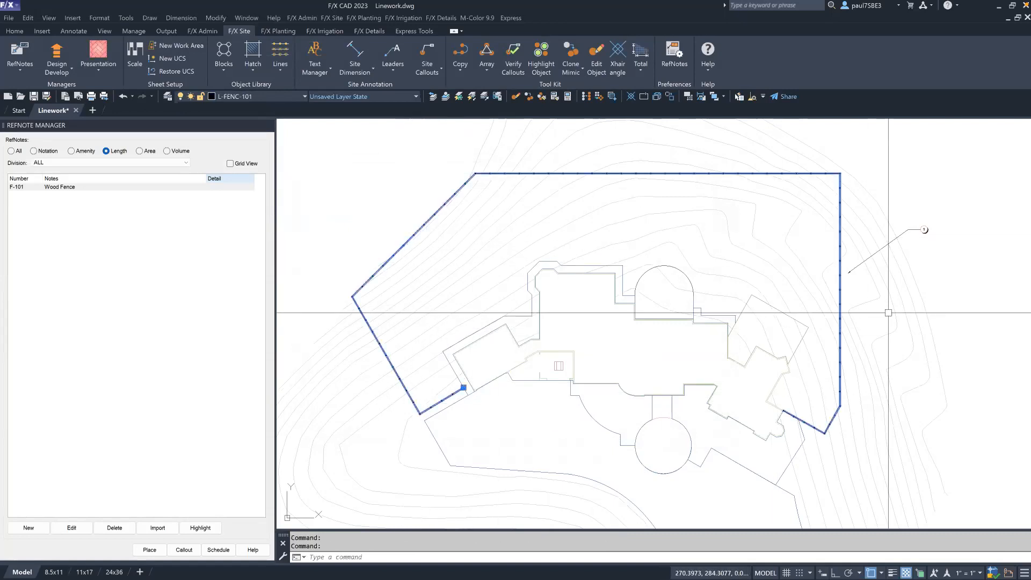
scroll(888, 311, up, 4)
key(Escape)
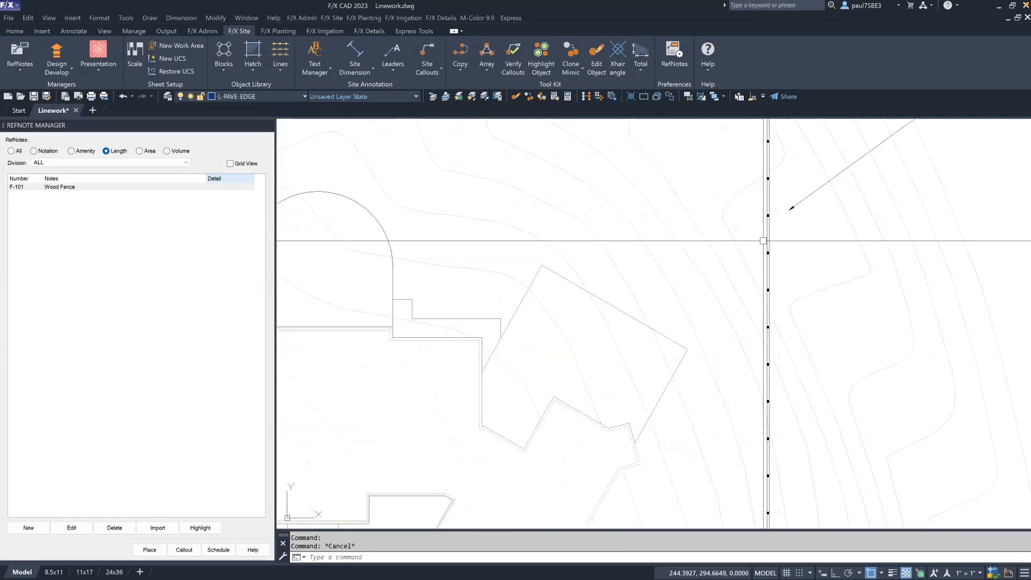
scroll(767, 244, up, 2)
click(767, 244)
text(pr)
key(Return)
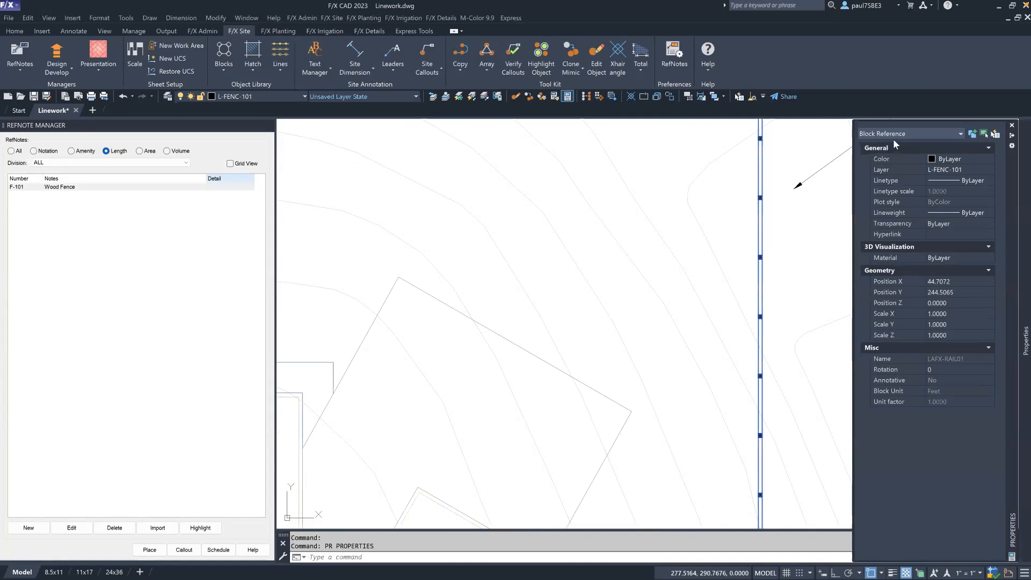
scroll(789, 271, down, 5)
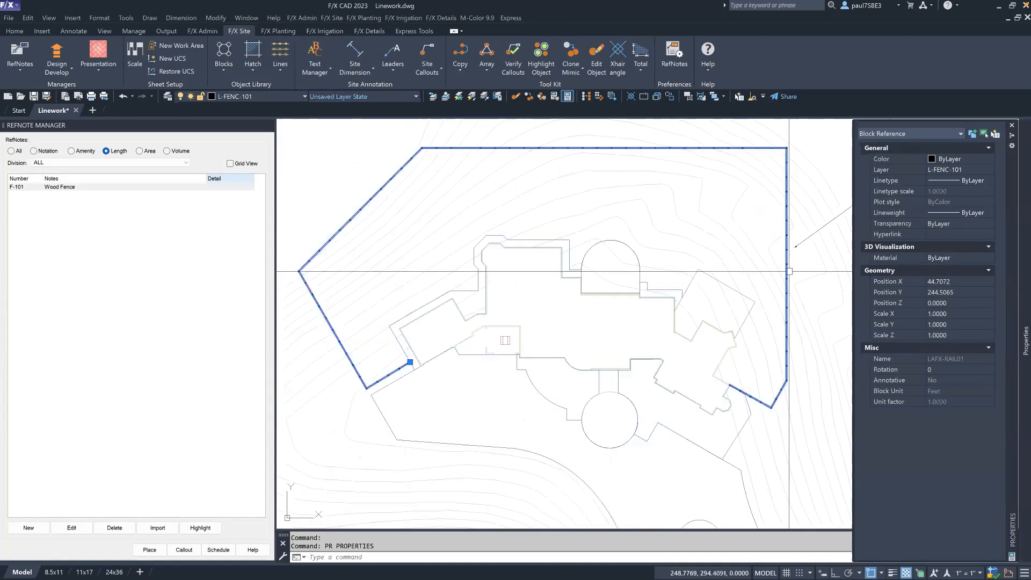
middle_drag(789, 272, 802, 280)
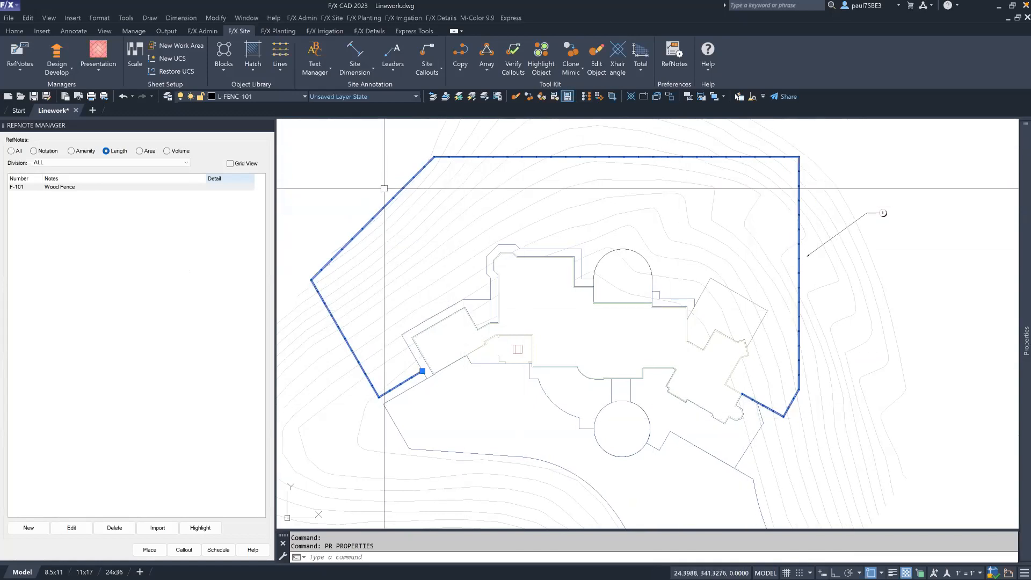
scroll(361, 192, up, 2)
middle_drag(360, 192, 387, 200)
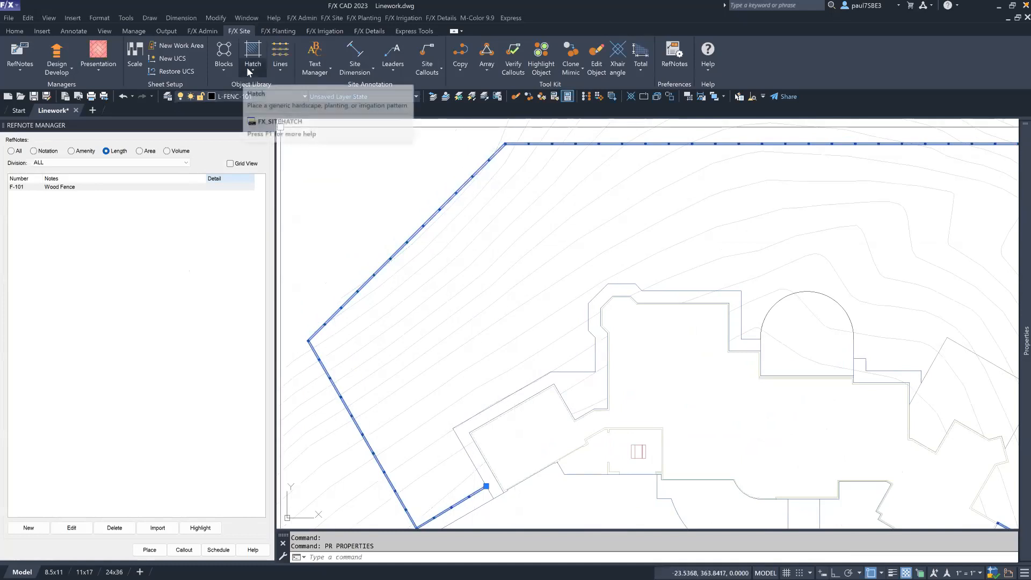
Step: Revert the wood screen fence to a plain polyline with the Railing tool and select the polyline
click(281, 67)
mouse_move(291, 88)
click(307, 105)
click(452, 195)
key(Escape)
click(452, 197)
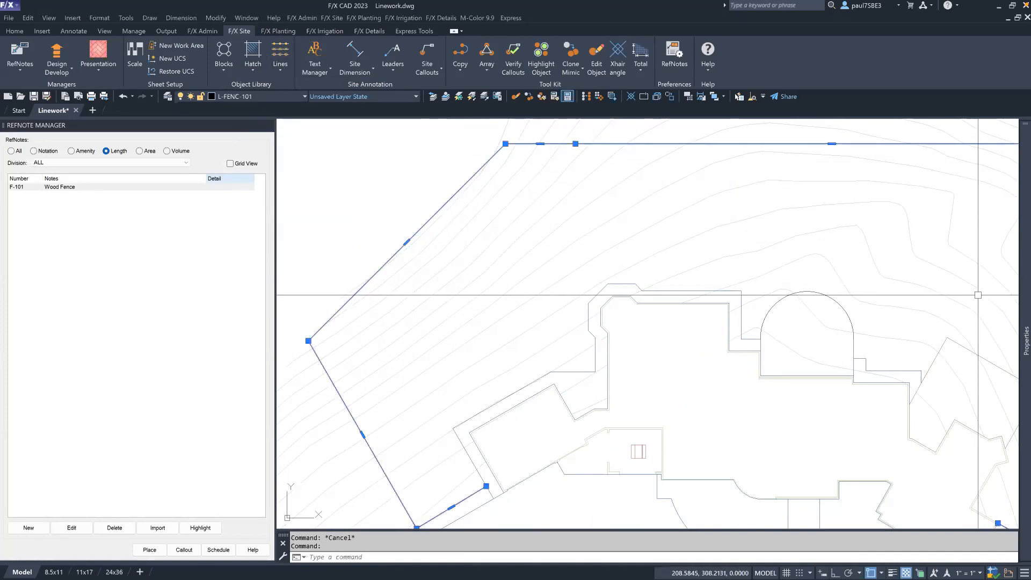
Step: Apply the Railing tool's Wood Screen Fence style, 8 ft length, to the plain fence polyline enclosing the site
click(277, 74)
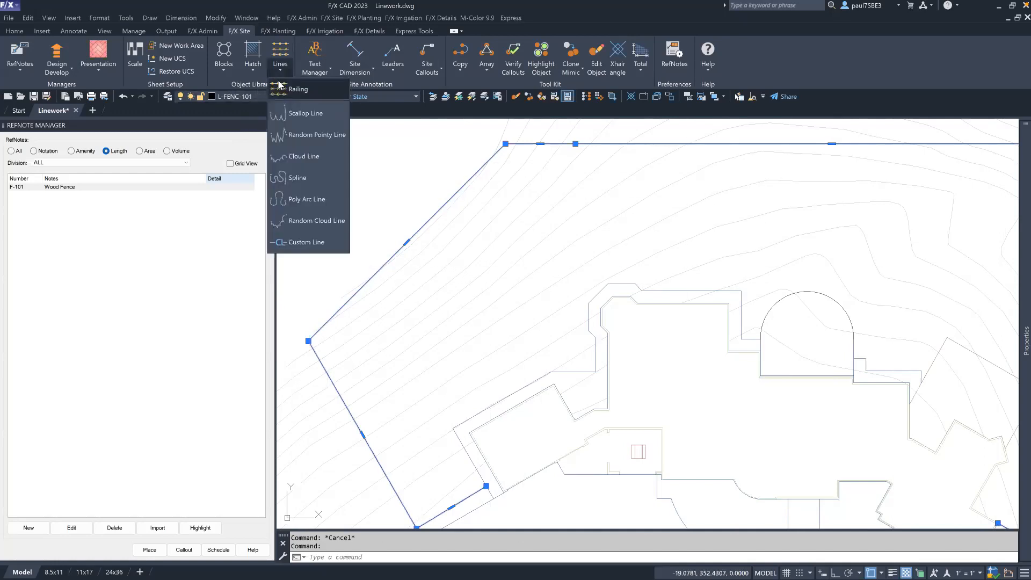
click(282, 88)
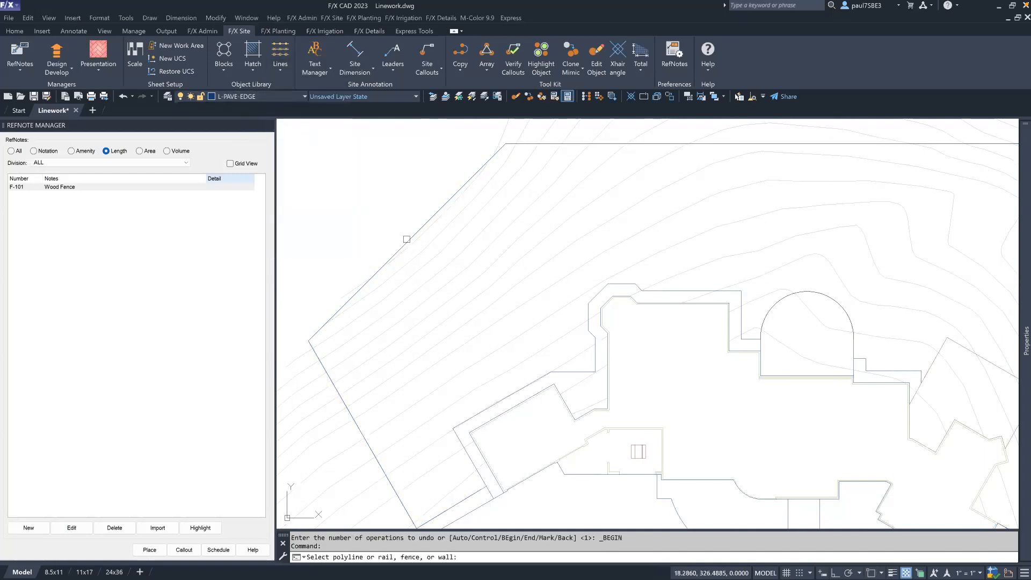
click(407, 239)
click(457, 275)
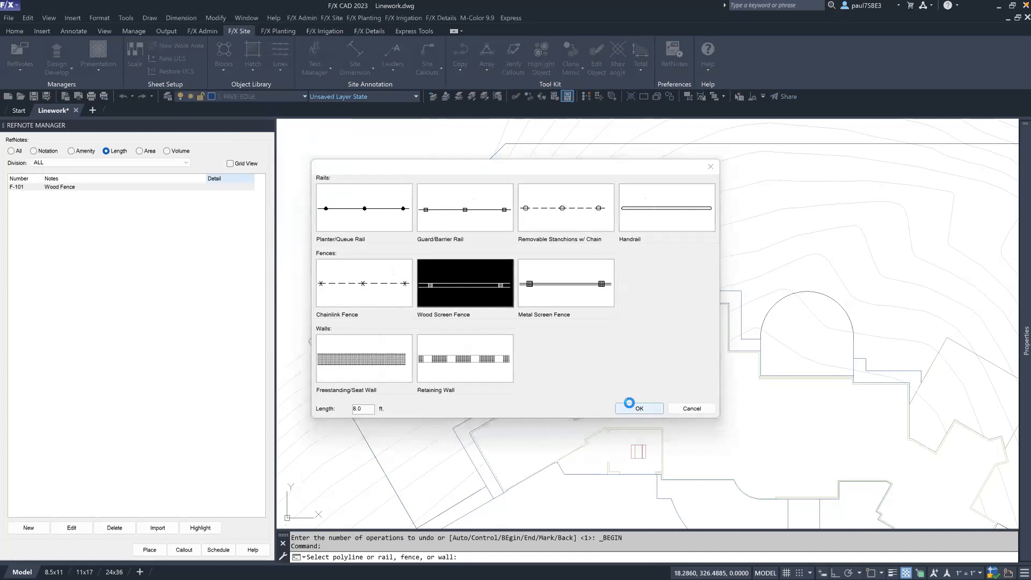
click(639, 409)
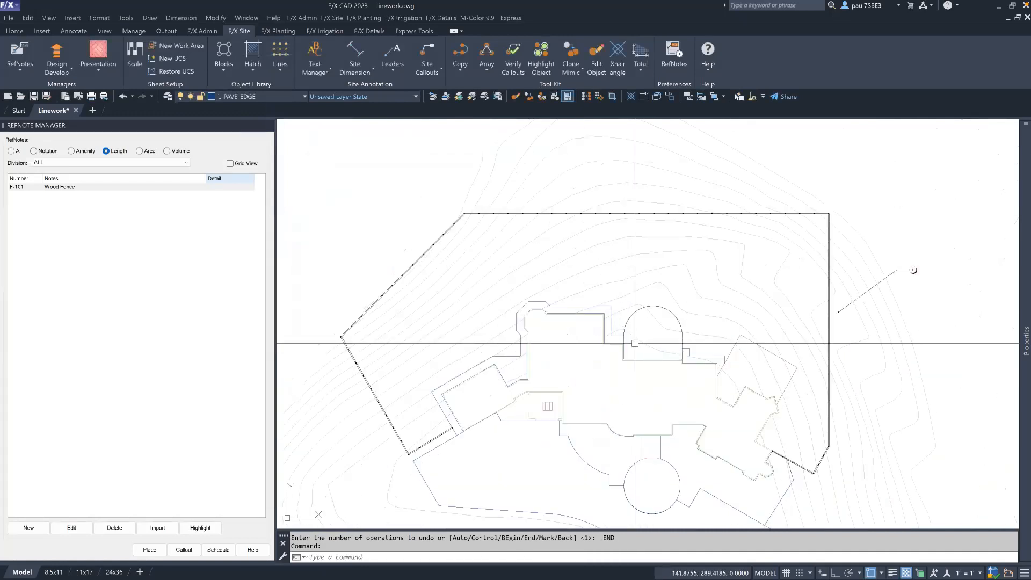
scroll(507, 325, up, 2)
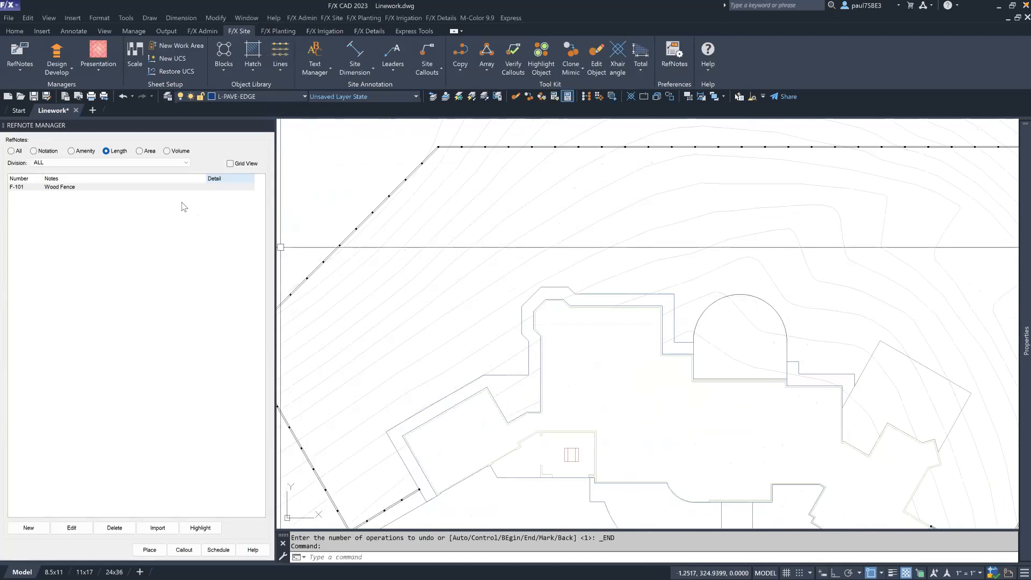
Step: Start a new Area reference note using the Bristol Valley B model from Unilock's Interlocking Pavers
click(140, 152)
scroll(689, 388, down, 2)
middle_drag(691, 388, 574, 304)
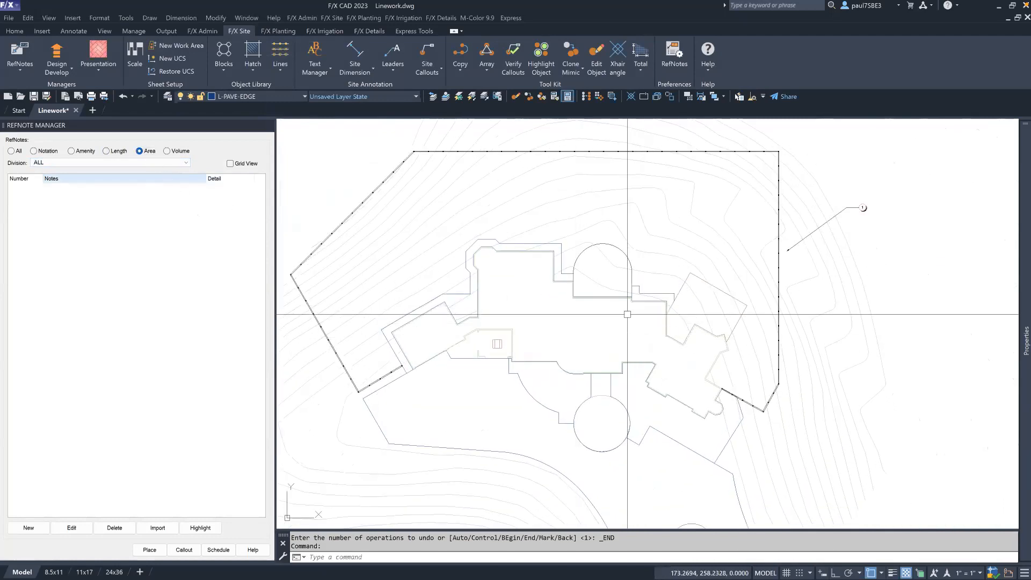
scroll(608, 284, up, 4)
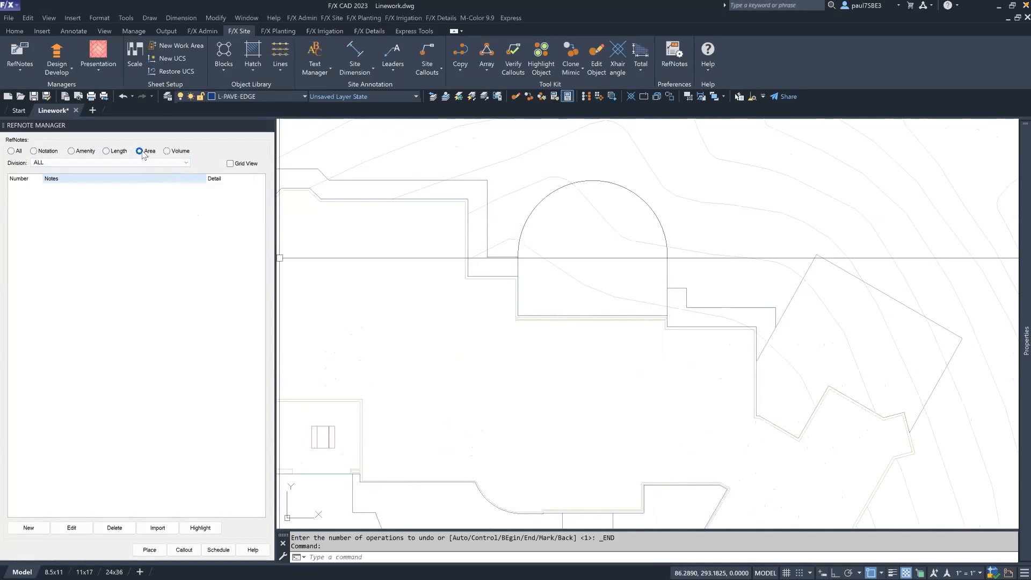
click(33, 529)
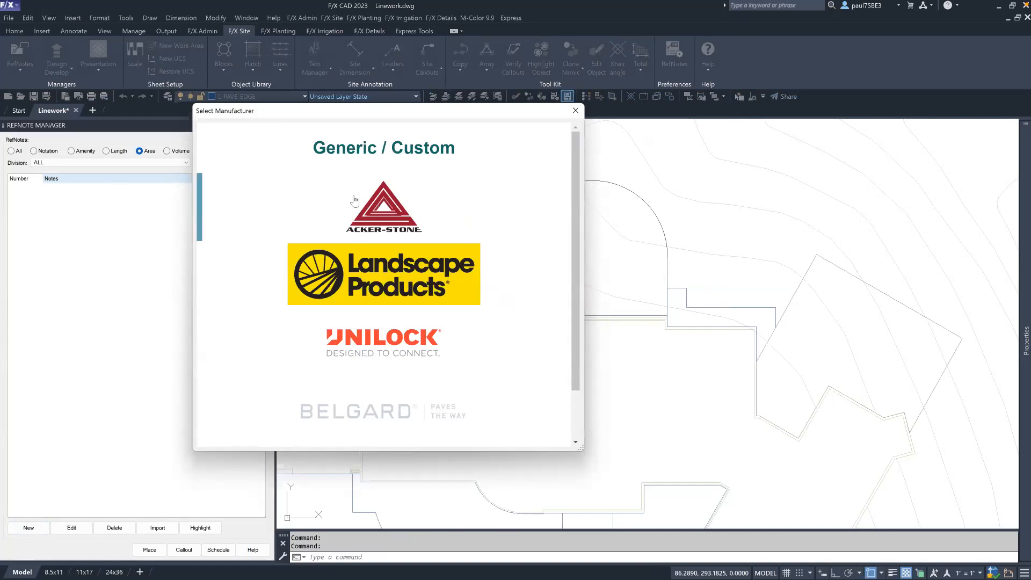
click(411, 353)
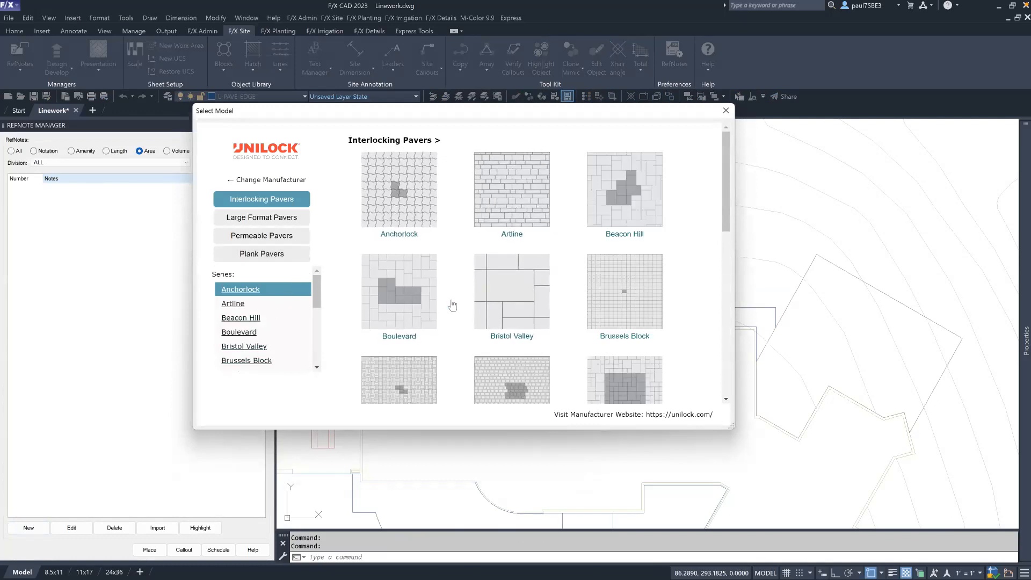
mouse_move(726, 195)
mouse_down()
mouse_move(740, 319)
mouse_move(737, 202)
mouse_up()
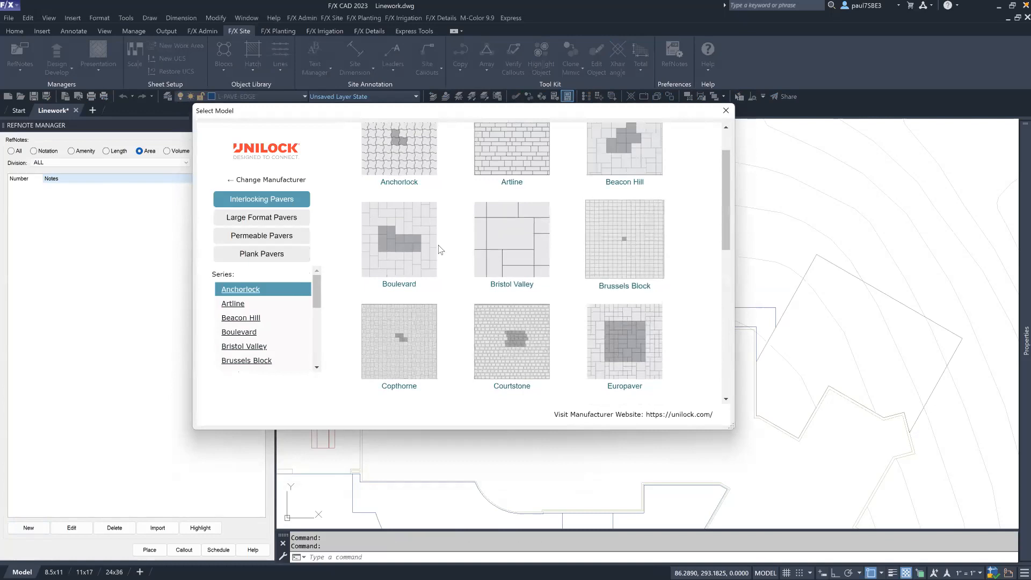
click(478, 246)
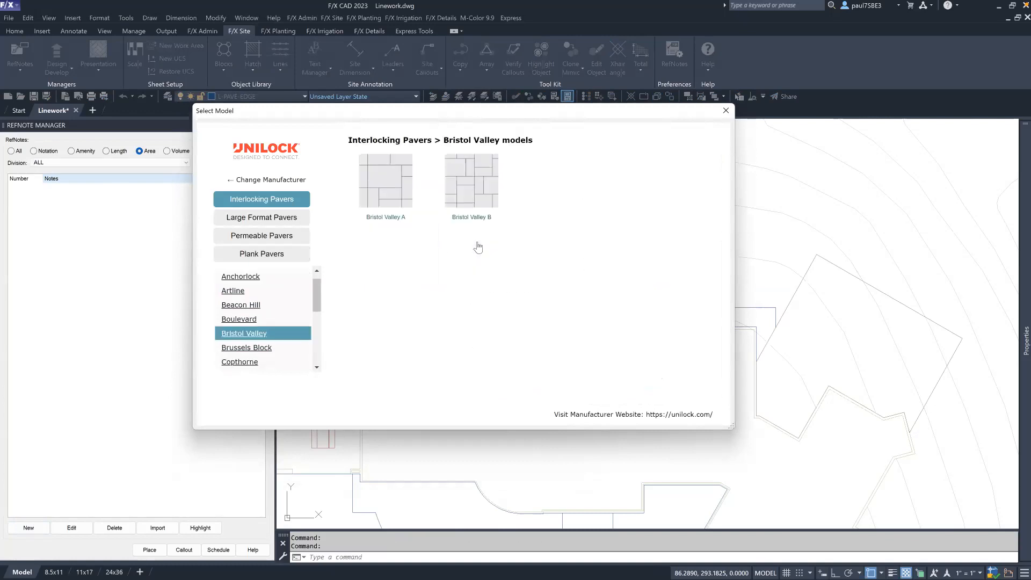
click(489, 177)
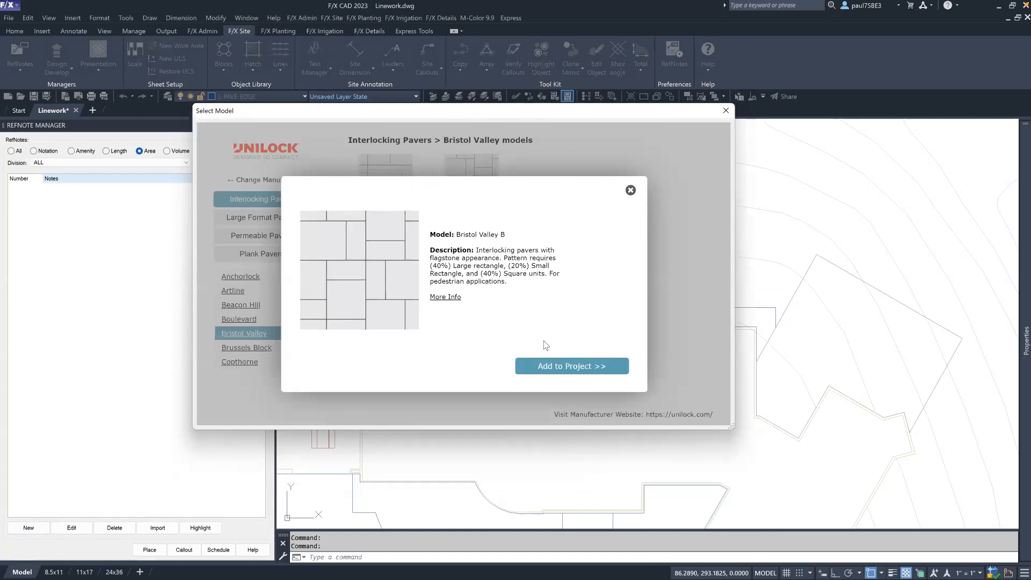
click(582, 368)
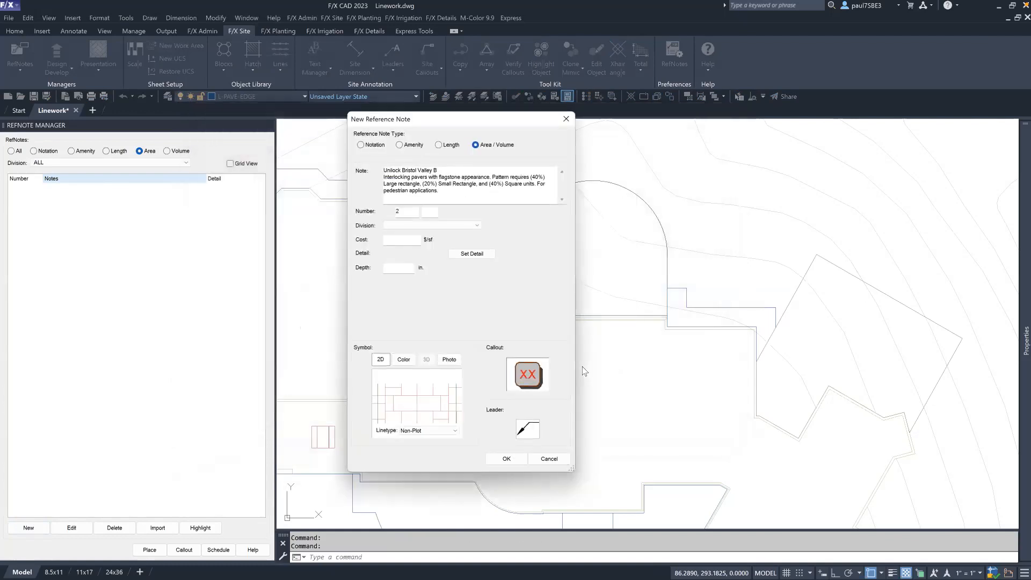
Step: Assign the paver note to division 32 Exterior Improvements, subdivision 14, and save it as number 32-14-02
drag(465, 190, 380, 172)
click(434, 192)
drag(433, 190, 368, 169)
click(411, 191)
click(461, 225)
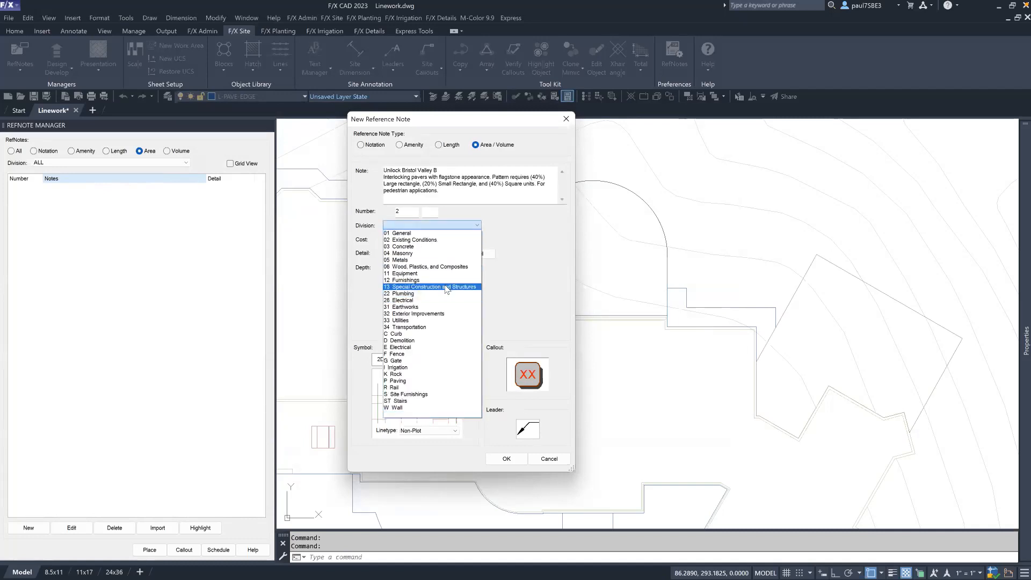
click(419, 313)
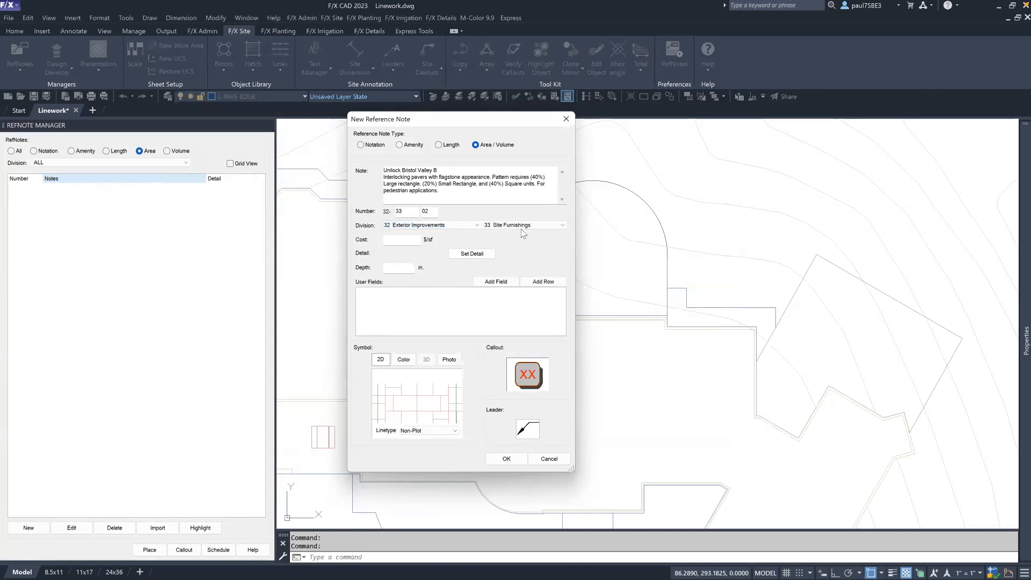
click(522, 225)
click(532, 252)
click(506, 459)
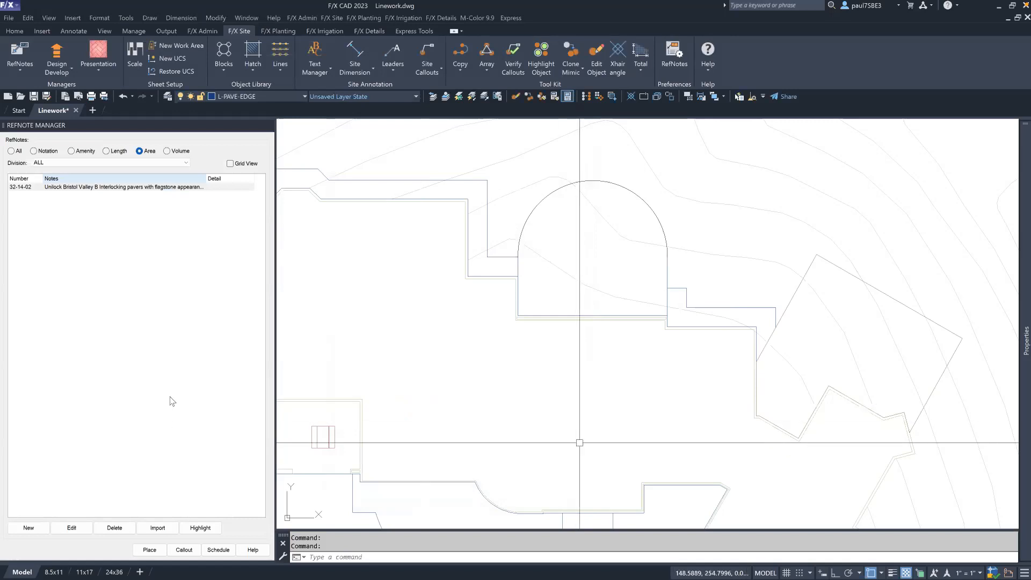
Step: Place the Unilock Bristol Valley B area note as a hatch in the arched patio polyline north of the building
click(111, 188)
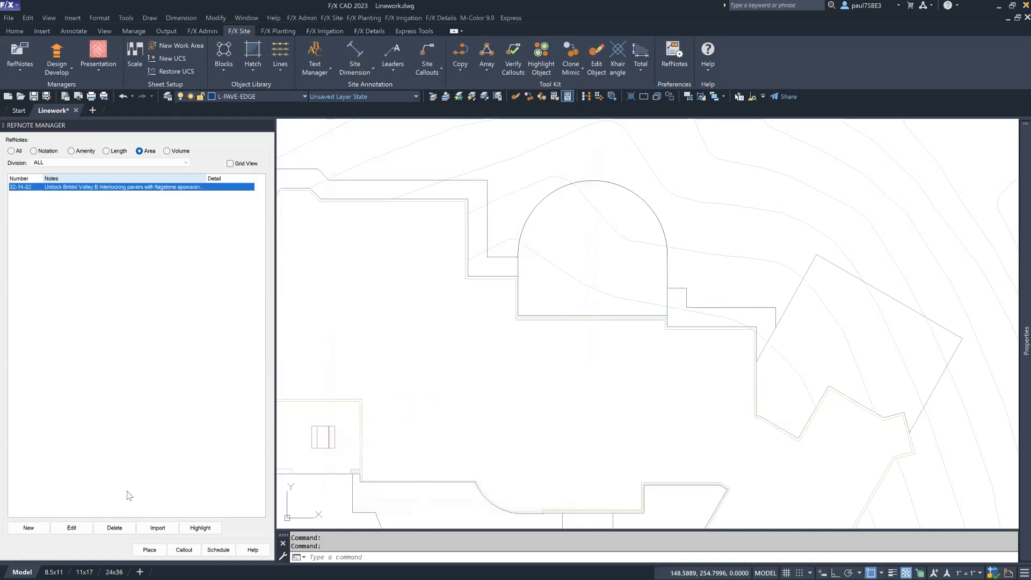
click(149, 549)
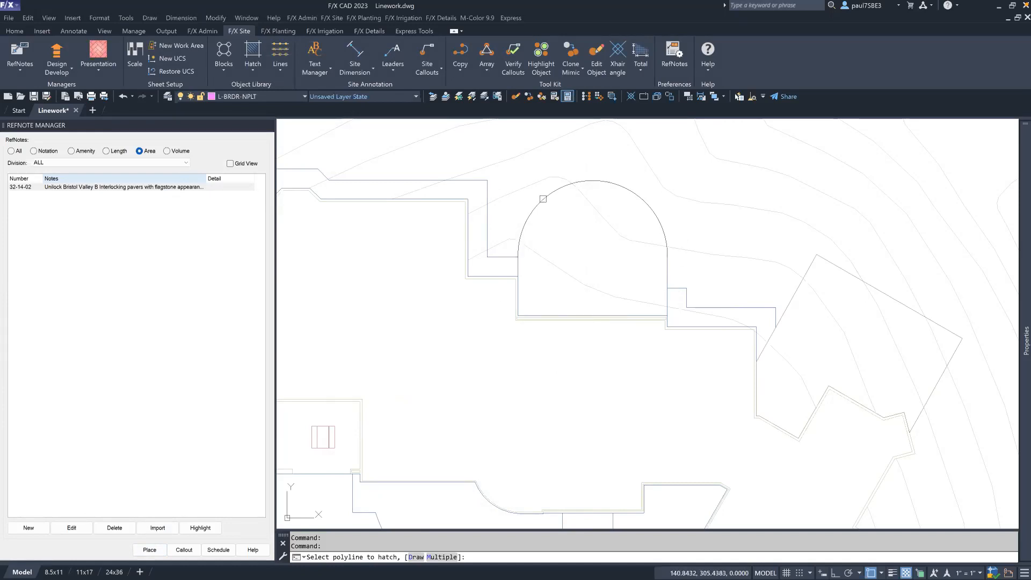
click(545, 199)
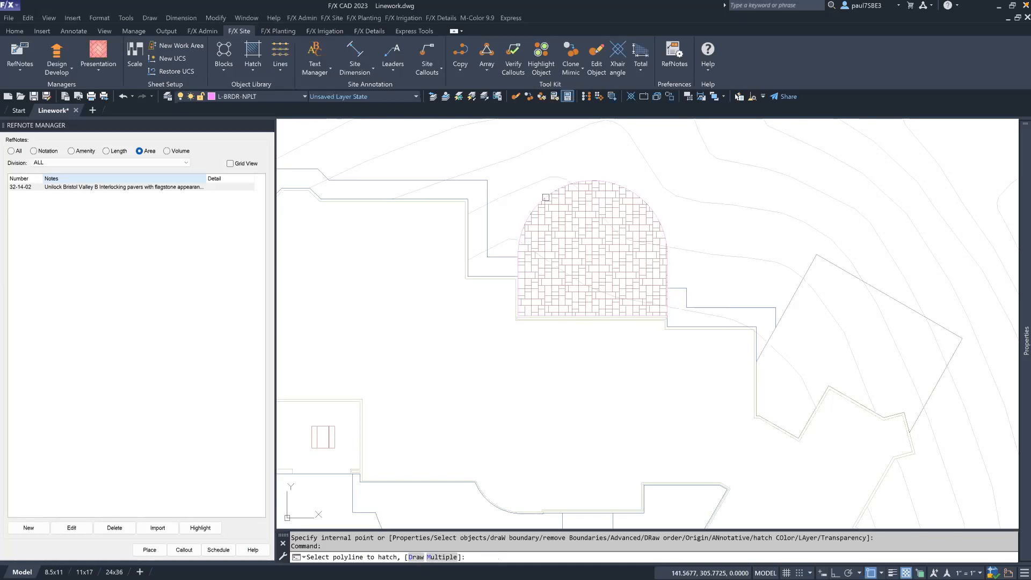
key(Return)
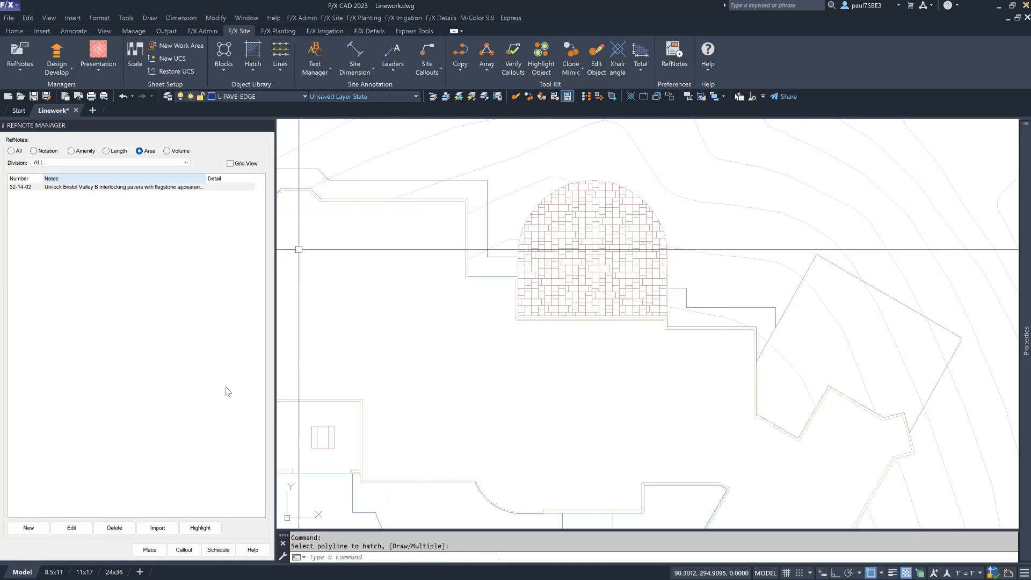
Step: Draw a boundary around the notch in the building's northwest wall, with object snap off for the last corner, and hatch it with the Bristol Valley B note
click(151, 551)
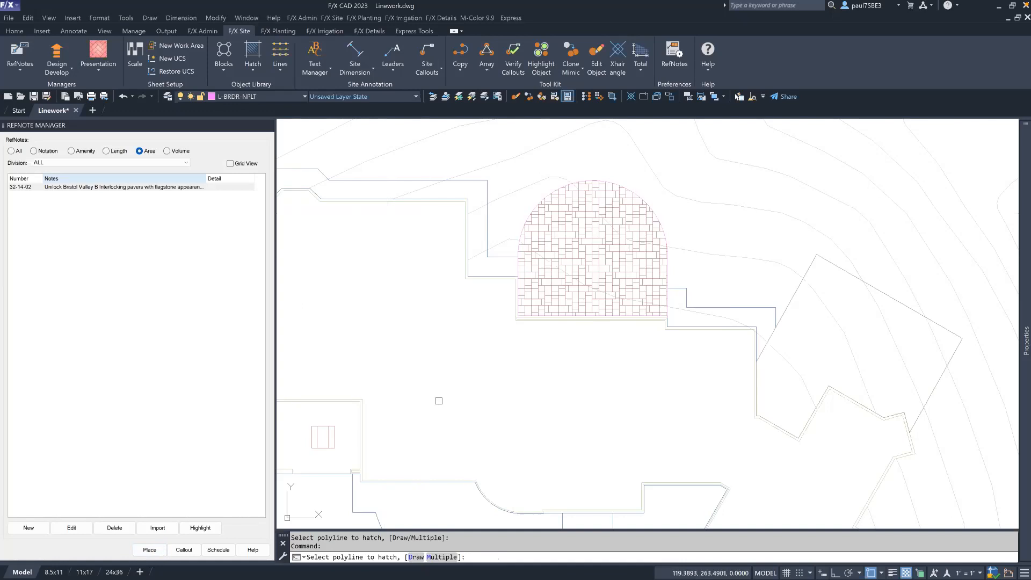
right_click(438, 401)
scroll(446, 387, down, 4)
middle_drag(345, 395, 435, 350)
scroll(438, 352, up, 7)
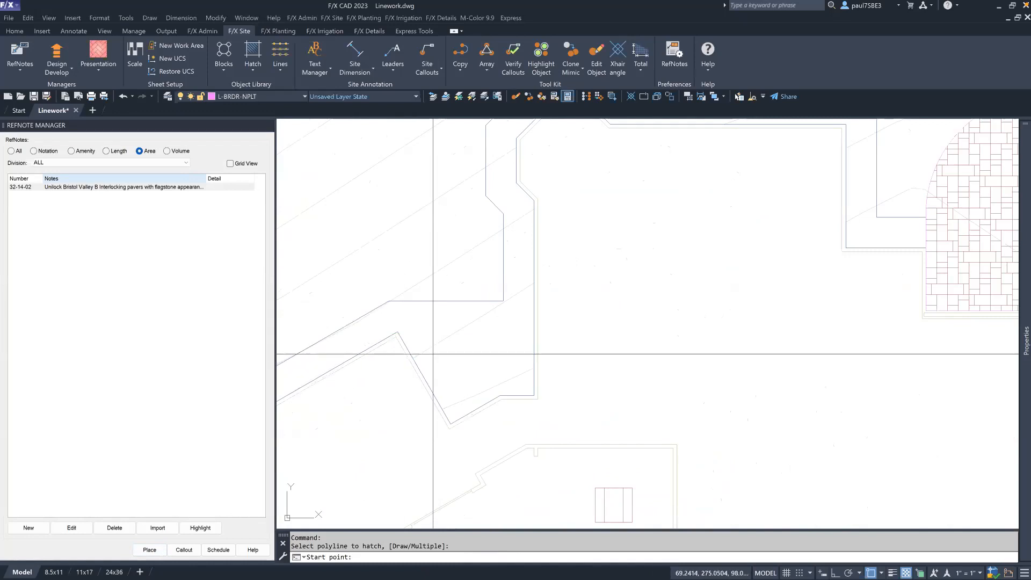
click(397, 331)
click(451, 423)
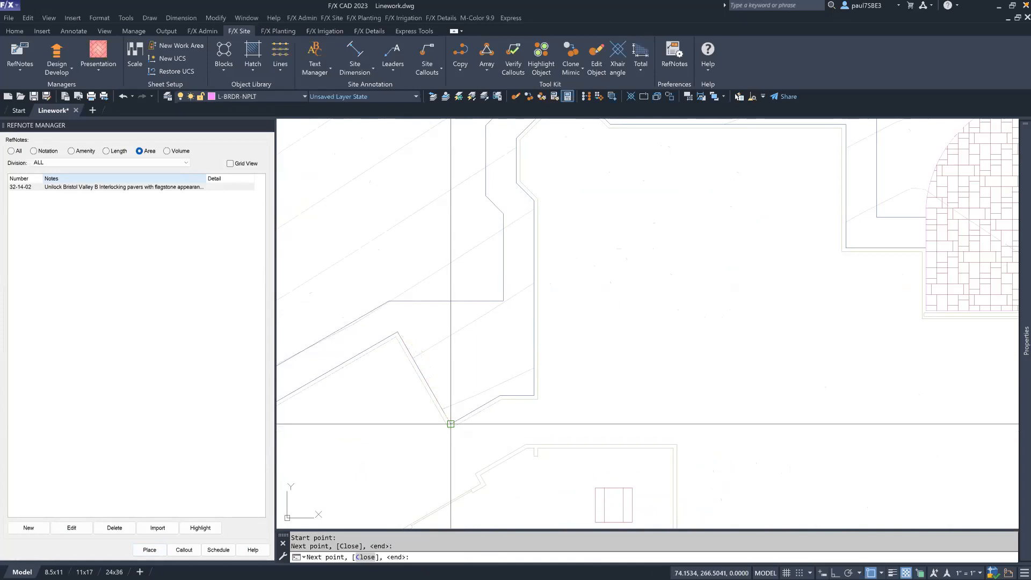
click(500, 396)
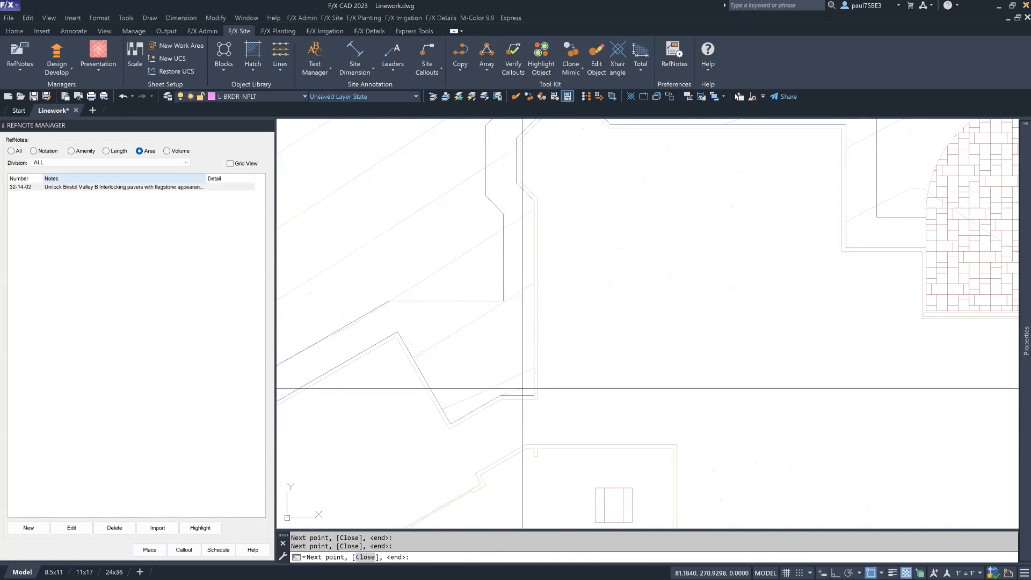
click(534, 395)
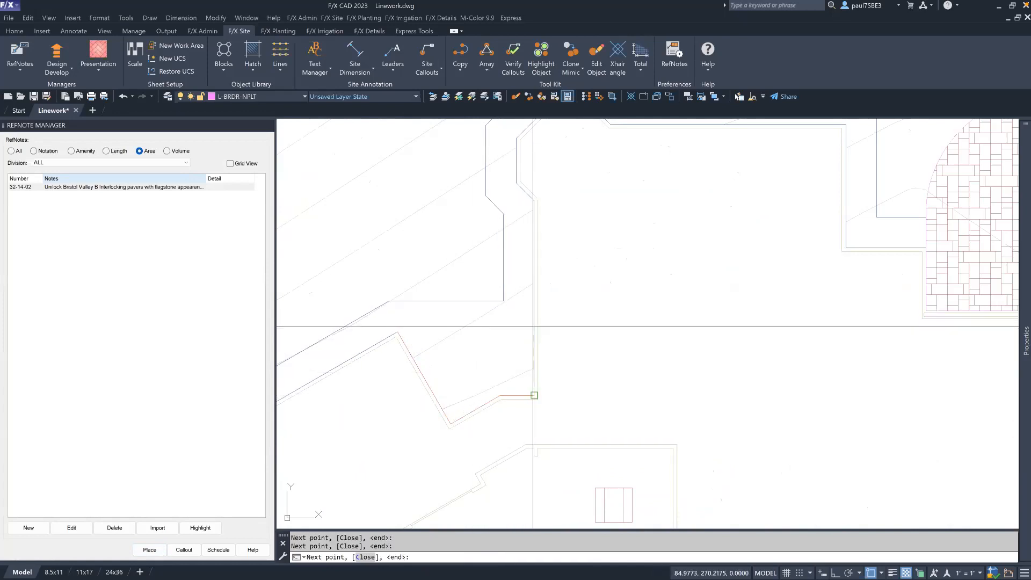
key(F3)
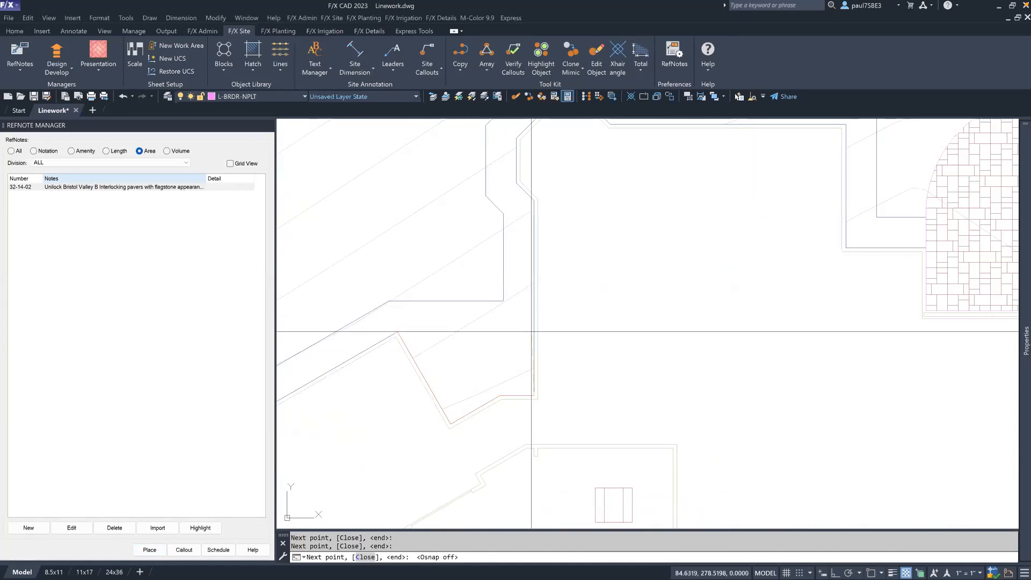
click(535, 331)
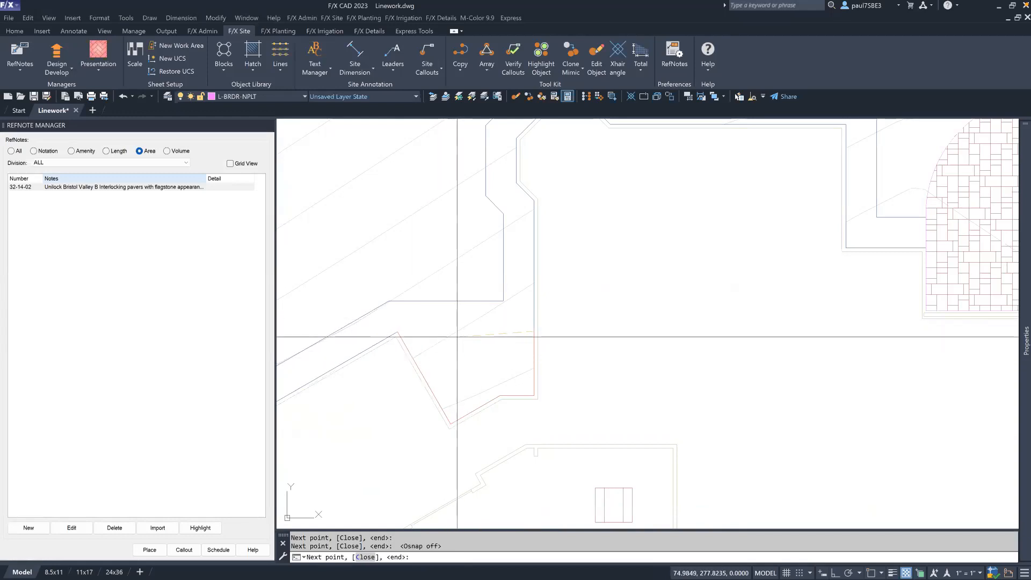
key(Return)
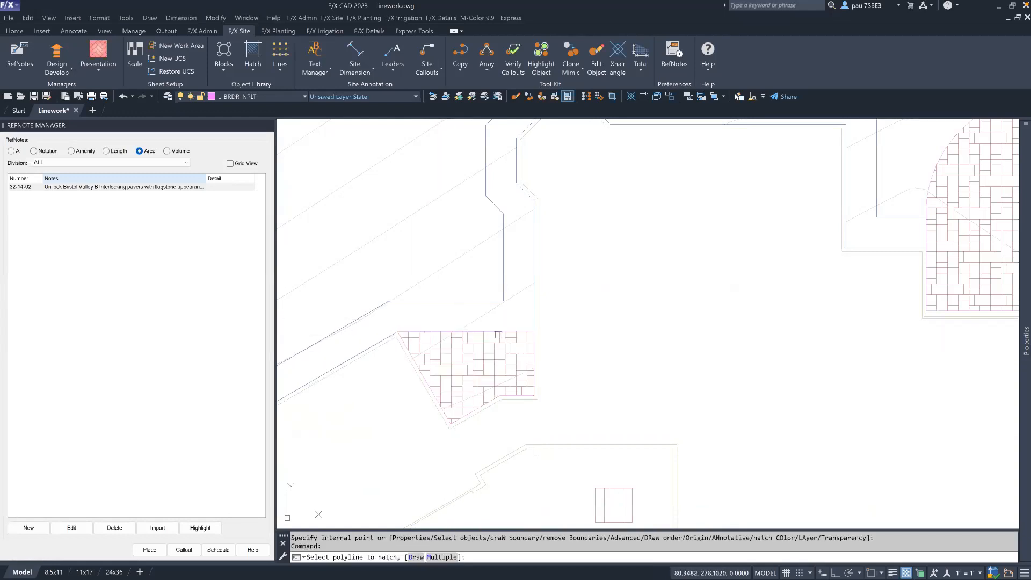
key(Return)
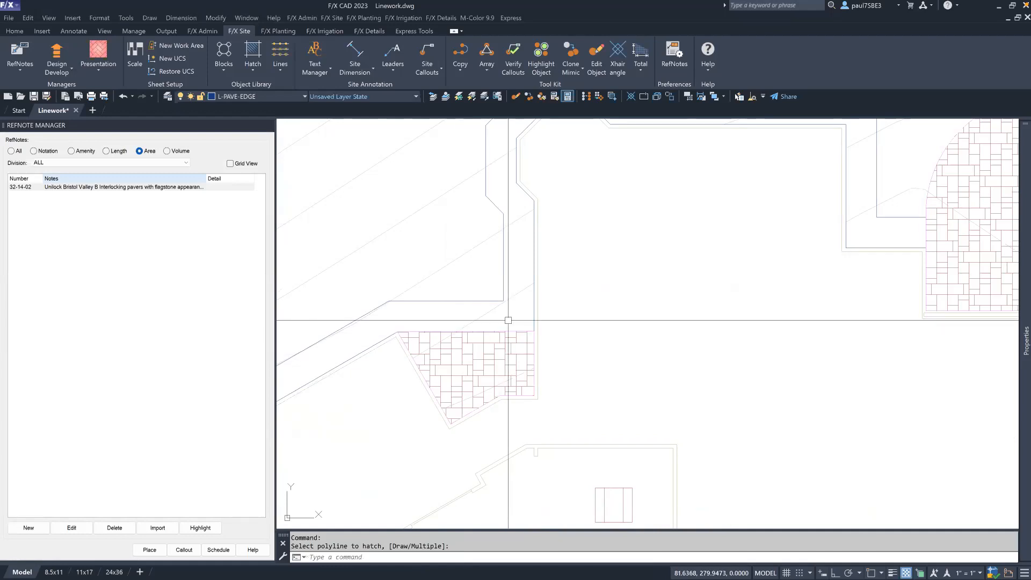
Step: Draw a small circle at the centre of the circular plaza south of the building
scroll(514, 340, down, 5)
middle_drag(718, 405, 657, 283)
scroll(683, 441, up, 5)
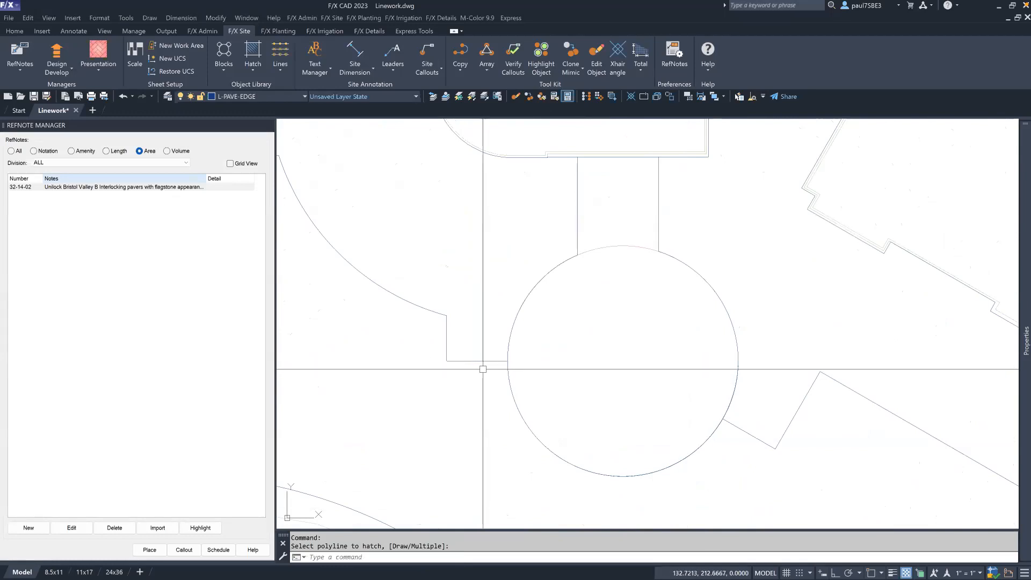
text(ci)
key(Return)
key(Escape)
text(ci)
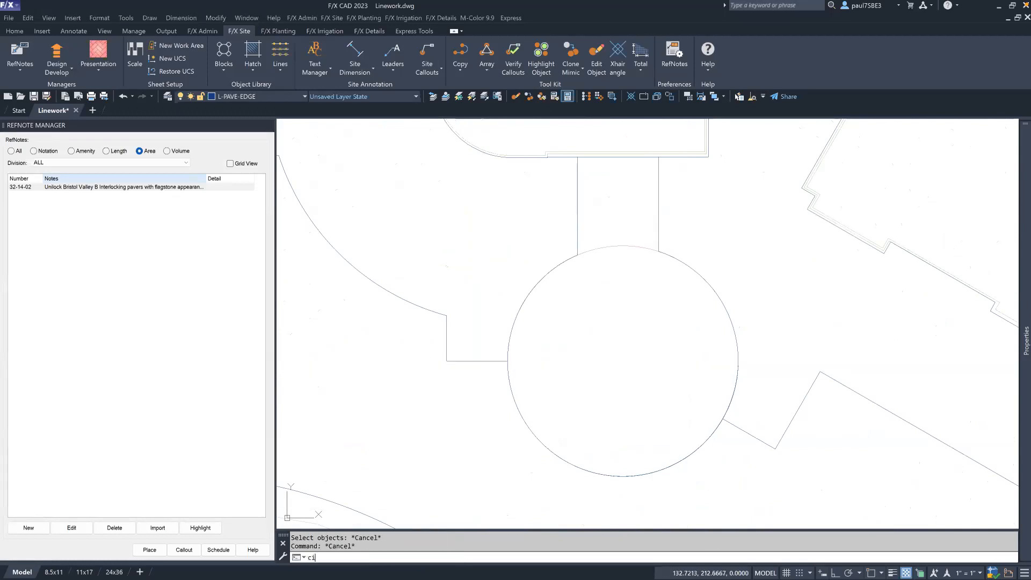
key(Return)
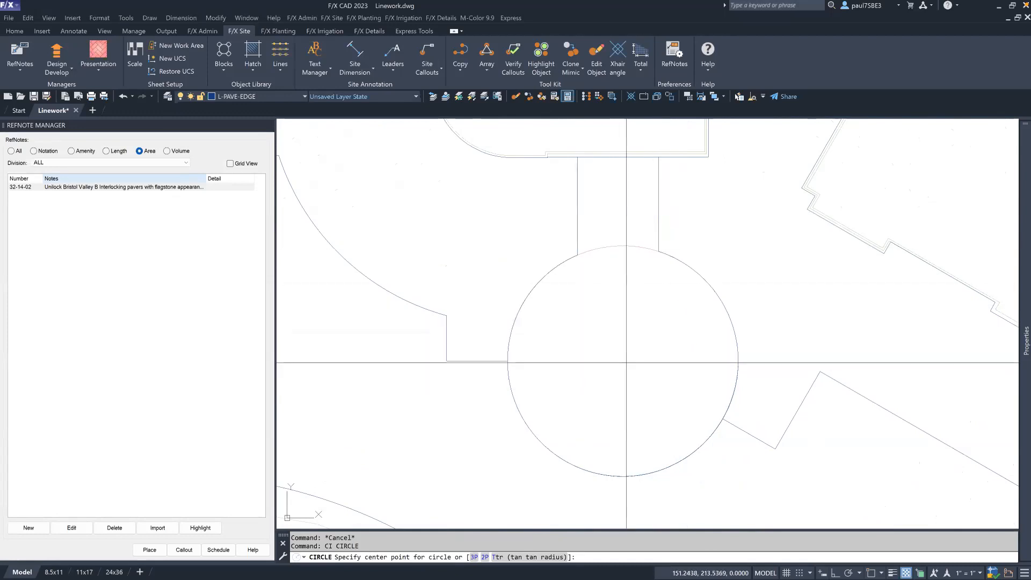
click(624, 364)
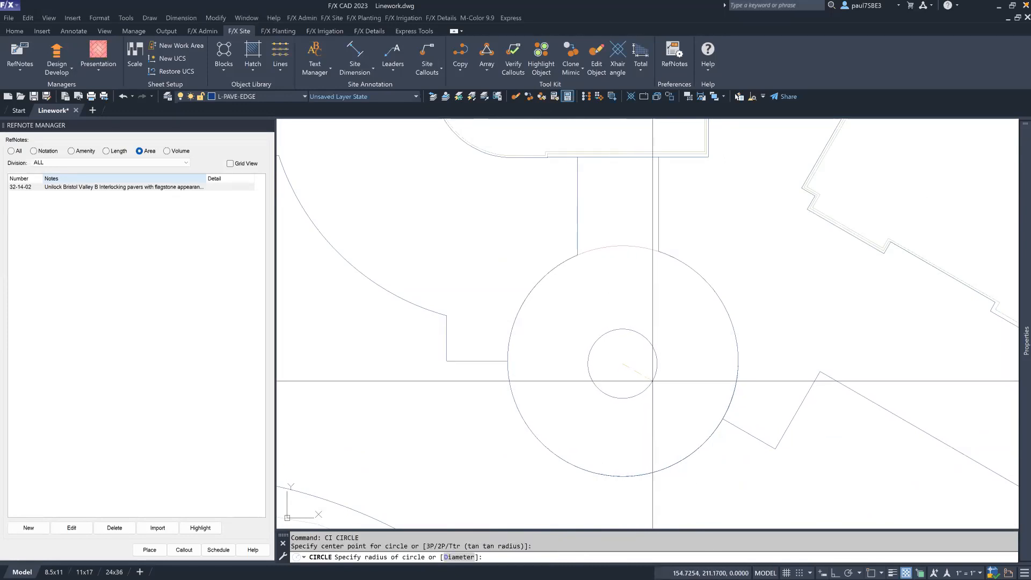
click(653, 381)
key(Escape)
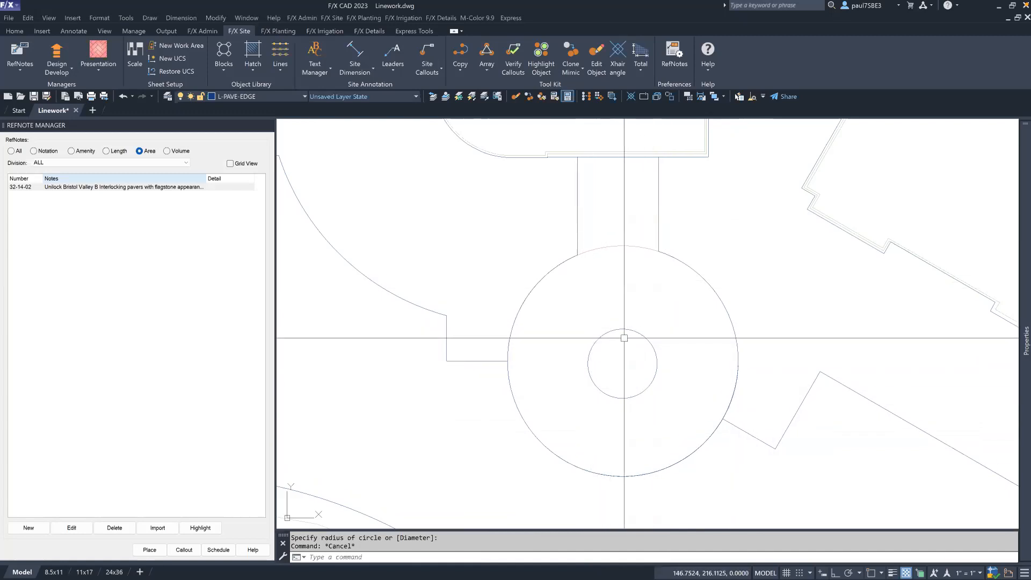
Step: Hatch the circular plaza and its walkway with the Unilock Bristol Valley B area note, using the small centre circle as interior boundary
click(126, 187)
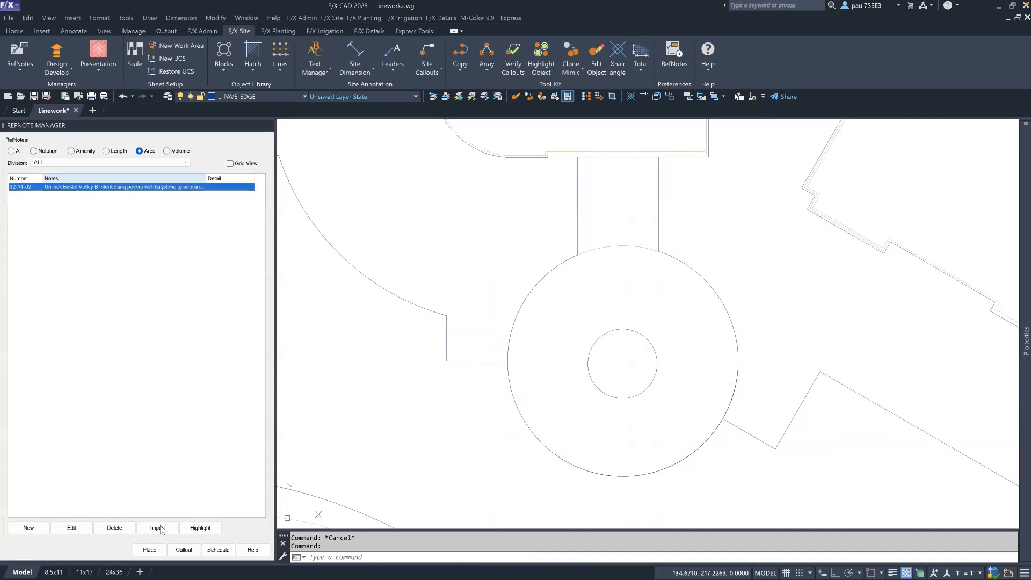
click(150, 549)
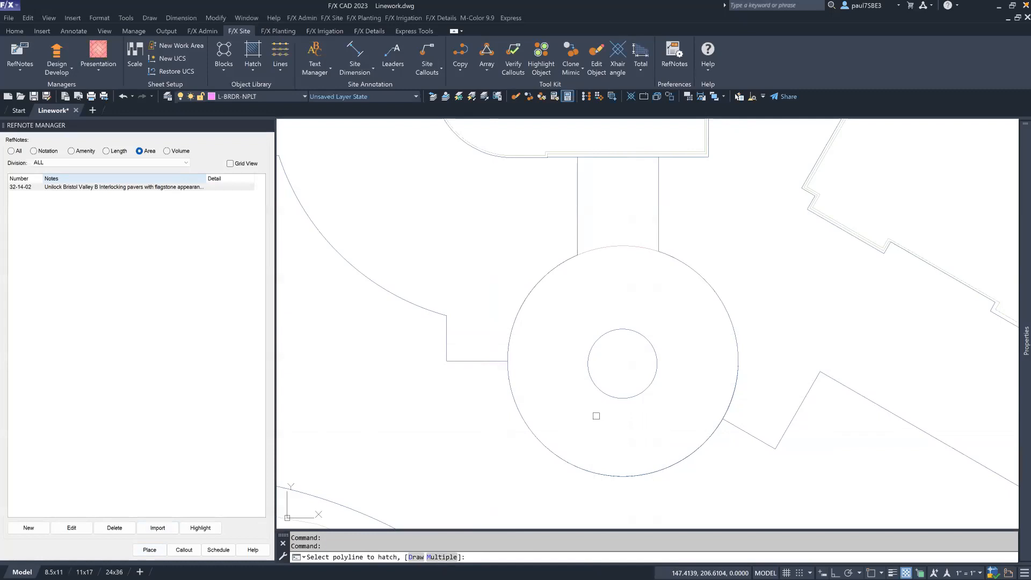
key(Return)
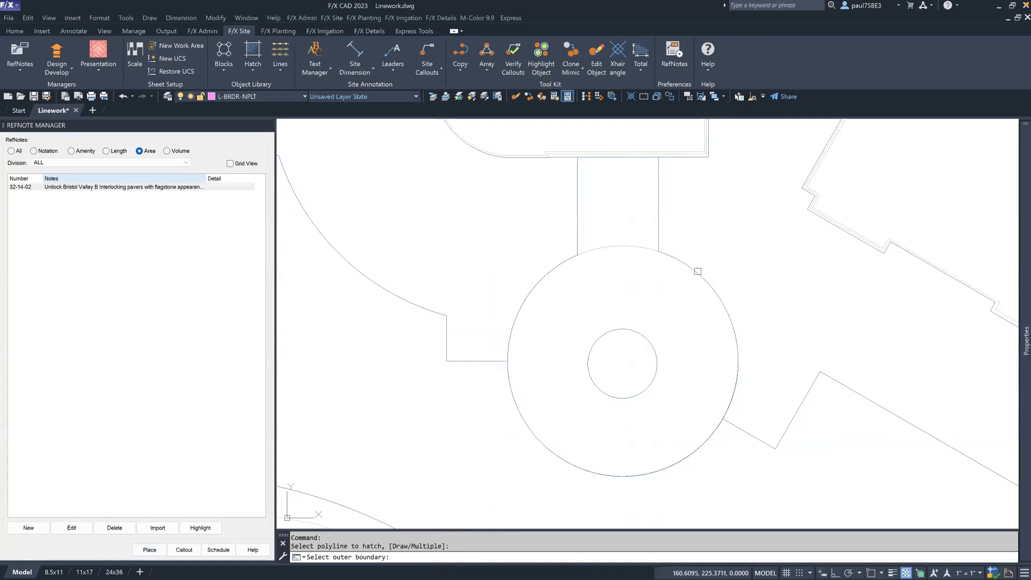
click(622, 157)
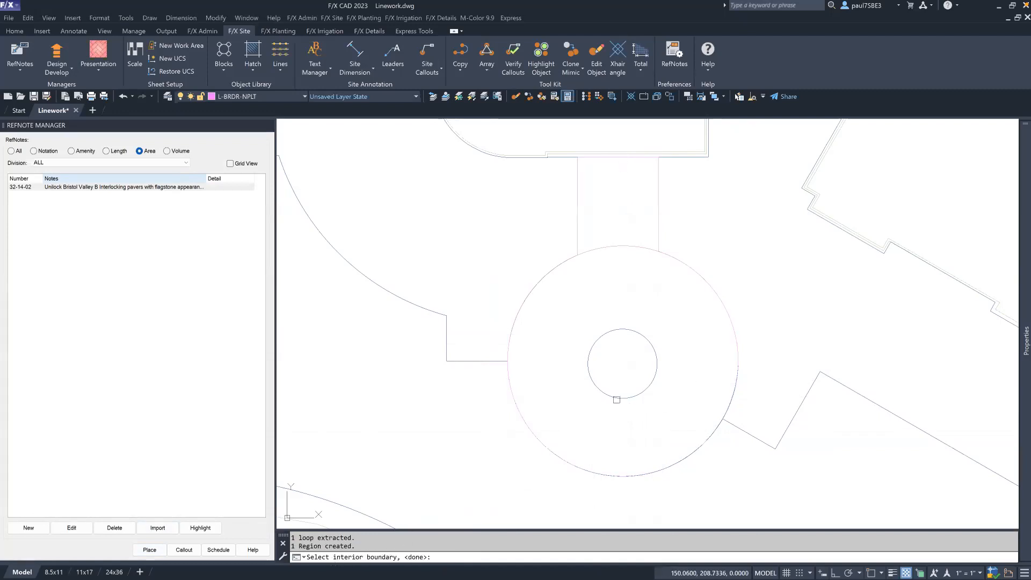
click(616, 398)
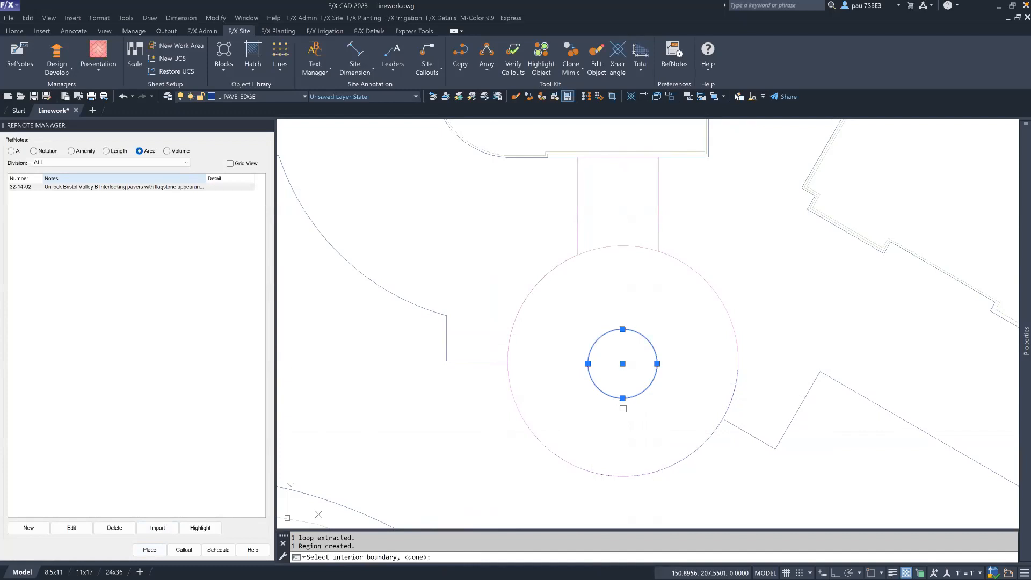
key(Return)
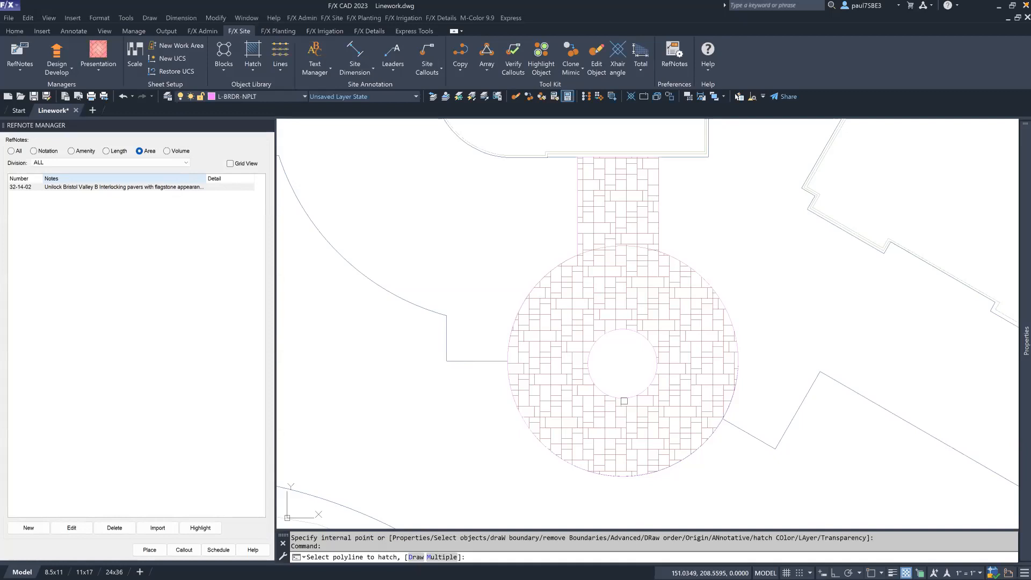
key(Return)
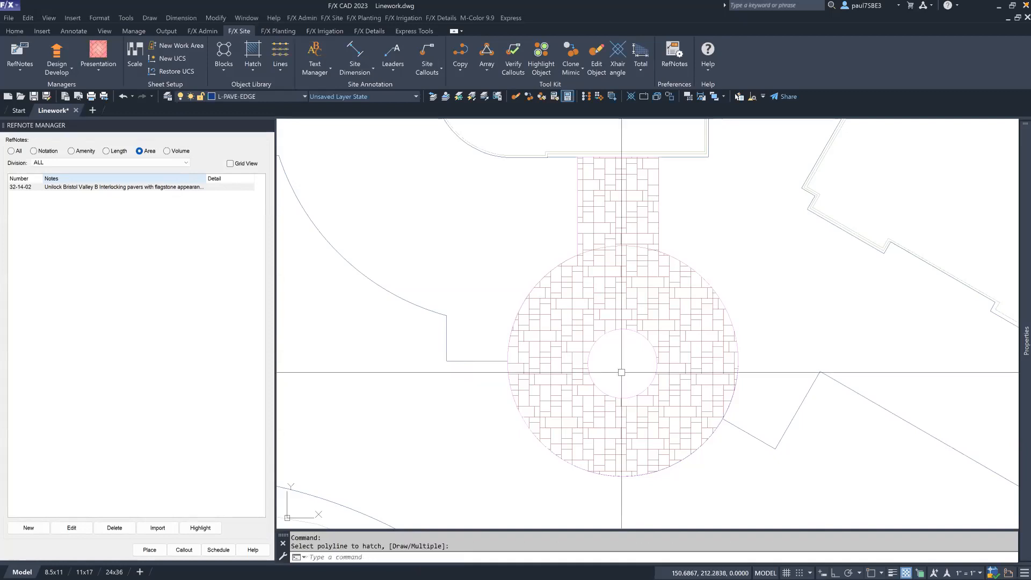
Step: Start a new Volume reference note and assign it the CHIPS site hatch
scroll(621, 372, down, 4)
middle_drag(619, 373, 655, 433)
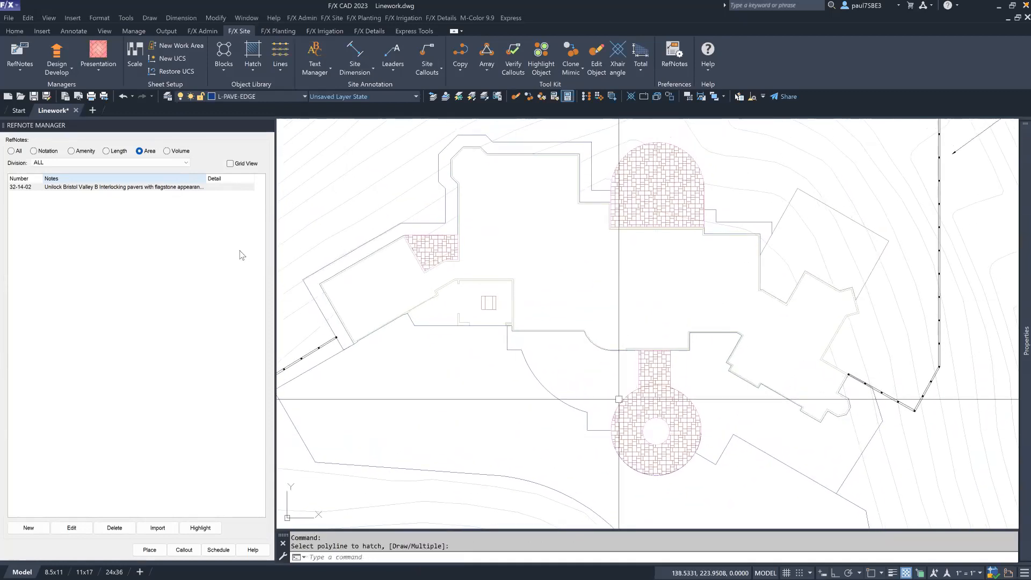
click(167, 151)
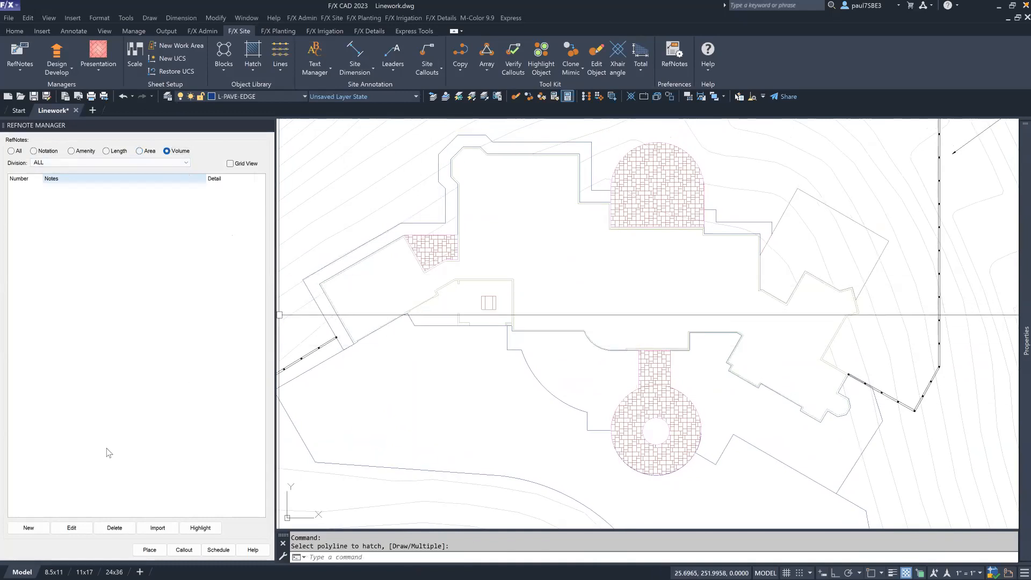
click(30, 527)
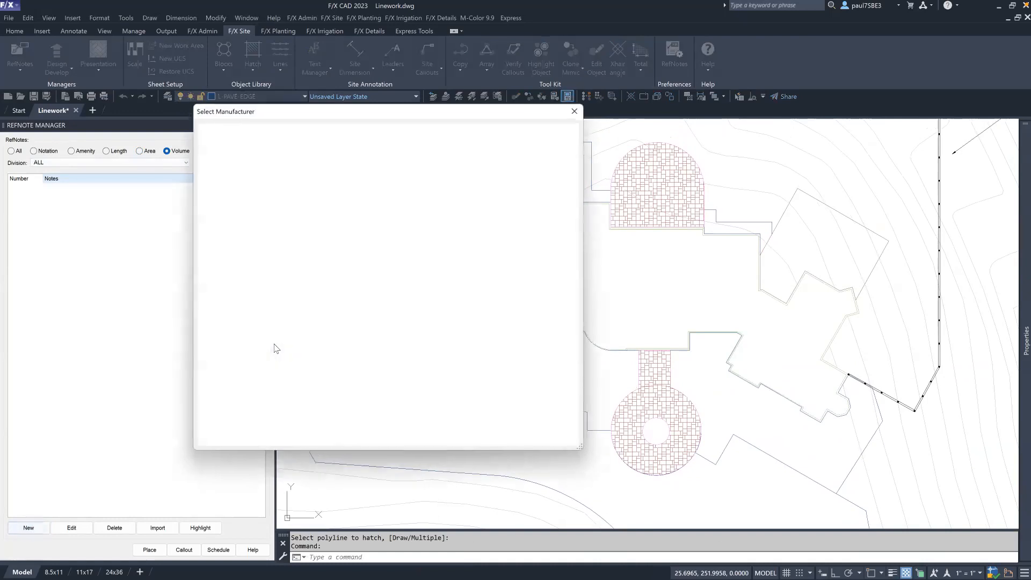
click(400, 156)
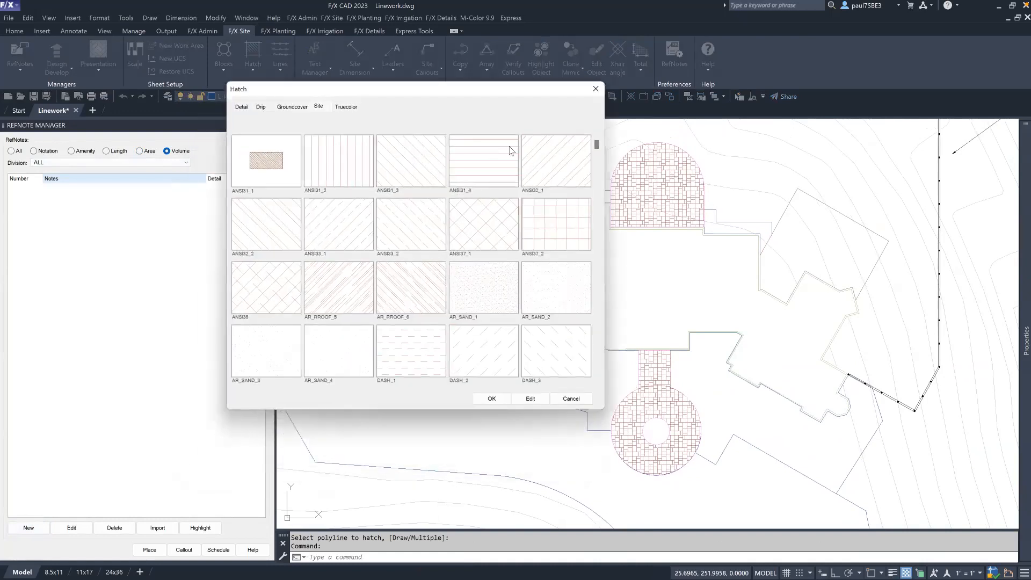
scroll(603, 171, down, 2)
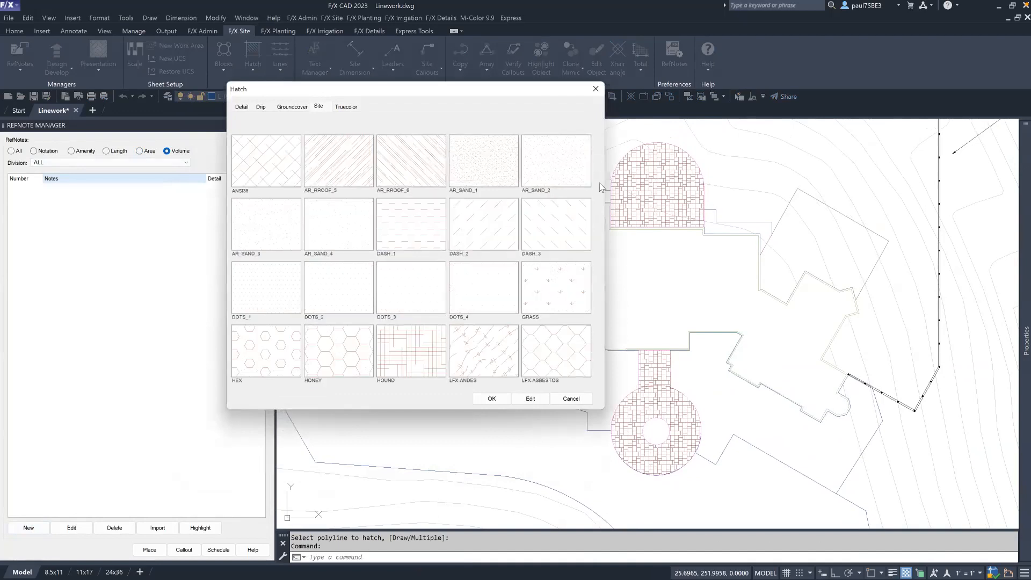
scroll(594, 218, down, 5)
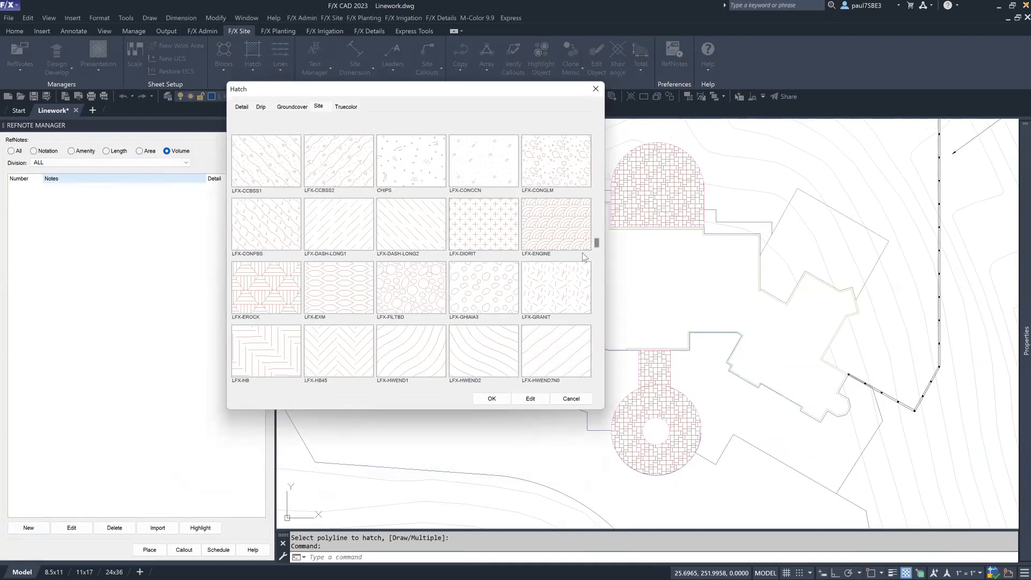
drag(597, 252, 597, 254)
click(595, 229)
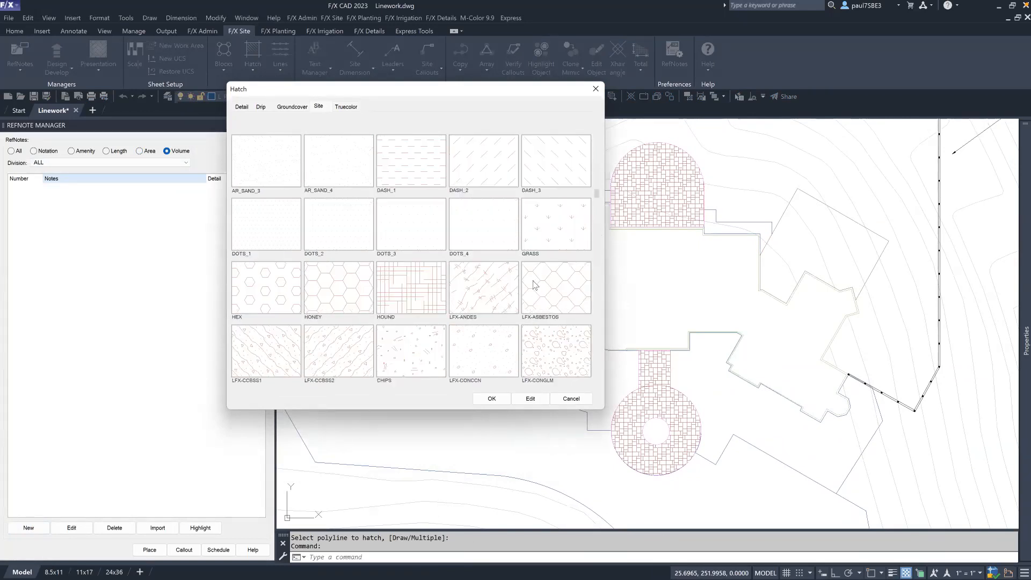
click(430, 348)
click(487, 401)
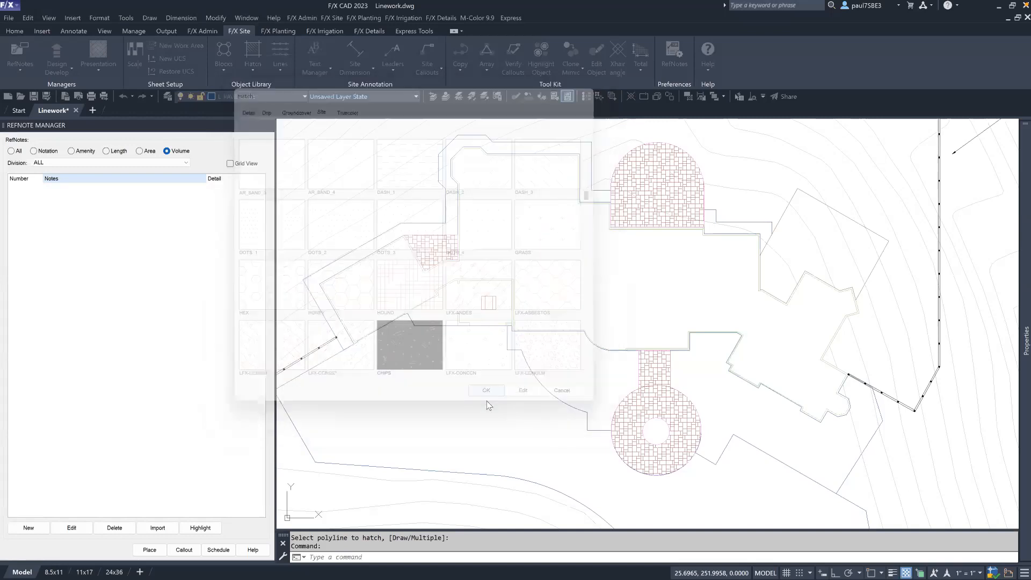
Step: Enter Mulch as the note text and assign division 32 Exterior Improvements, subdivision 94 Planting Accessories
click(417, 183)
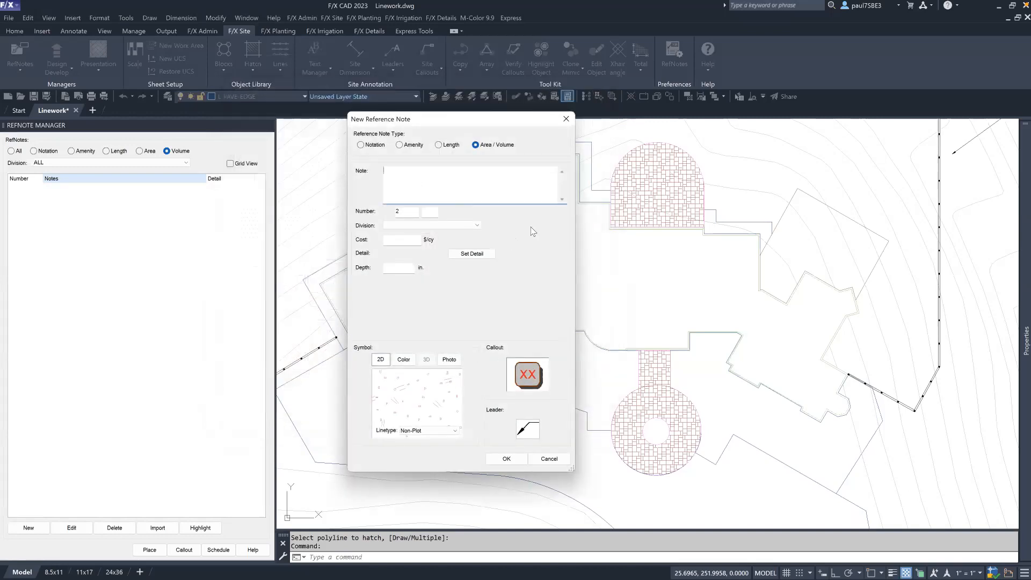
text(Mulch)
click(426, 225)
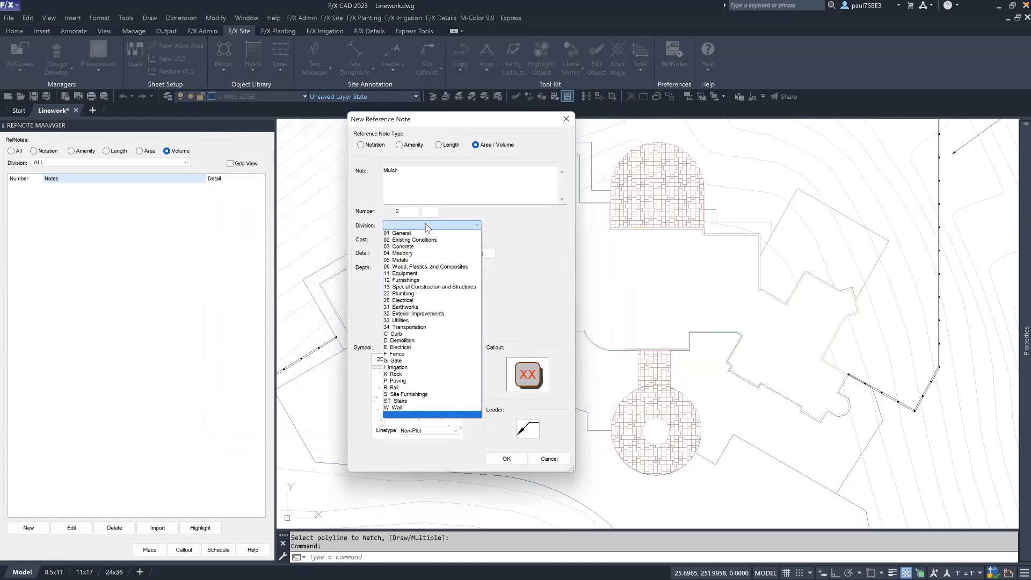
click(432, 314)
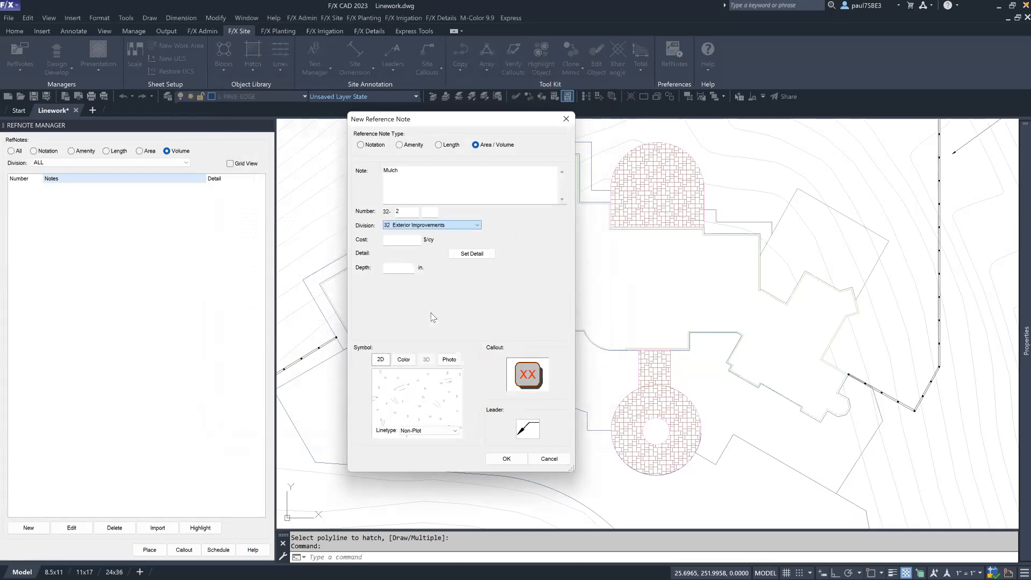
click(501, 226)
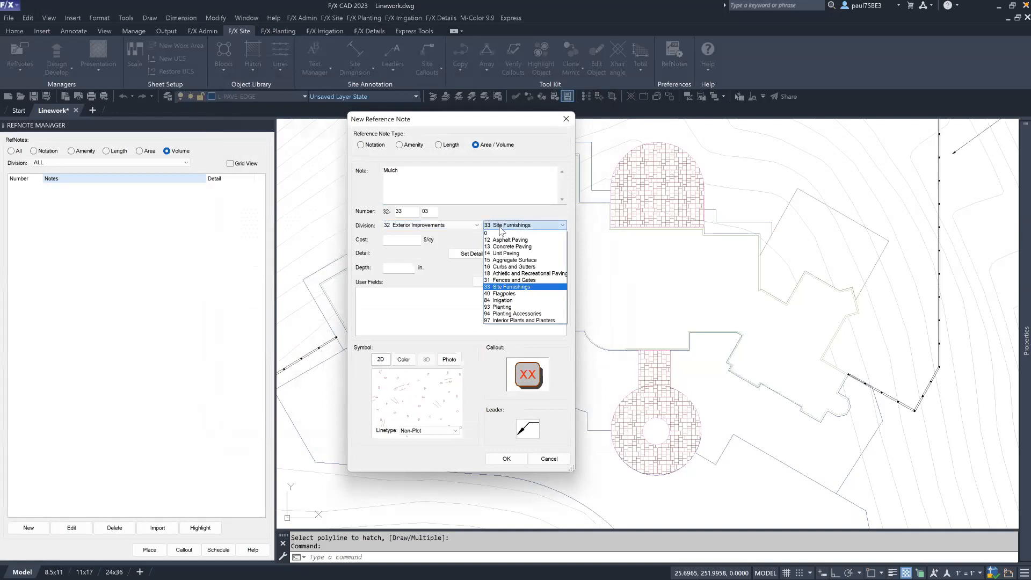
click(516, 314)
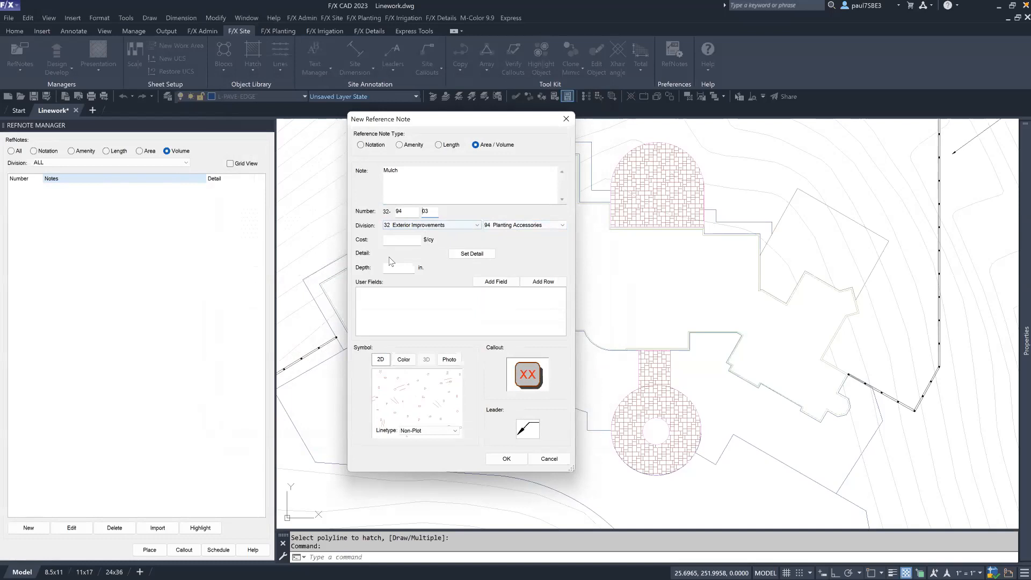
Step: Set the mulch note's cost to 20 $/cy, fill in its depth, and save the note
click(411, 240)
text(20)
click(397, 268)
click(517, 458)
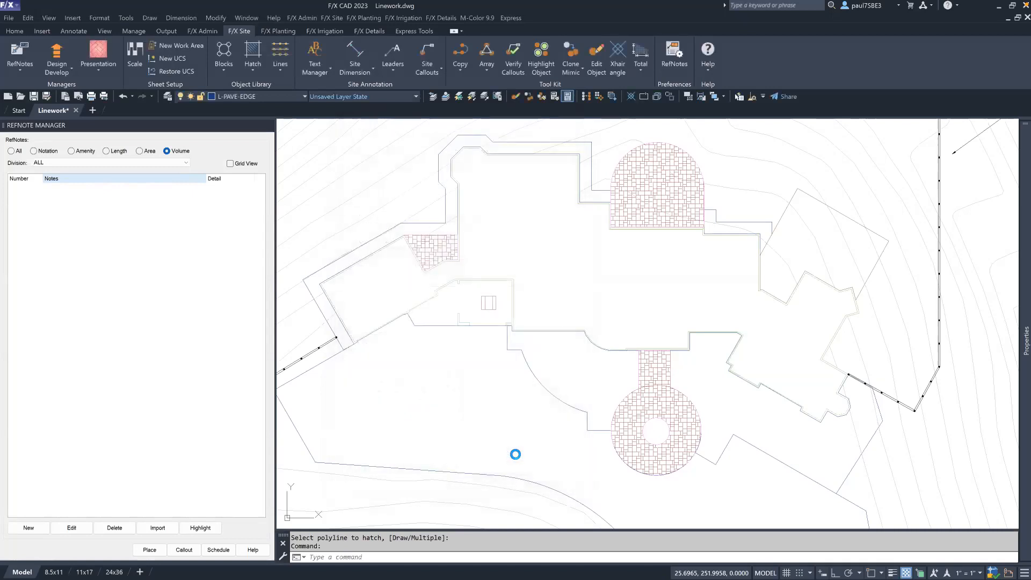
Step: Place the Mulch volume note as a hatch in the planting beds on both sides of the circular plaza
middle_drag(816, 322, 706, 222)
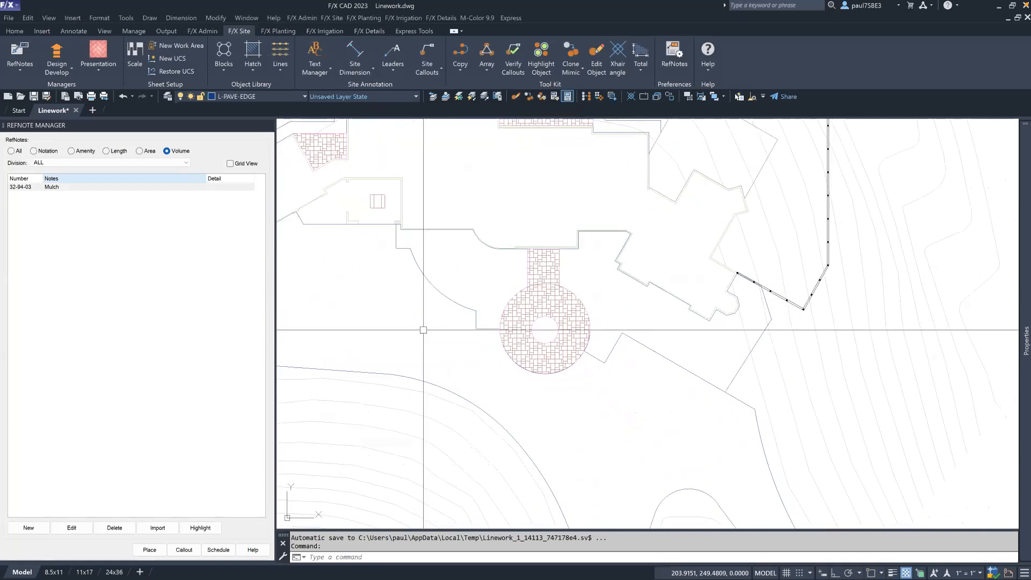
click(150, 550)
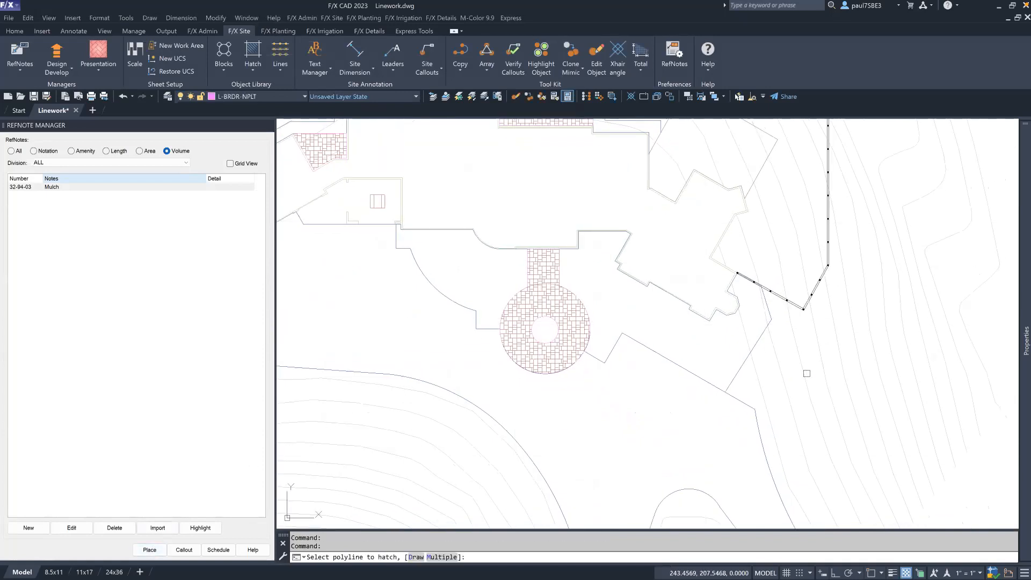
click(737, 373)
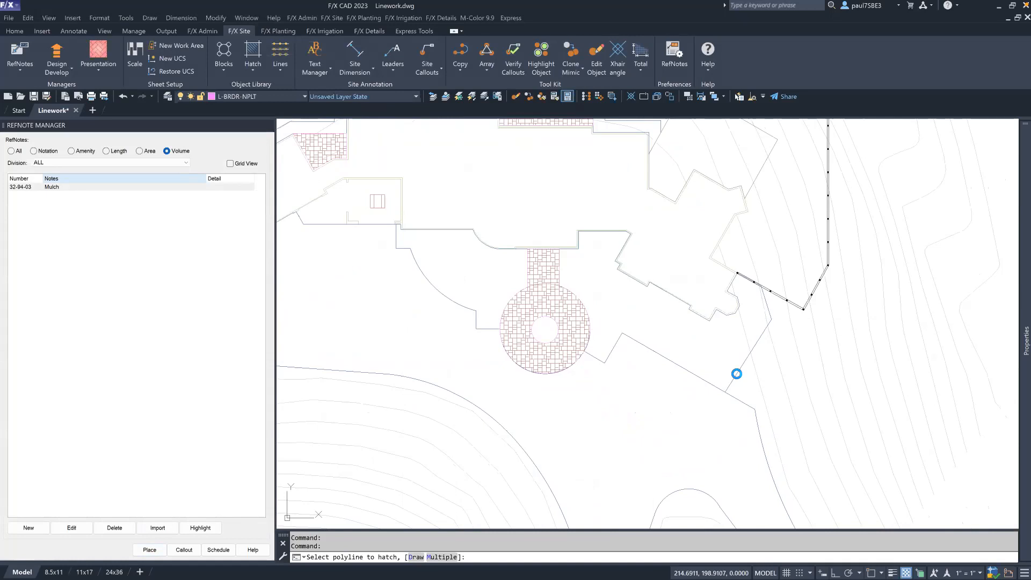
scroll(456, 276, up, 4)
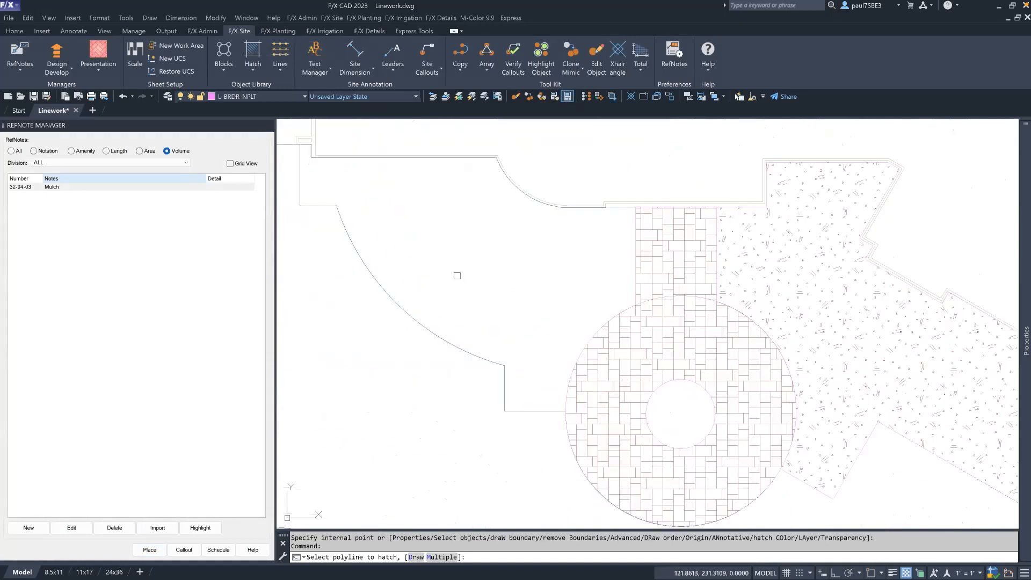
scroll(513, 187, down, 4)
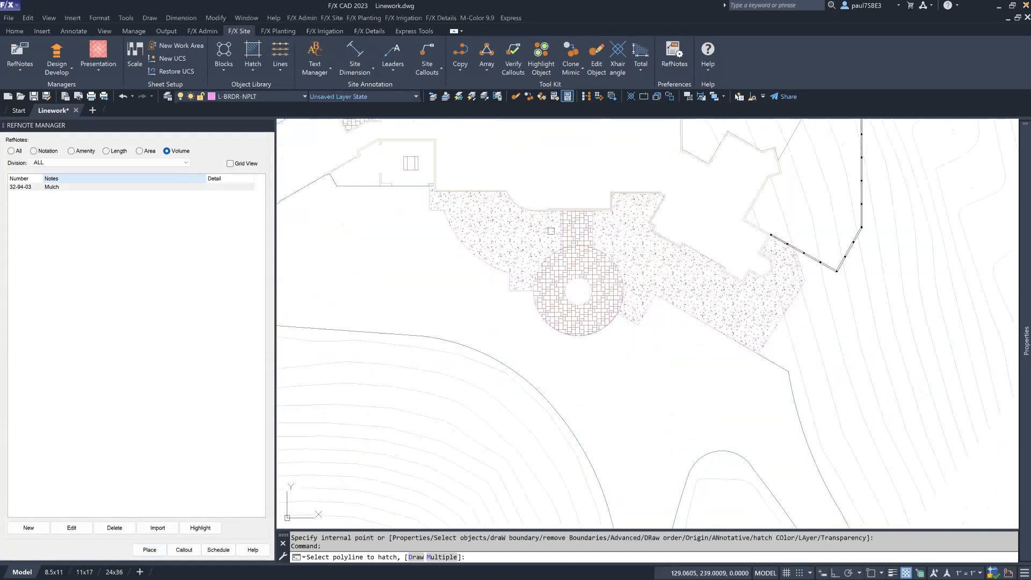
key(Return)
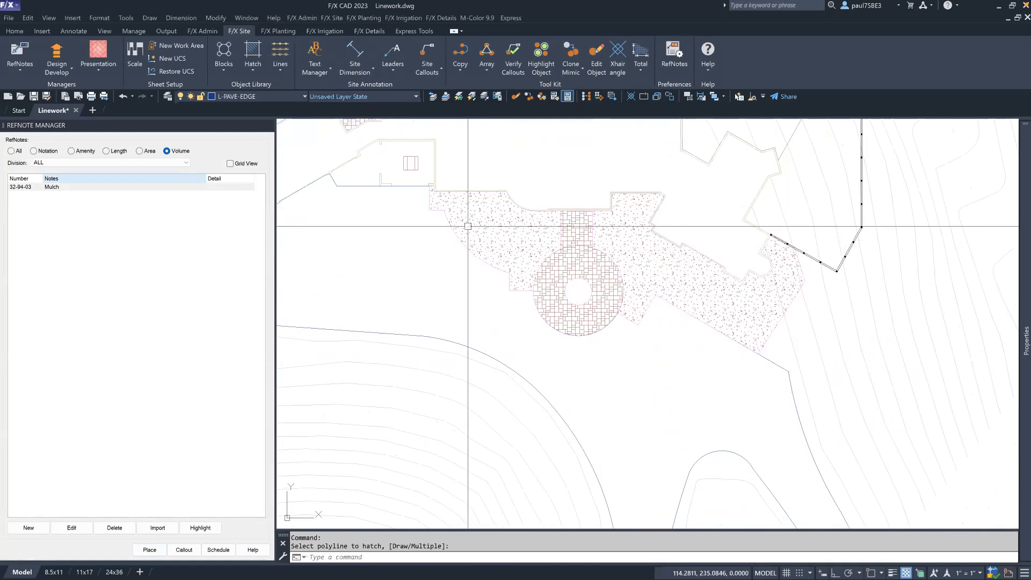
Step: Start importing reference notes from the Example project with number Webinar
mouse_move(686, 282)
middle_down()
mouse_move(762, 386)
mouse_move(788, 392)
middle_up()
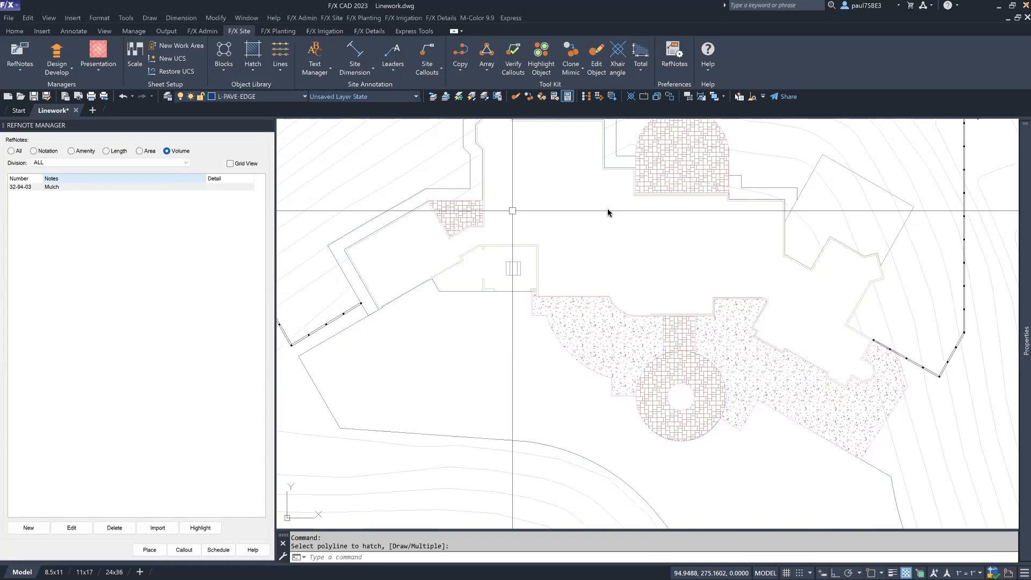
click(197, 290)
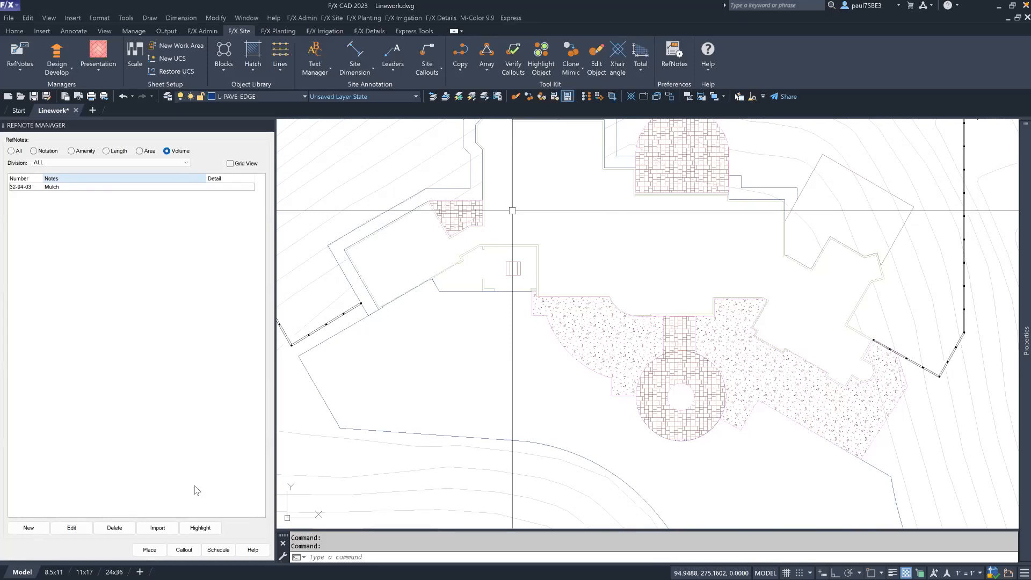
click(158, 529)
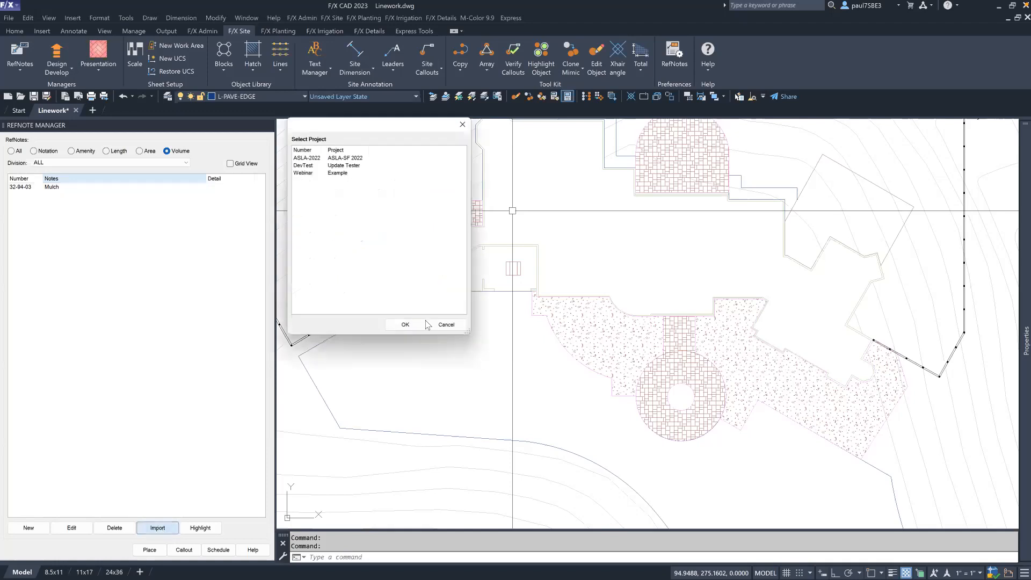
click(342, 173)
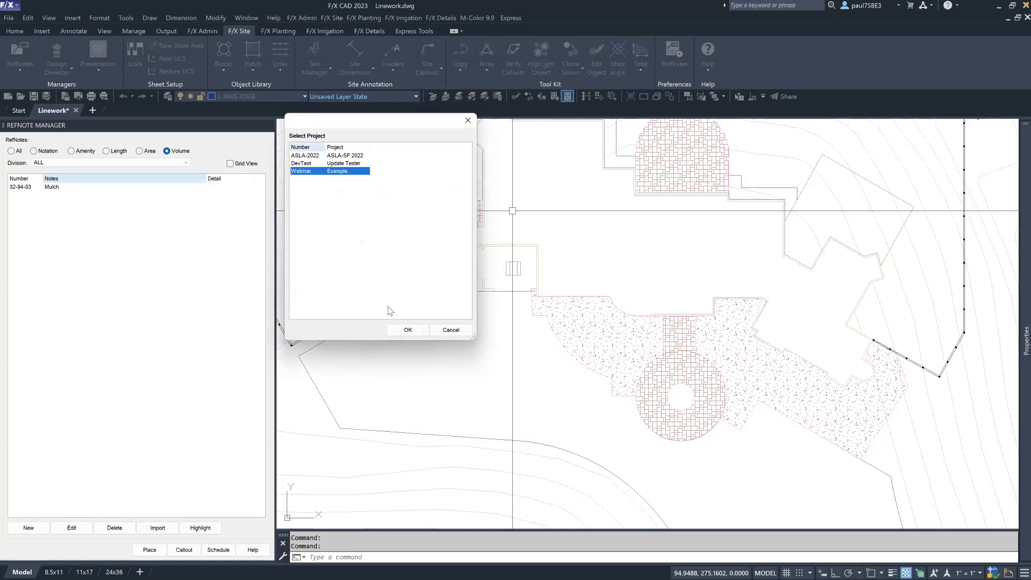
click(407, 330)
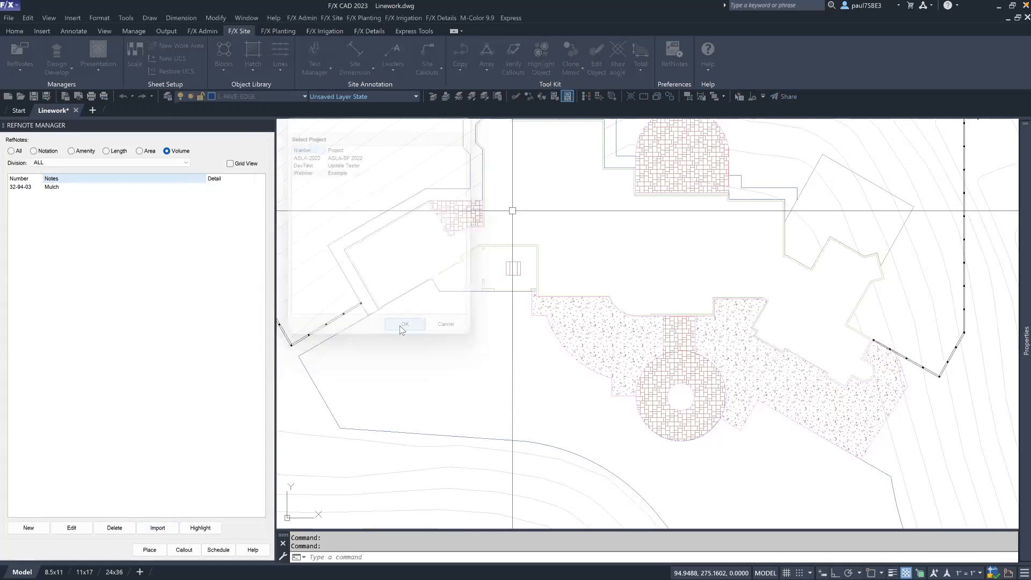
Step: Import the 18-24in. Granite Landscape Boulder, Custom Arbor and Concrete Sidewalk notes into the current project and finish importing
mouse_move(601, 201)
mouse_down()
mouse_move(604, 213)
mouse_move(603, 198)
mouse_up()
drag(272, 179, 302, 180)
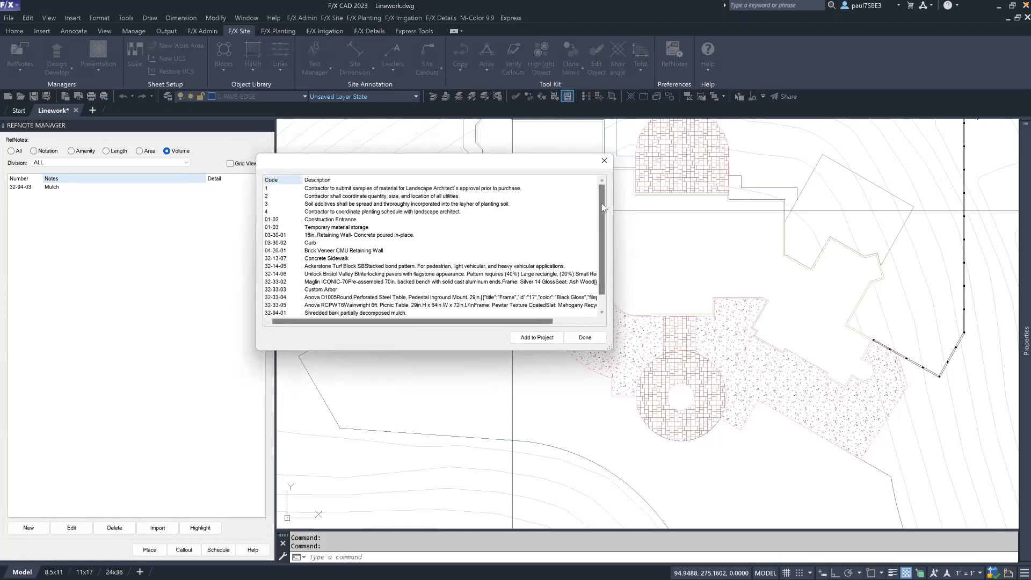
drag(605, 211, 606, 219)
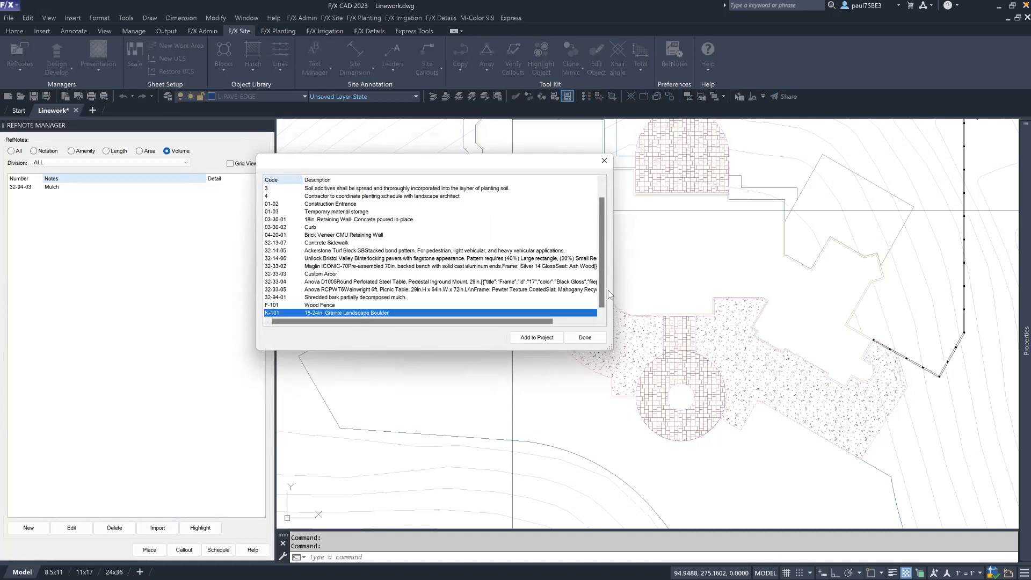
ctrl+click(332, 275)
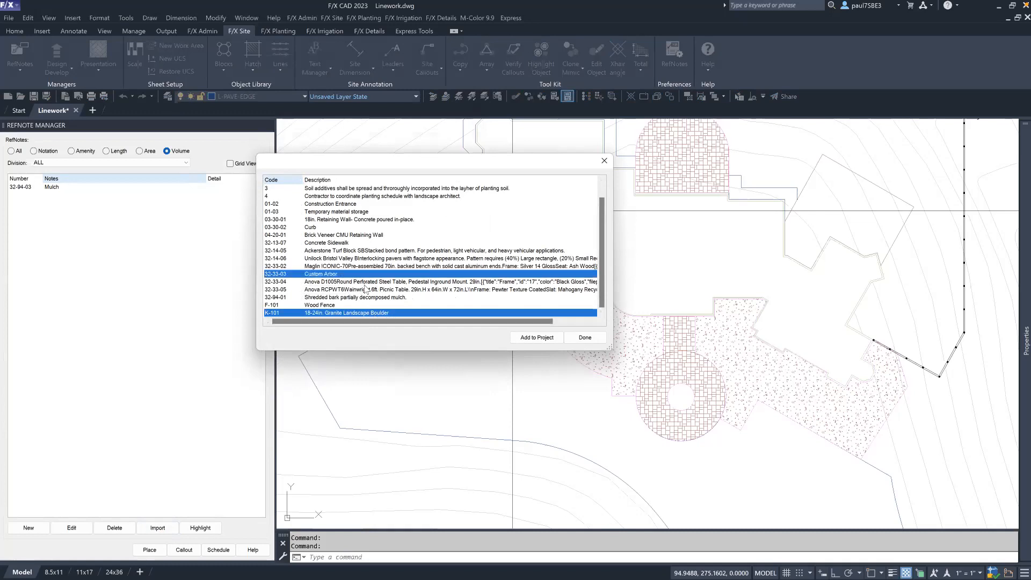
ctrl+click(346, 243)
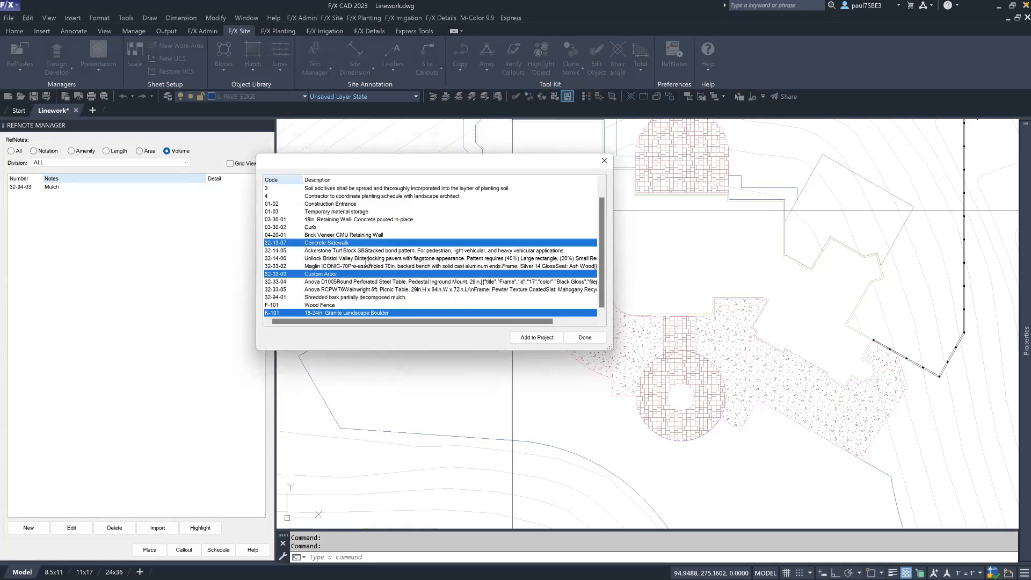
click(544, 340)
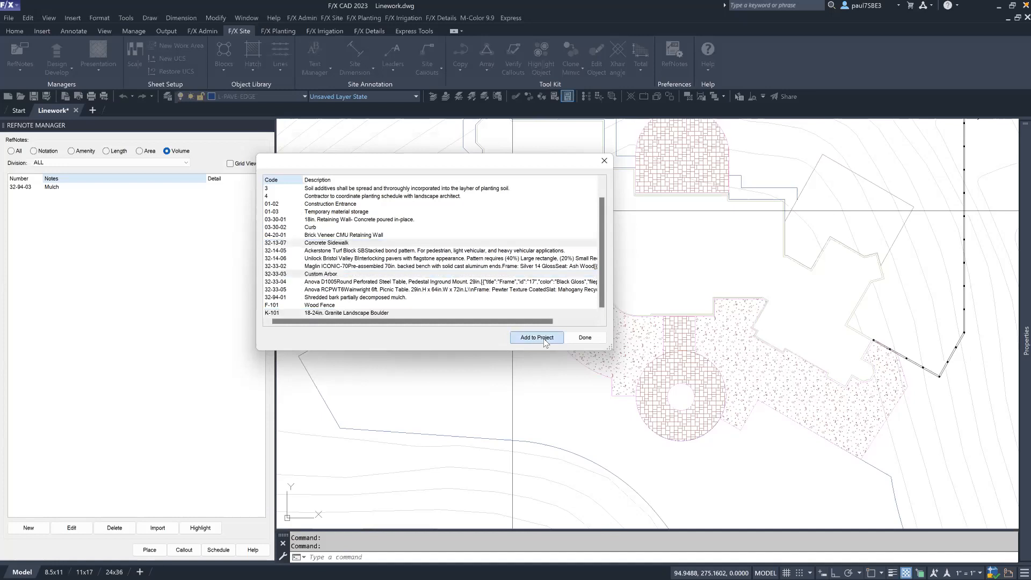
click(585, 338)
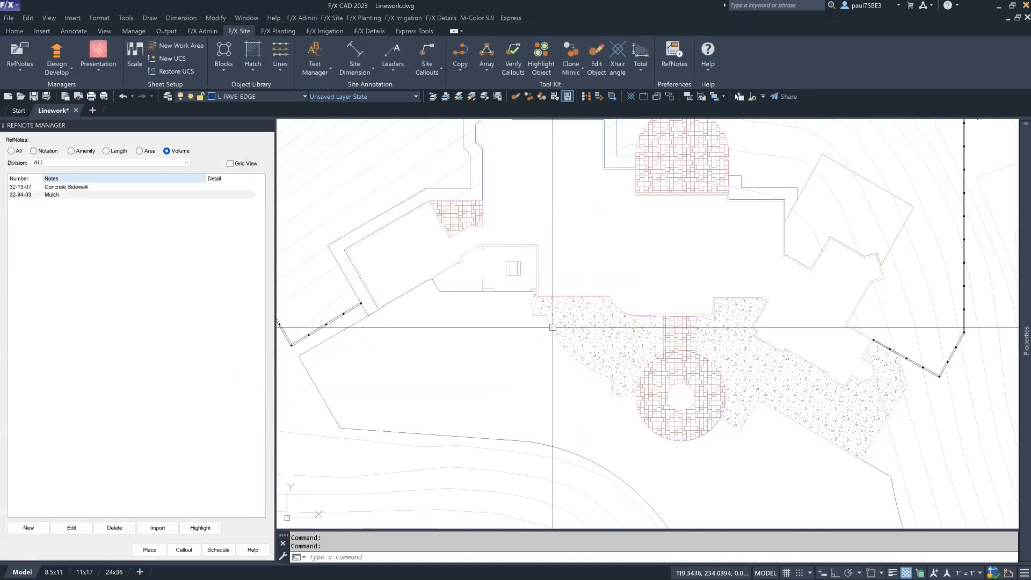
Step: Place the Custom Arbor amenity note with object snap on, aligned along the angled building wall beside the eastern planting bed
click(11, 151)
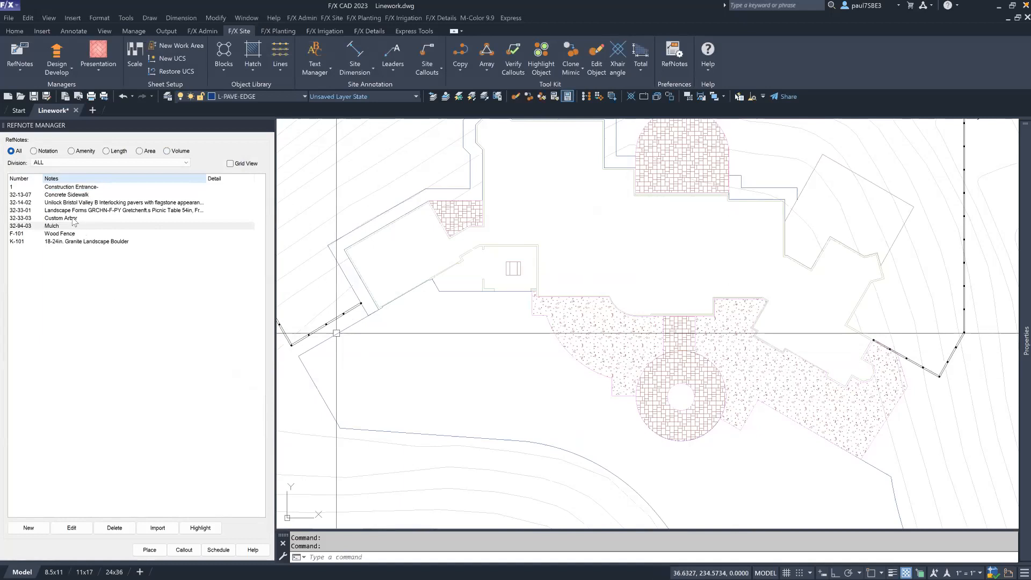
click(71, 151)
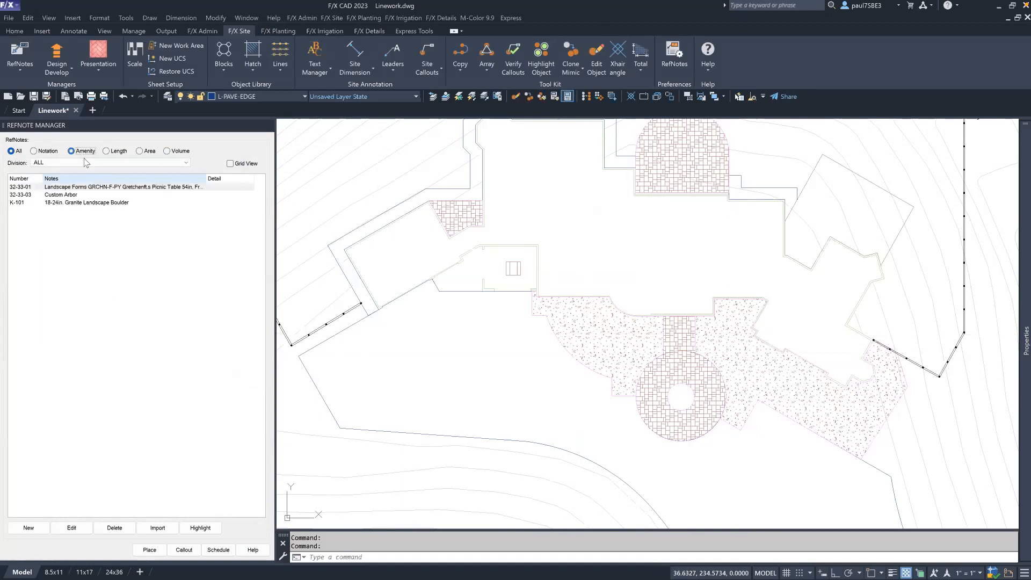
click(96, 187)
click(74, 196)
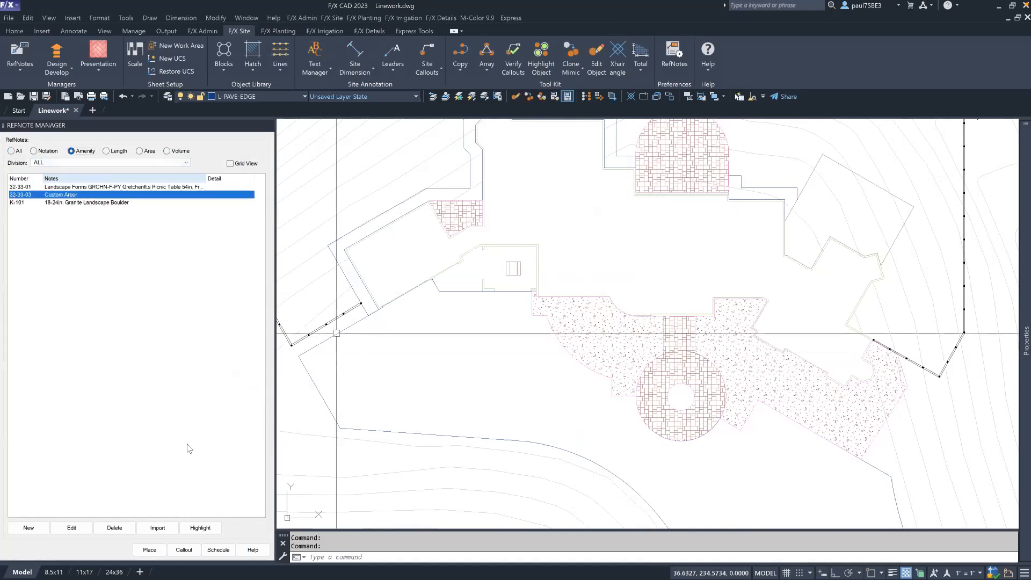
click(149, 550)
scroll(808, 368, up, 6)
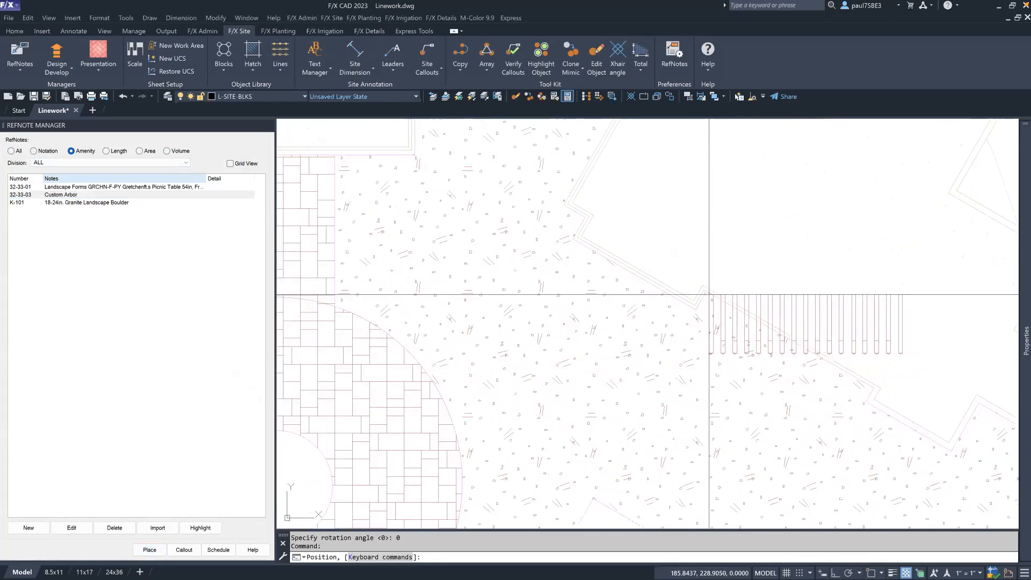
key(F3)
click(708, 293)
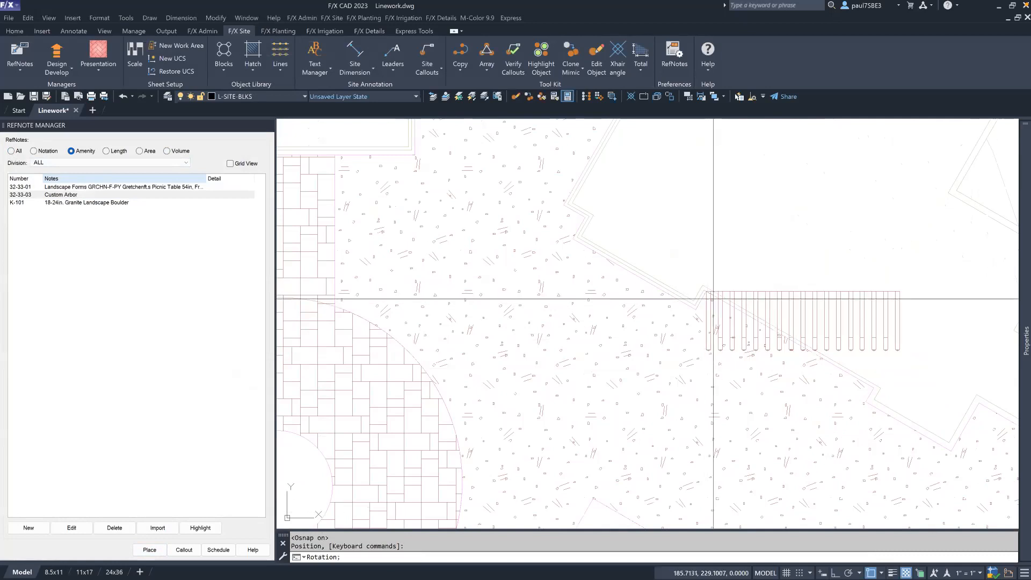
click(870, 392)
key(Escape)
scroll(803, 376, down, 6)
scroll(717, 395, up, 3)
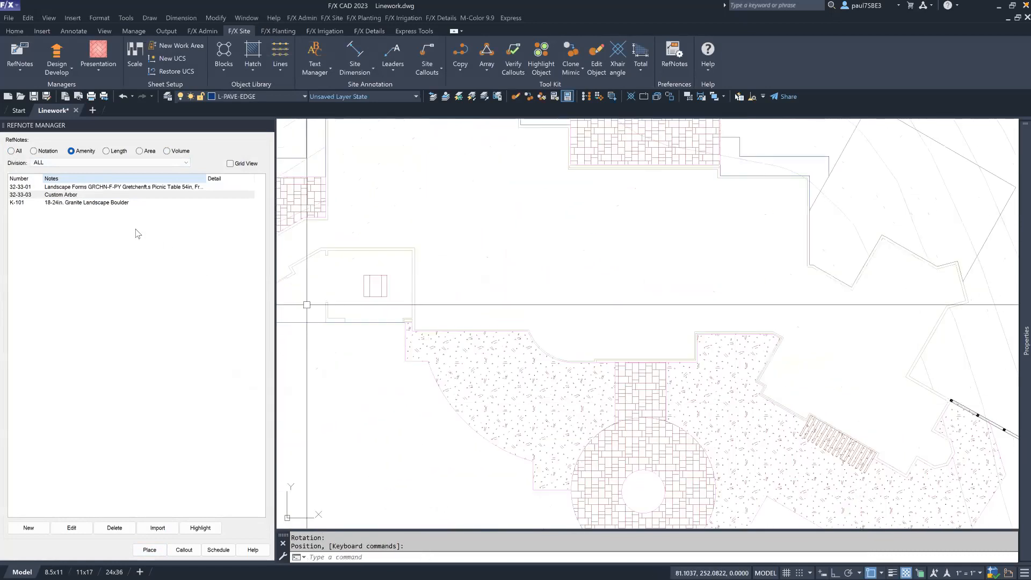
Step: Place the Concrete Sidewalk volume note as a hatch in the walkway outlines on both sides of the domed paver patio
click(139, 151)
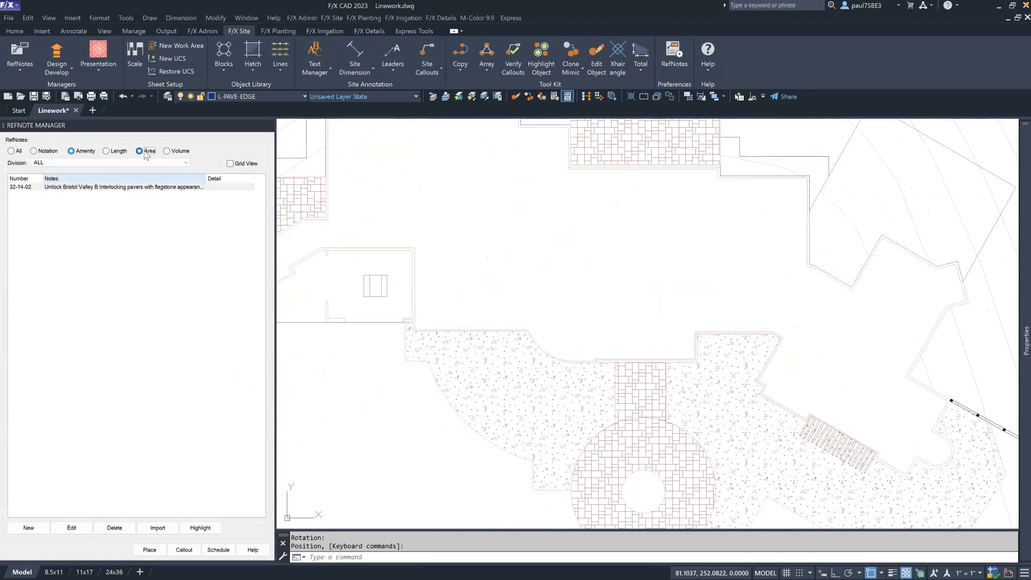
click(176, 152)
click(73, 189)
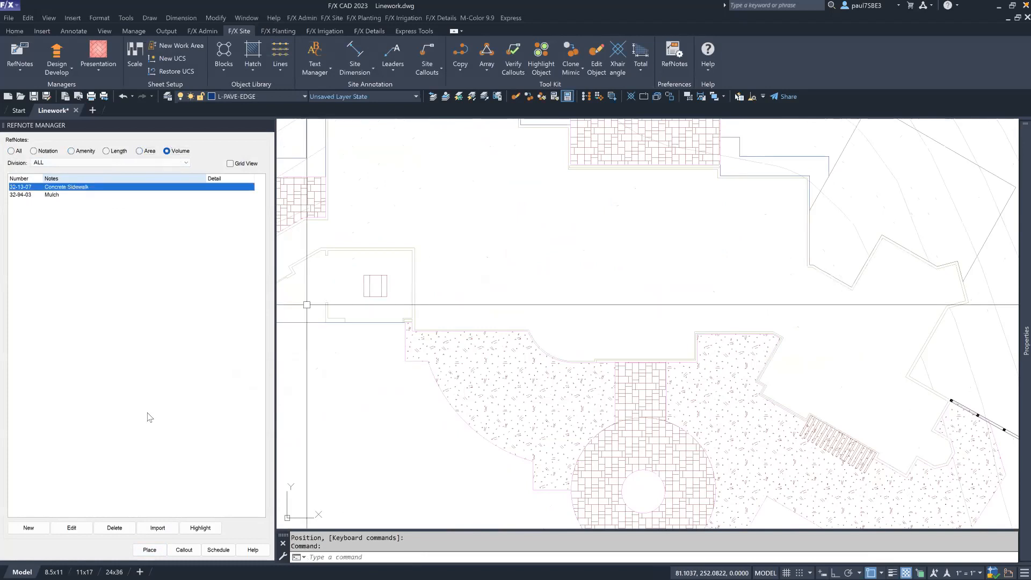
click(150, 549)
middle_drag(464, 241, 705, 357)
scroll(456, 273, up, 2)
click(550, 277)
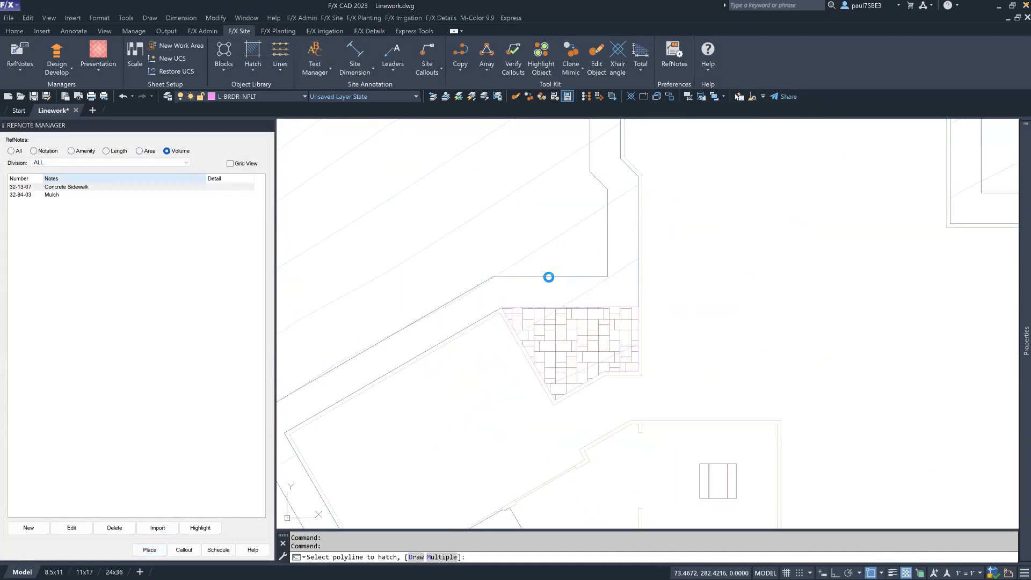
scroll(549, 277, down, 4)
scroll(913, 313, up, 2)
scroll(913, 313, up, 2)
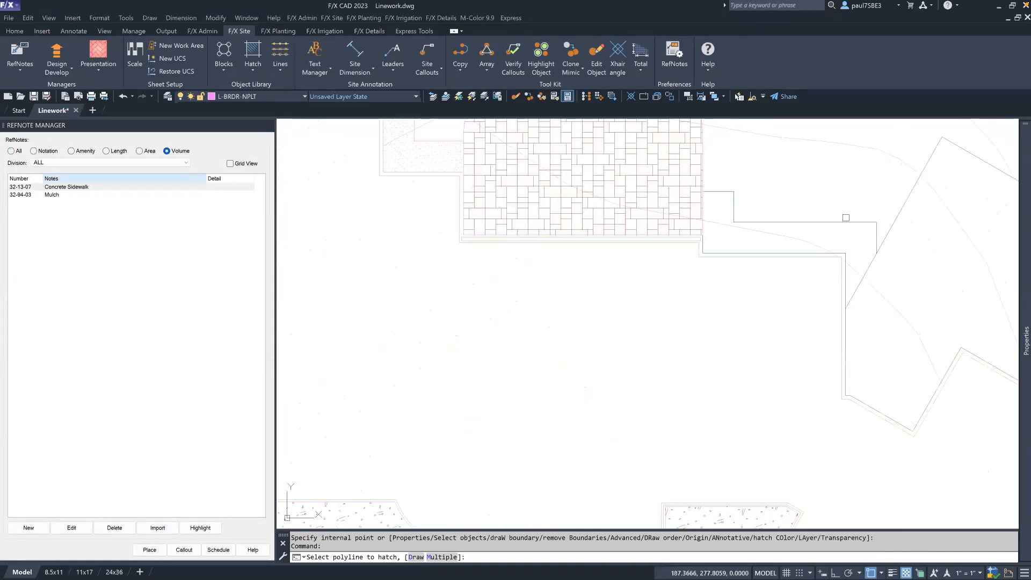
click(849, 224)
scroll(797, 254, down, 4)
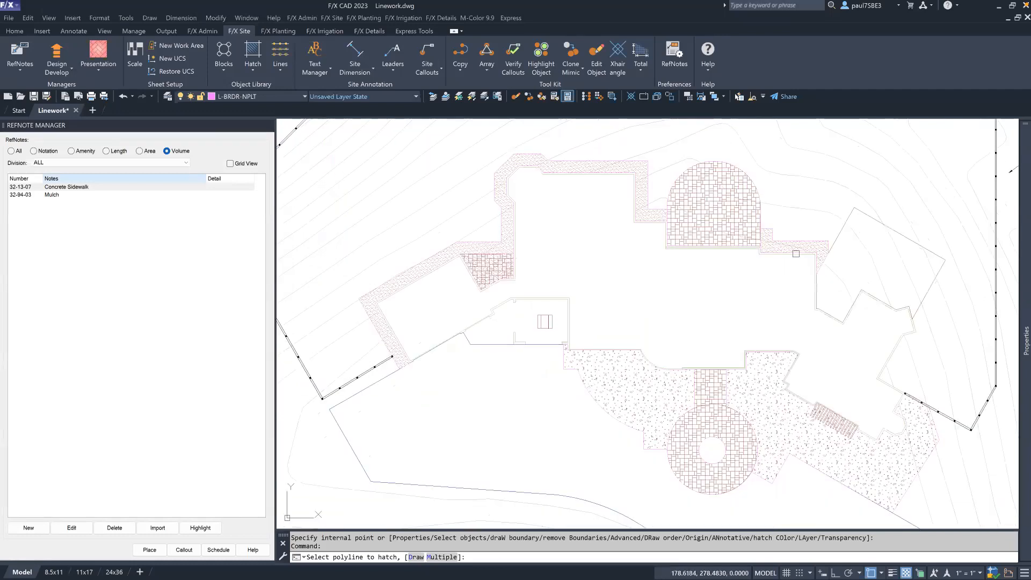
key(Escape)
Step: Delete the paver hatch overlapping the concrete sidewalk in the small angled patch at the western walkway's inner corner
mouse_move(849, 315)
middle_down()
mouse_move(747, 329)
mouse_move(749, 266)
middle_up()
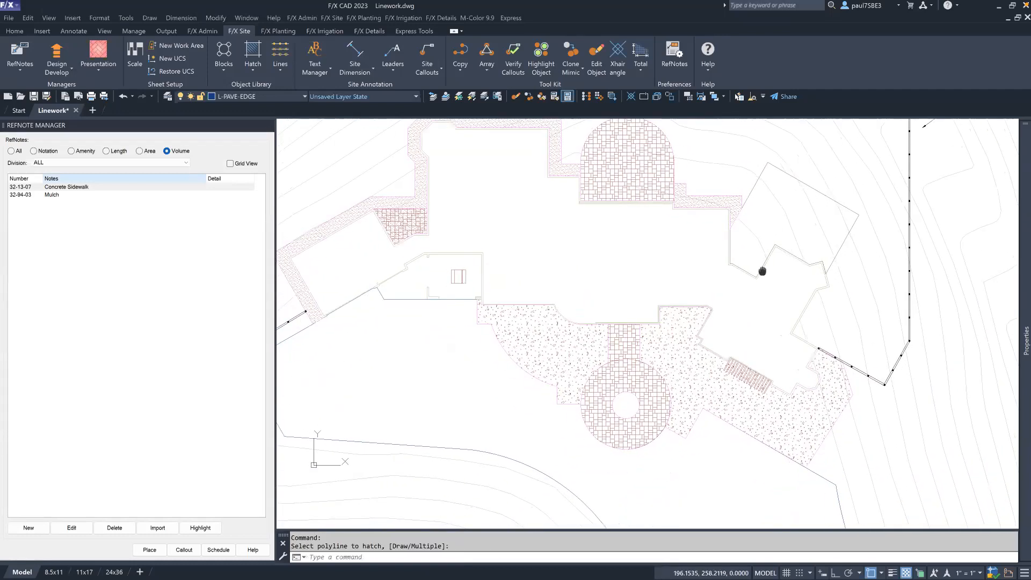
scroll(641, 276, down, 2)
scroll(642, 276, up, 10)
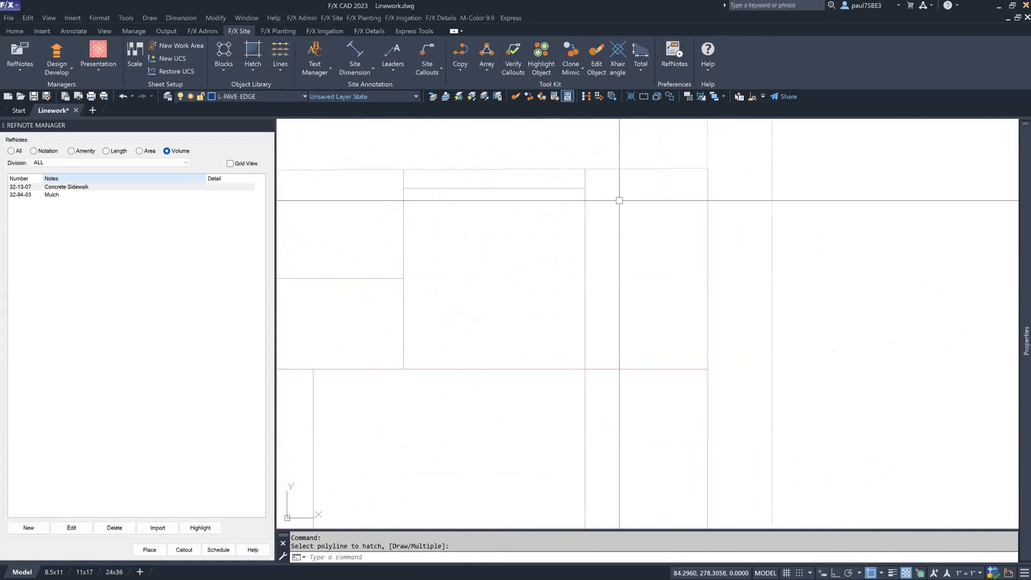
click(586, 176)
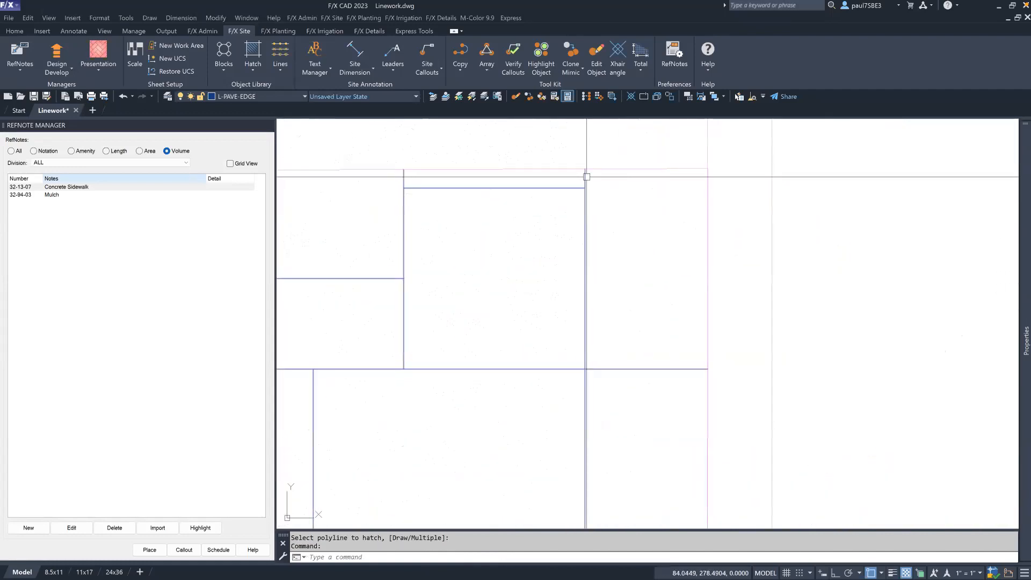
key(Delete)
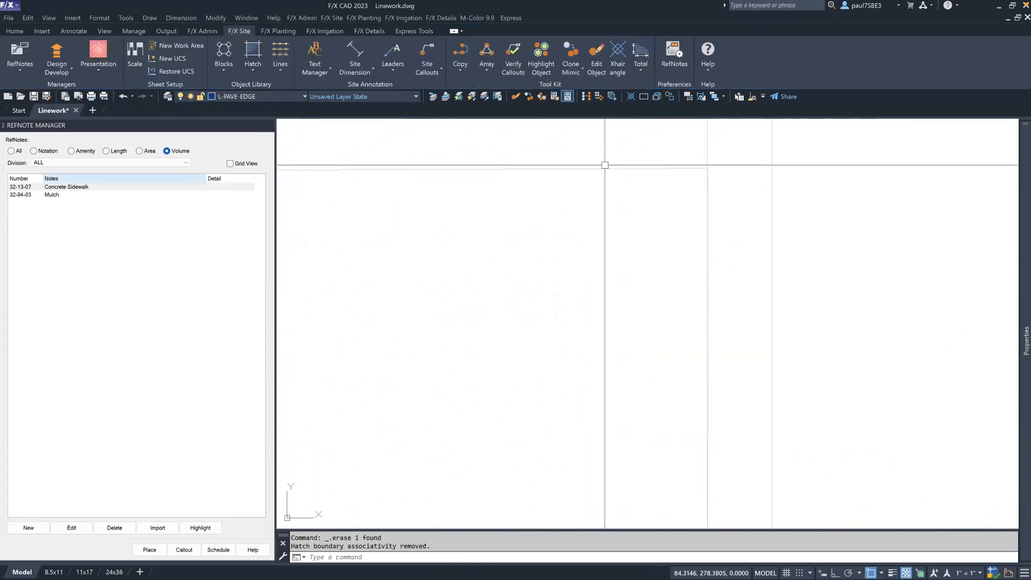
scroll(635, 294, down, 5)
mouse_move(640, 294)
middle_down()
mouse_move(681, 294)
mouse_move(603, 288)
mouse_move(592, 315)
middle_up()
scroll(591, 315, down, 5)
scroll(592, 315, up, 5)
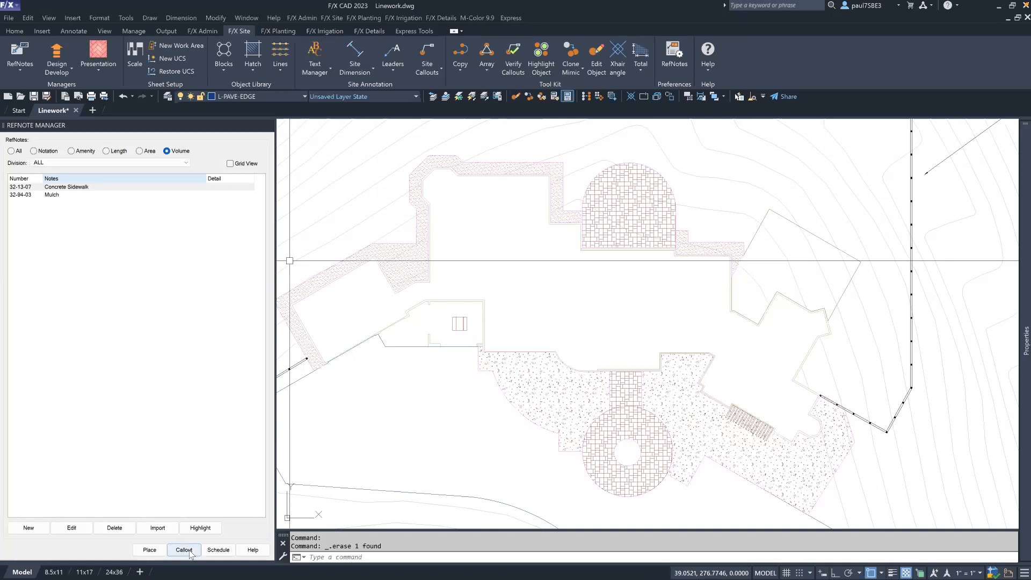
Step: Start a RefNote Callout and label the western wood fence, placing the callout outside the fence corner
click(427, 74)
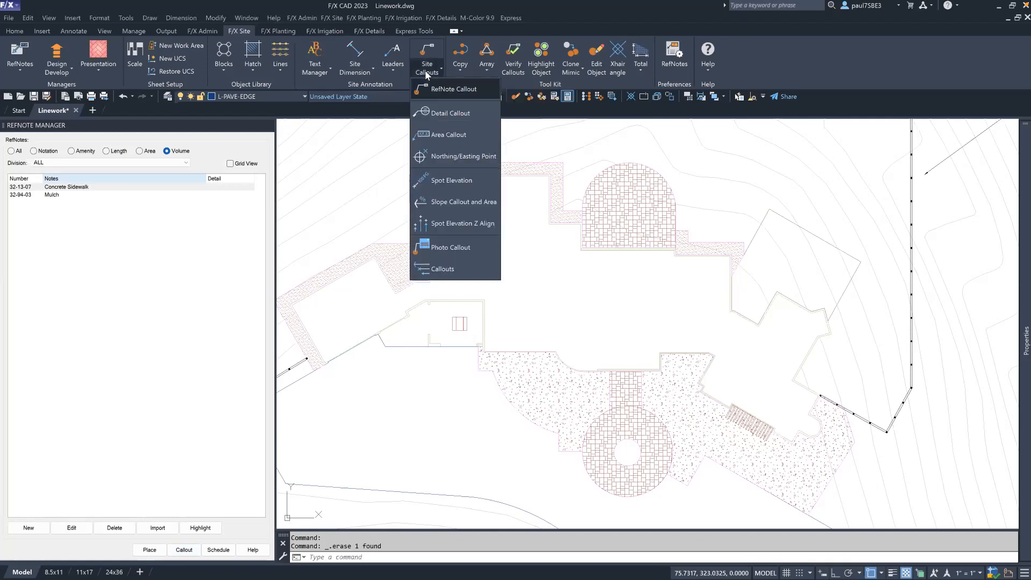
click(451, 91)
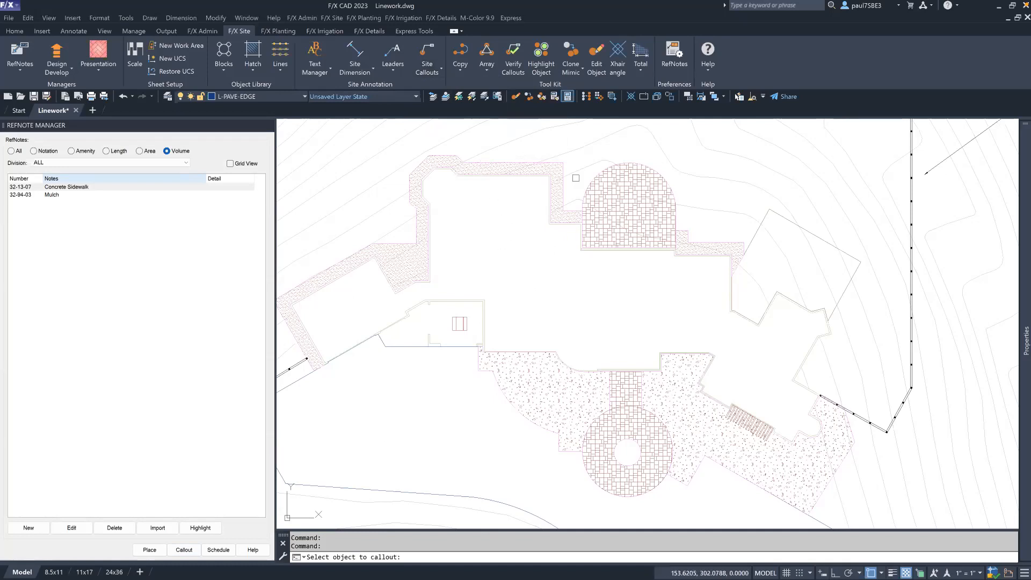
middle_drag(503, 308, 723, 338)
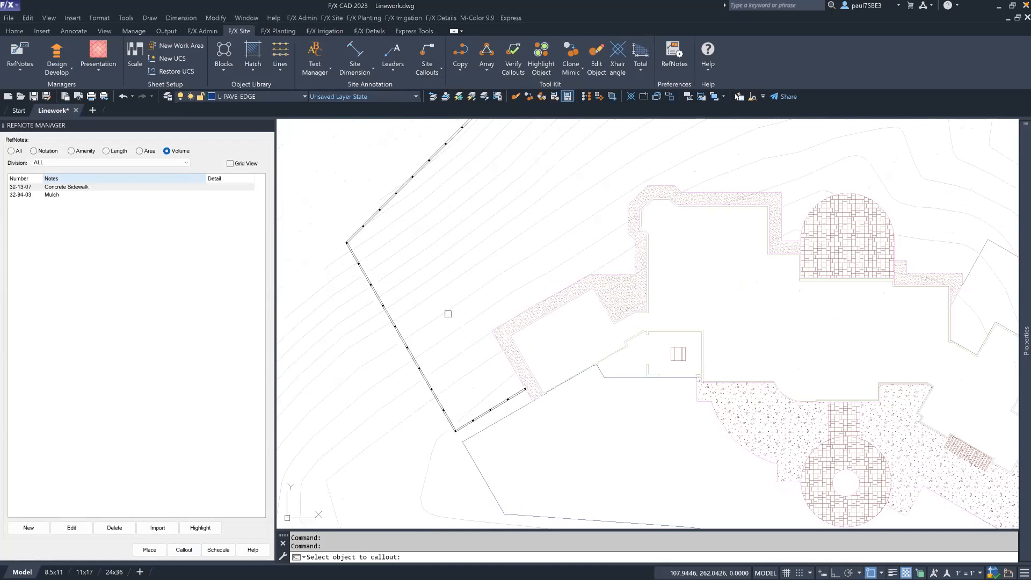
click(388, 314)
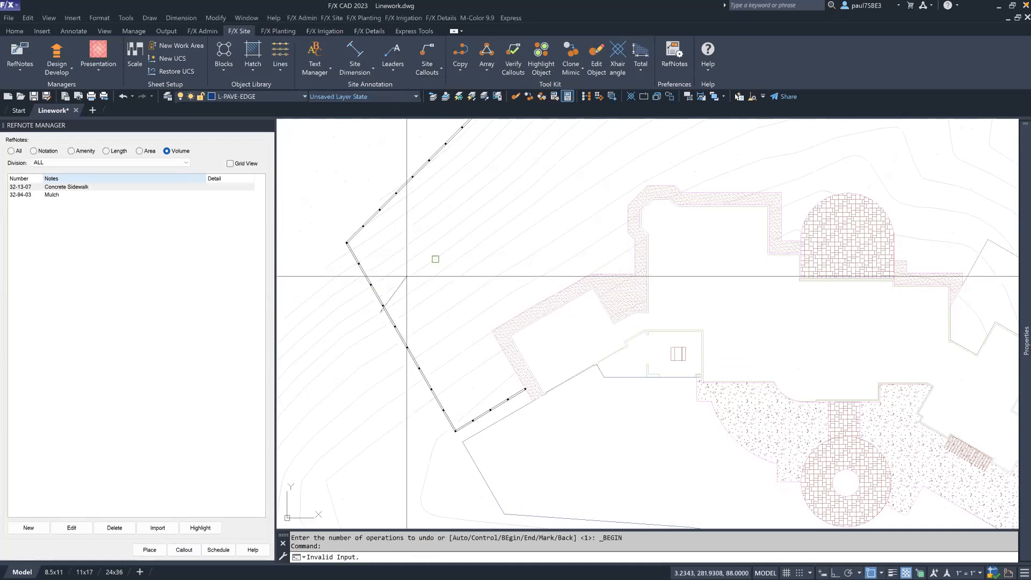
click(309, 236)
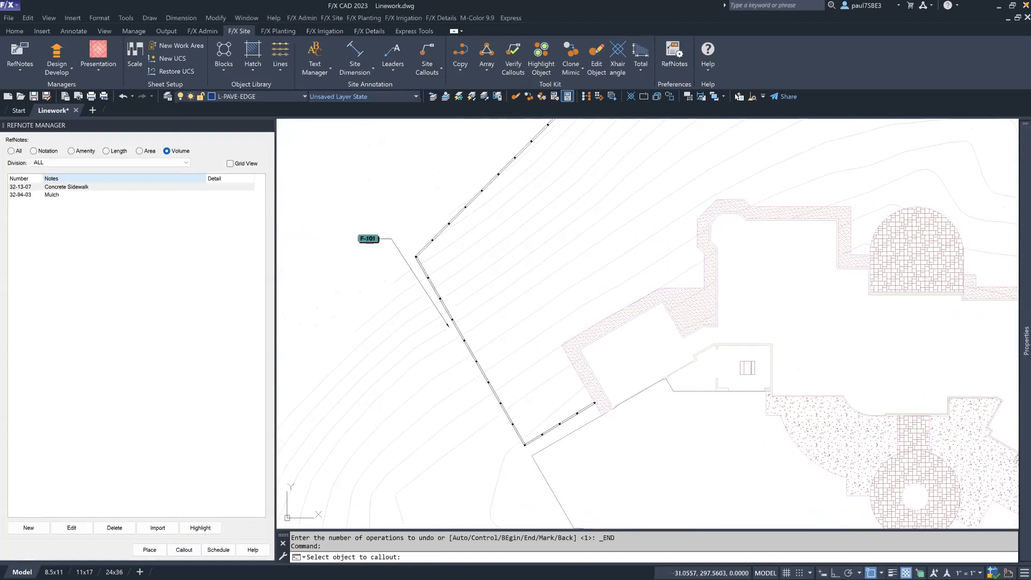
Step: Add a RefNote callout to the concrete sidewalk hatch in the western angled patch, with its label inside the building outline
scroll(697, 314, up, 2)
click(695, 309)
click(747, 229)
click(766, 232)
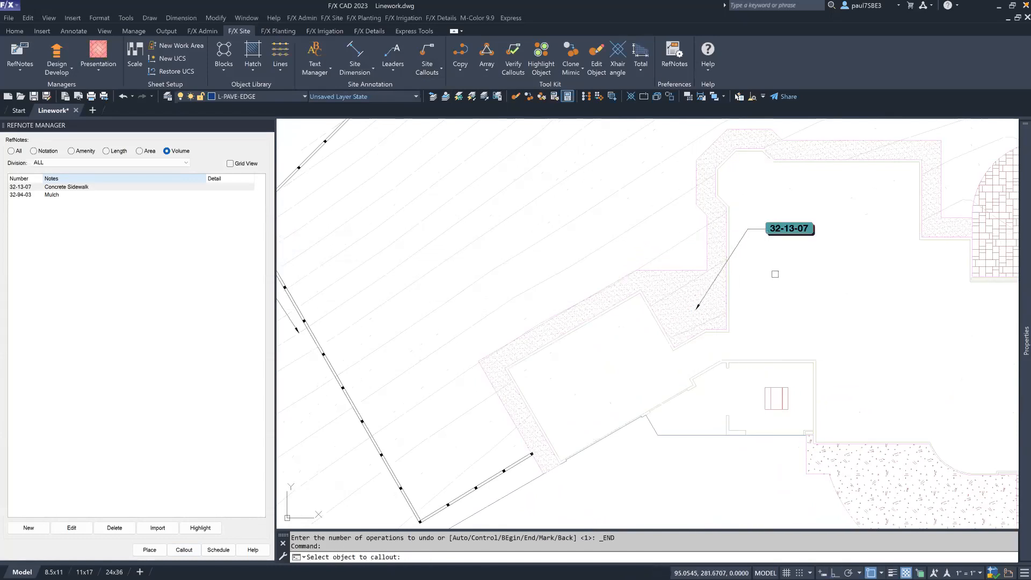
Step: Add a RefNote callout to the domed patio's paver hatch with a horizontal ortho landing, placing the label below the patio
scroll(775, 274, down, 2)
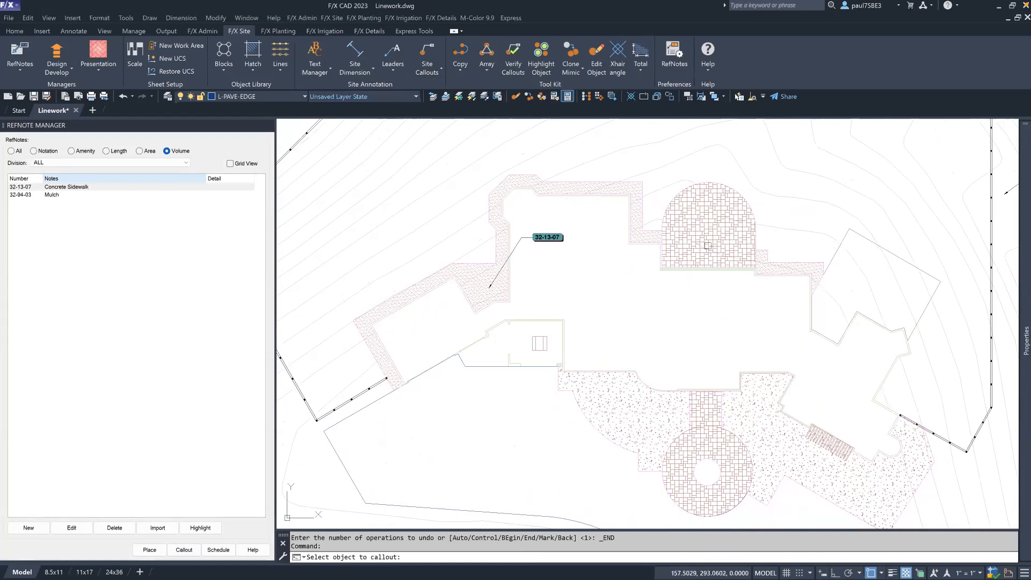
click(699, 248)
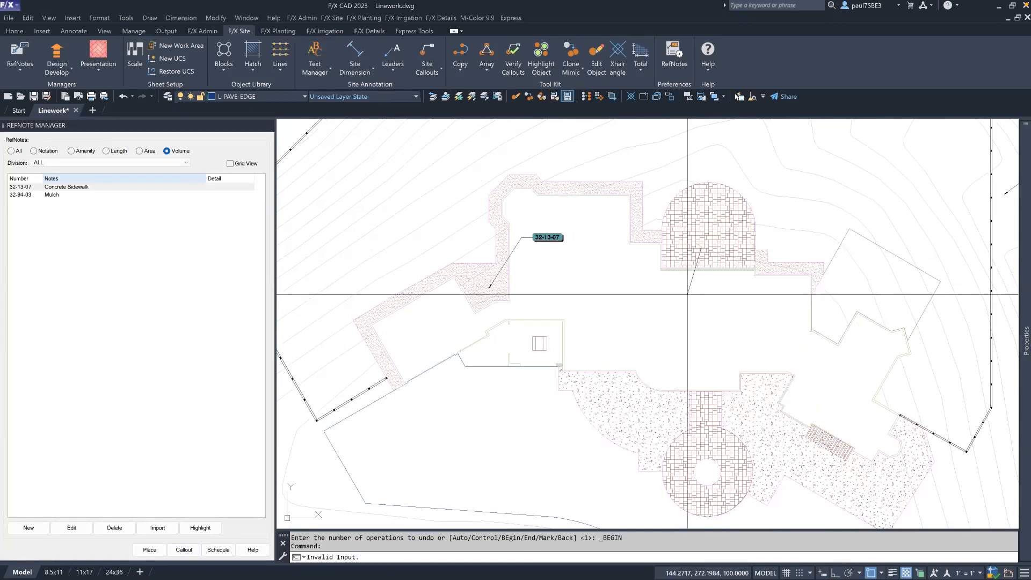
key(F8)
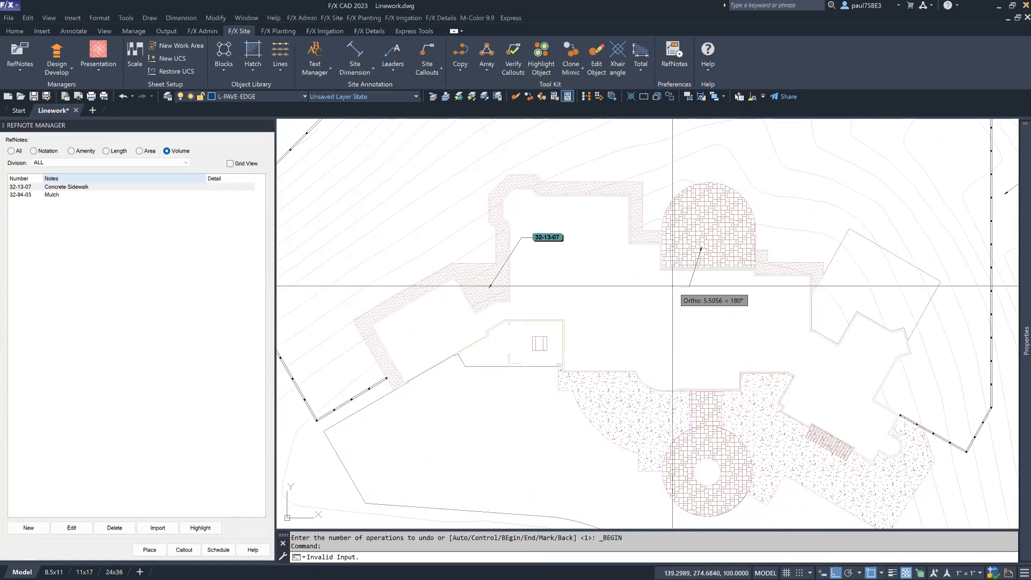
scroll(673, 285, up, 4)
click(682, 286)
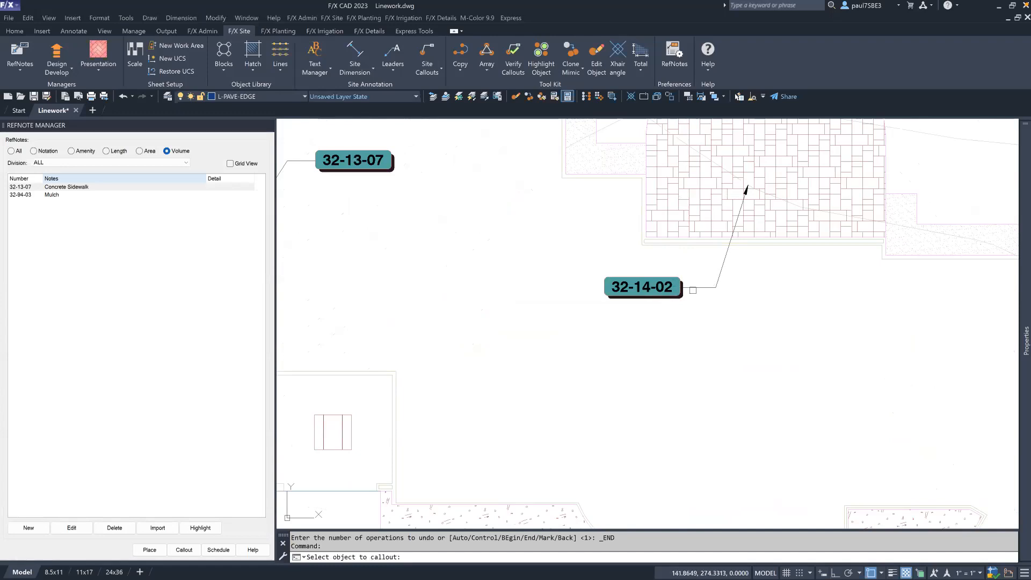
Step: Add a RefNote callout to the custom arbor beside the eastern planting bed, with its label inside the building outline
scroll(712, 334, down, 3)
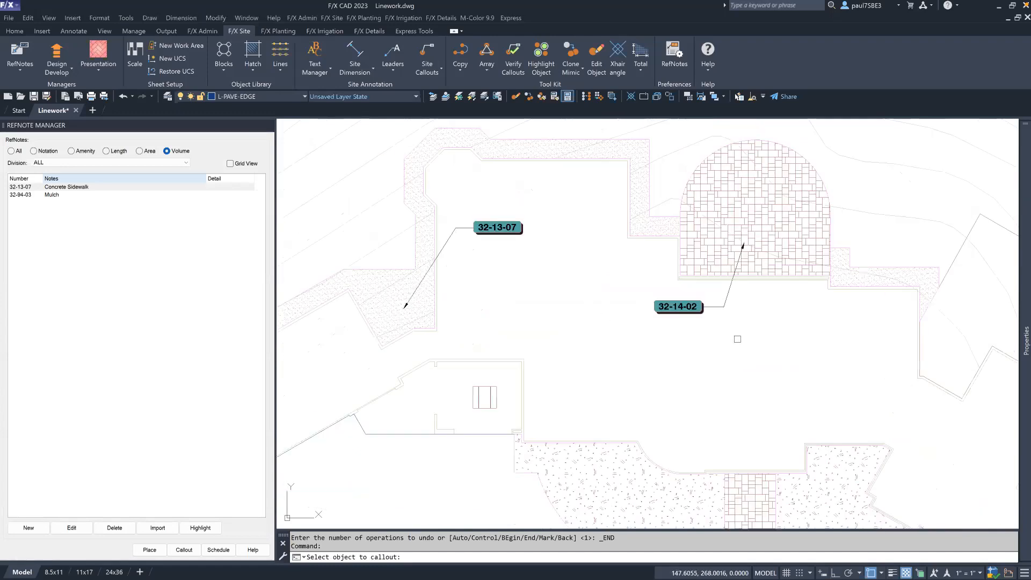
middle_drag(841, 357, 717, 320)
mouse_move(768, 370)
middle_down()
mouse_move(658, 334)
mouse_move(595, 297)
middle_up()
middle_drag(640, 451, 665, 475)
scroll(664, 475, up, 5)
click(604, 332)
click(732, 219)
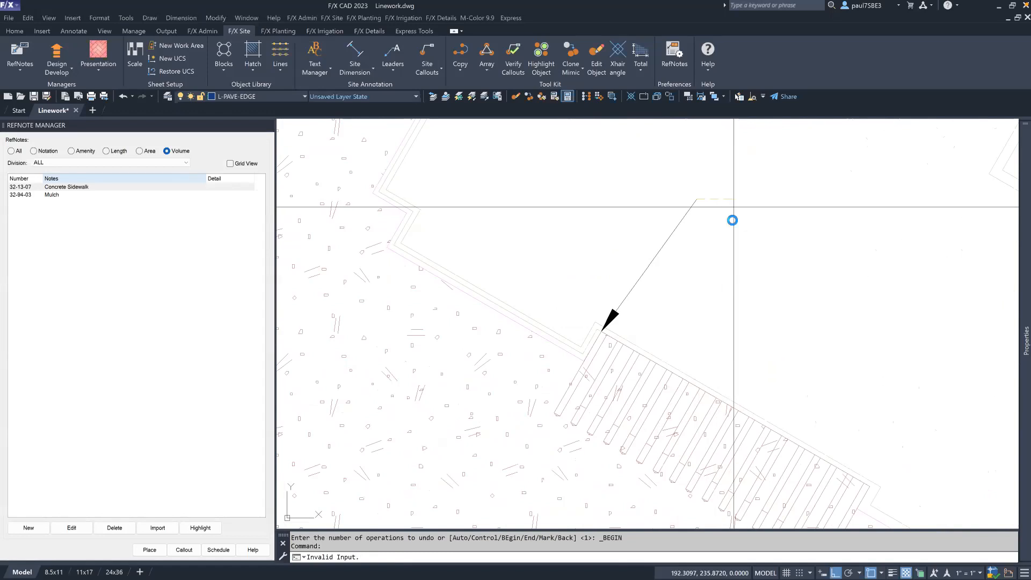
scroll(734, 249, down, 7)
middle_drag(731, 253, 793, 354)
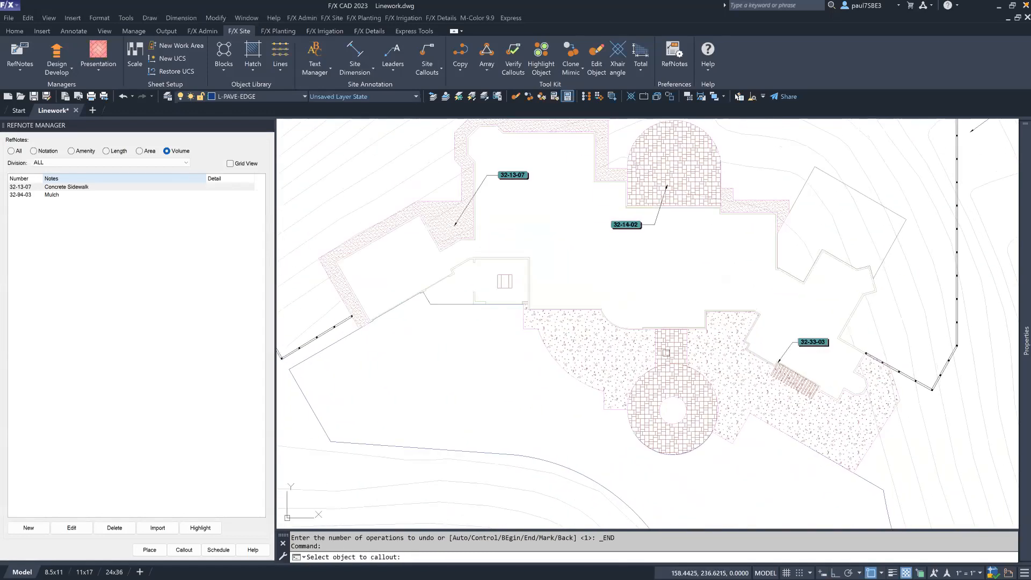
Step: Add a RefNote callout to the mulch hatch south of the building, with its label inside the building outline
click(582, 332)
click(606, 295)
key(Escape)
scroll(654, 309, down, 3)
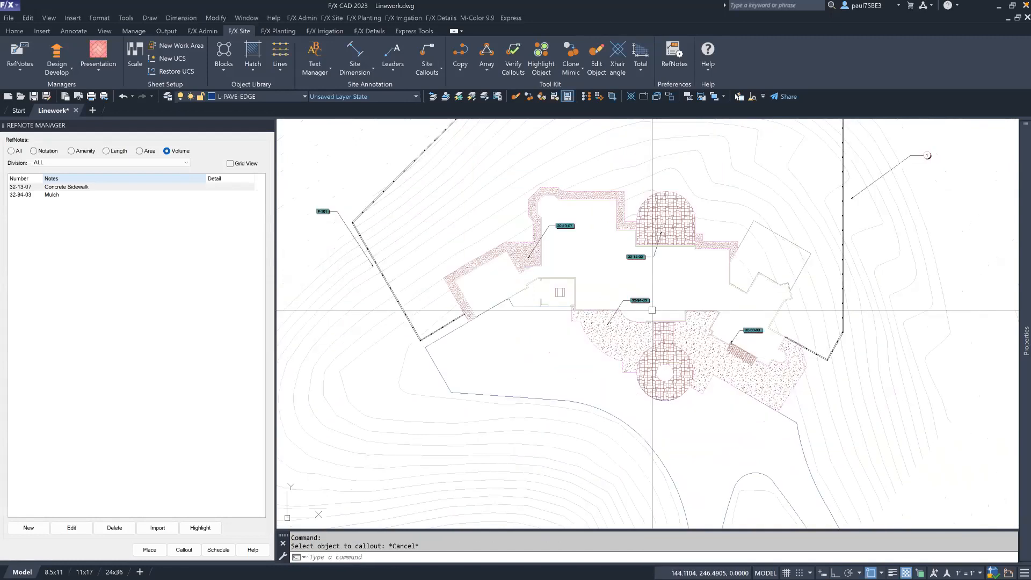
middle_drag(571, 335, 602, 367)
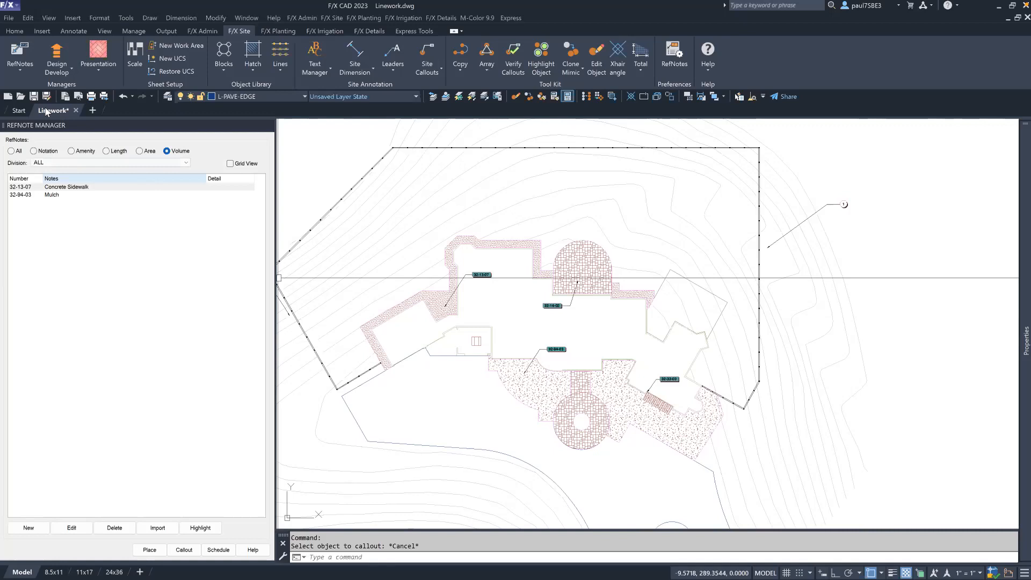
Step: Open the RefNote Schedule settings and exclude xrefs from the schedule
click(23, 73)
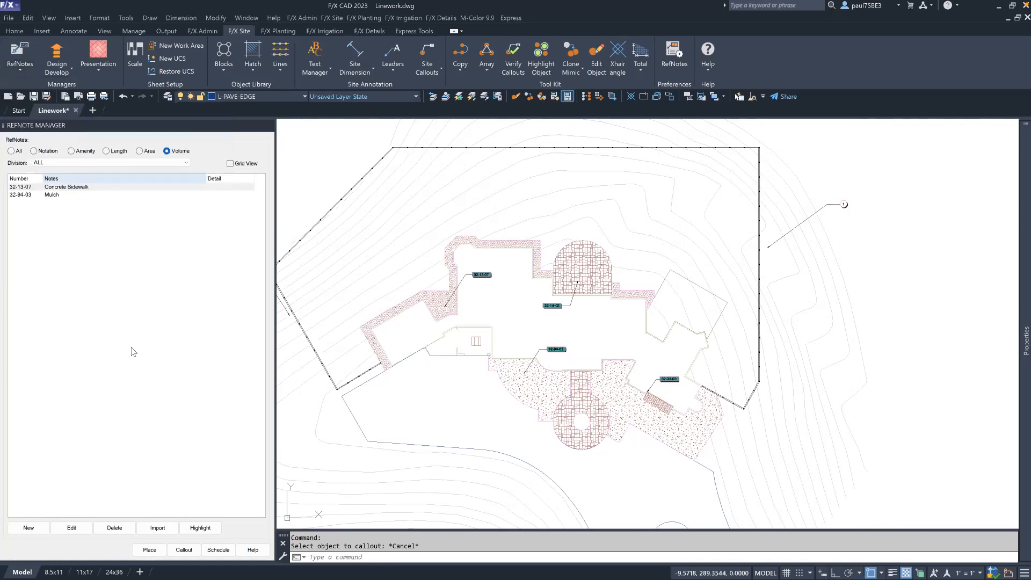
click(224, 550)
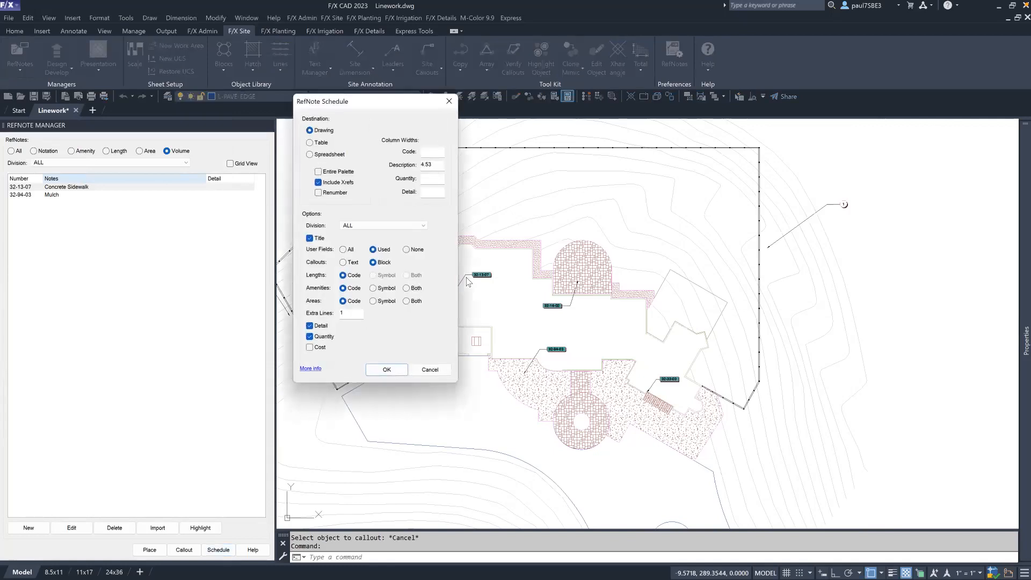
drag(383, 103, 423, 138)
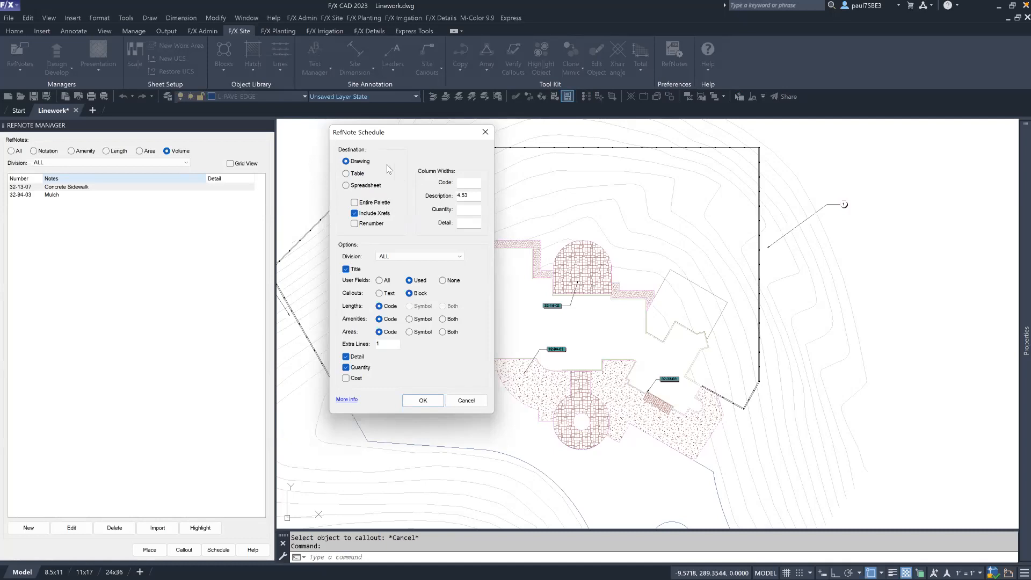
click(355, 203)
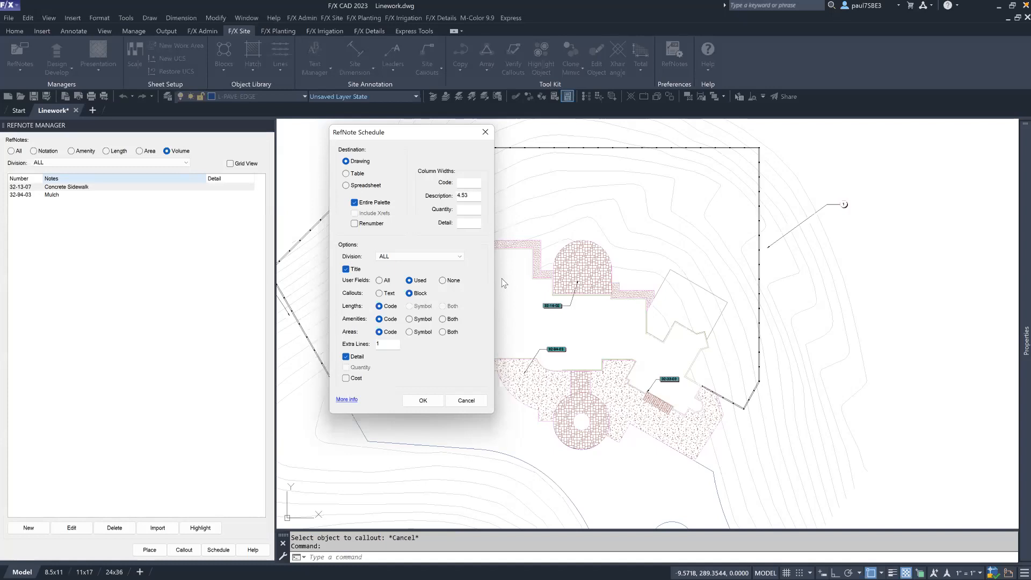
click(355, 223)
click(355, 203)
click(355, 222)
click(354, 213)
Step: Try limiting the schedule to division 32 Exterior Improvements, and return the division to ALL
click(424, 257)
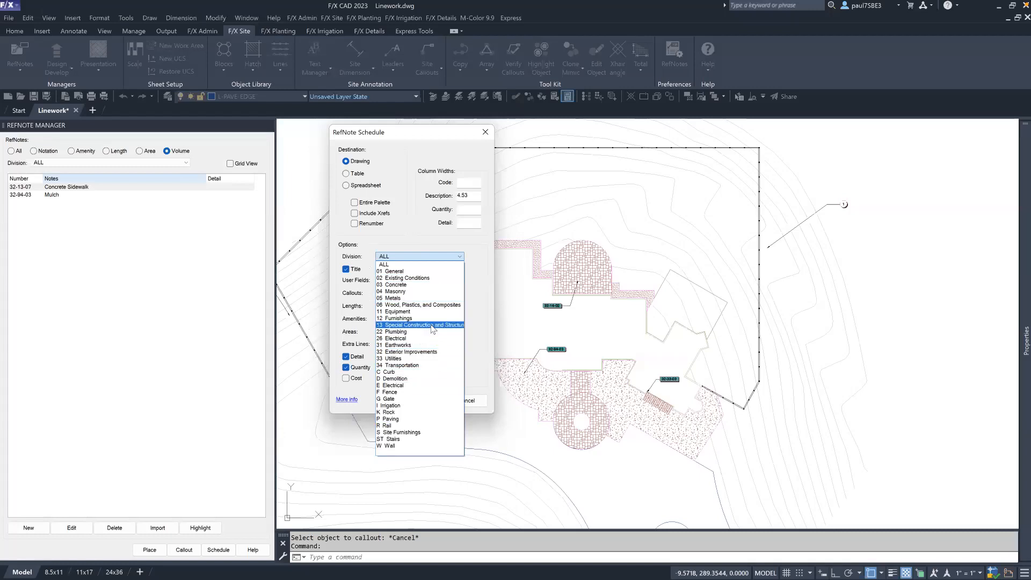
click(444, 352)
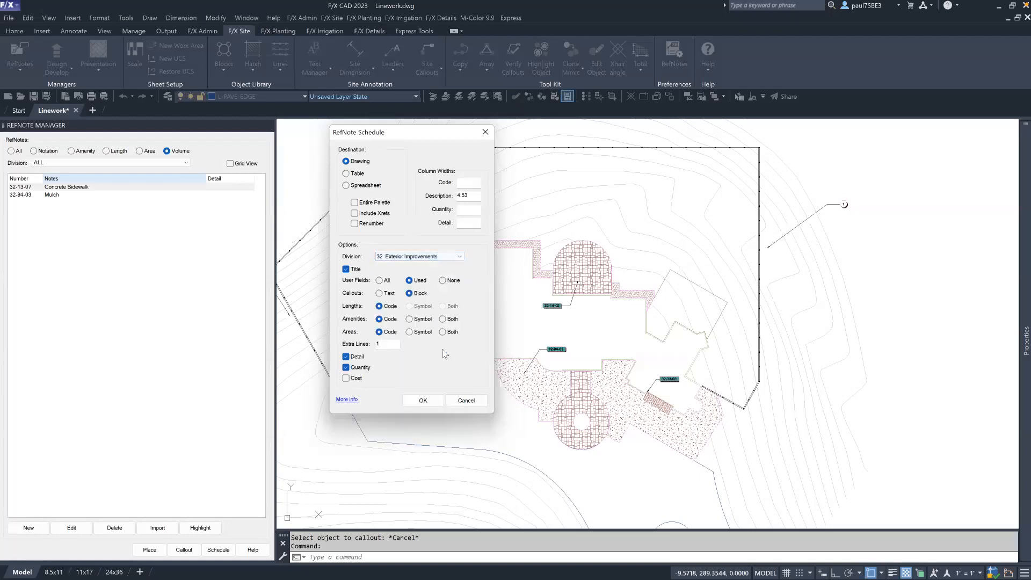
click(440, 258)
click(436, 265)
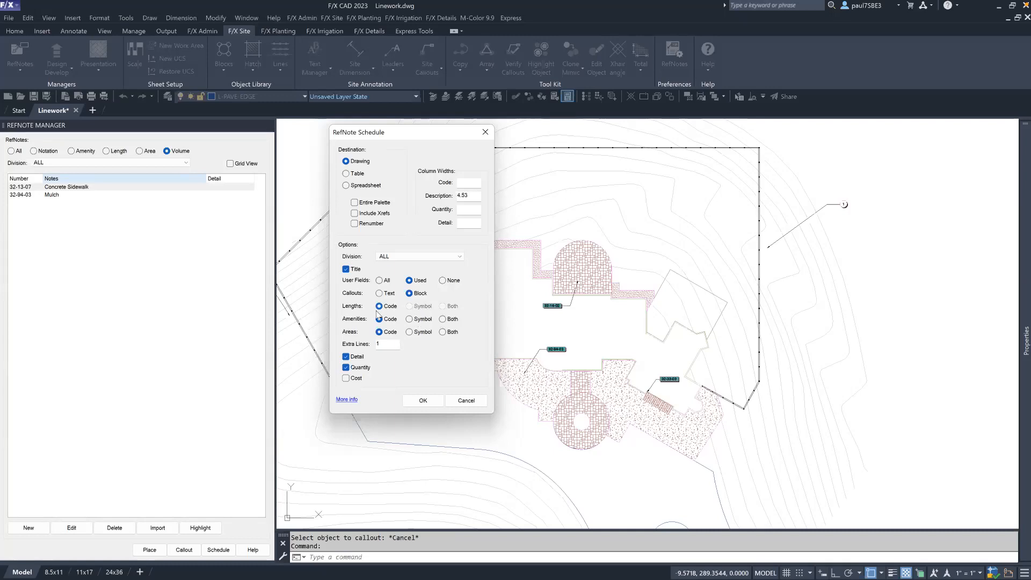
Step: Exclude details and include costs in the RefNote schedule, and place it in the empty area east of the site plan
click(347, 357)
click(346, 378)
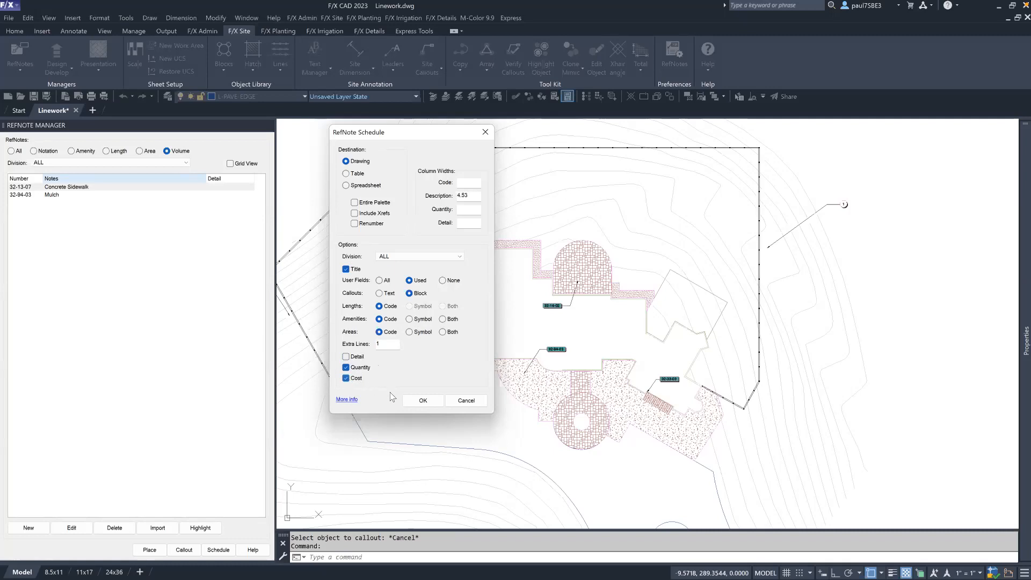
click(423, 401)
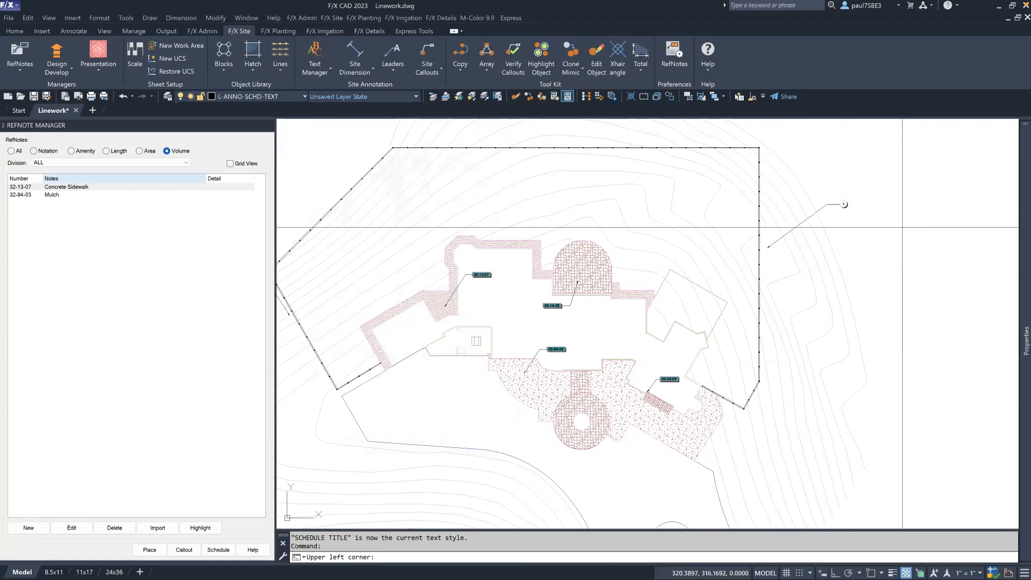
click(903, 210)
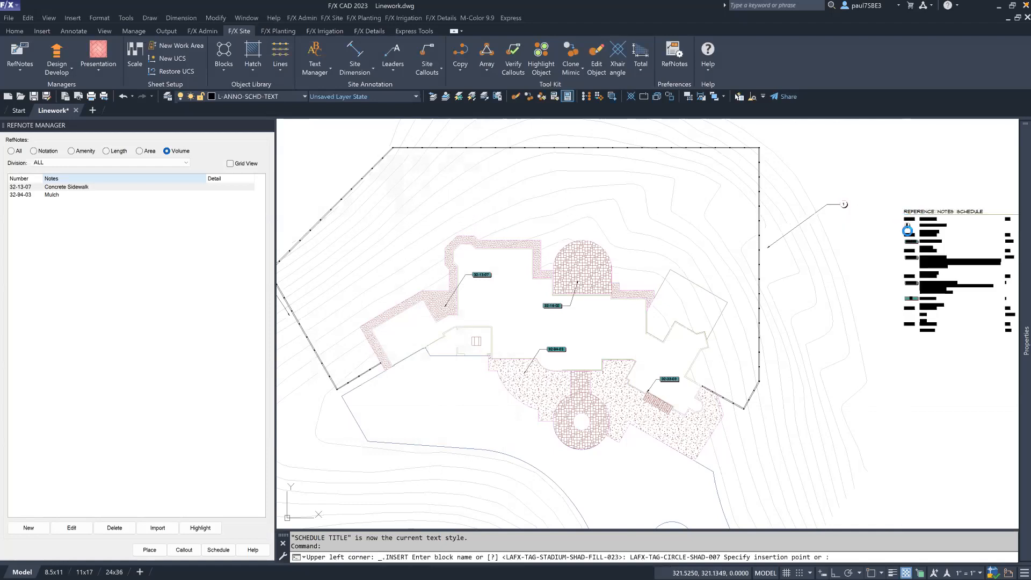
Step: Examine the quantities, costs and totals in the reference notes schedule, and compare its symbols with the callouts on the plan
mouse_move(974, 261)
middle_down()
mouse_move(872, 282)
mouse_move(718, 281)
middle_up()
scroll(725, 285, up, 2)
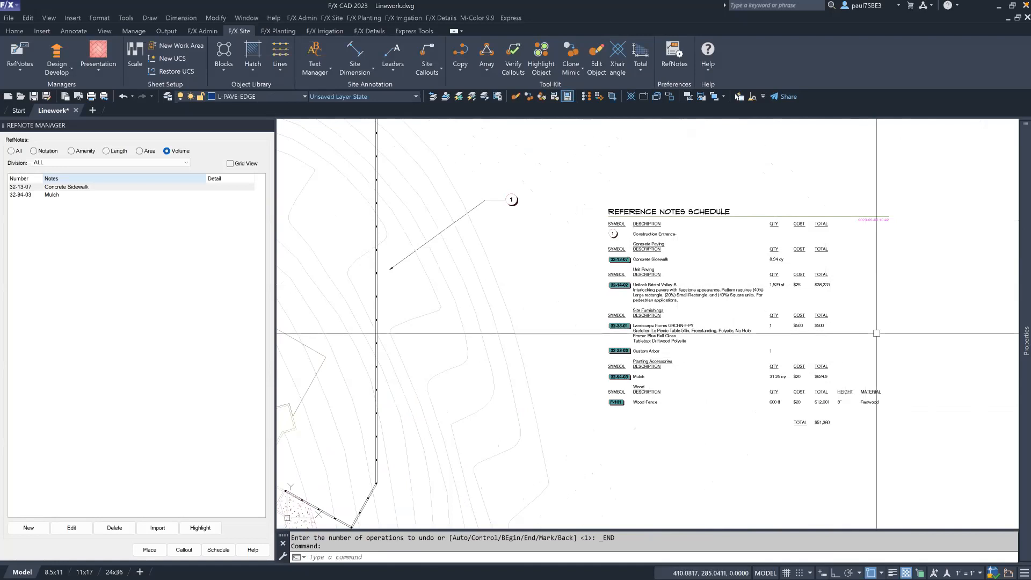
scroll(781, 384, up, 2)
scroll(781, 383, down, 2)
scroll(781, 383, up, 2)
middle_drag(661, 215, 633, 327)
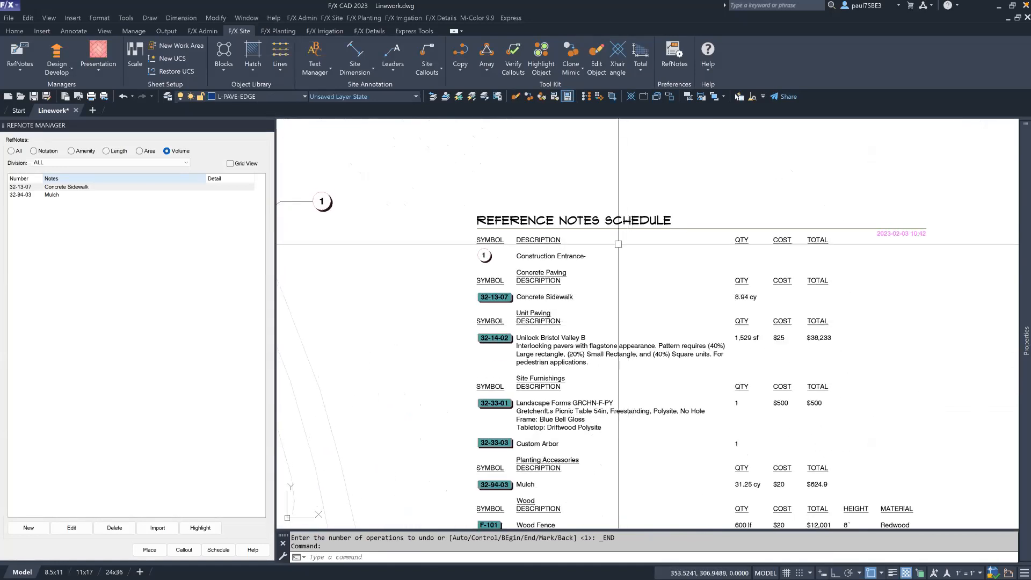
middle_drag(742, 455, 742, 391)
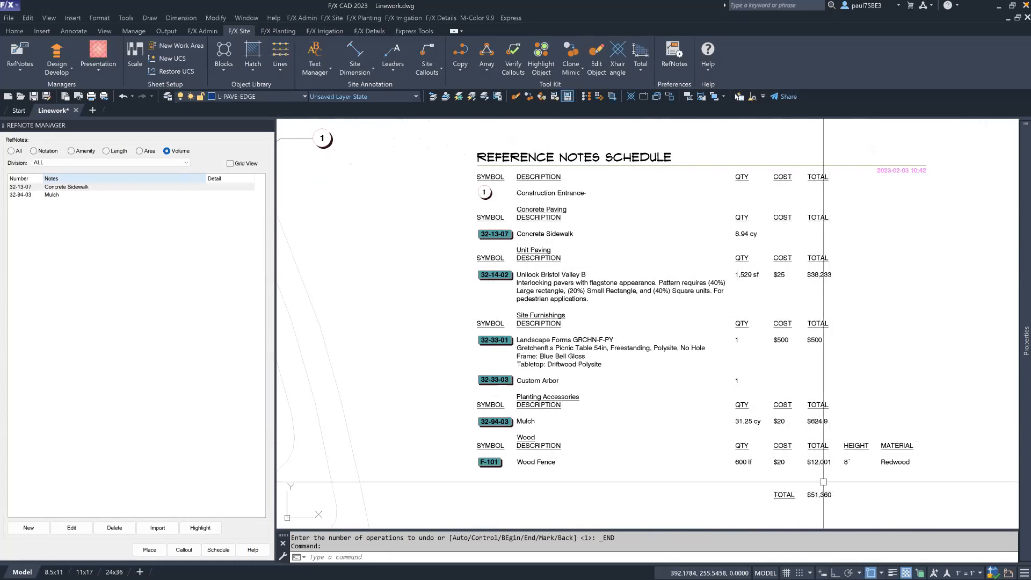
scroll(784, 416, down, 2)
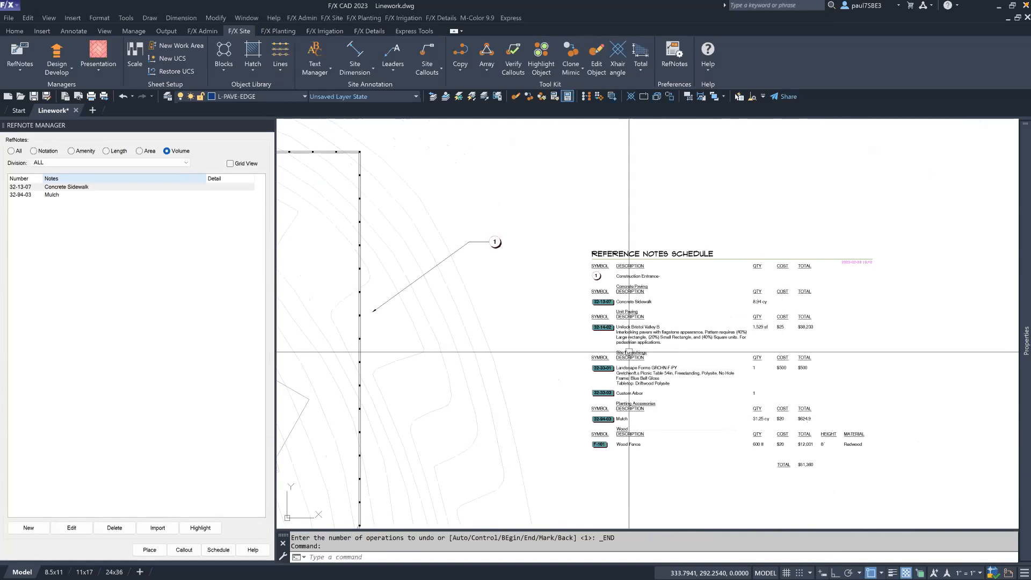
mouse_move(476, 377)
middle_down()
mouse_move(584, 305)
mouse_move(628, 292)
middle_up()
scroll(628, 292, down, 2)
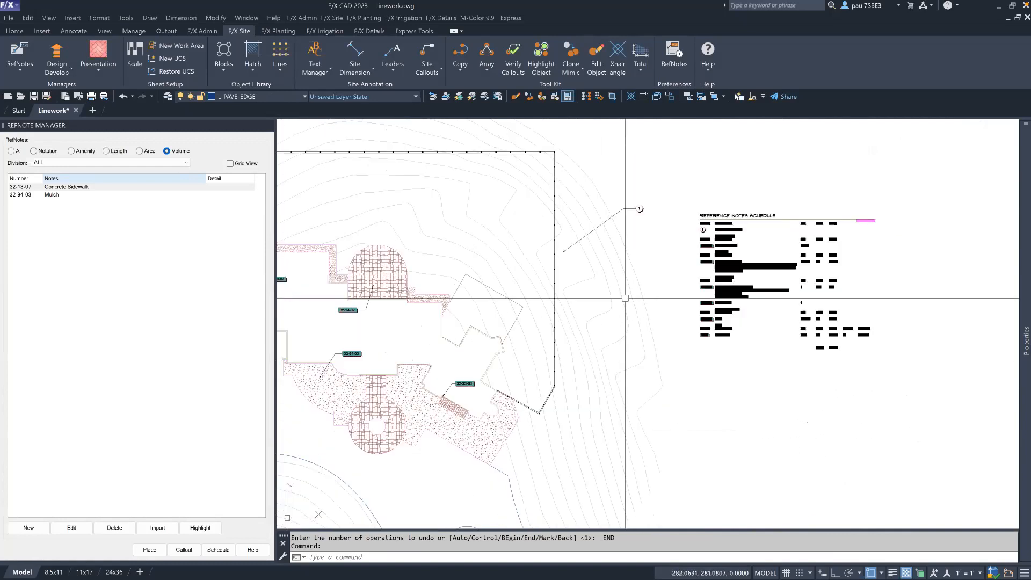
middle_drag(540, 402, 718, 364)
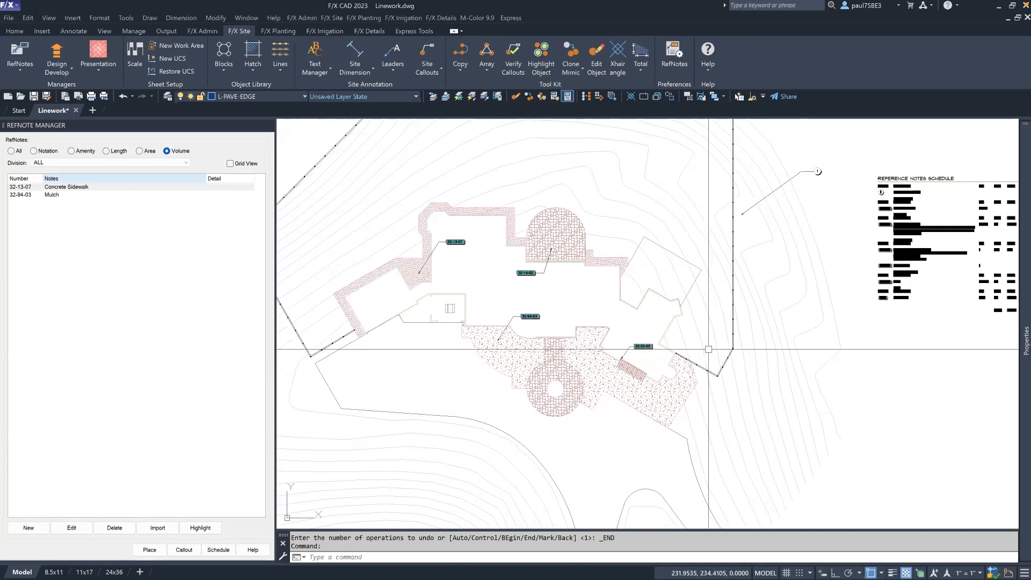
middle_drag(488, 230, 518, 224)
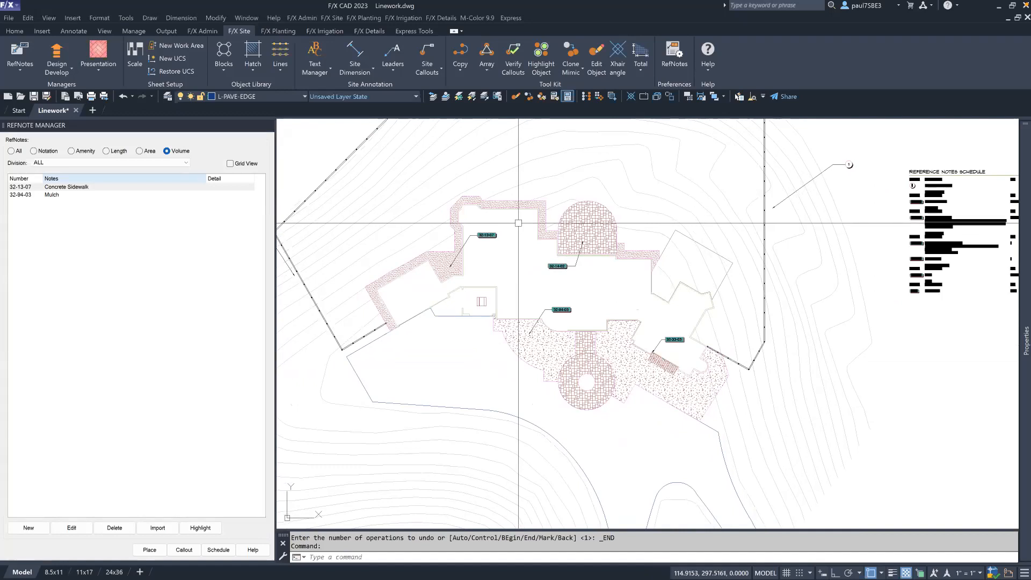
Step: Close the RefNote Manager and use Color Render to assign colour SCLR-C09 to the Mulch area
click(268, 127)
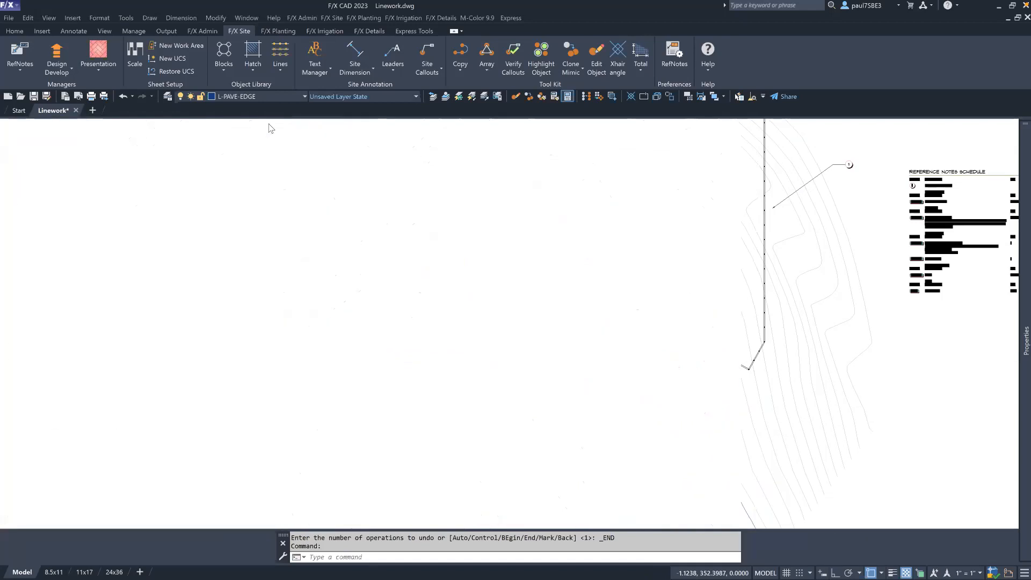
scroll(412, 206, up, 2)
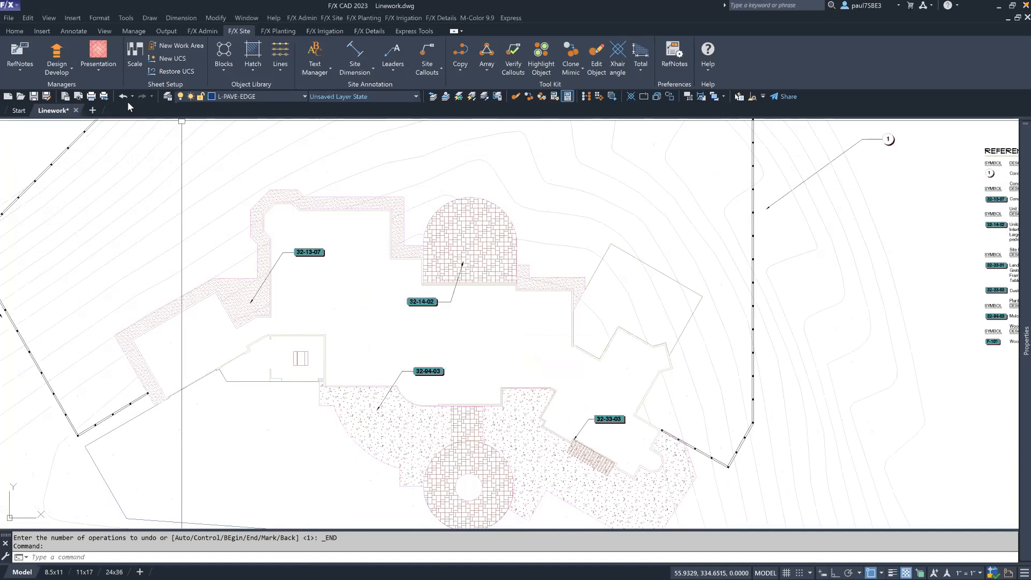
click(111, 76)
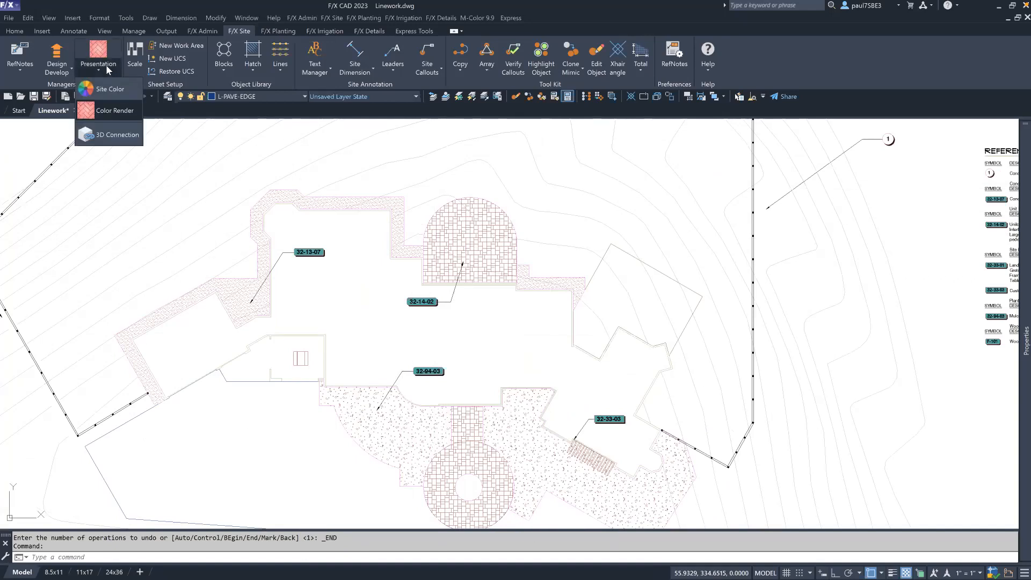
click(117, 112)
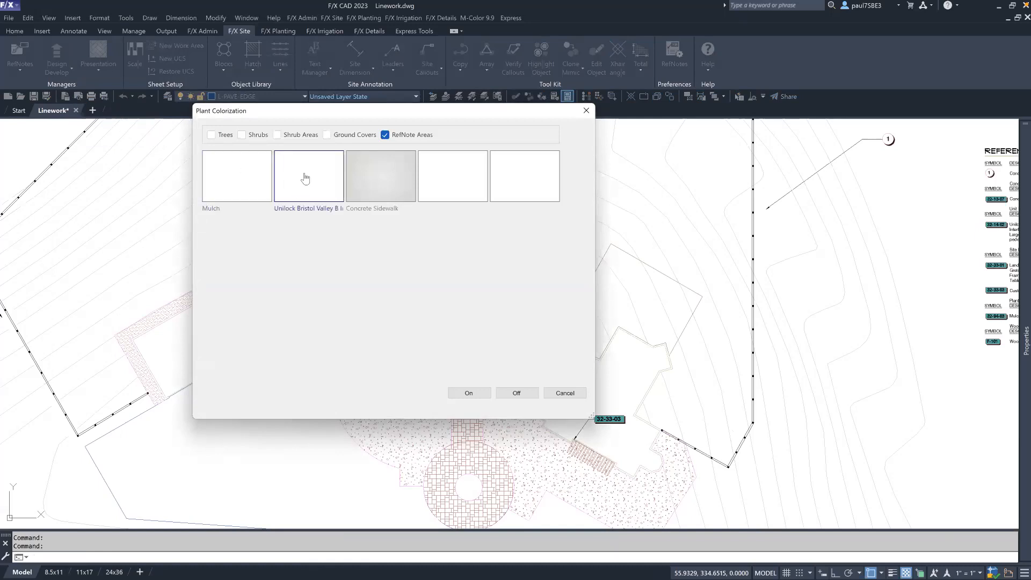
click(243, 180)
drag(585, 161, 589, 194)
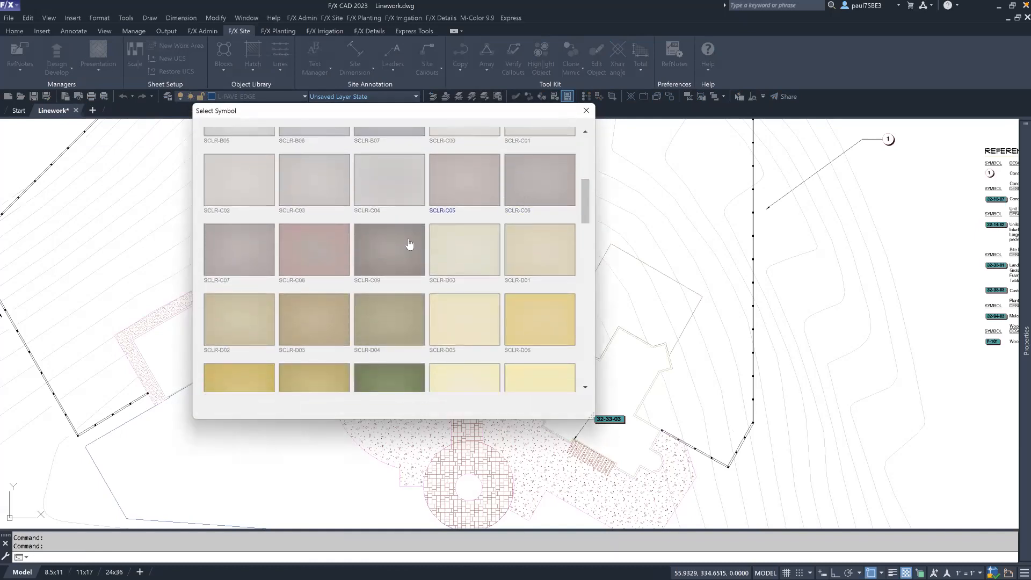
click(383, 246)
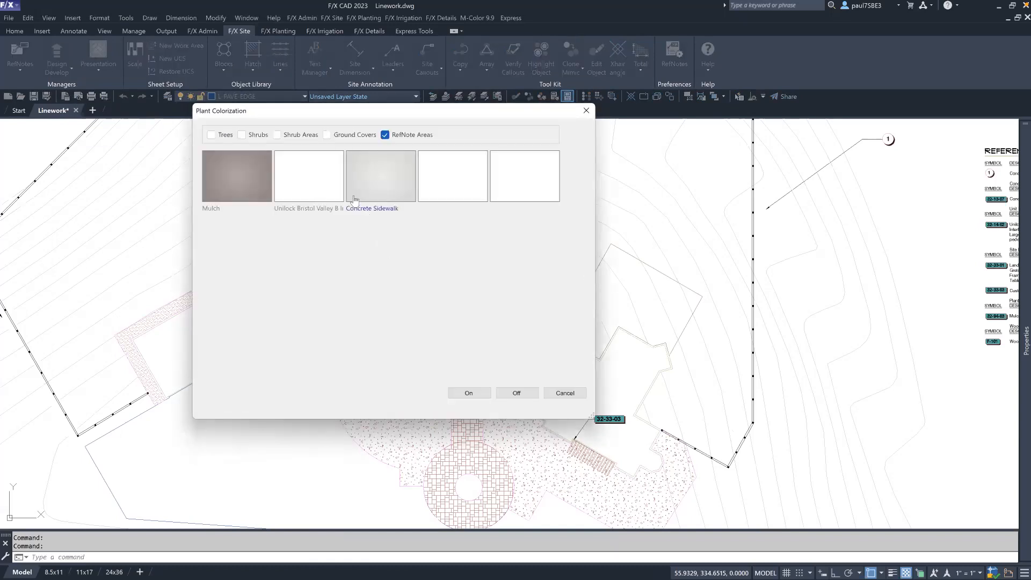
Step: Assign a pinkish-grey colour lighter than the mulch to the Unilock Bristol Valley B area and turn the colour rendering on
click(323, 186)
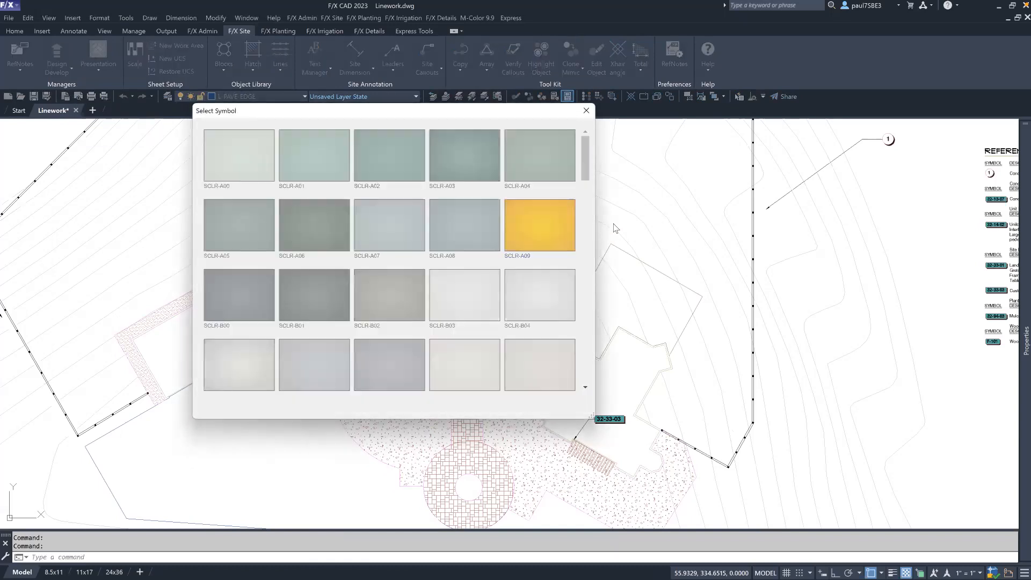
drag(586, 167, 594, 221)
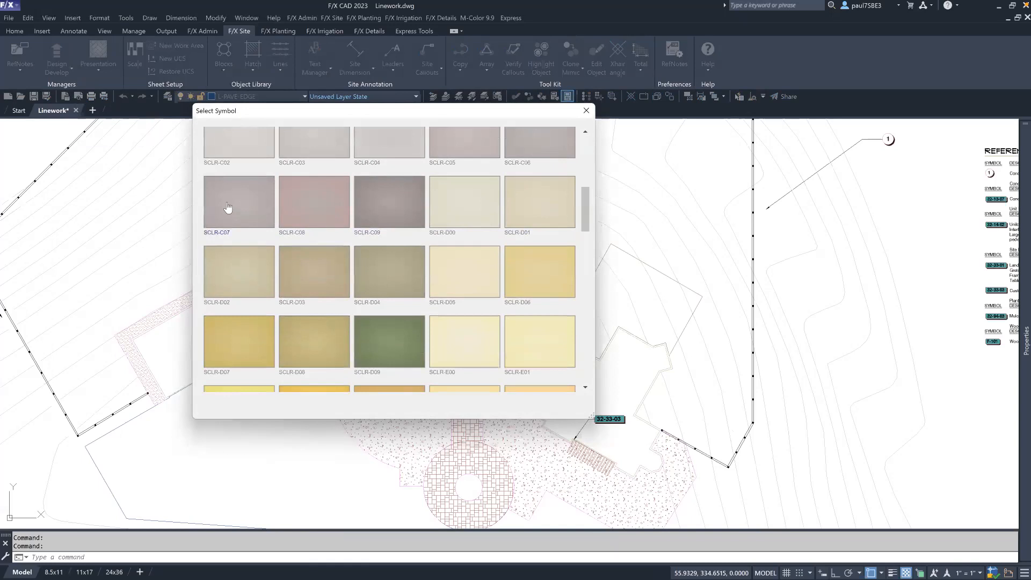
click(388, 210)
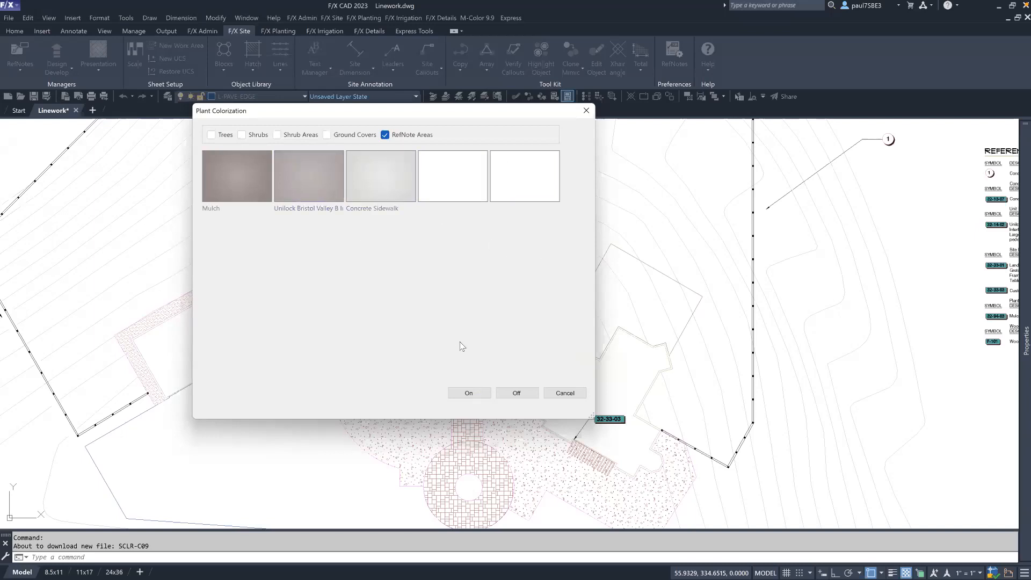
click(469, 393)
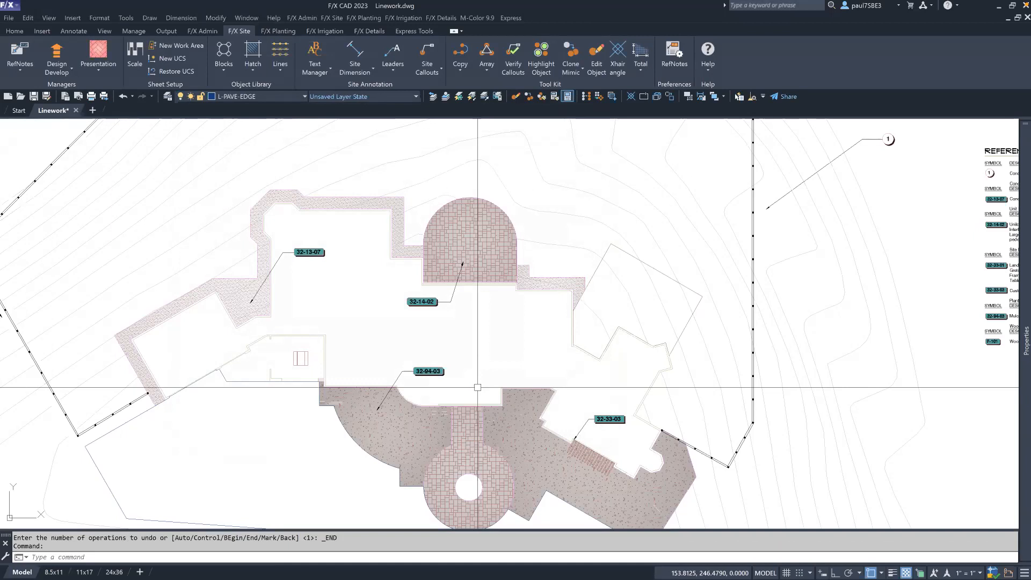
middle_drag(462, 320, 464, 255)
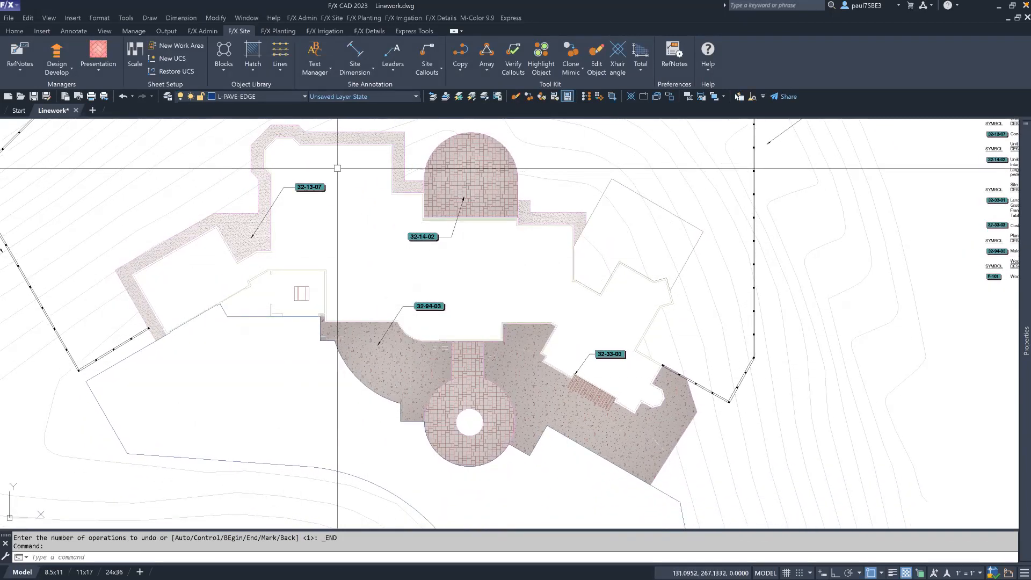
click(104, 76)
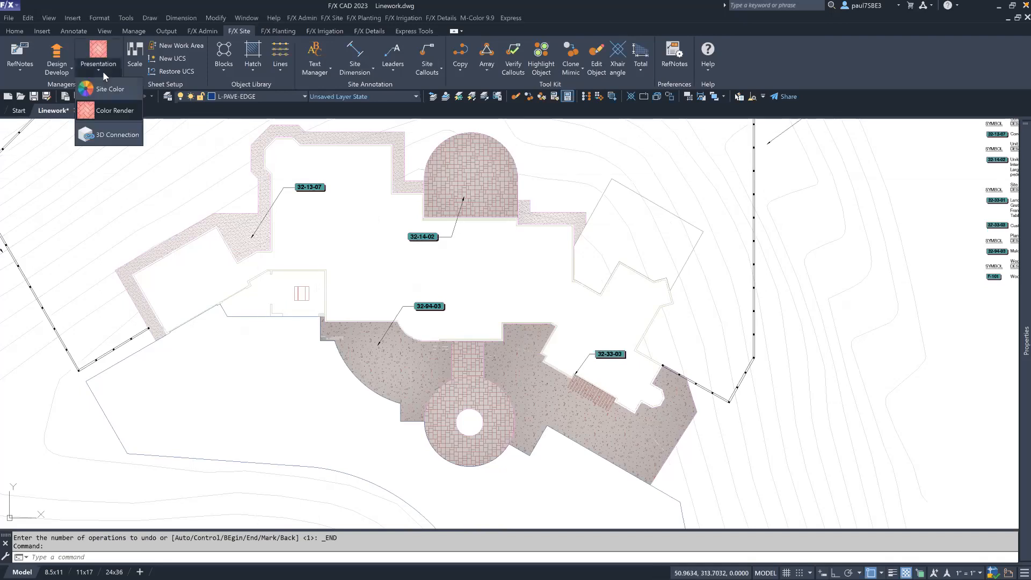
click(307, 219)
click(320, 223)
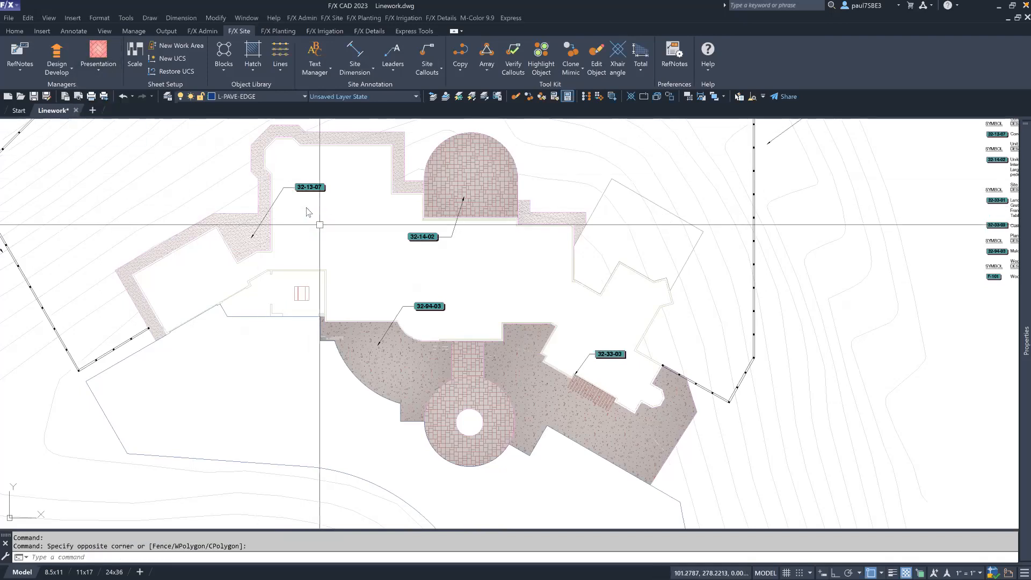
Step: Use Site Color to fill the small three-part square symbol west of the 32-94-03 callout with grey
scroll(276, 294, up, 6)
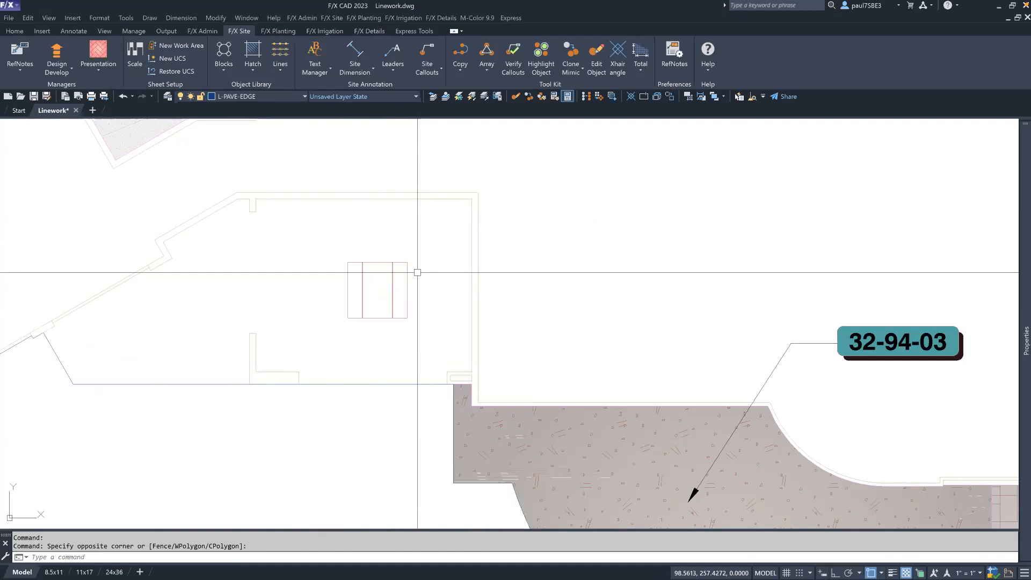
text(sitecolor)
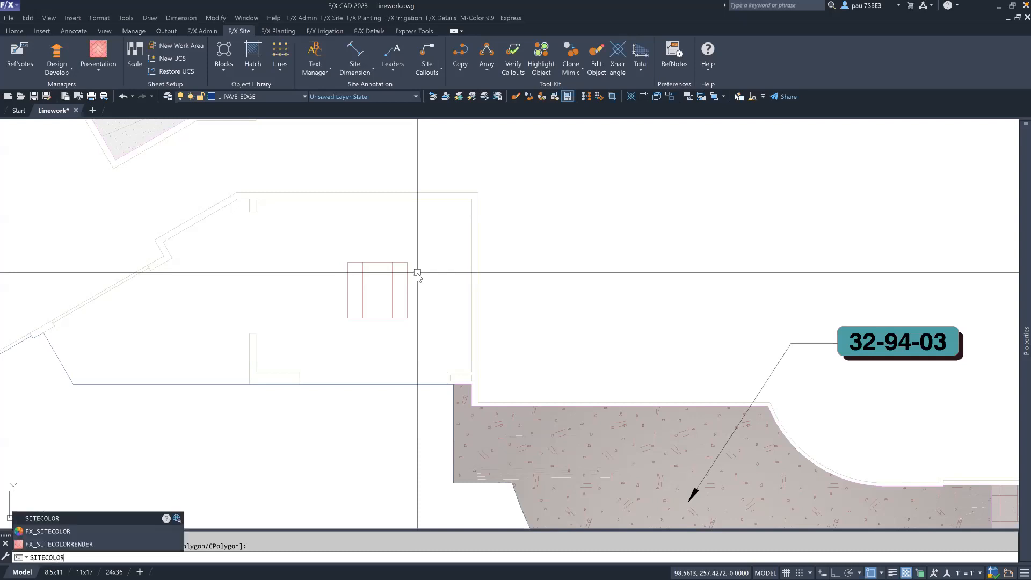
key(Escape)
click(100, 69)
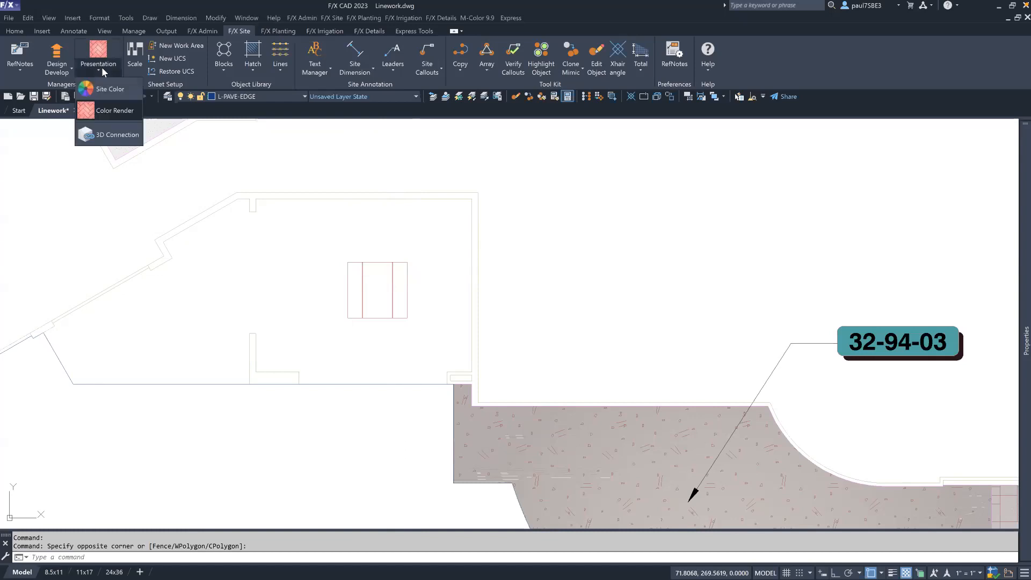
click(123, 95)
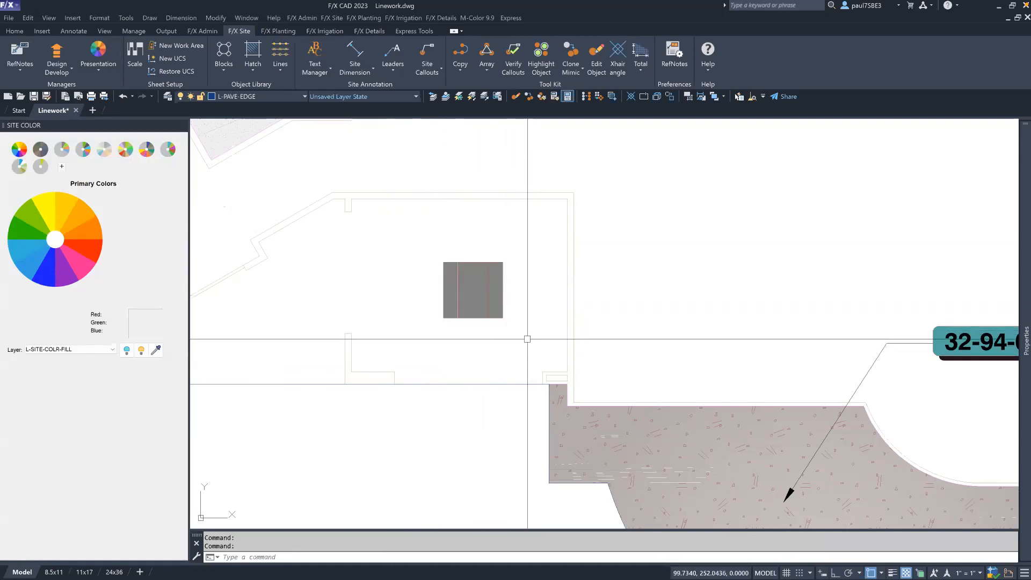
Step: Turn the site colour fill off and on again to compare the views, and close Site Color
click(127, 350)
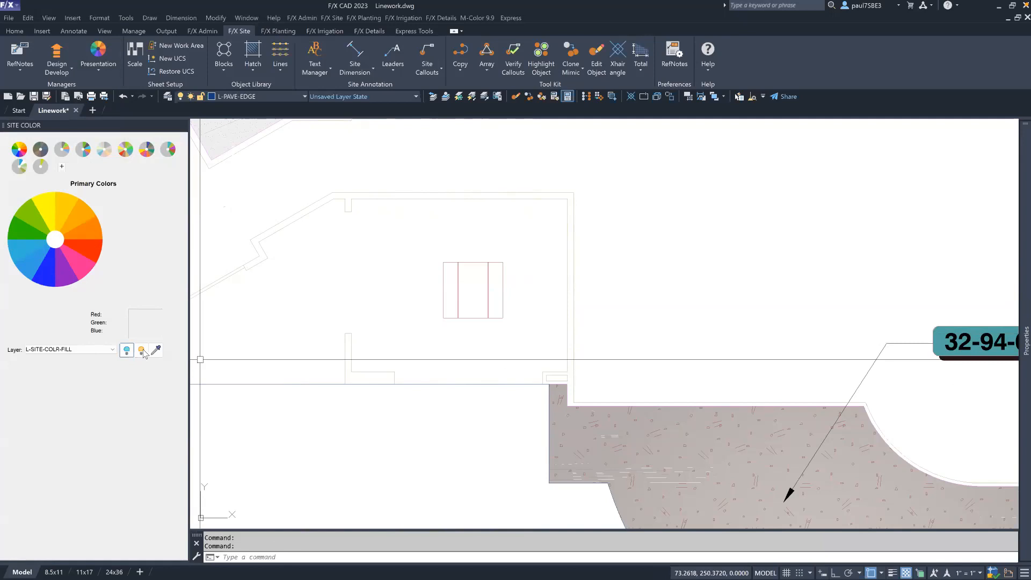
click(142, 350)
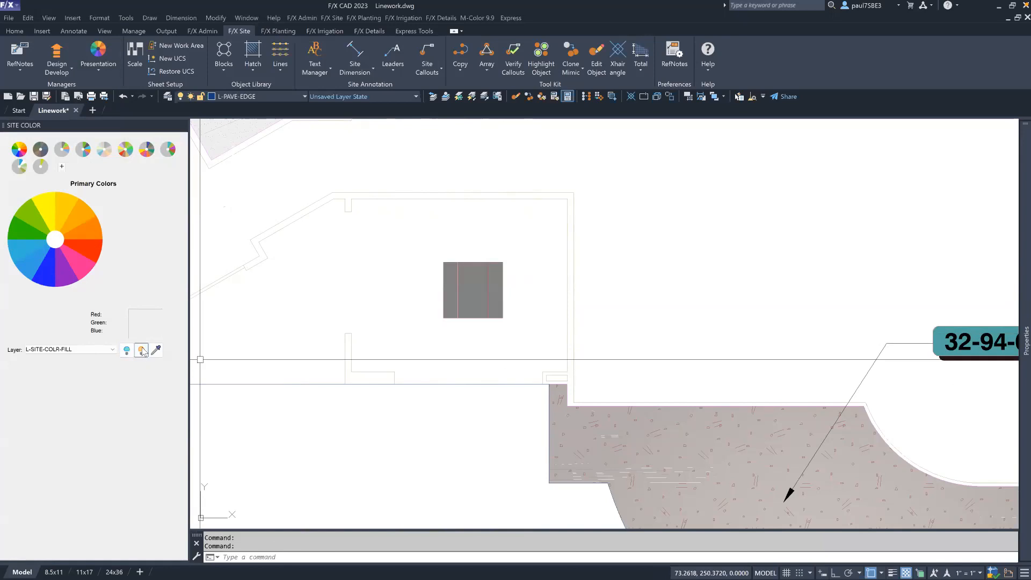
click(183, 125)
scroll(325, 232, down, 2)
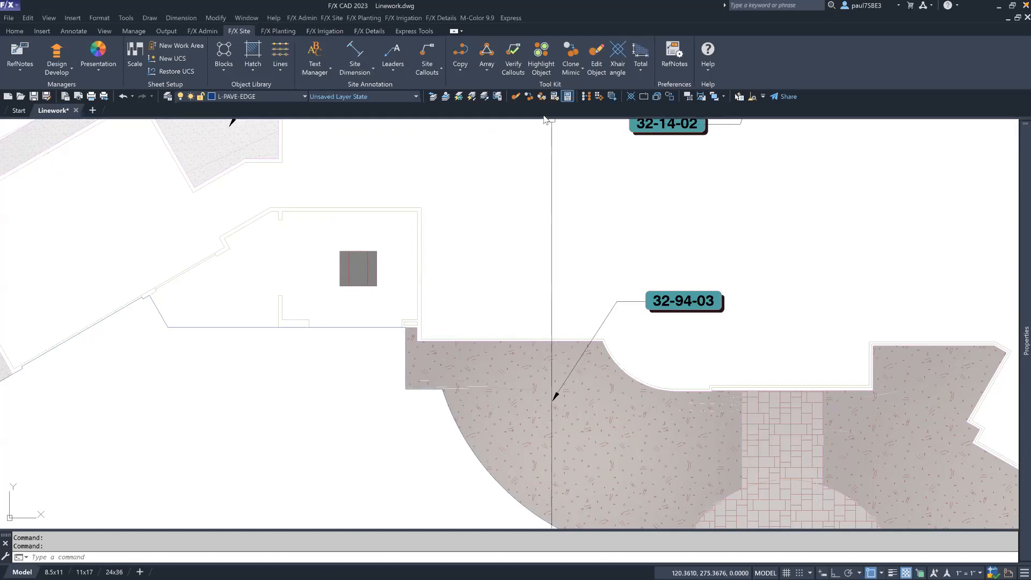
Step: Open the RefNotes preferences, check the General settings, and expand the 02 - Existing Conditions division
click(674, 57)
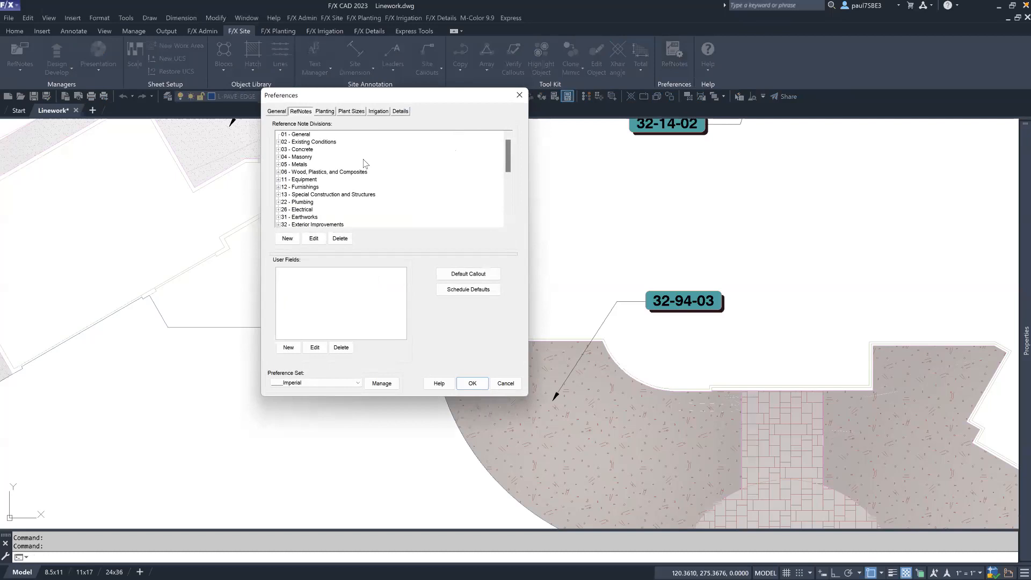
mouse_move(506, 150)
mouse_down()
mouse_move(505, 173)
mouse_move(506, 151)
mouse_up()
click(519, 95)
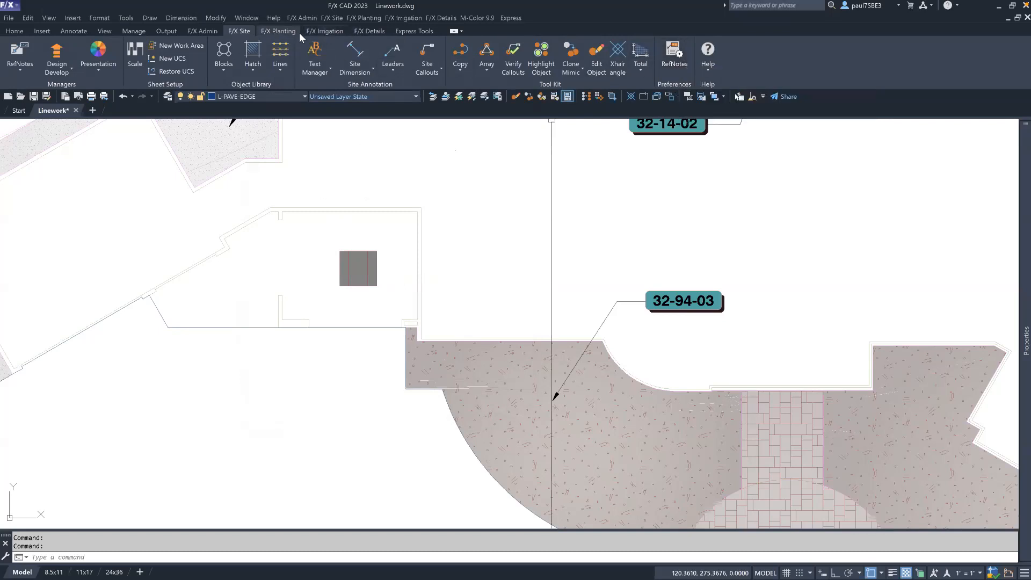
click(674, 56)
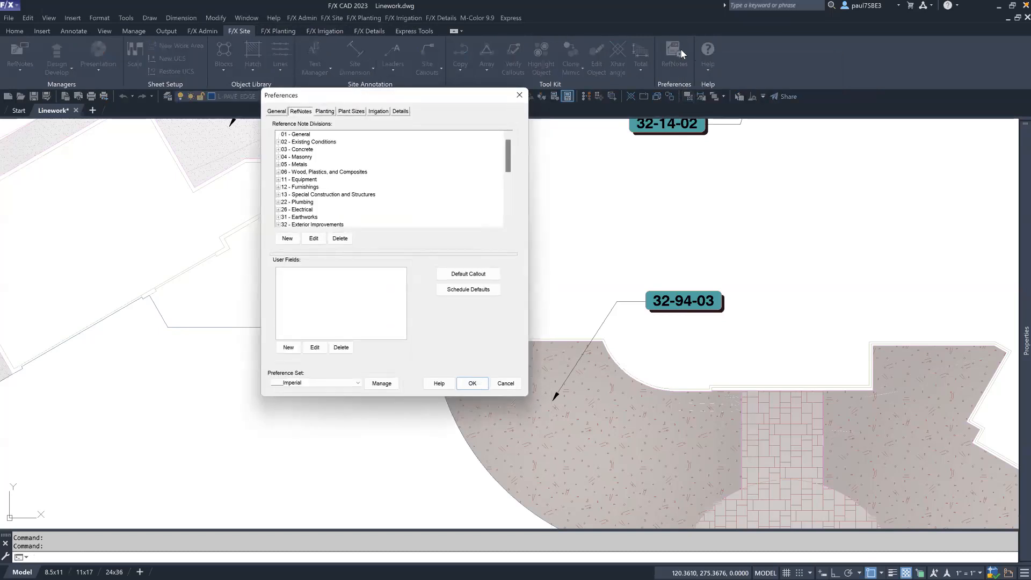
click(273, 113)
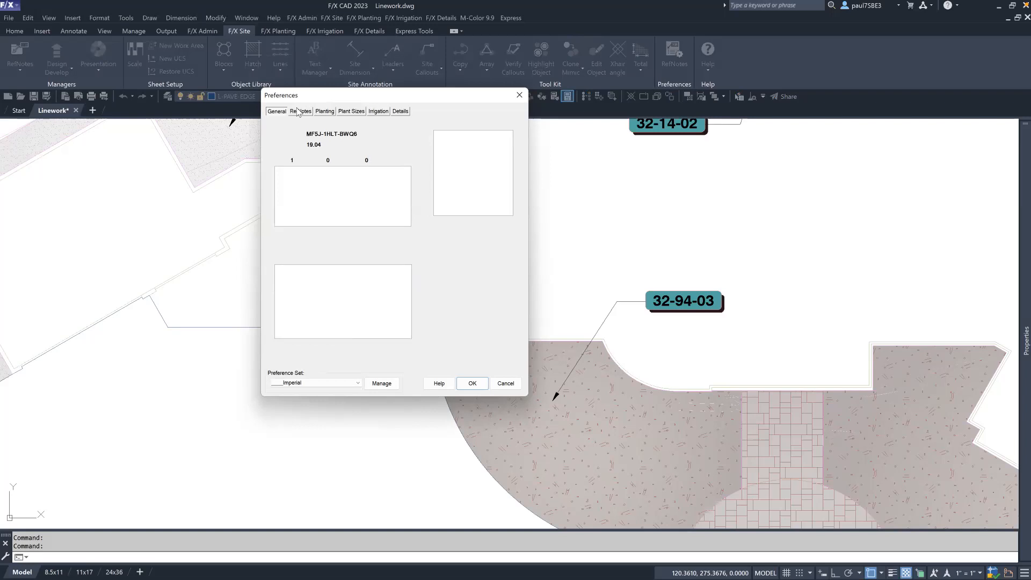
click(299, 111)
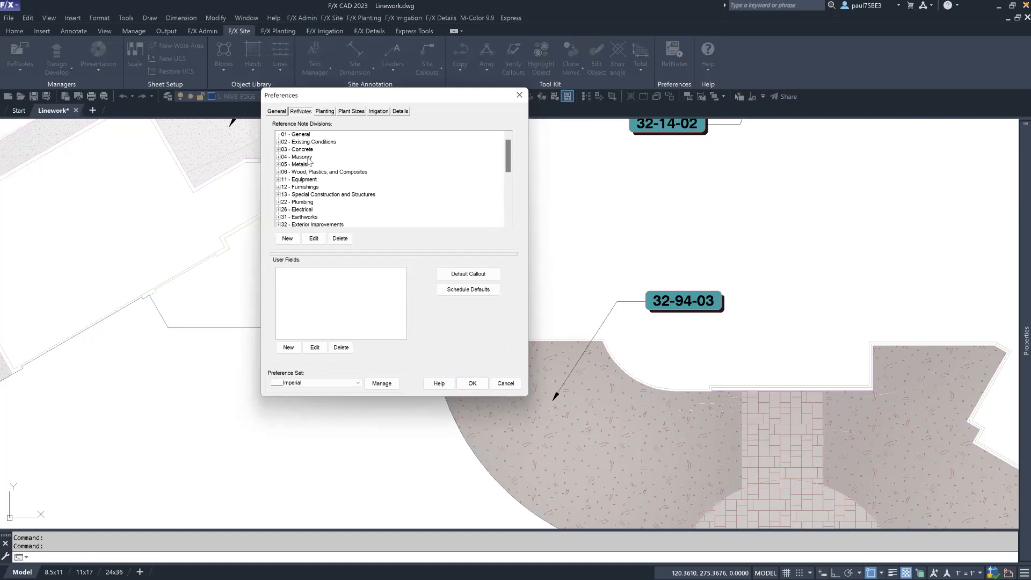
click(283, 142)
click(278, 142)
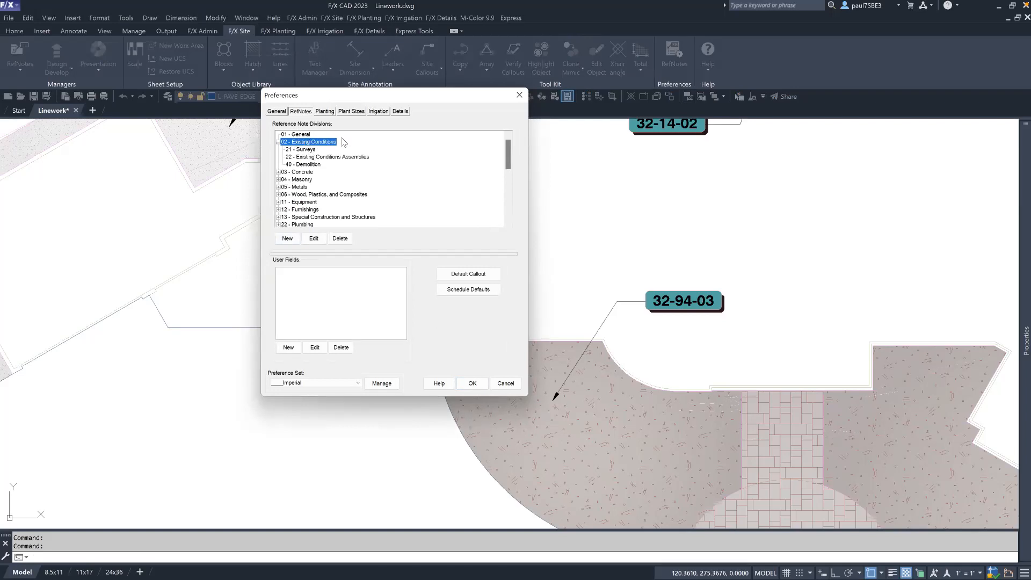
Step: Review the reference note divisions and the user fields of 01 - General, and open a new division entry
click(293, 235)
scroll(320, 153, down, 9)
scroll(320, 153, up, 9)
click(313, 134)
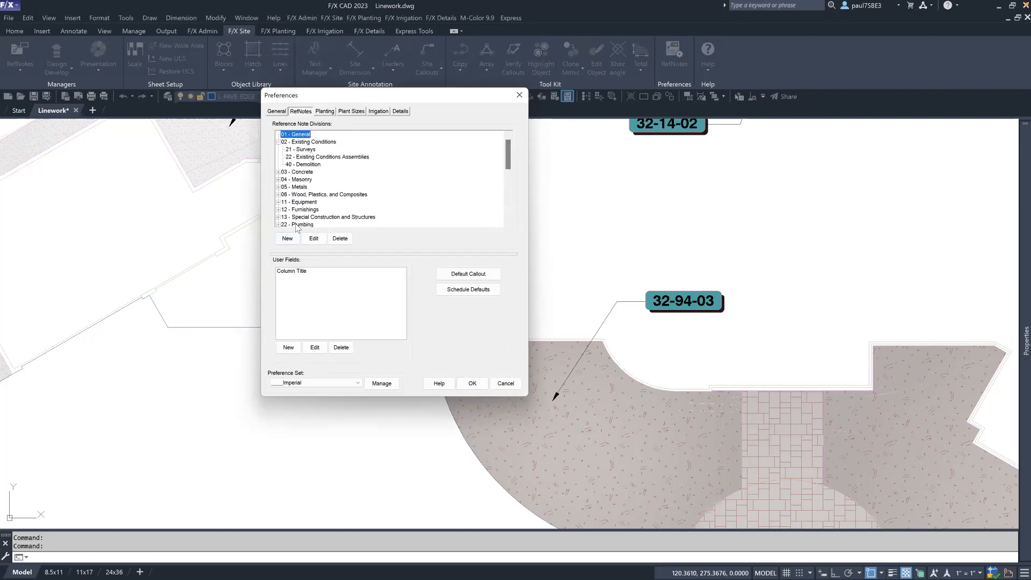
click(298, 143)
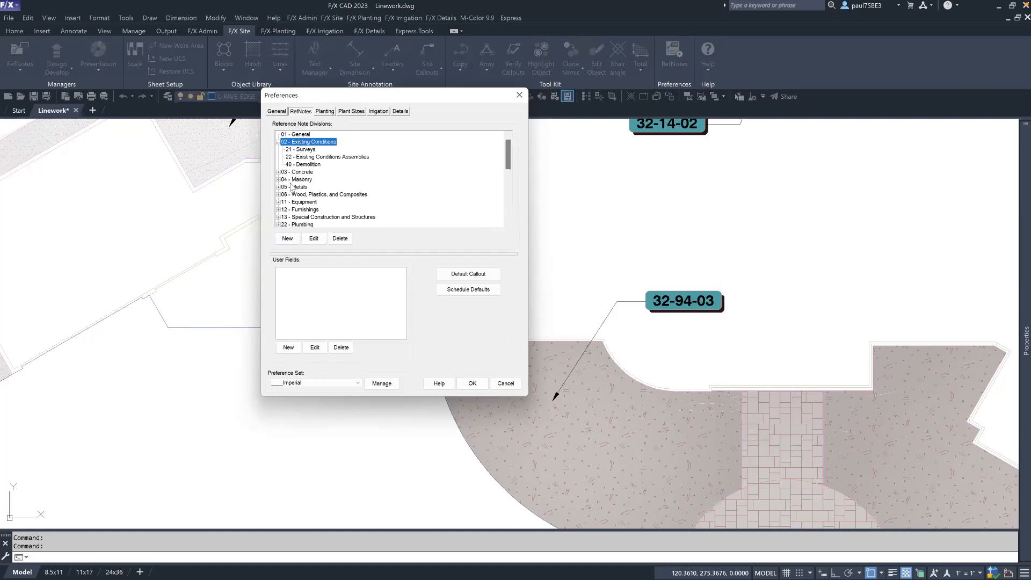
click(287, 238)
drag(394, 200, 441, 190)
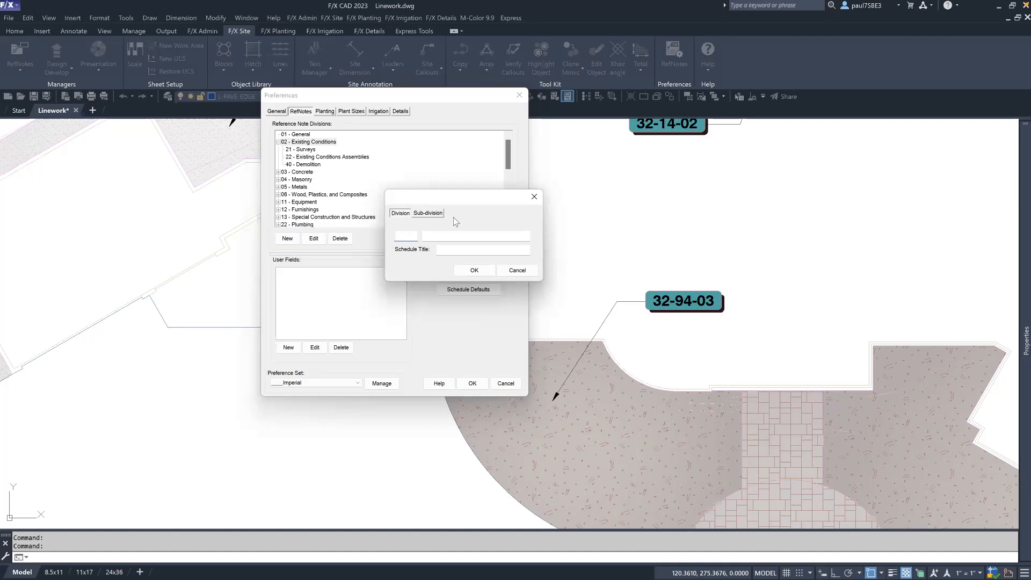
text(66)
click(500, 234)
text(My Division)
click(474, 249)
click(437, 214)
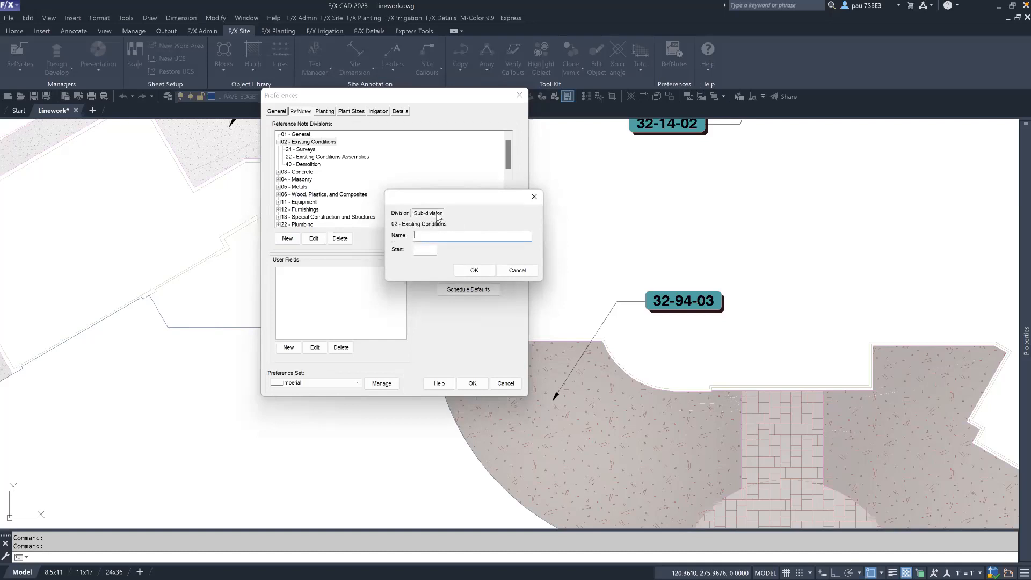
click(406, 214)
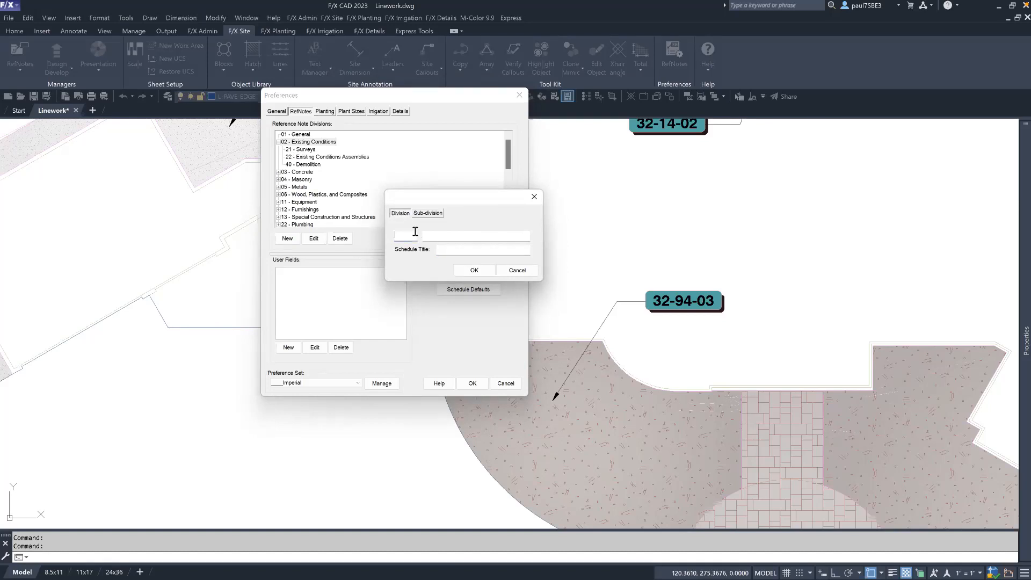
Step: Create a reference note division numbered 66 and named My Division, and locate it in the division list
text(66)
click(454, 236)
text(My Diu)
text(ision)
click(471, 272)
drag(511, 163, 517, 201)
scroll(309, 177, up, 2)
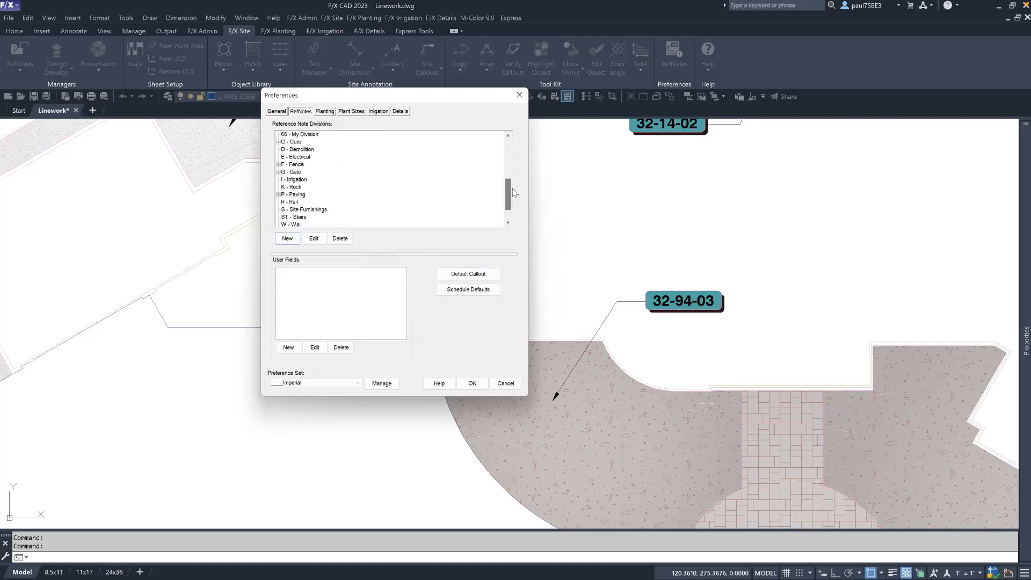
Step: Select the 66 - My Division entry and look at its editable name and schedule title without changing them
click(306, 149)
click(298, 157)
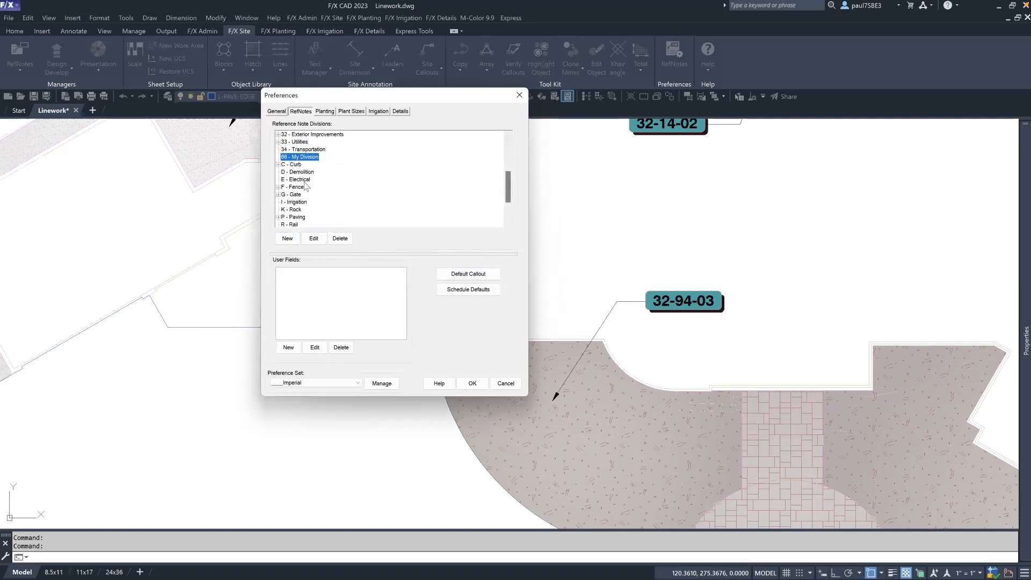
click(314, 238)
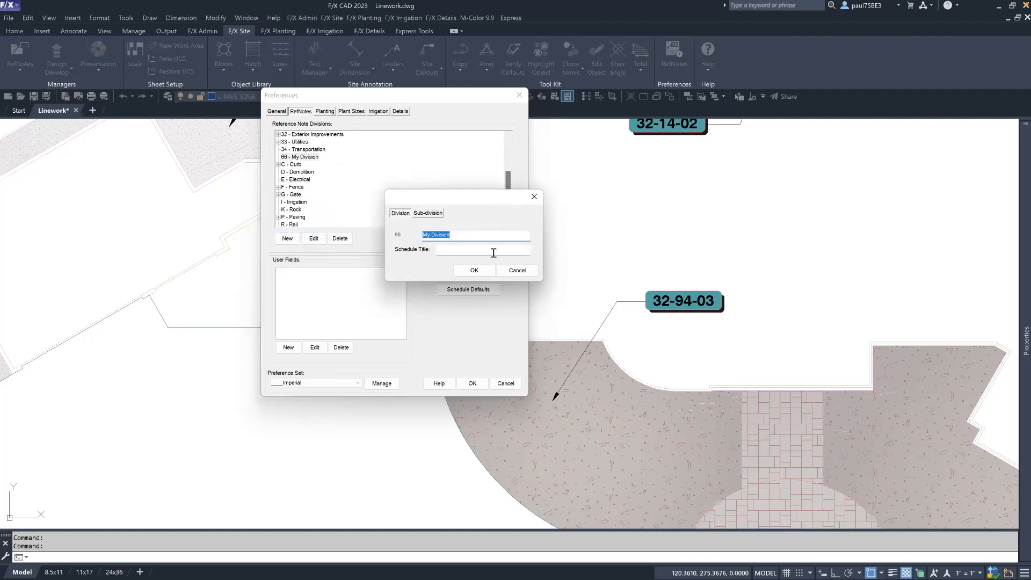
click(517, 271)
Step: Add a sub-division named Sub with start number 101 to the 66 - My Division entry
click(289, 239)
click(430, 213)
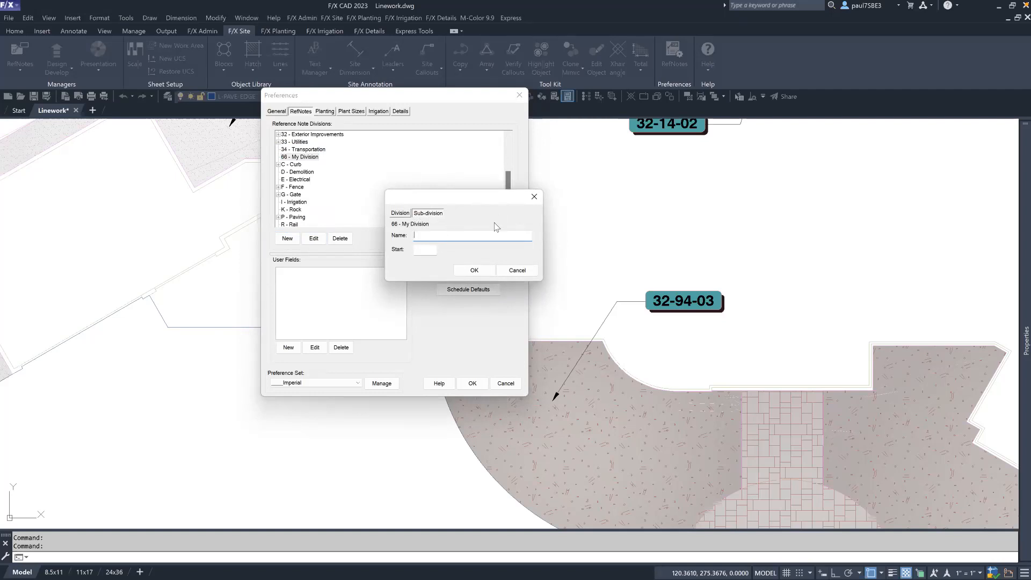
text(31)
double_click(417, 234)
key(BackSpace)
click(421, 252)
text(101)
click(433, 237)
text(Sub)
click(474, 271)
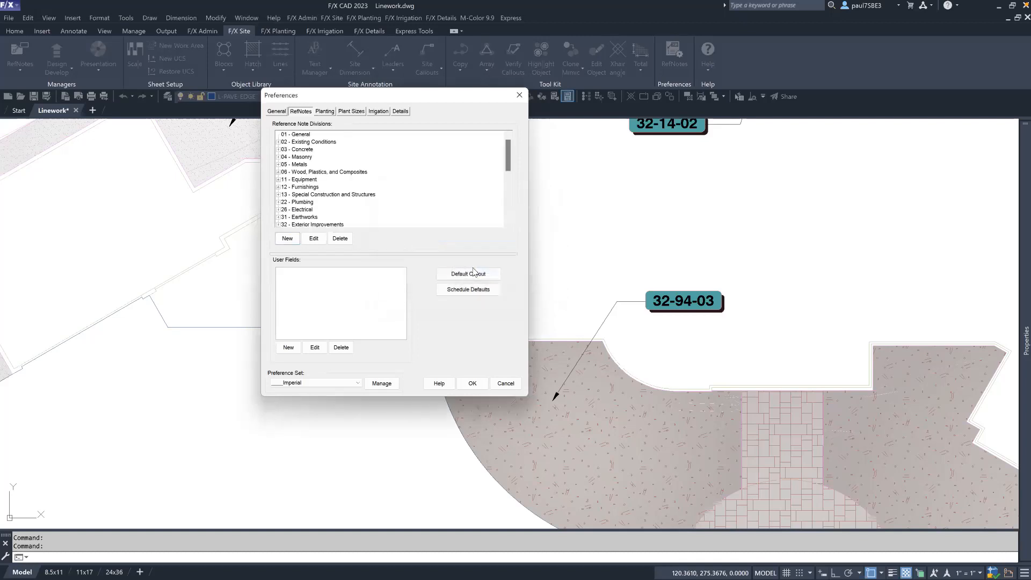
Step: Expand the 66 - My Division entry in the division list and select its 101 - Sub sub-division
drag(510, 151, 512, 179)
click(284, 160)
click(278, 157)
click(303, 164)
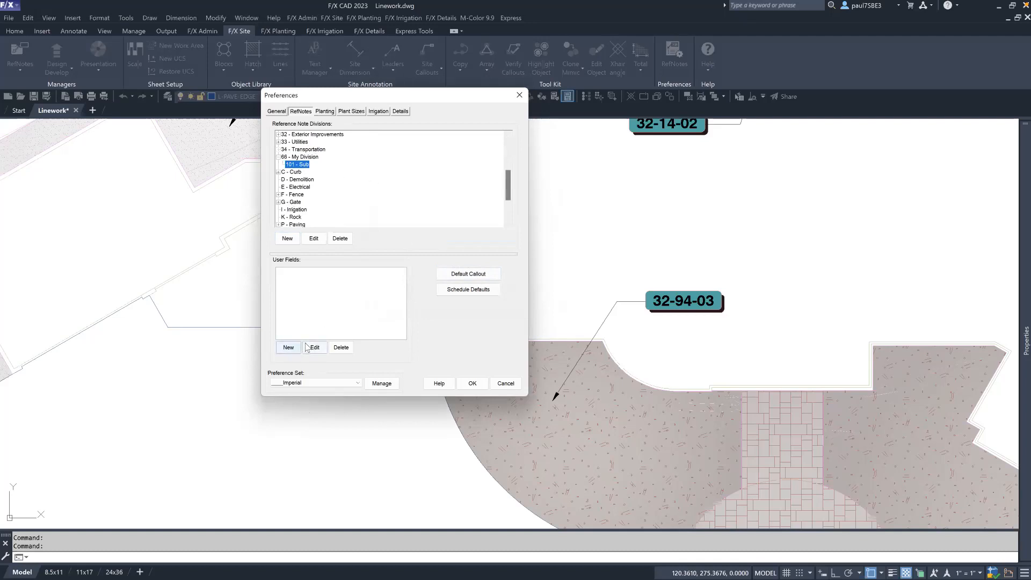
Step: Add a text user field titled Material with a width of 1.5 in to My Division, and close the preferences
click(288, 347)
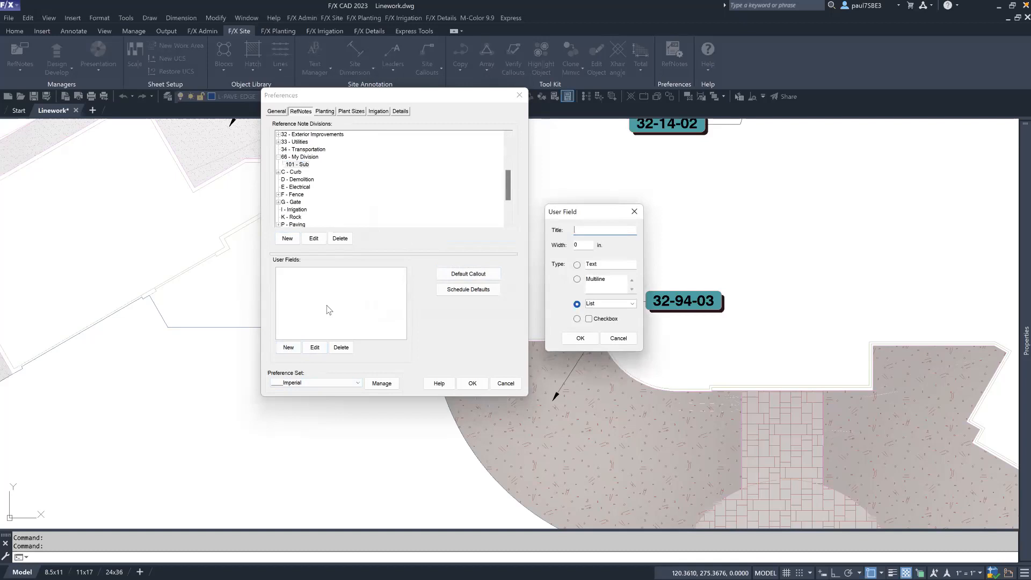
drag(581, 210, 445, 191)
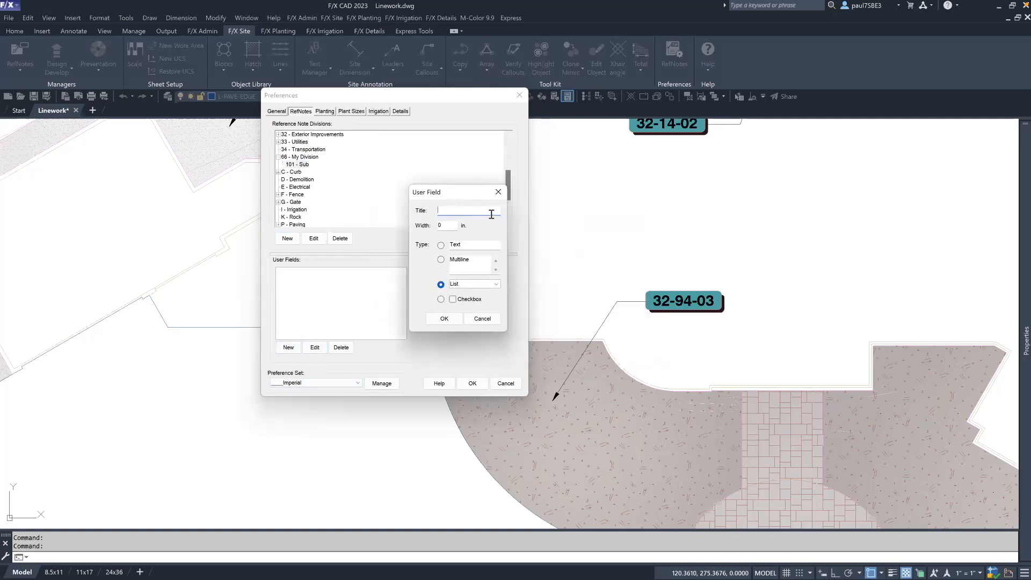
text(Field 1)
key(shift+Home)
text(Matera)
key(Tab)
text(1.5)
click(458, 213)
key(BackSpace)
key(BackSpace)
text(ia)
click(441, 245)
click(445, 319)
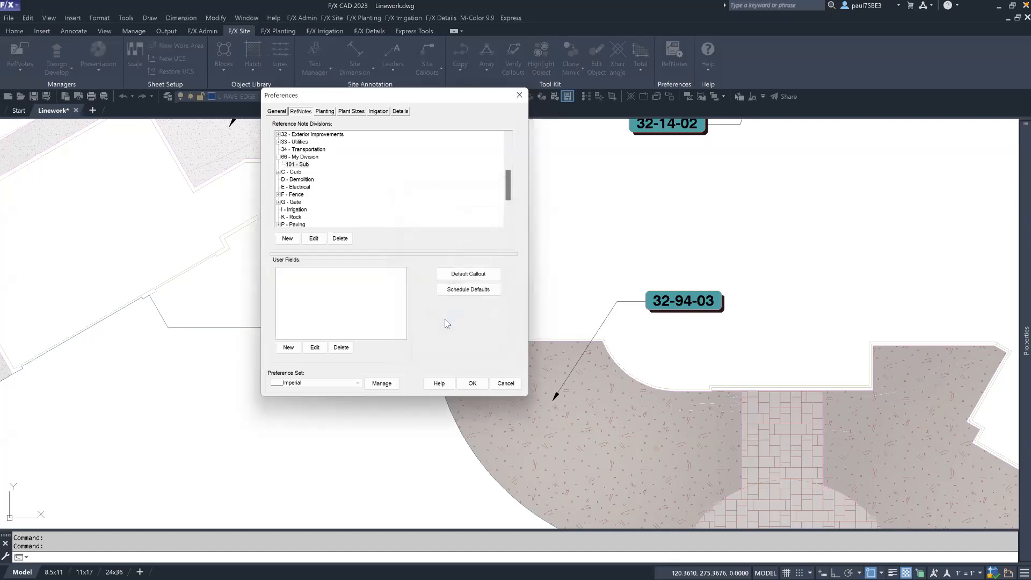
click(511, 384)
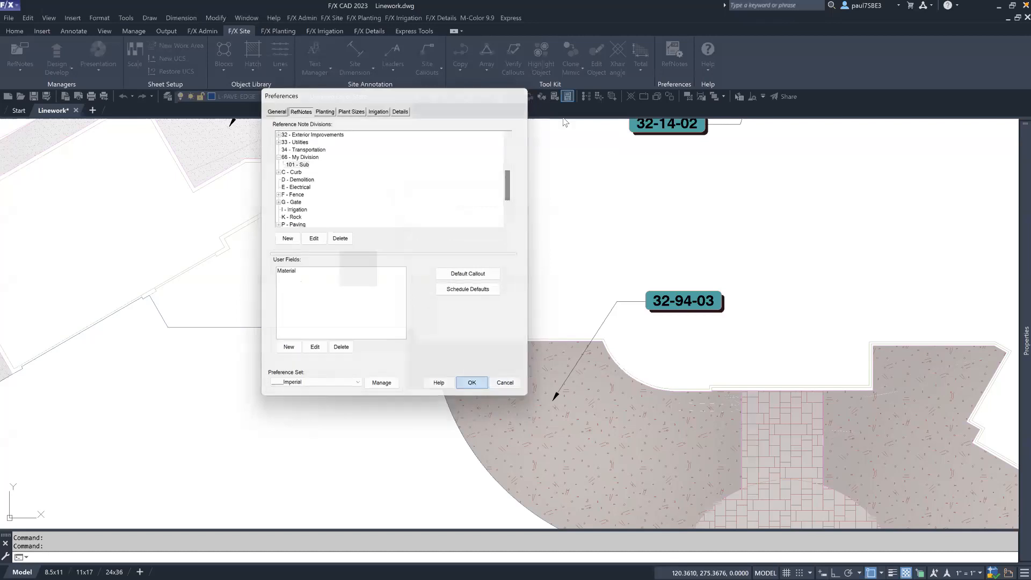
Step: Edit the Concrete Sidewalk reference note, assigning it to division 66 My Division and sub-division 101 Sub
click(20, 52)
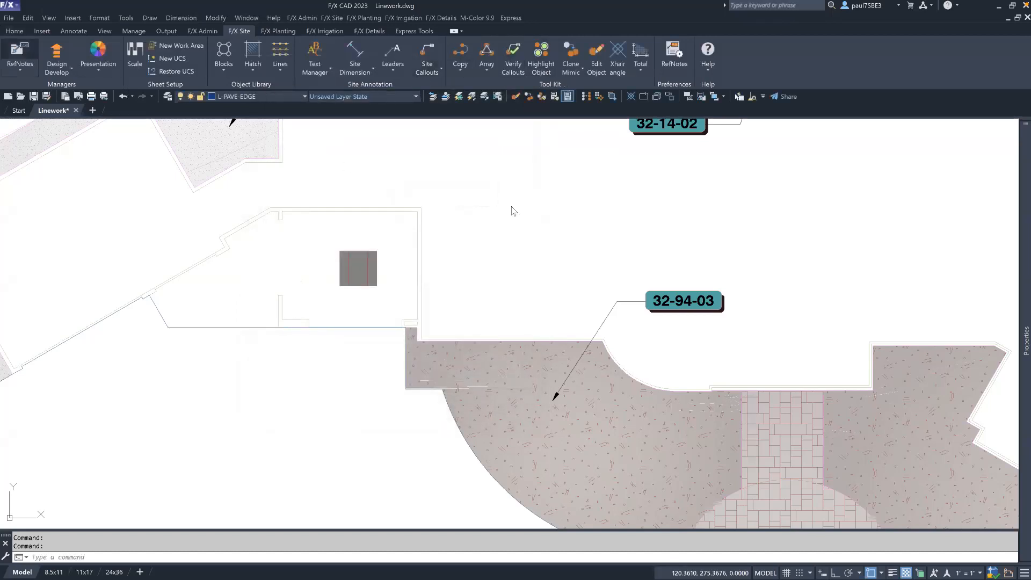
click(71, 528)
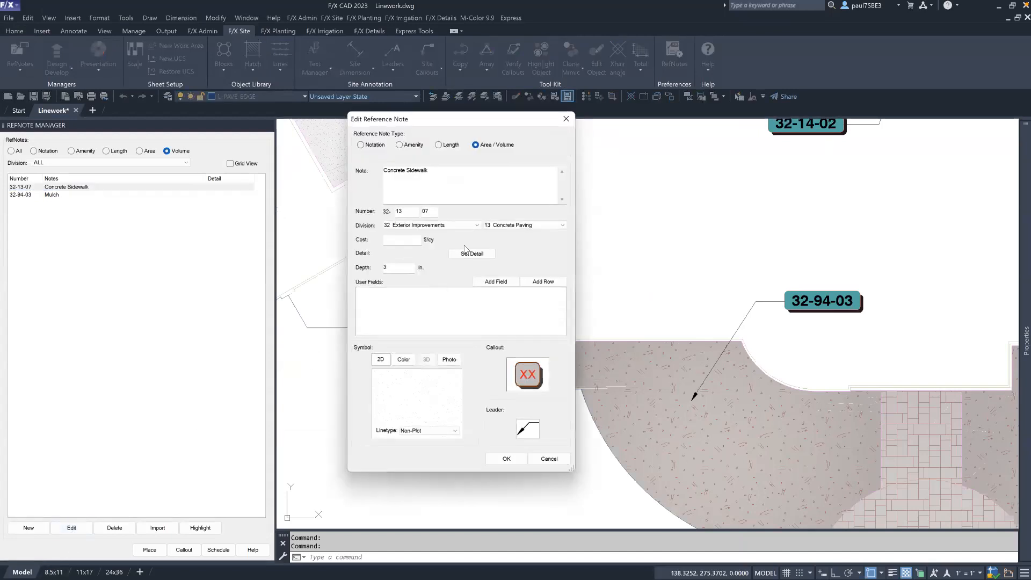
click(458, 225)
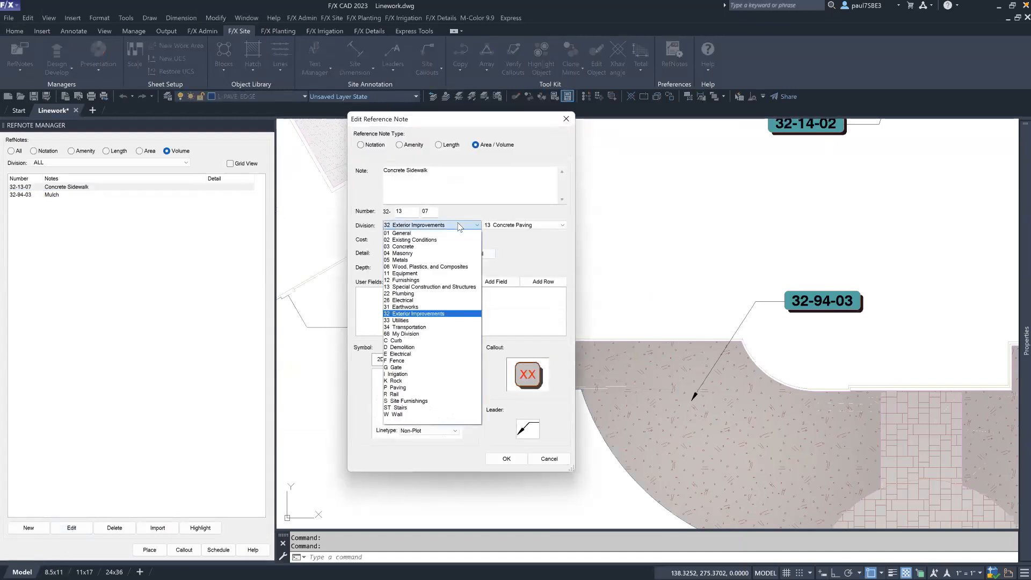
click(449, 334)
click(516, 226)
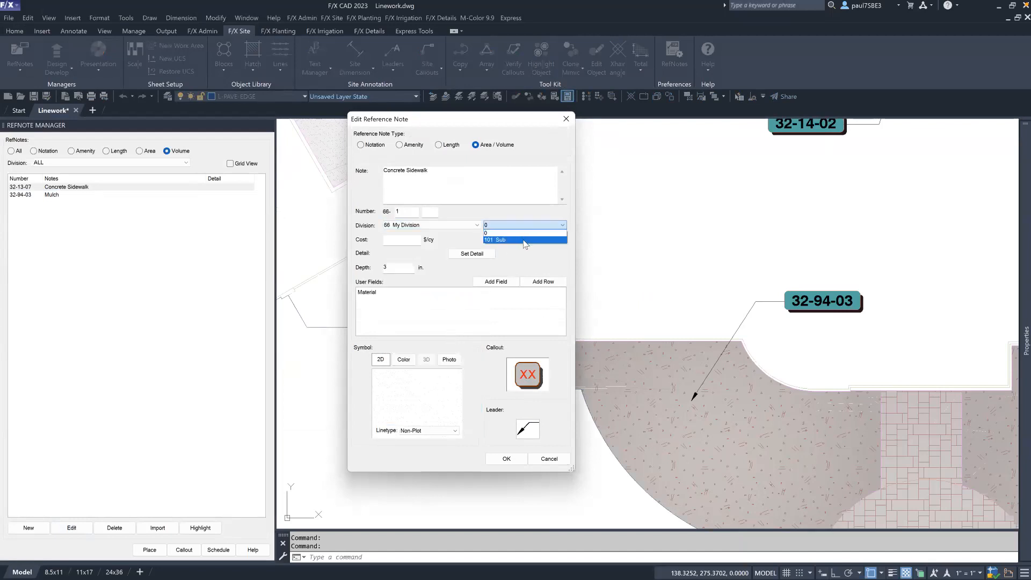
click(524, 240)
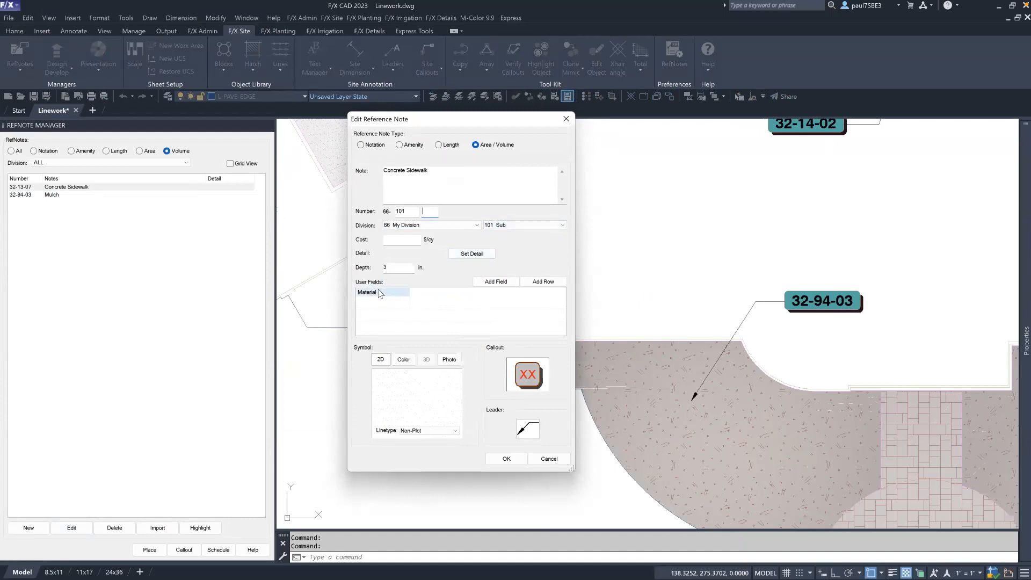
Step: Enter Concrete as the Material user field value of the Concrete Sidewalk reference note
click(394, 302)
text(Coin)
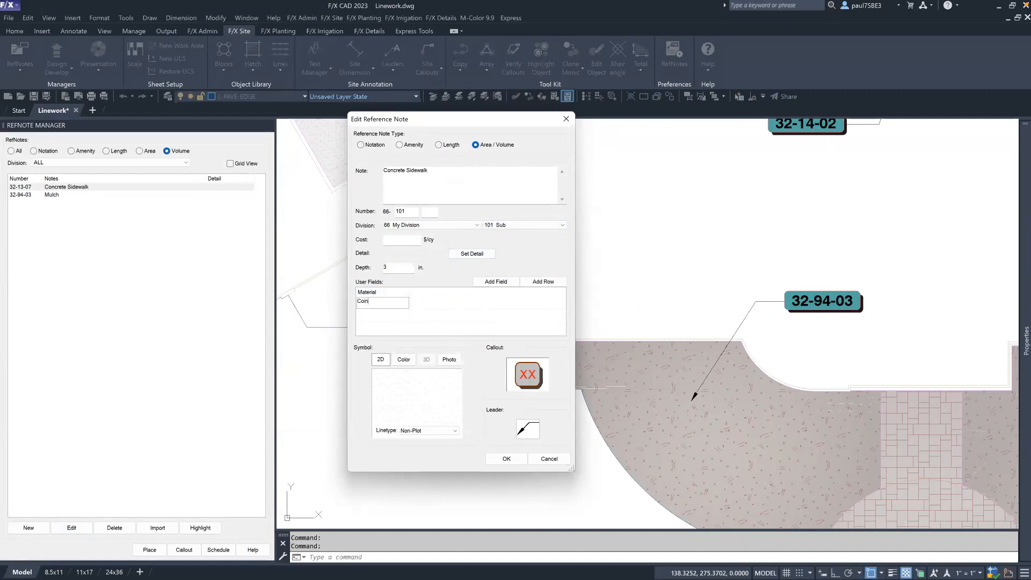
text(crete)
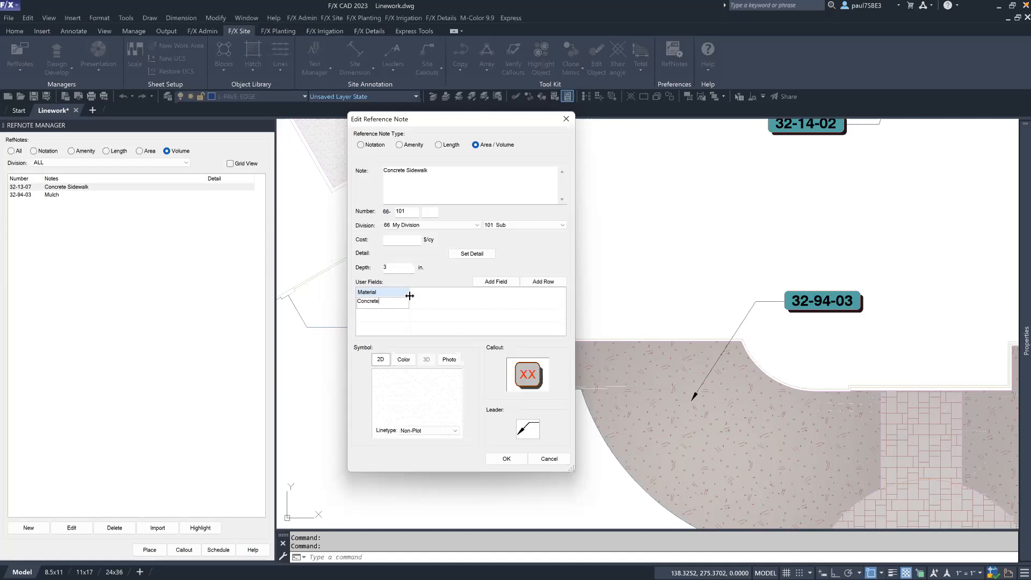
Step: Renumber the Concrete Sidewalk reference note as 66-10-01 and save its edits
click(444, 333)
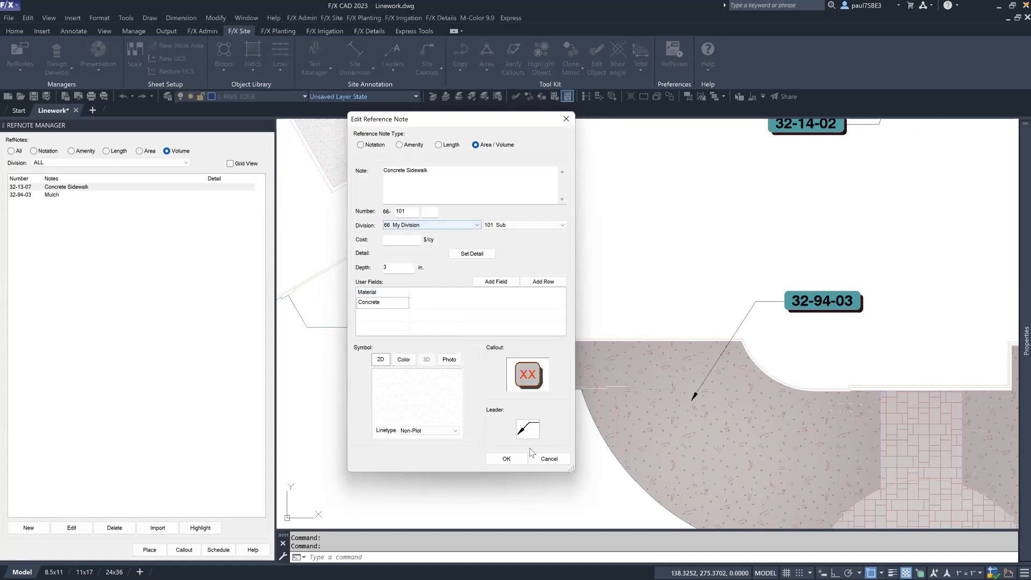
click(506, 459)
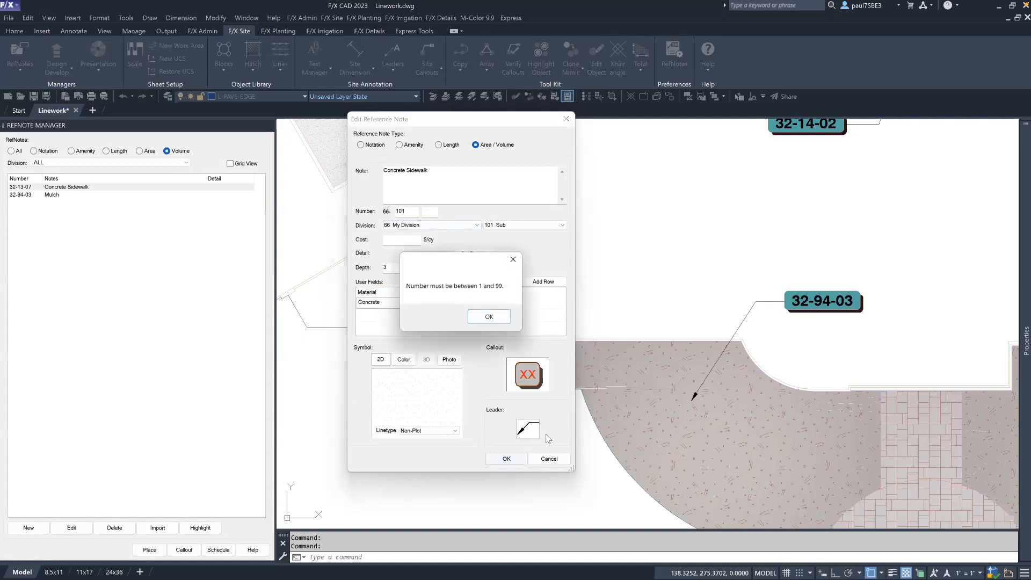
click(483, 317)
click(428, 212)
text(1)
click(506, 459)
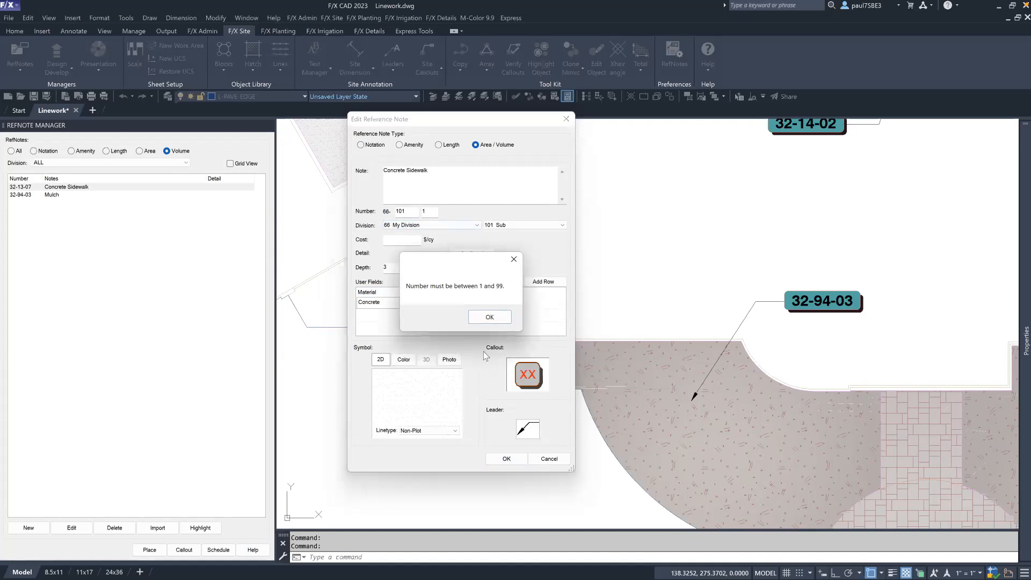
click(480, 320)
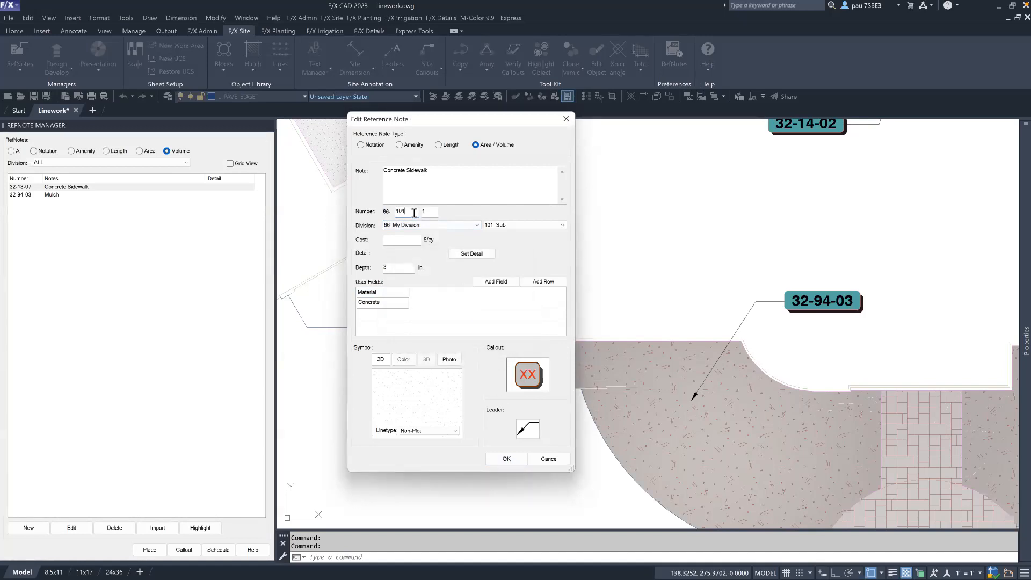
click(509, 457)
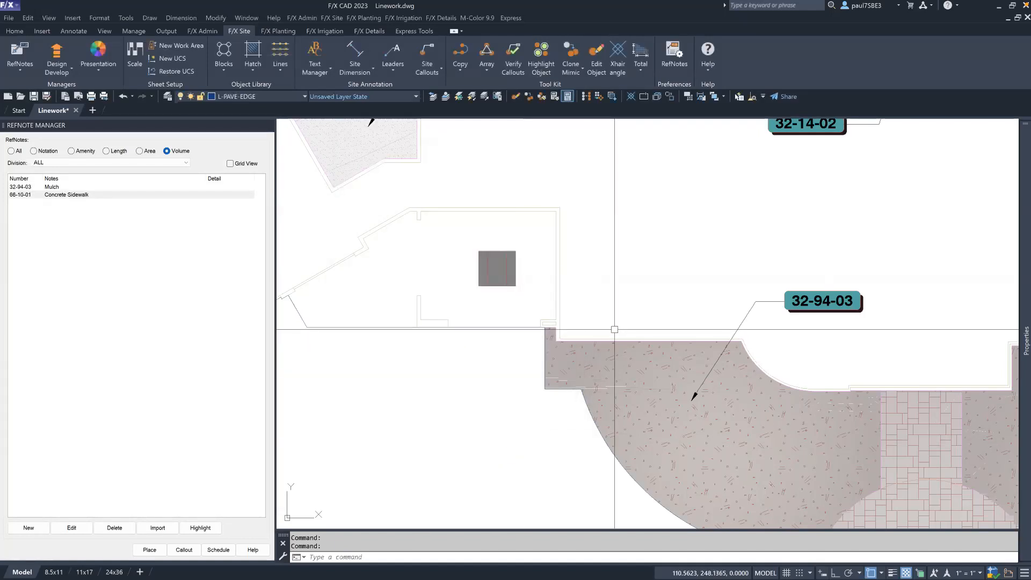
Step: In the RefNotes preferences, set the Start number of the Sub sub-division under 66 - My Division to 10, and close the preferences
click(671, 49)
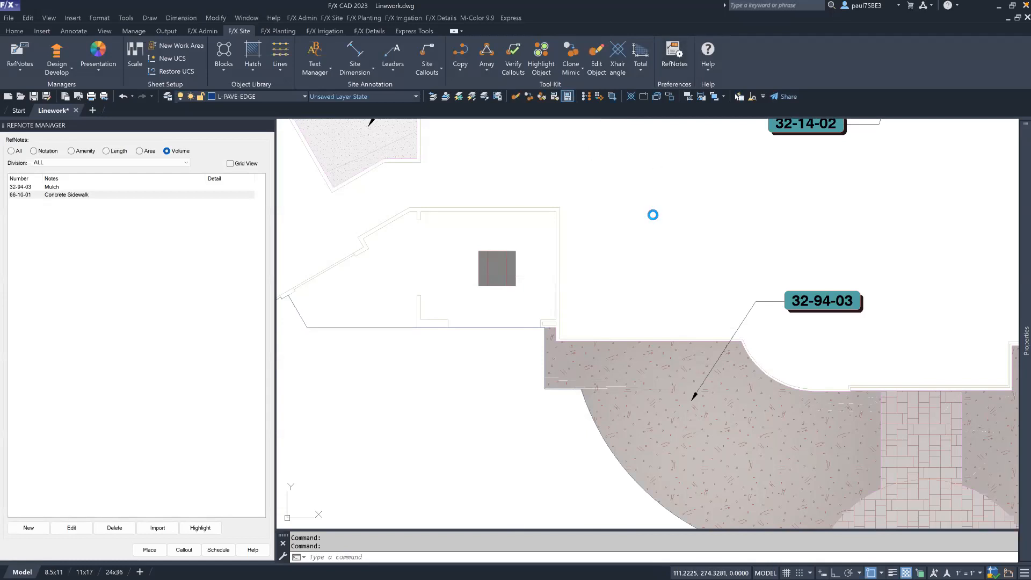
scroll(333, 208, down, 10)
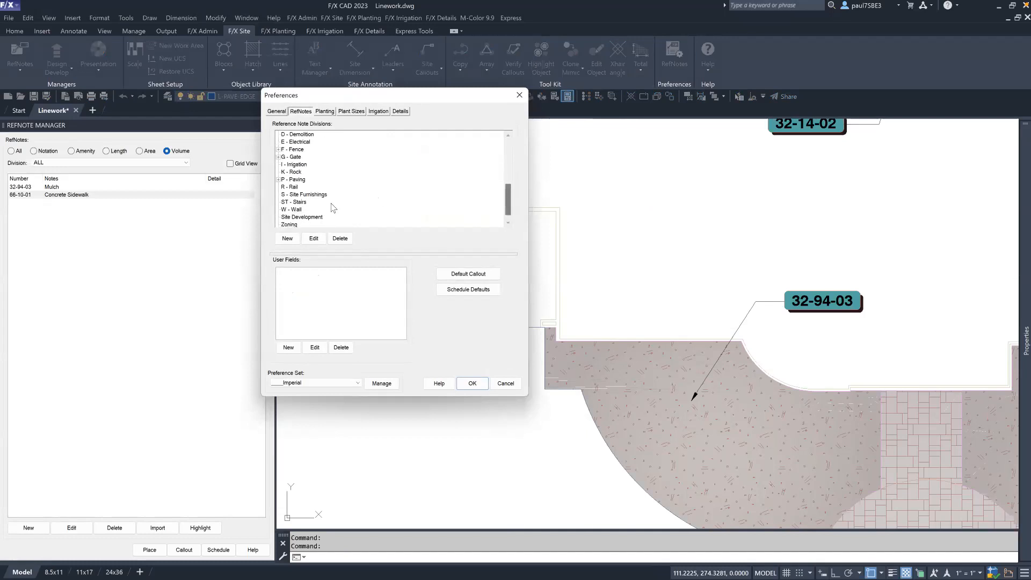
drag(504, 204, 504, 195)
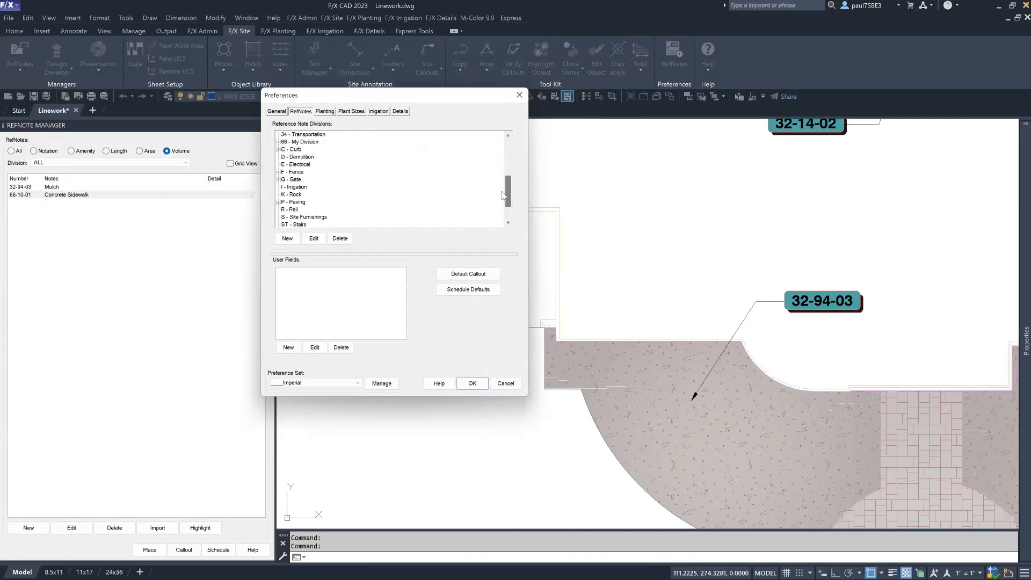
double_click(296, 142)
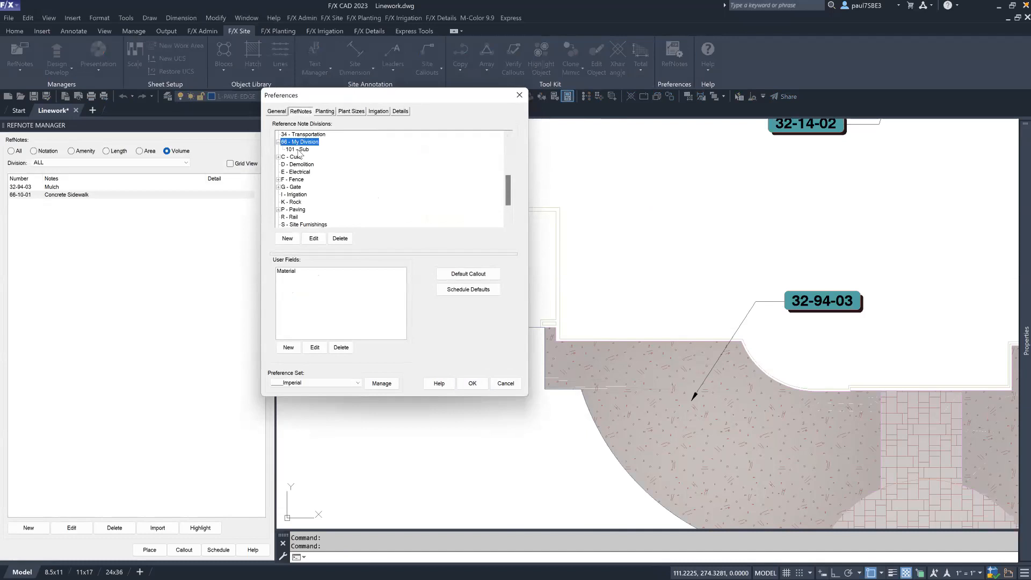
click(309, 150)
click(313, 238)
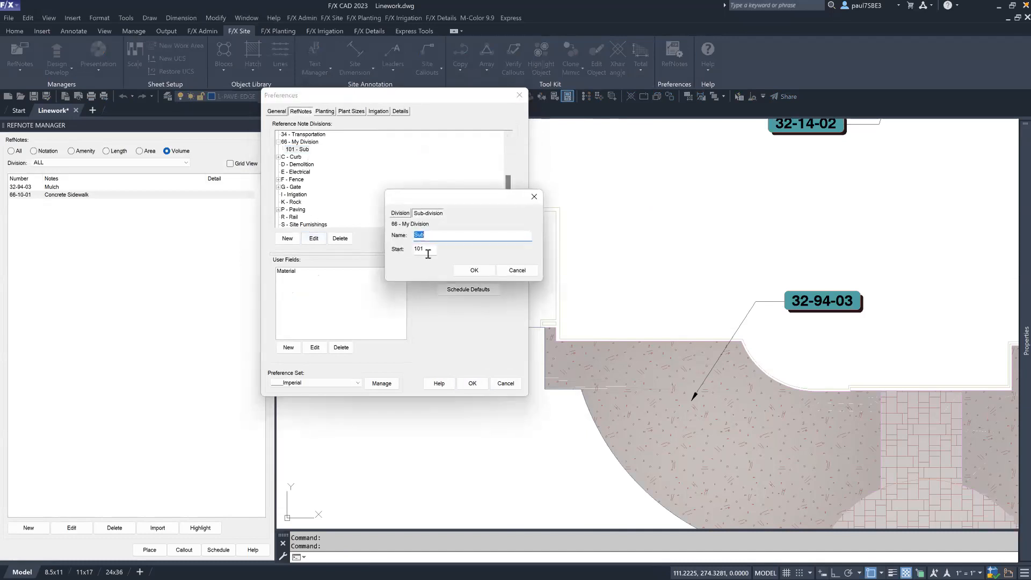
click(435, 247)
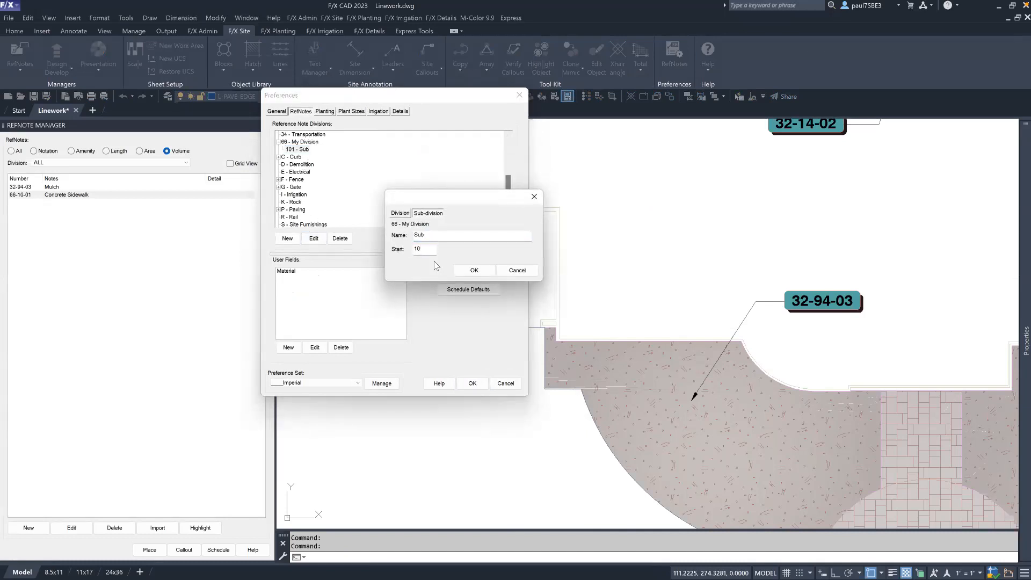
click(473, 270)
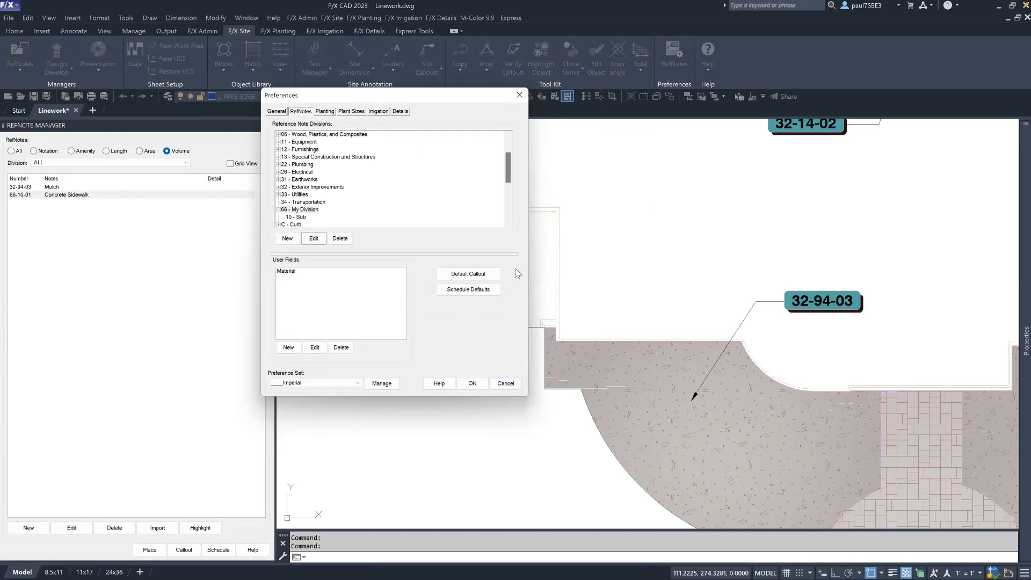
click(518, 385)
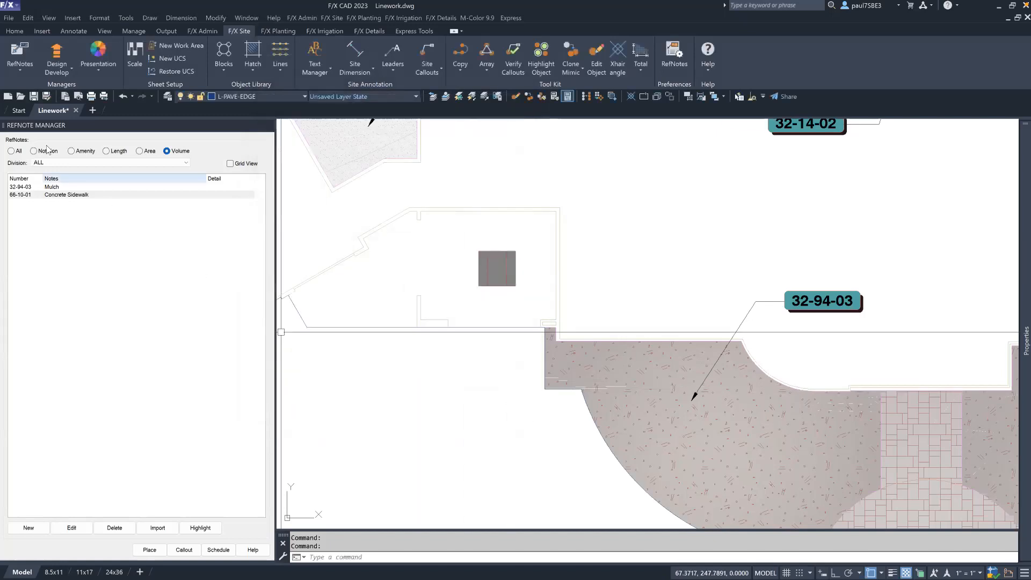
Step: Edit the Wood Fence length reference note, assigning it to division 04 Masonry and sub-division 20 Unit Masonry
click(80, 153)
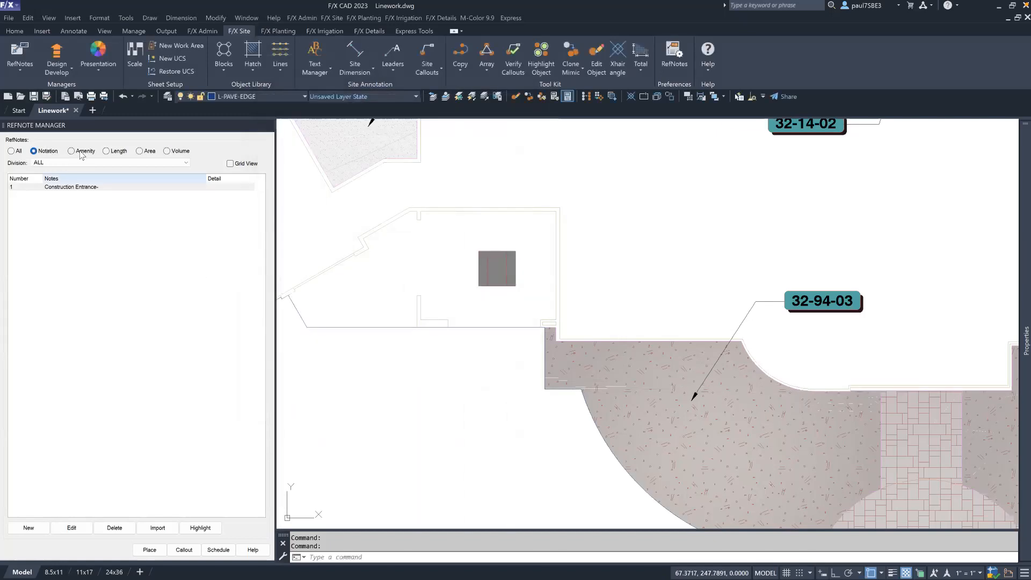
click(116, 153)
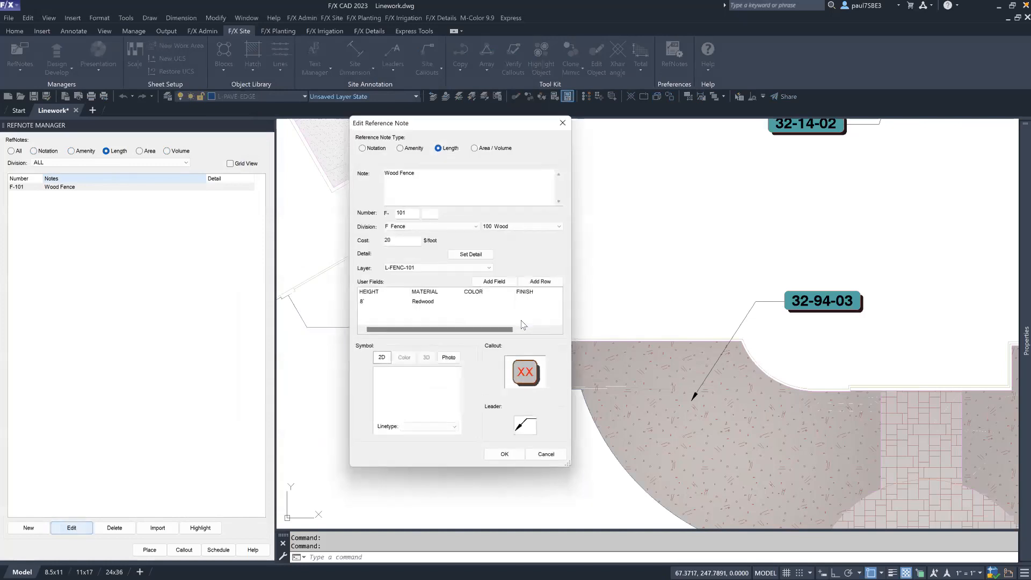
click(485, 291)
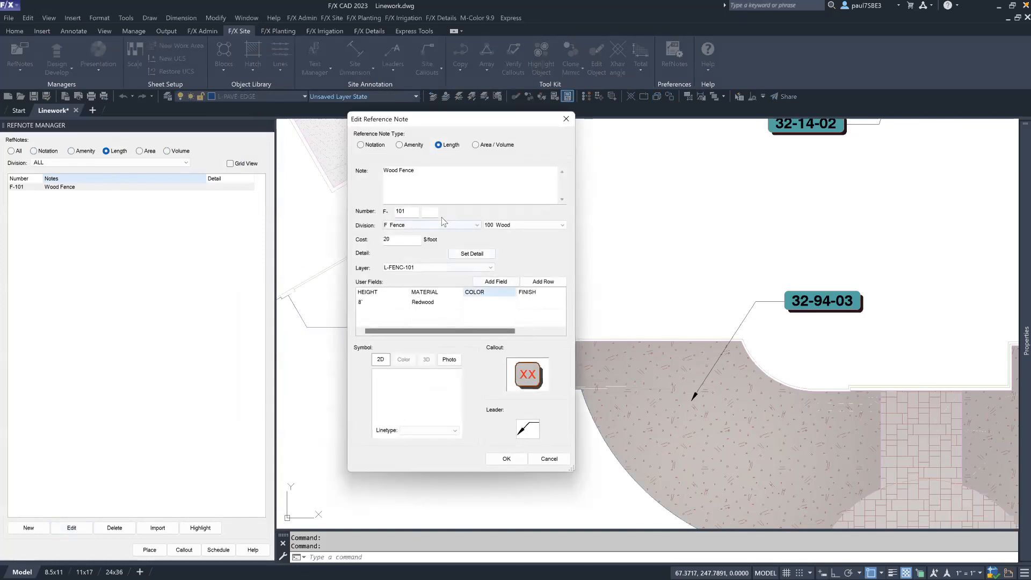
click(465, 225)
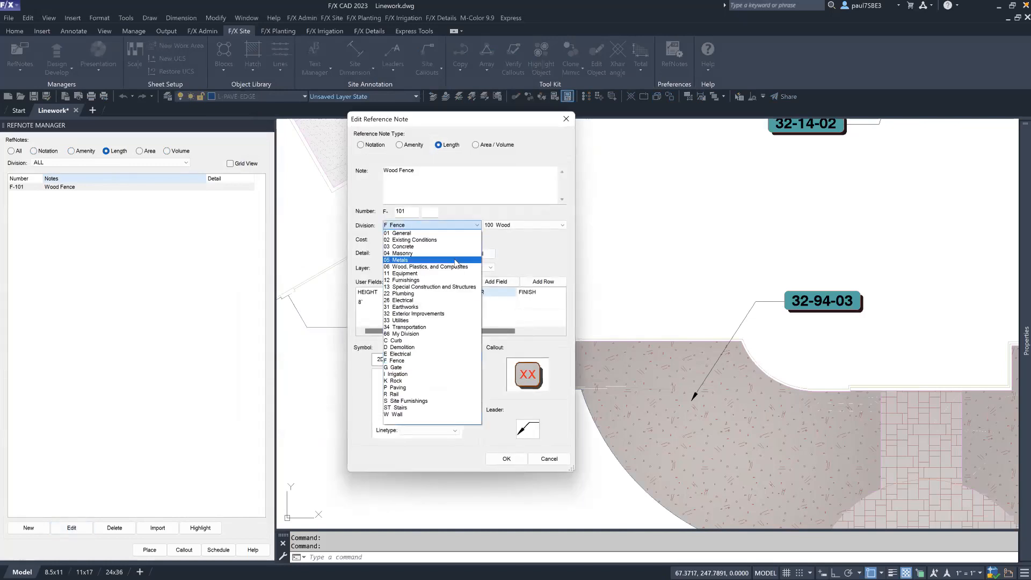
click(455, 253)
click(524, 226)
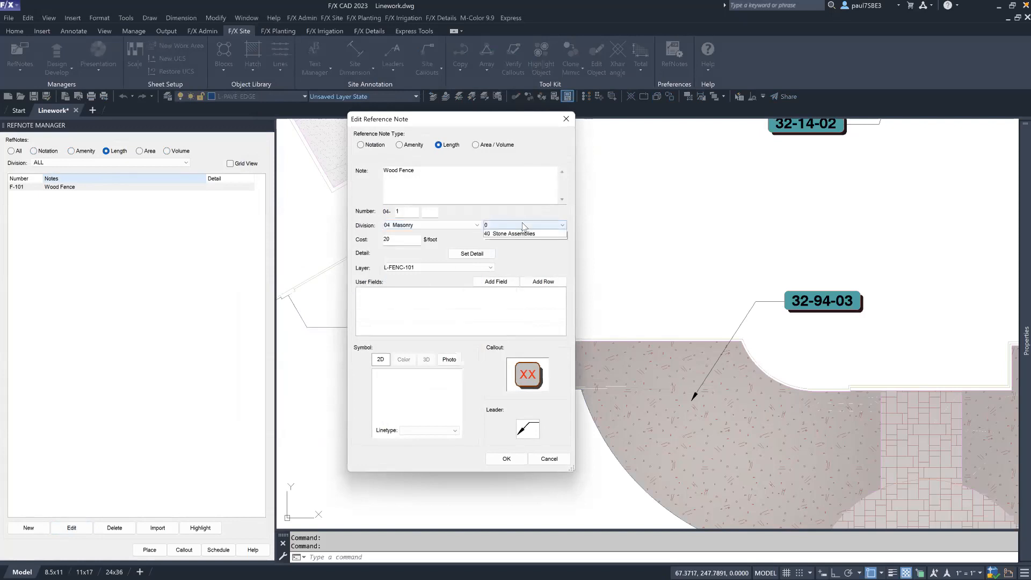
click(524, 240)
Step: Set the Wood Fence reference note's number to 40, save it, and reopen the note to check its sub-division
drag(408, 212, 389, 214)
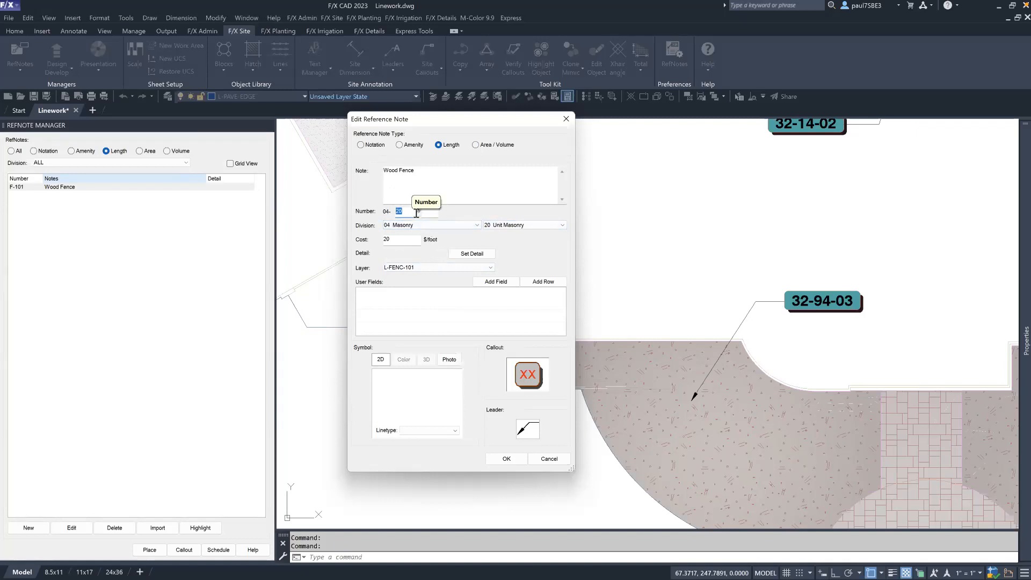
text(40)
click(506, 458)
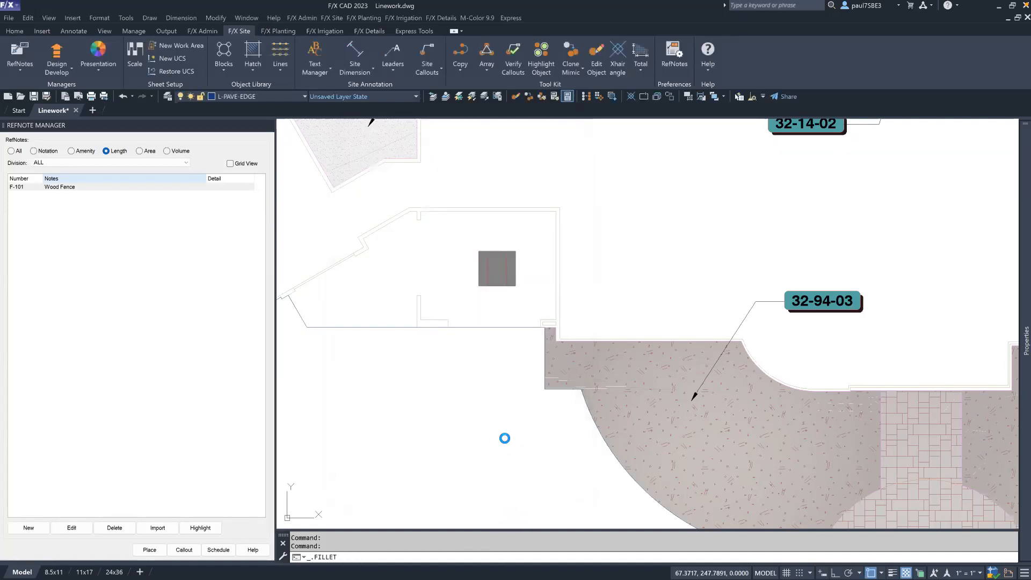
click(72, 528)
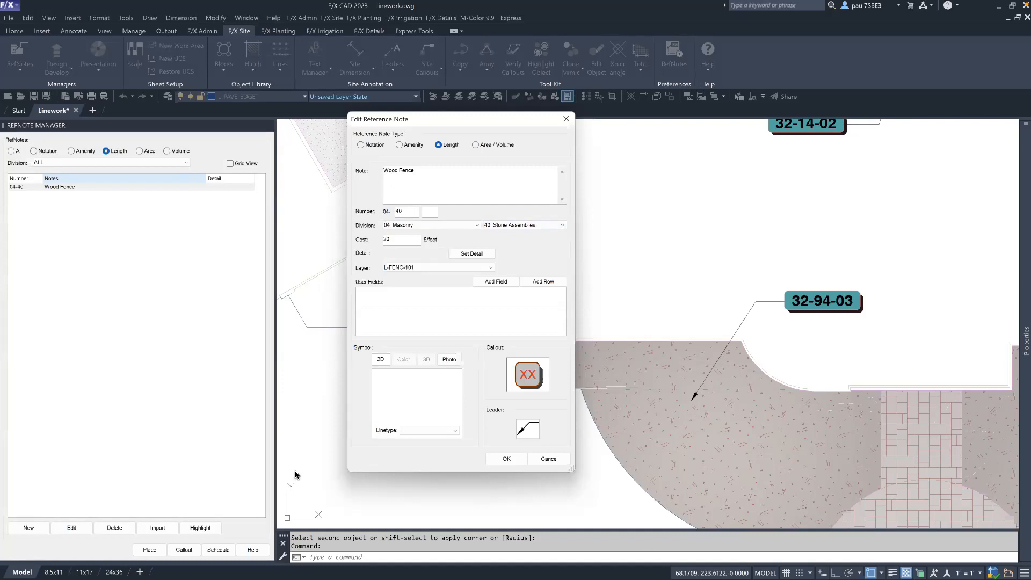
click(548, 458)
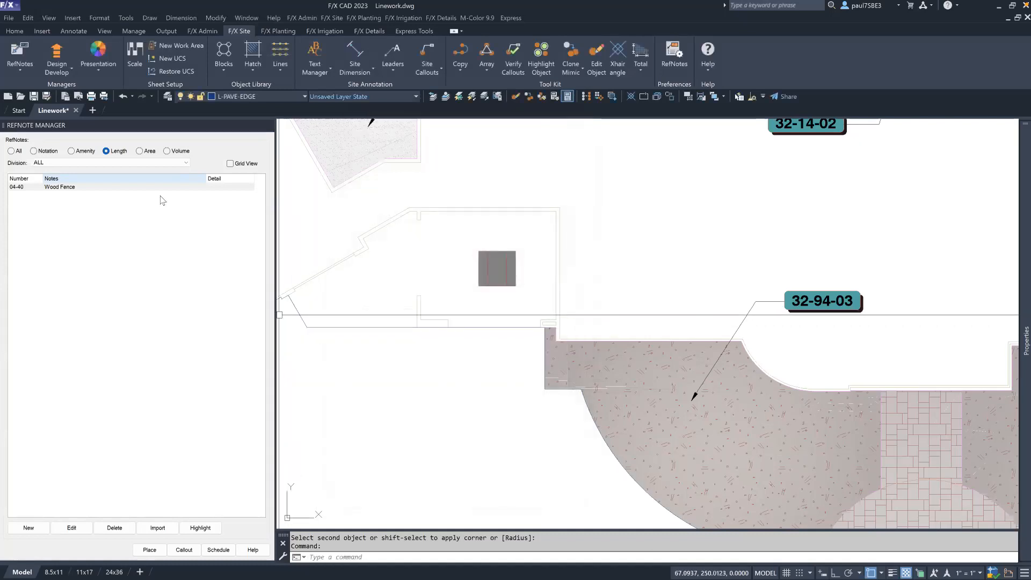
Step: Open the plan graphics library for a new amenity note and browse its site furnishings, site amenities and architectural categories
click(71, 151)
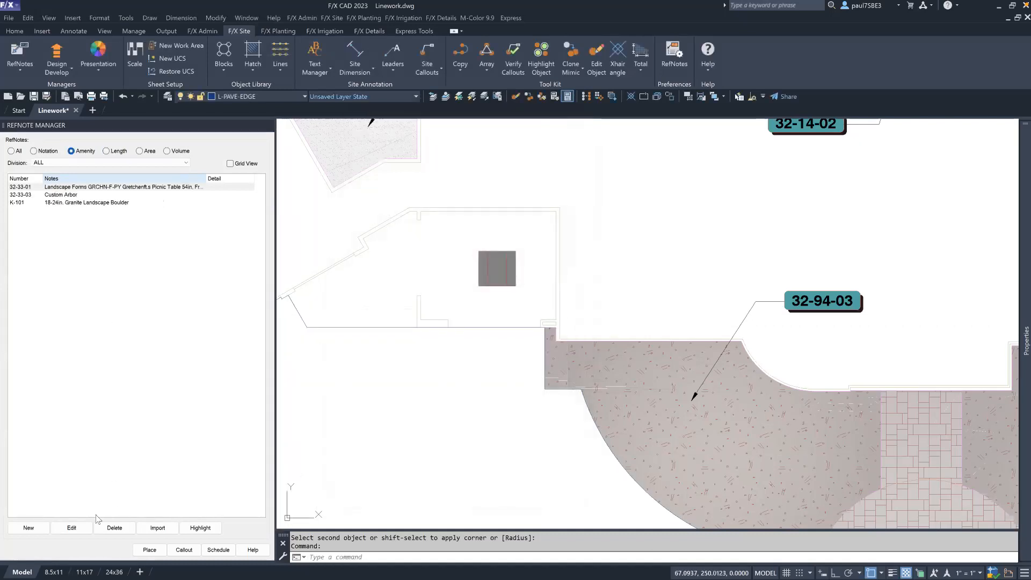
click(29, 528)
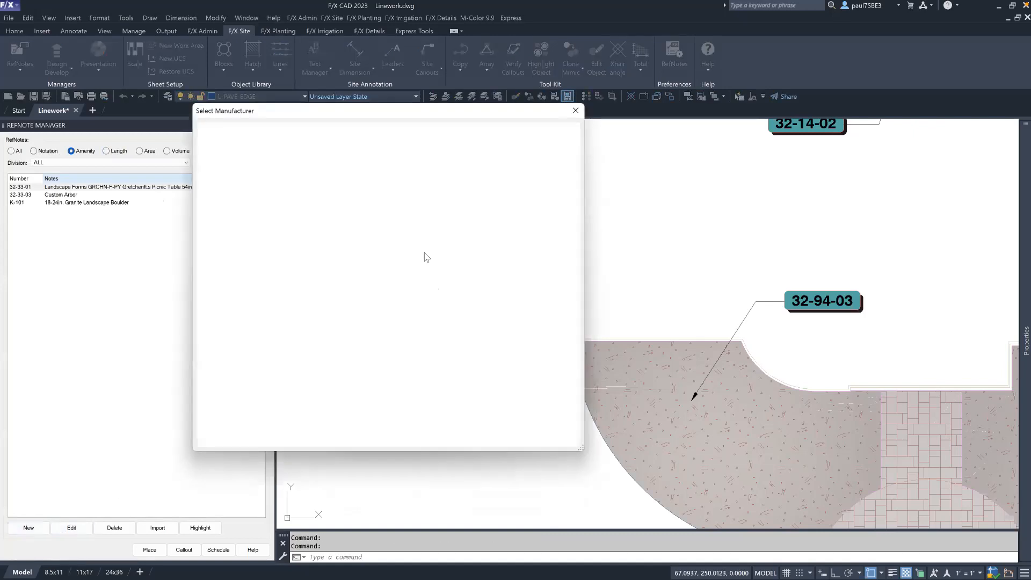
click(383, 146)
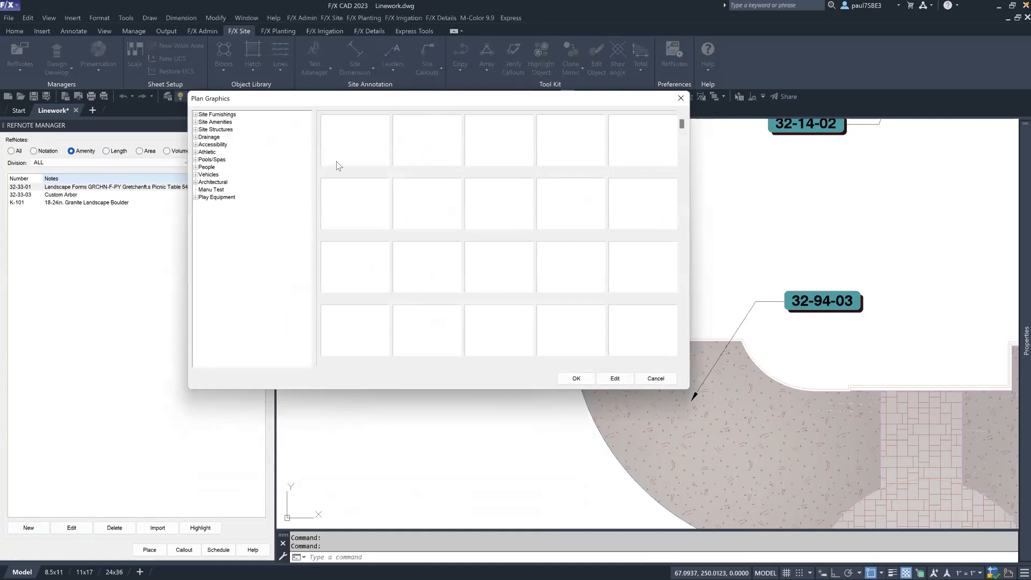
click(196, 115)
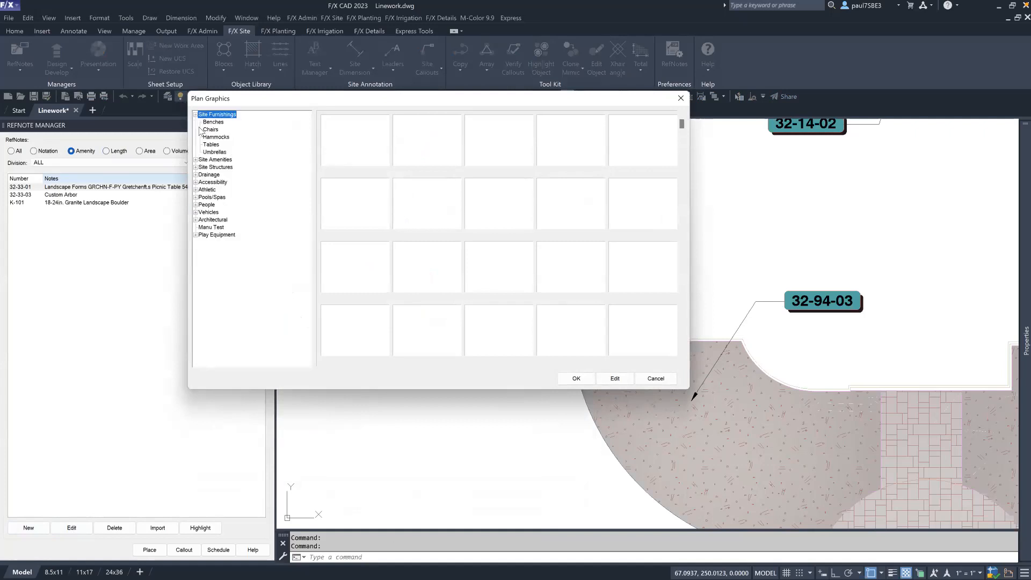
click(211, 130)
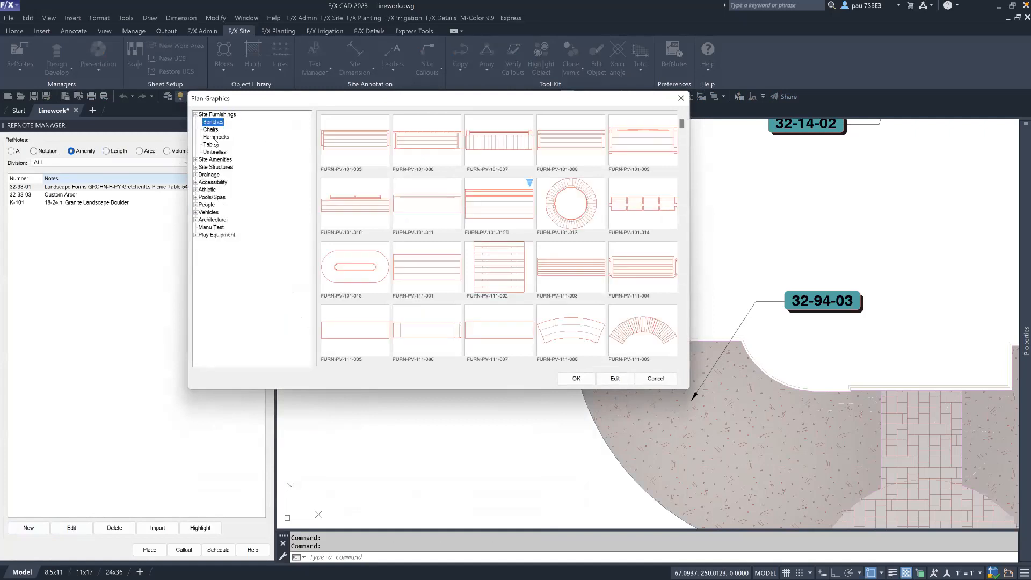
click(213, 145)
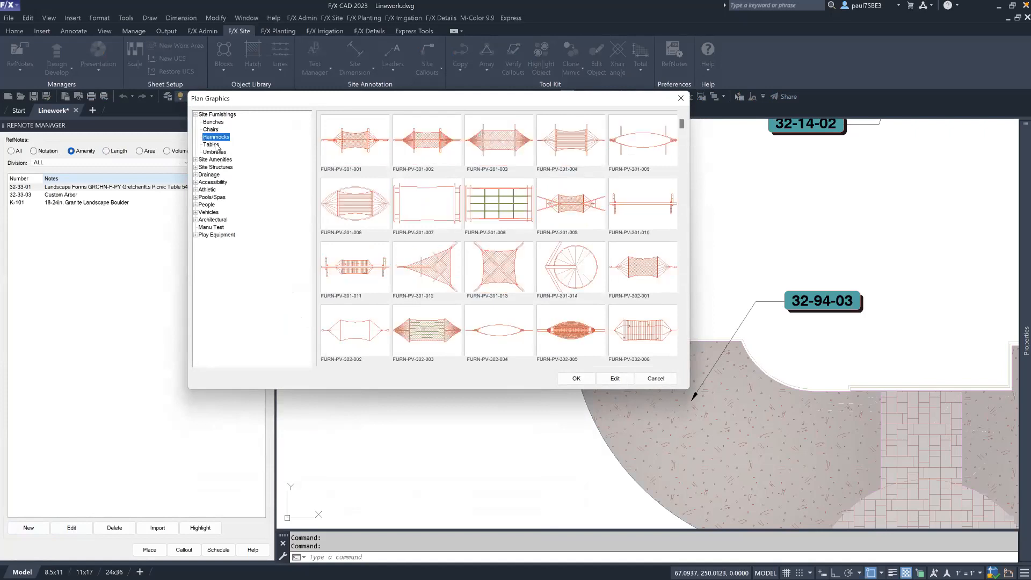
click(215, 152)
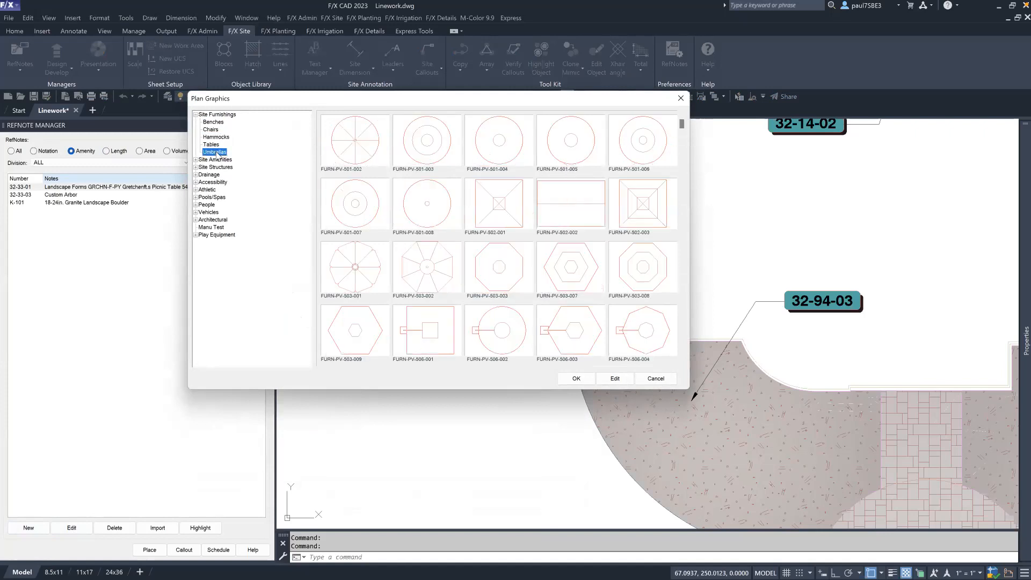
click(196, 160)
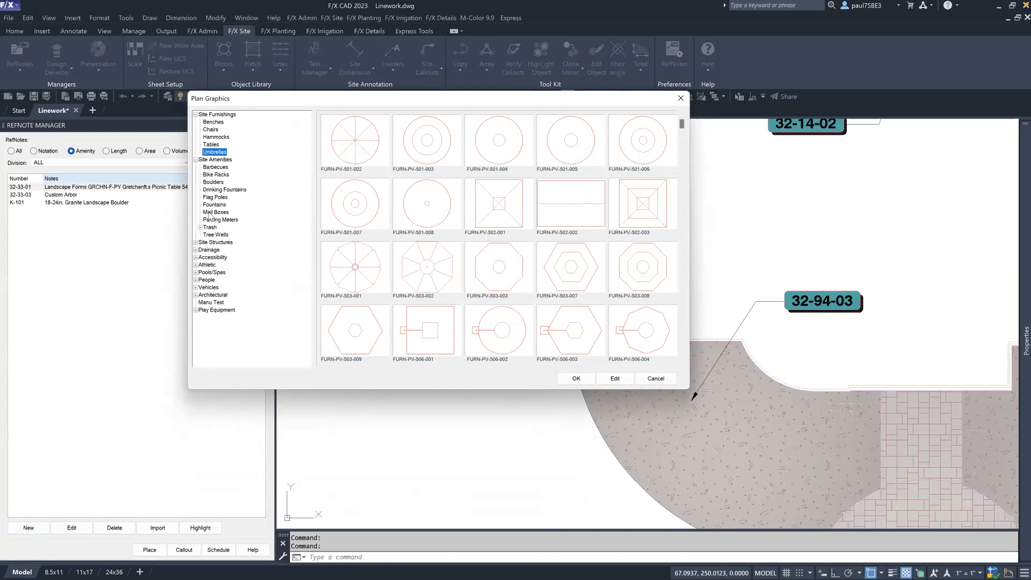
click(220, 183)
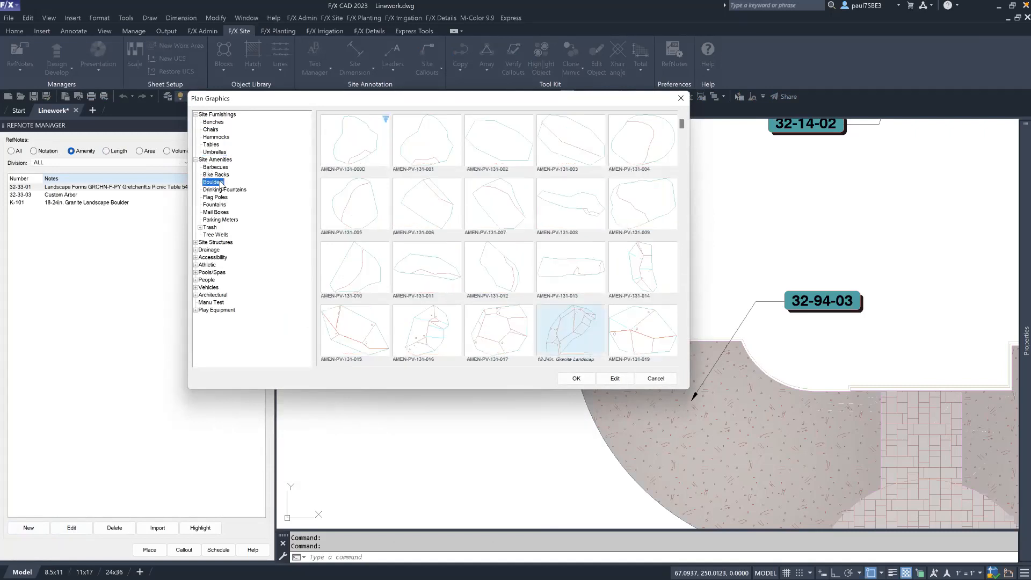
click(196, 295)
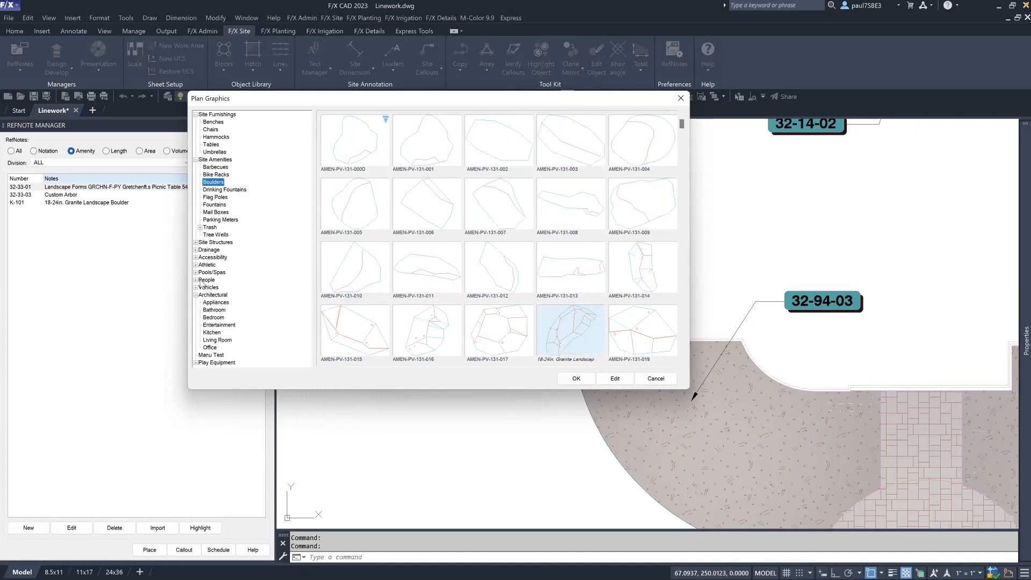
click(199, 227)
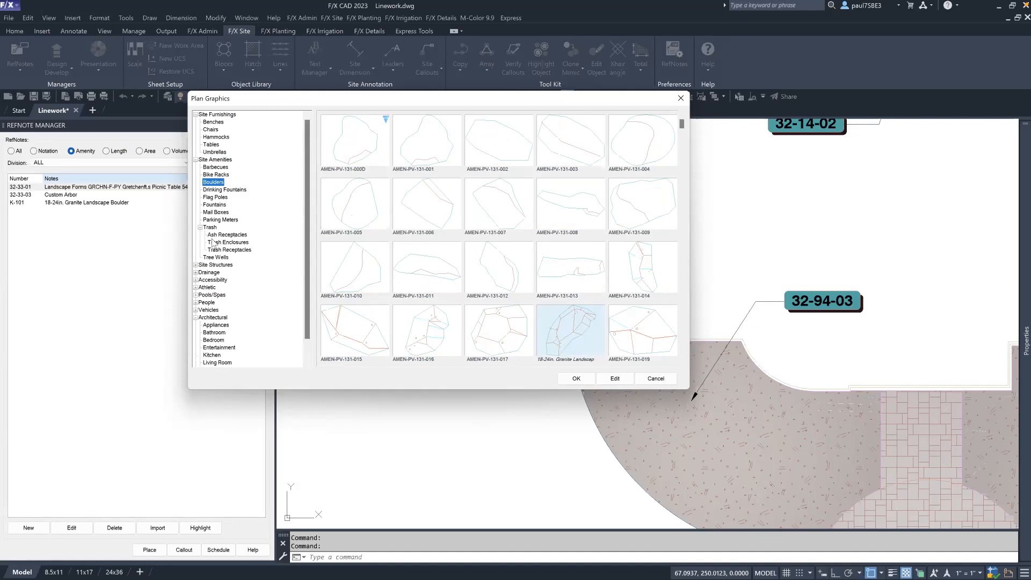
click(656, 378)
Step: Close the plan graphics library and move the custom arbor off the patio to the open area southwest of the house
scroll(595, 249, down, 4)
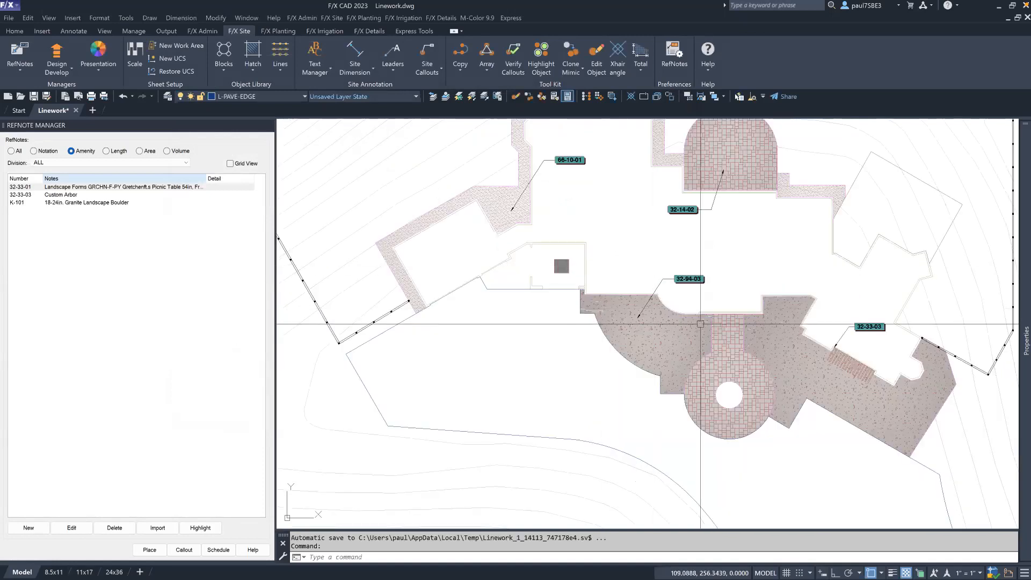
middle_drag(772, 346, 607, 322)
scroll(693, 348, up, 6)
click(712, 310)
text(M)
key(Return)
click(722, 302)
scroll(722, 302, down, 6)
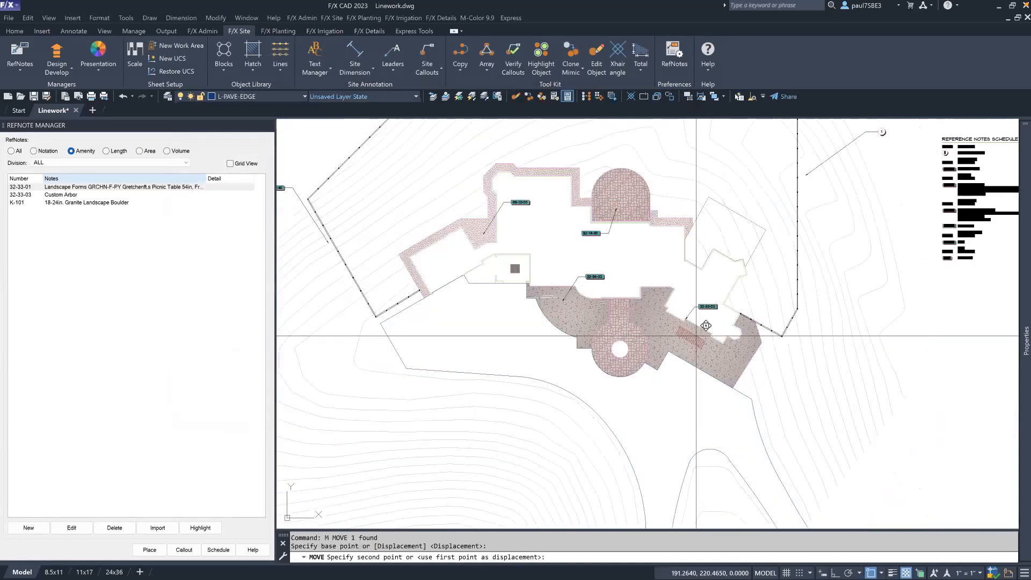
scroll(473, 326, up, 5)
click(474, 325)
Step: Delete the moved arbor's callout and explode the arbor block into separate linework
click(497, 258)
click(483, 277)
key(Delete)
text(X)
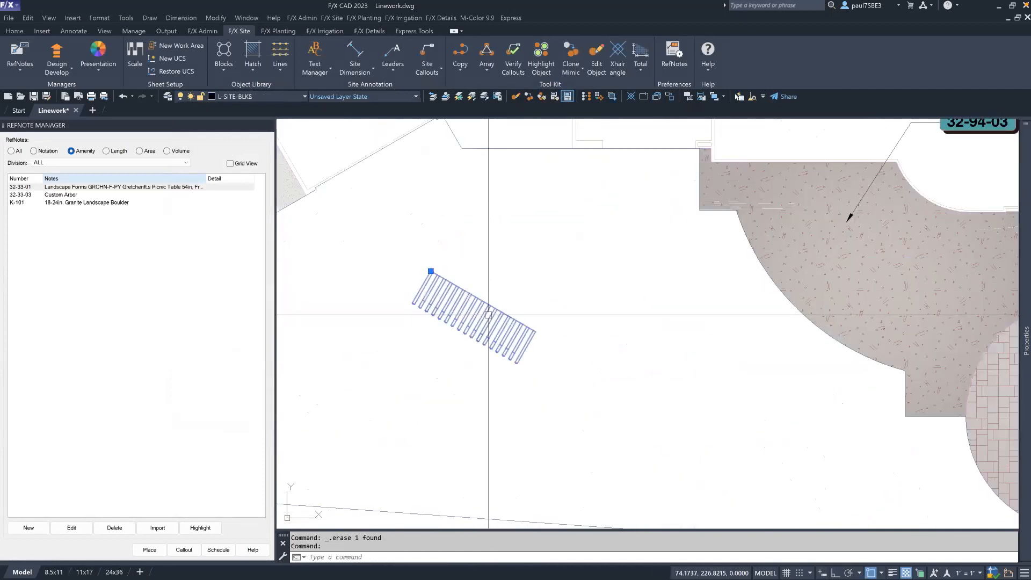
key(Return)
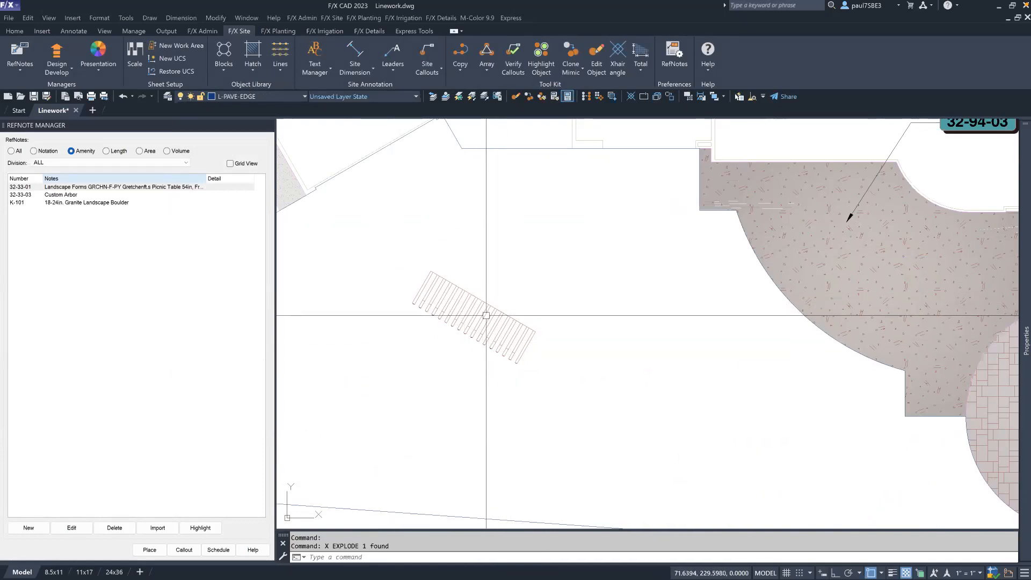
scroll(601, 340, down, 3)
scroll(602, 340, down, 2)
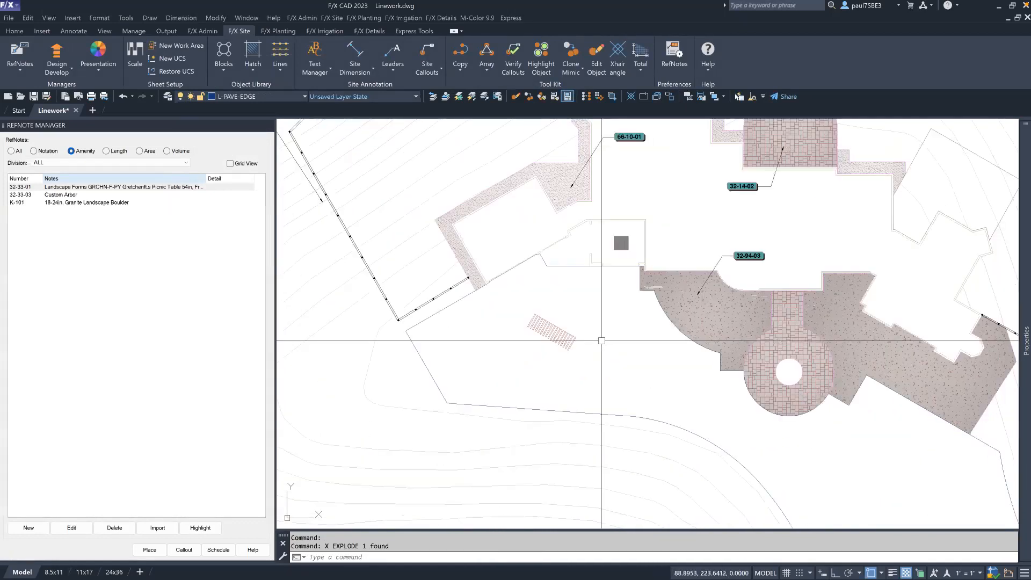
scroll(520, 341, up, 4)
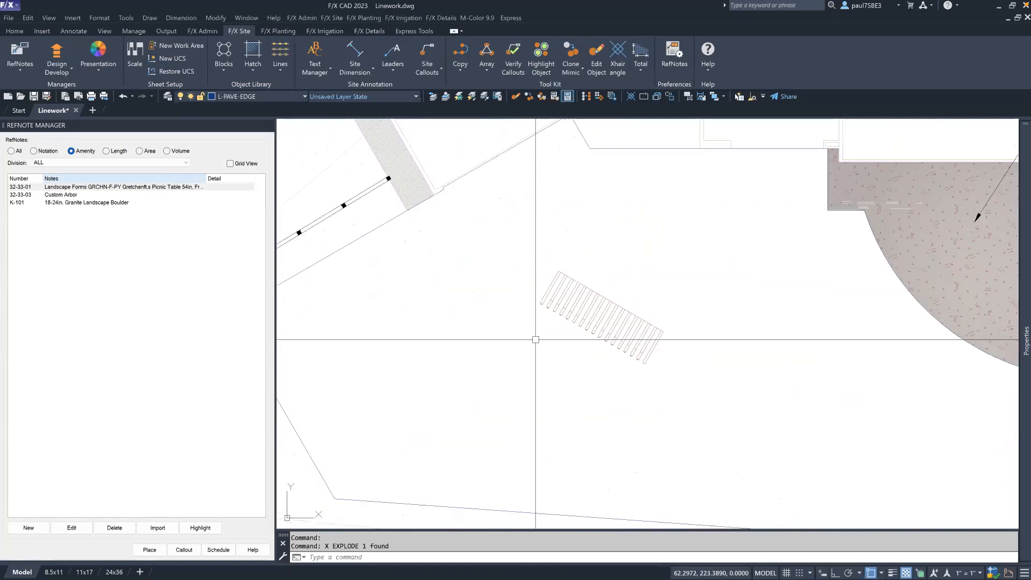
click(509, 239)
click(756, 429)
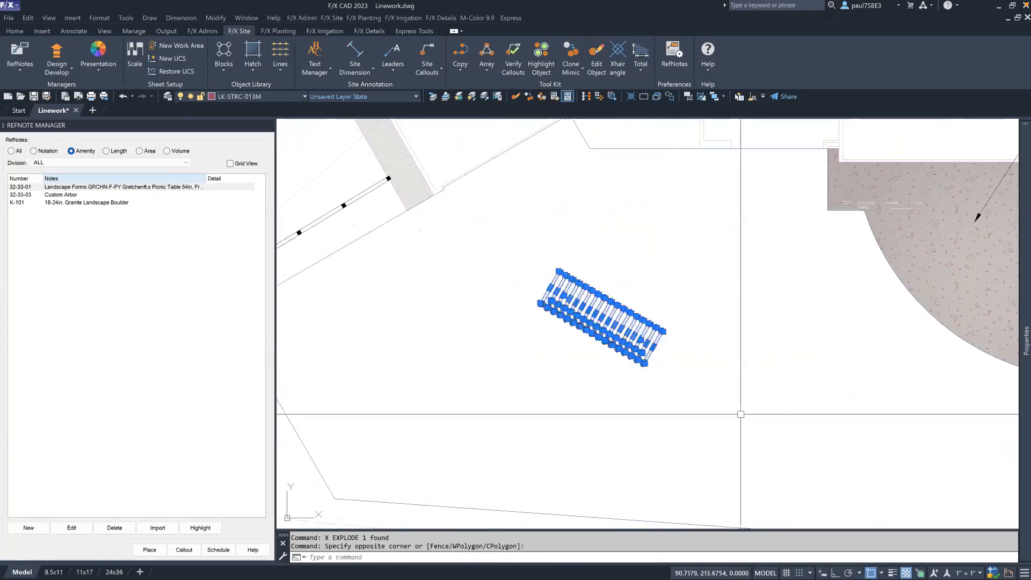
key(Escape)
key(Escape)
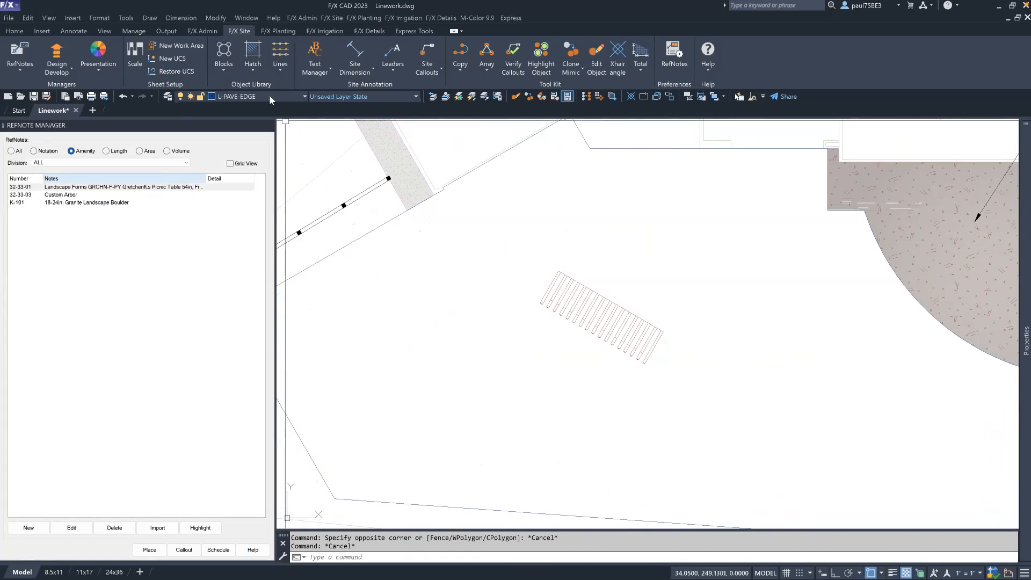
Step: Start saving a new block from all the exploded arbor linework, using its upper-left corner as the insertion point
click(225, 70)
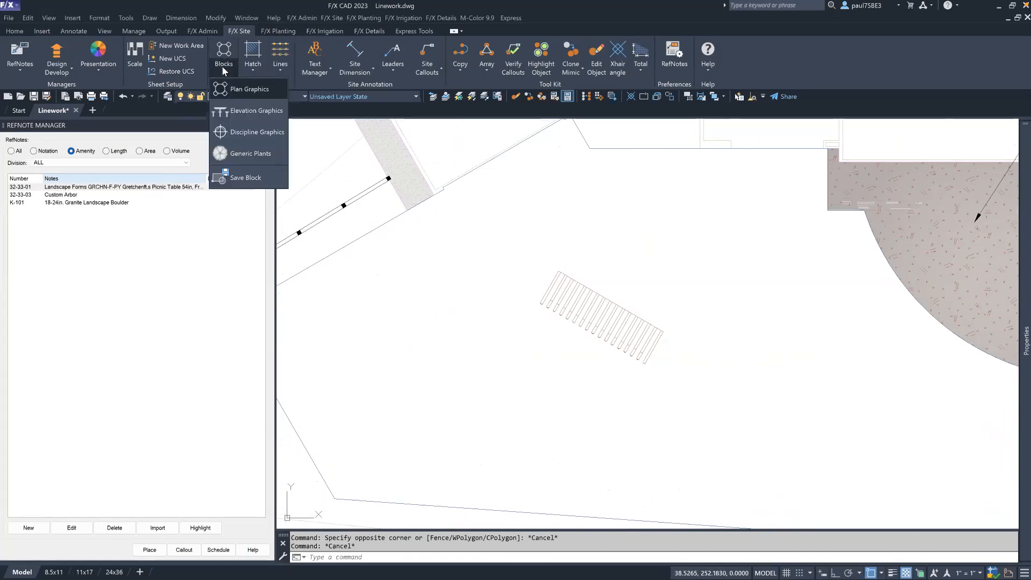
click(243, 184)
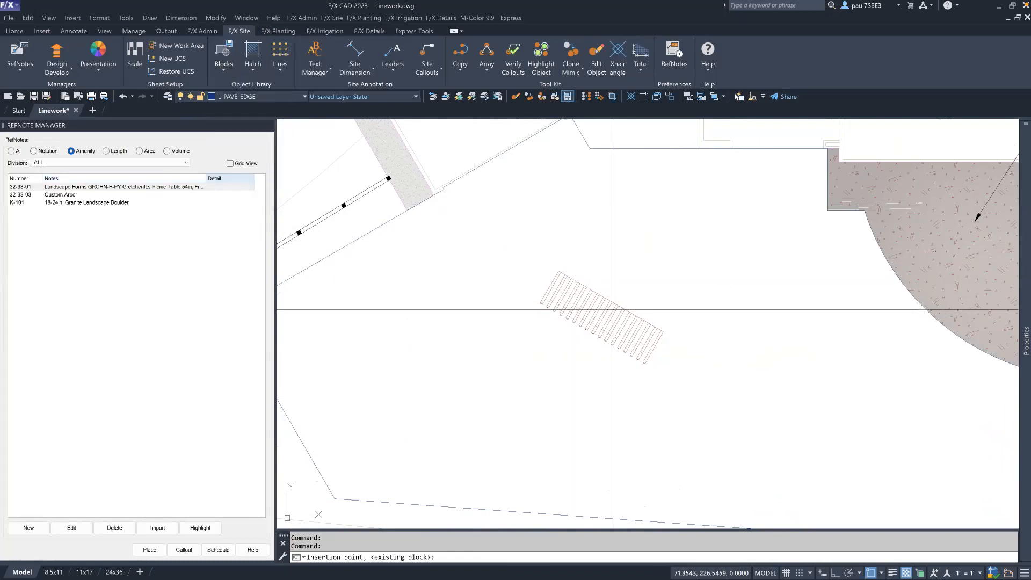
click(559, 269)
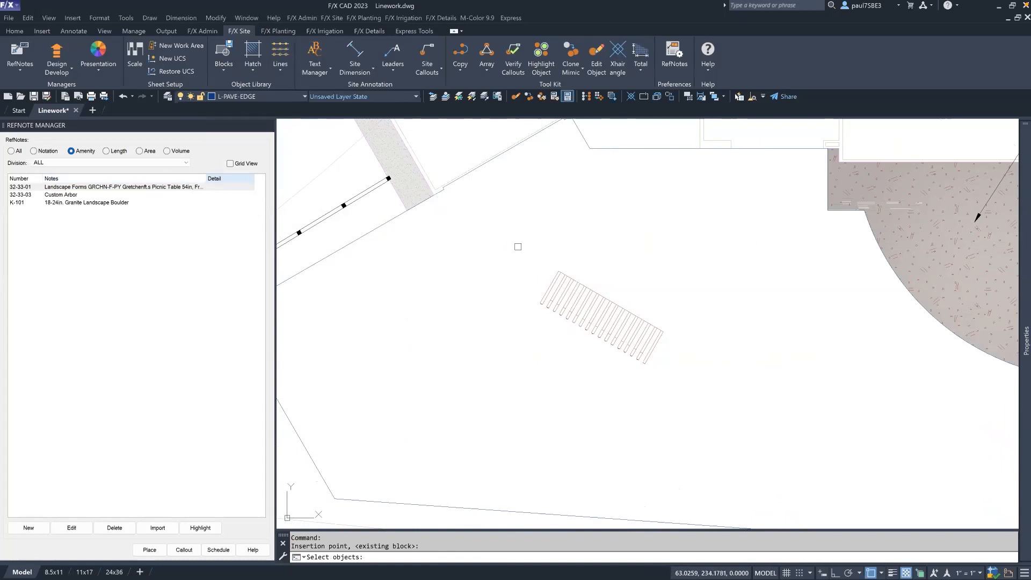
click(497, 233)
click(719, 414)
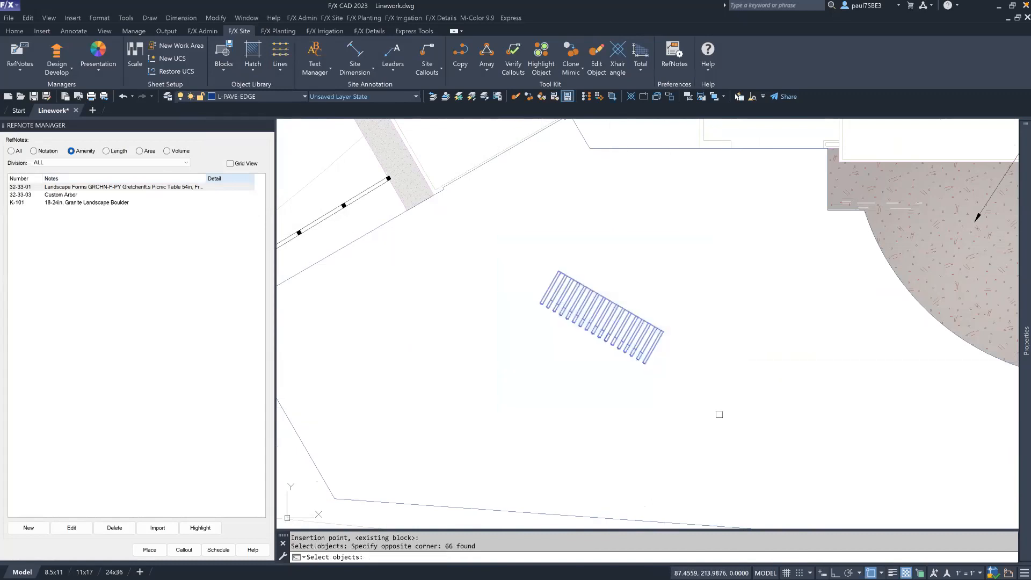
key(Return)
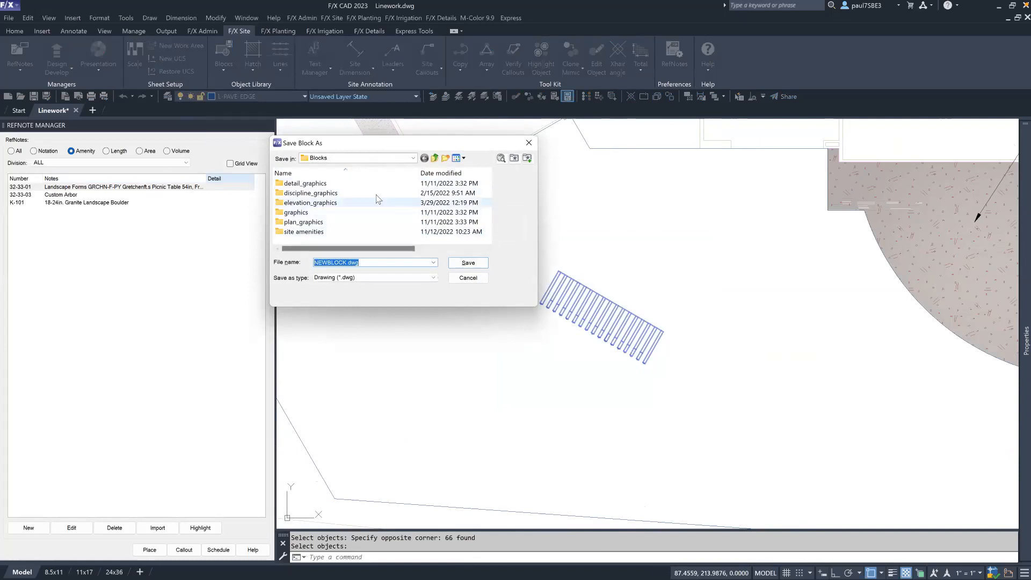
Step: Save the block as LAFX-ARBOR20 in plan_graphics, 15-site_structures, trellis, with manual rotation and 1:1 scale
double_click(329, 222)
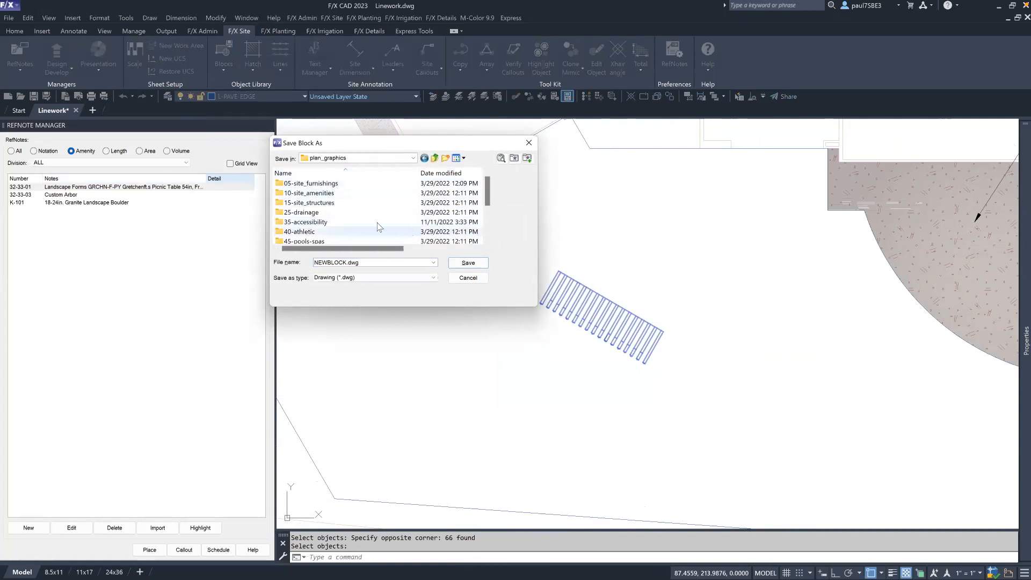
double_click(368, 203)
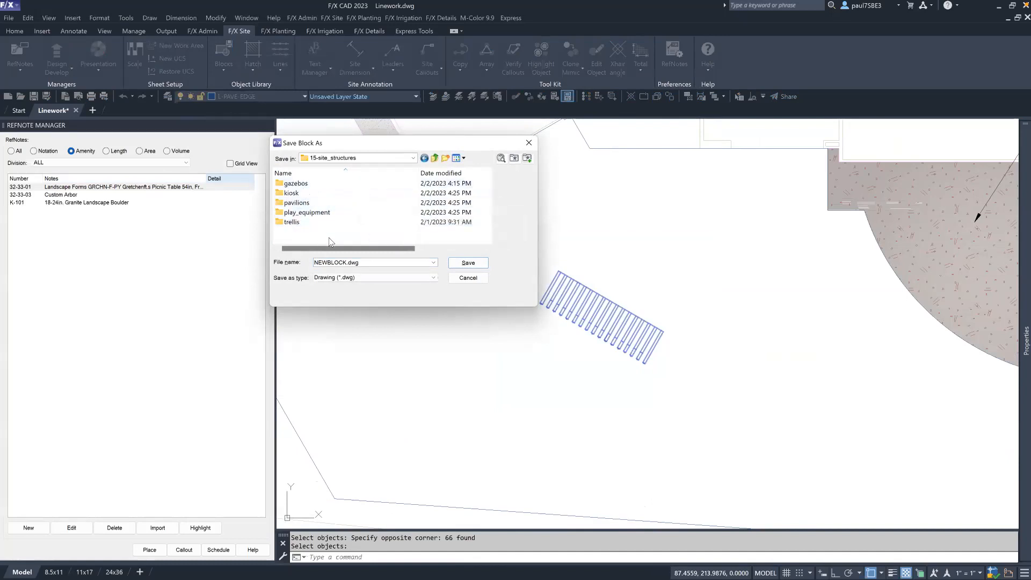
double_click(325, 221)
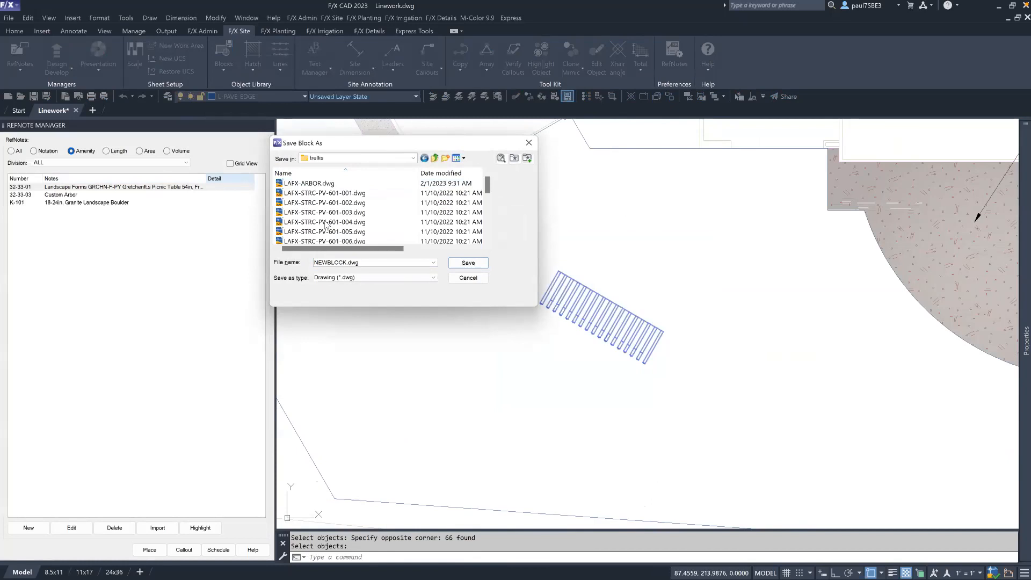
click(317, 183)
click(351, 262)
click(350, 262)
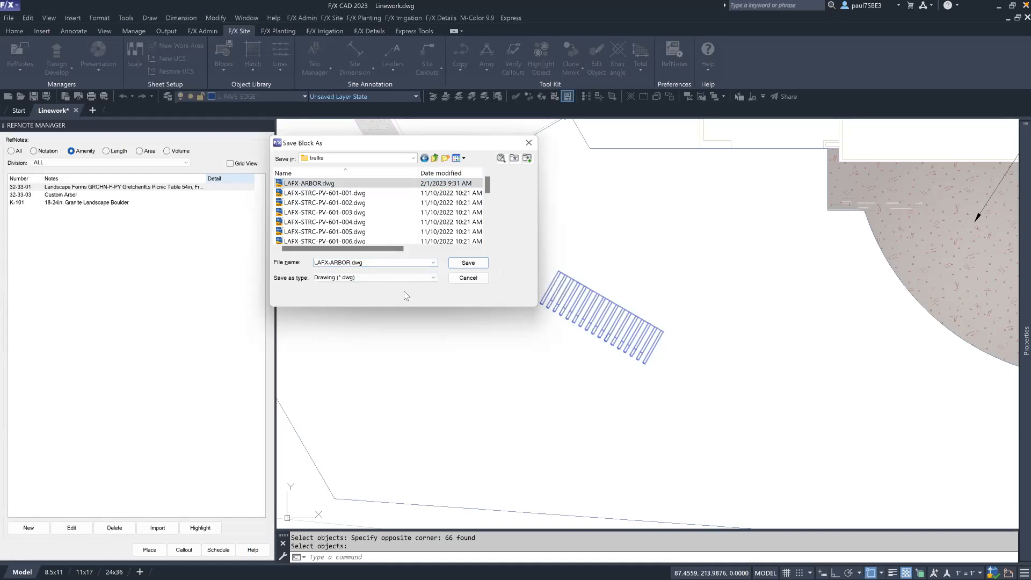
text(20)
click(477, 268)
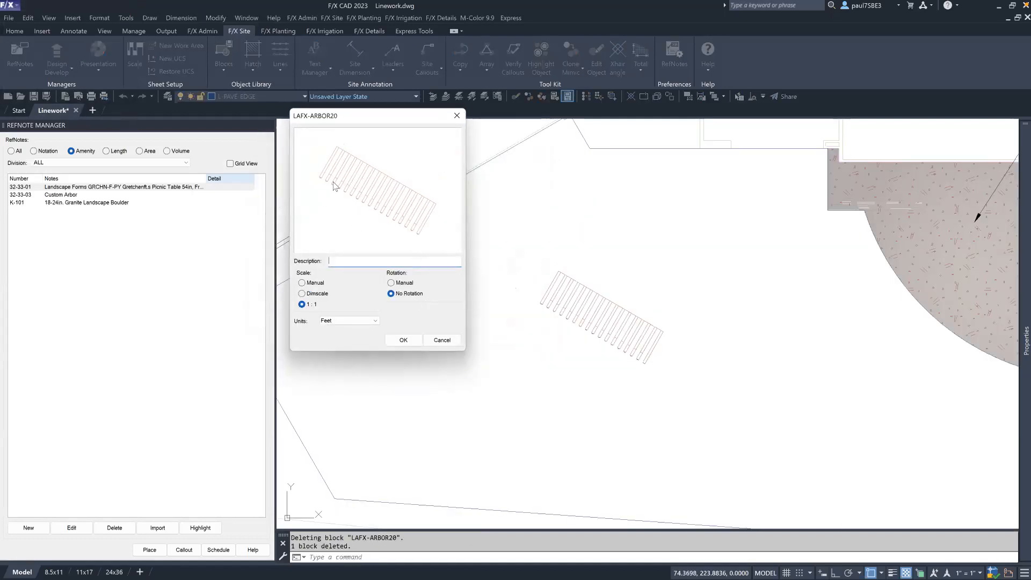
click(390, 283)
click(403, 341)
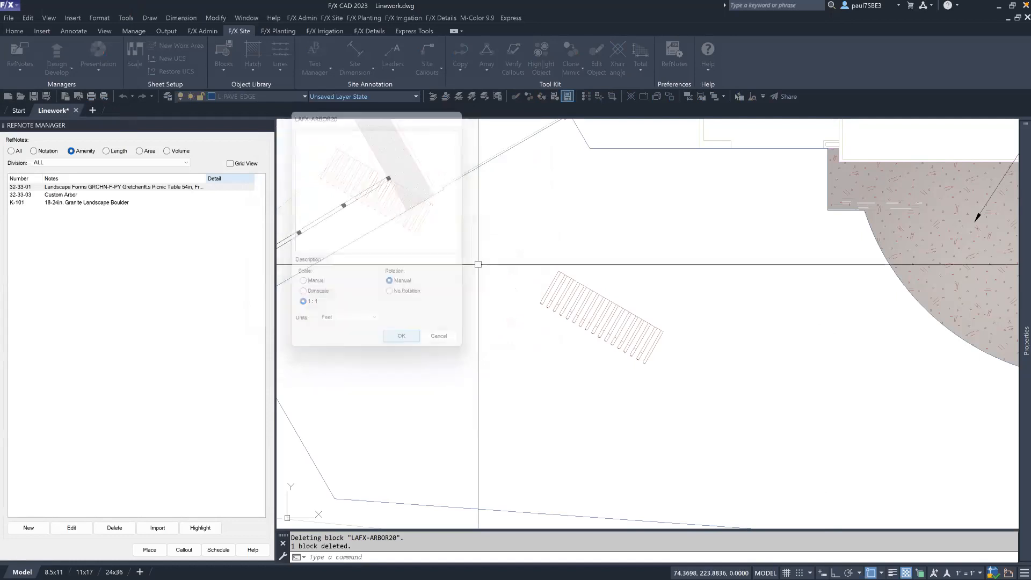
Step: Place the ARBOR20 trellis block from the site structures plan graphics beside the exploded arbor, rotated nearly upright
scroll(545, 368, down, 5)
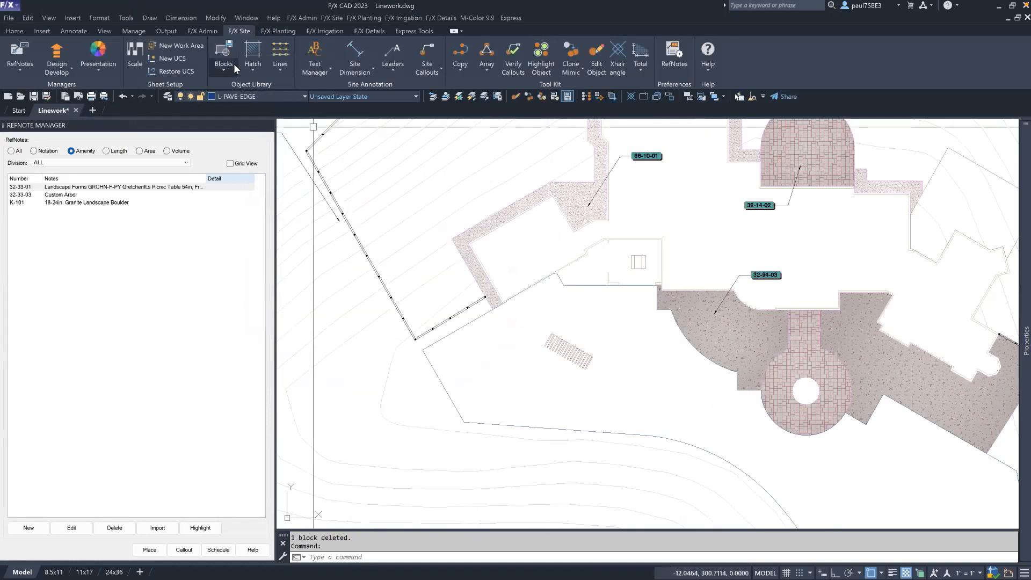
click(230, 72)
click(230, 91)
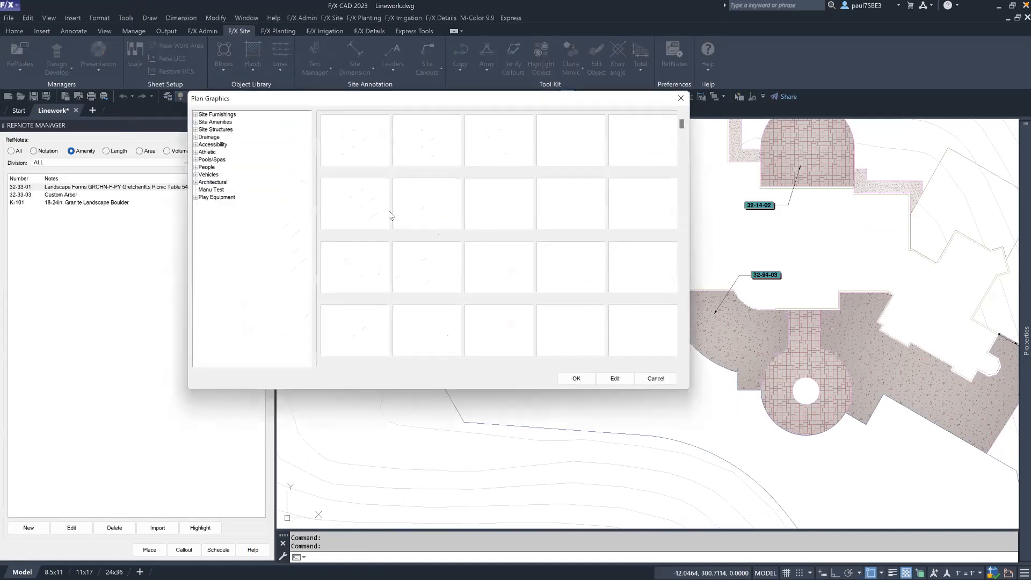
click(196, 130)
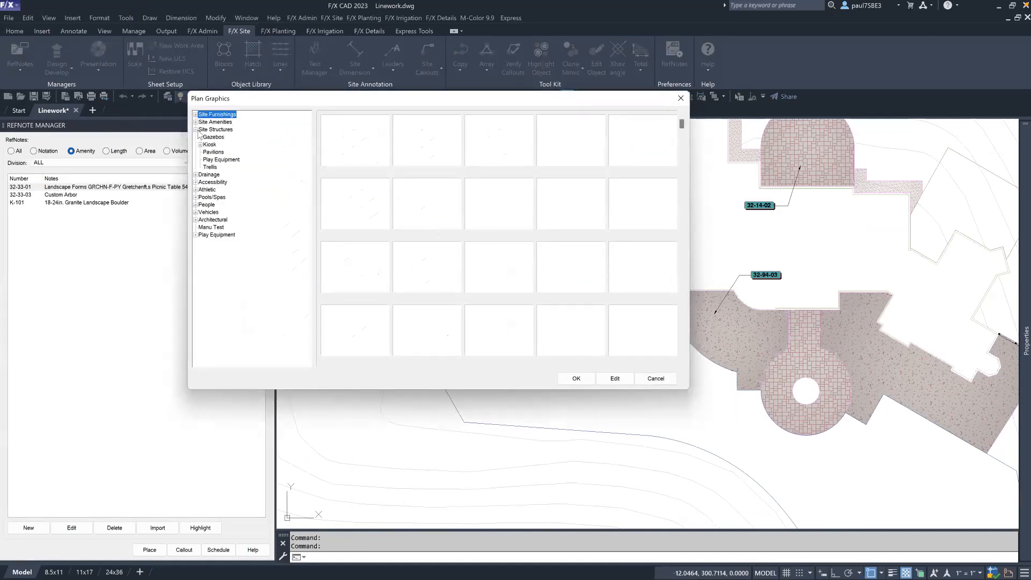
click(209, 167)
click(438, 156)
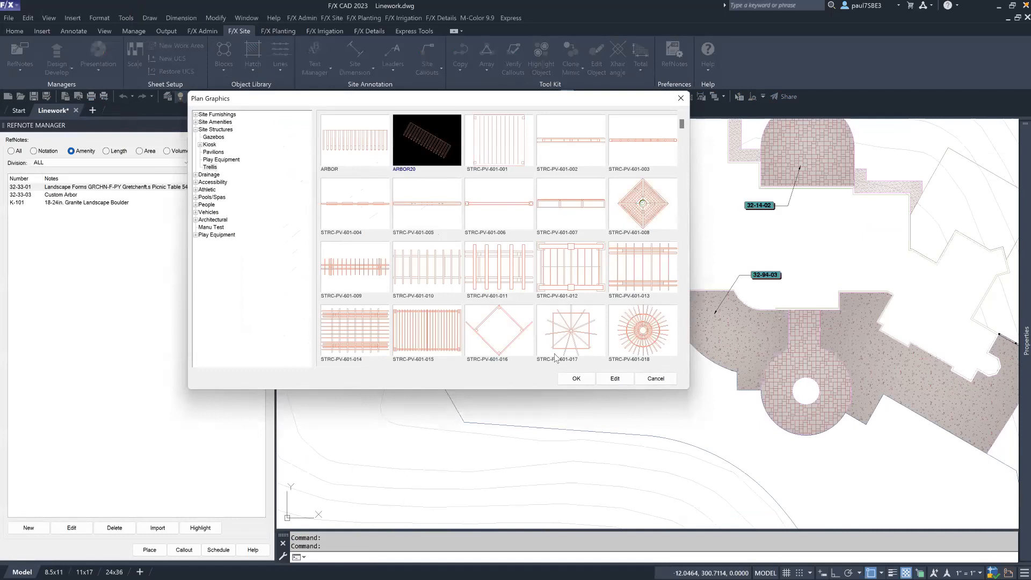
click(576, 379)
click(621, 364)
click(583, 280)
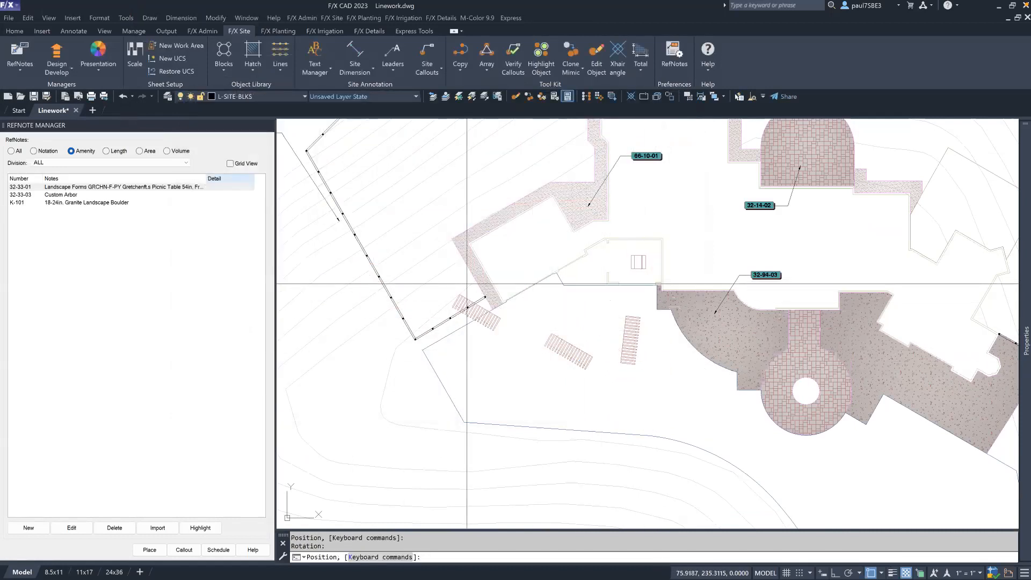
key(Escape)
Step: Edit the Custom Arbor amenity note, assign the ARBOR20 trellis graphic as its 2D symbol, and save the note
click(76, 195)
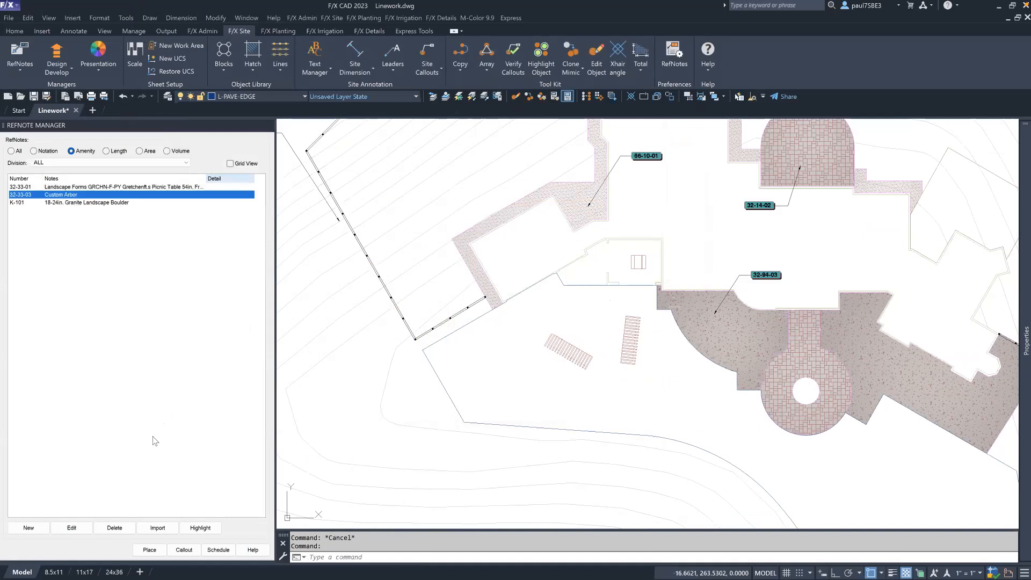
click(72, 528)
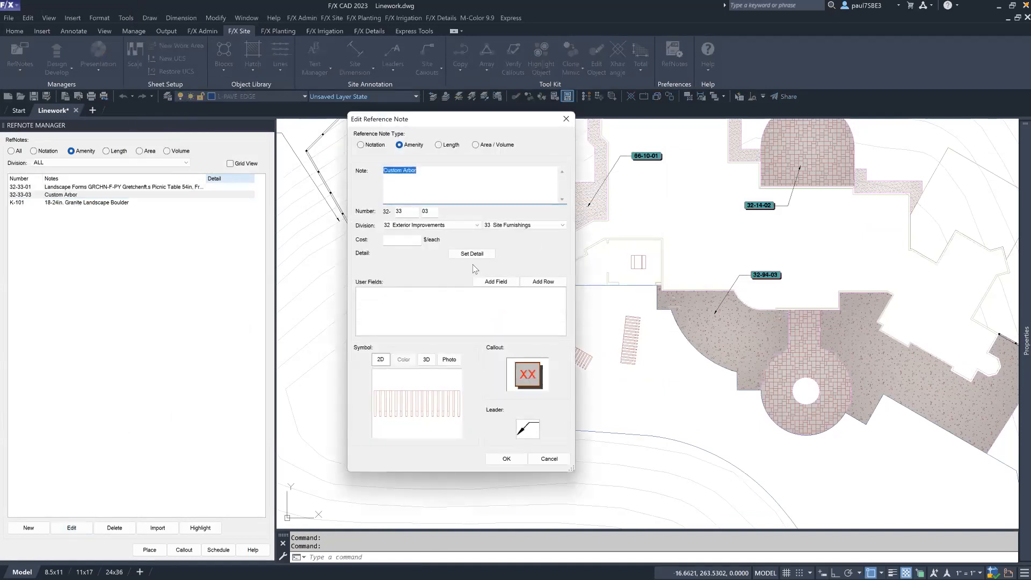
click(428, 412)
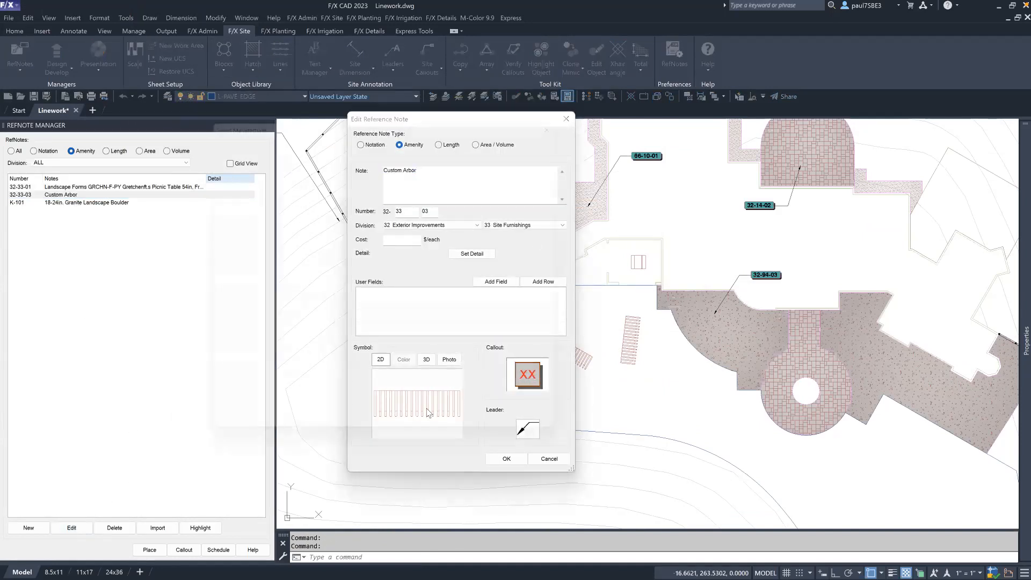
click(425, 148)
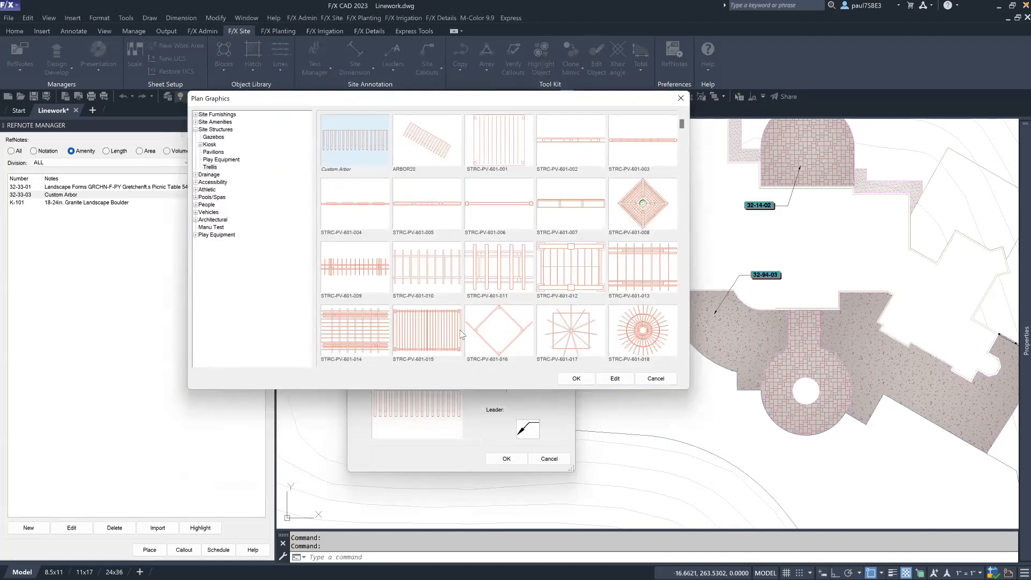
click(441, 157)
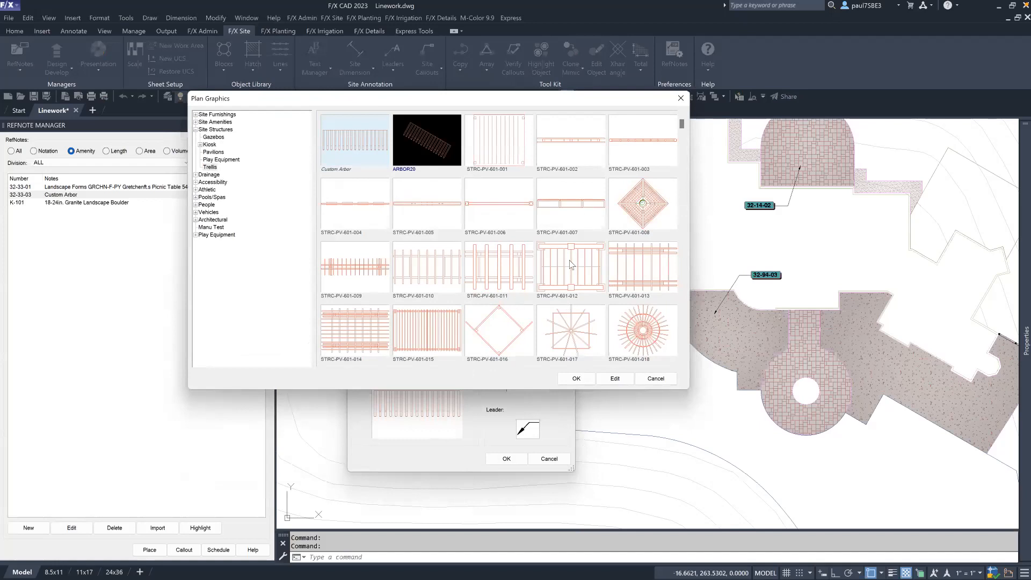
click(574, 198)
click(441, 141)
click(576, 379)
click(505, 459)
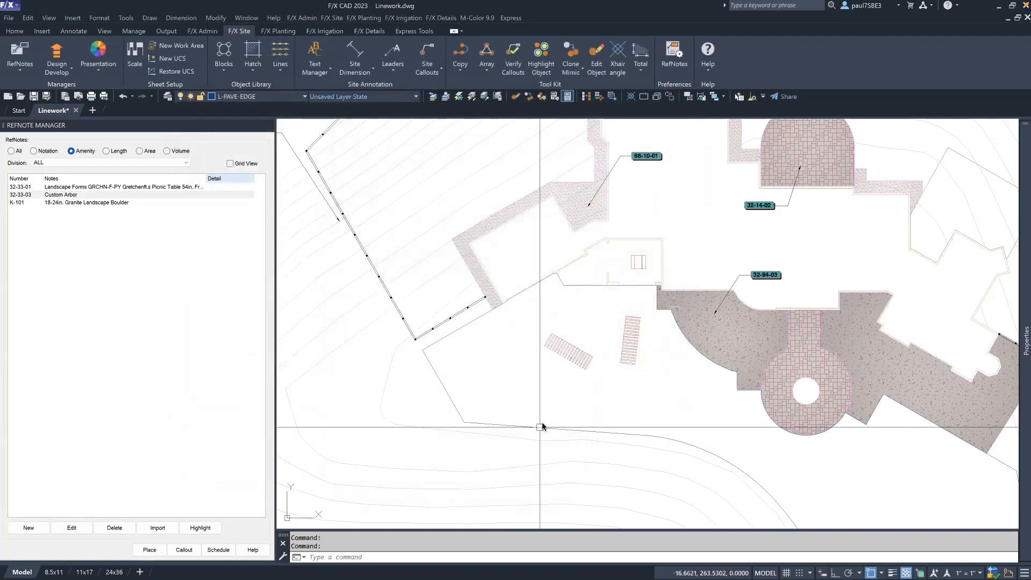
Step: Place a Custom Arbor amenity in the open area just below the exploded arbor linework, angled parallel to it
click(63, 195)
double_click(63, 195)
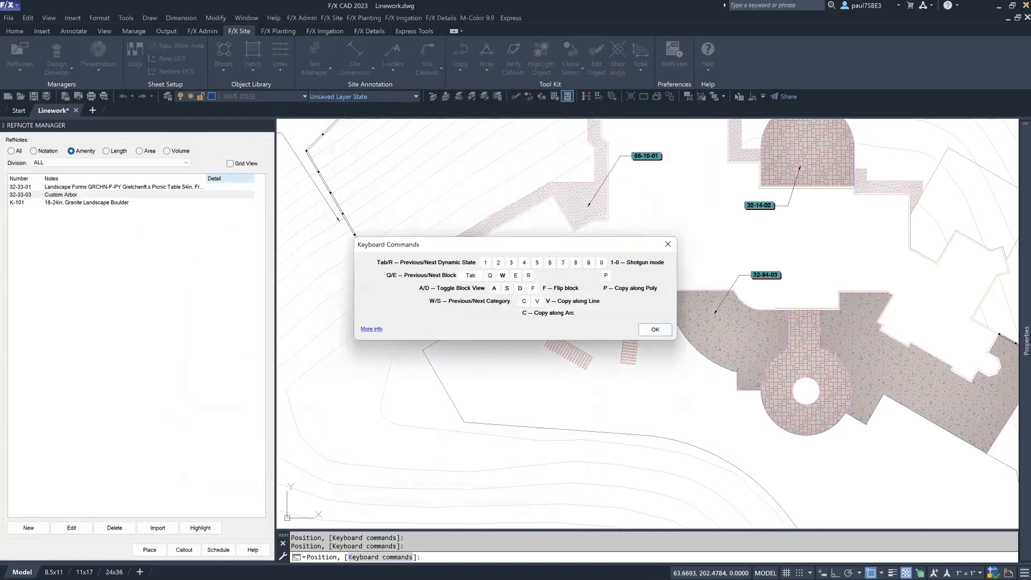
click(655, 330)
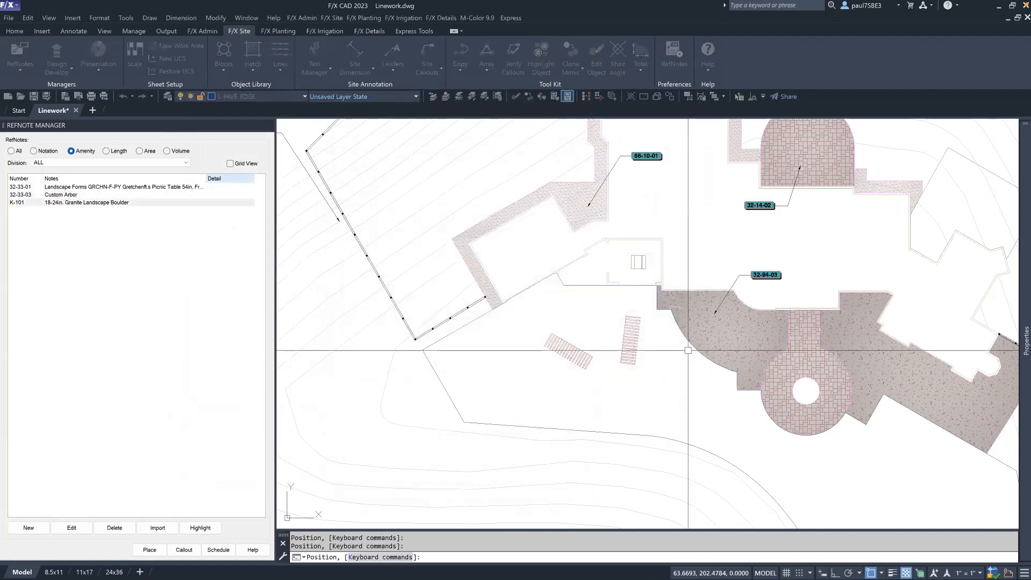
key(Escape)
double_click(76, 195)
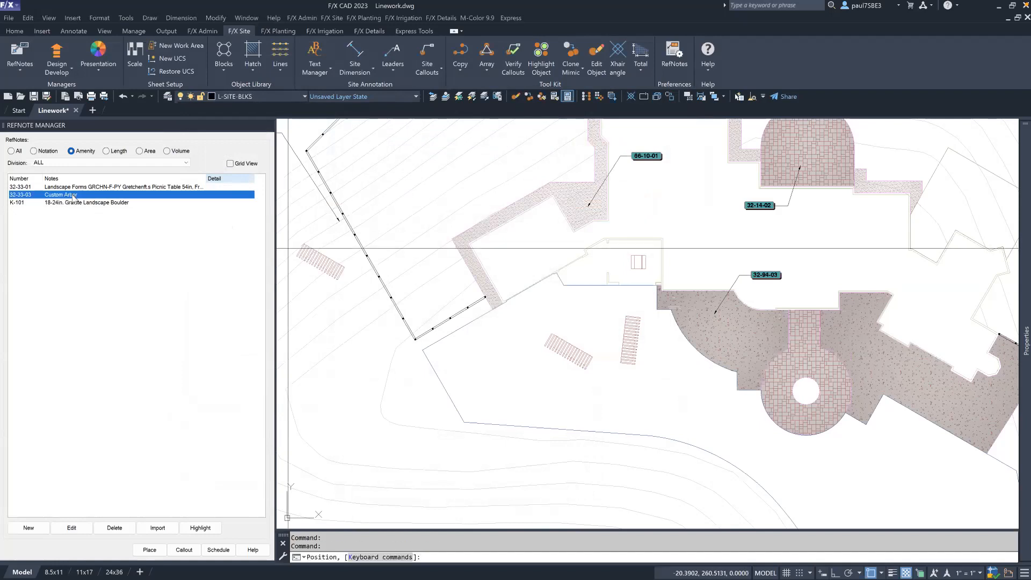
click(630, 409)
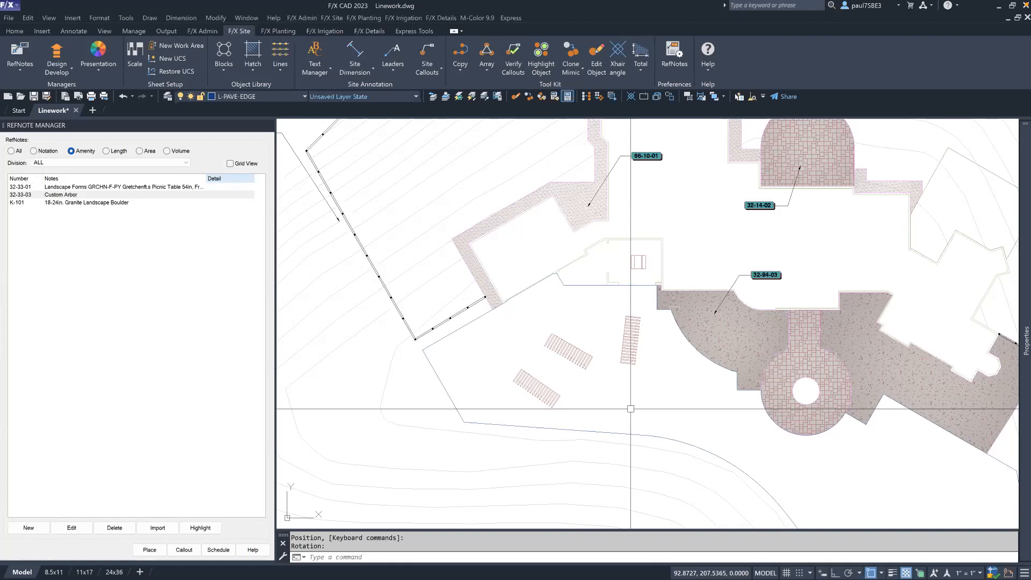
Step: Switch to the full-screen slide presentation and show its closing thank-you slide
key(ctrl+Up)
click(522, 46)
key(Right)
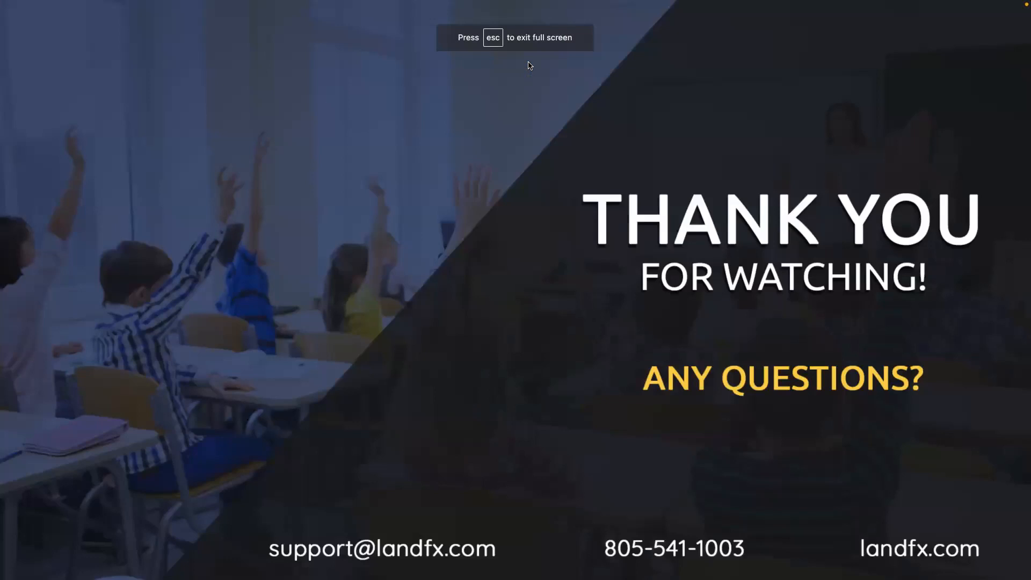